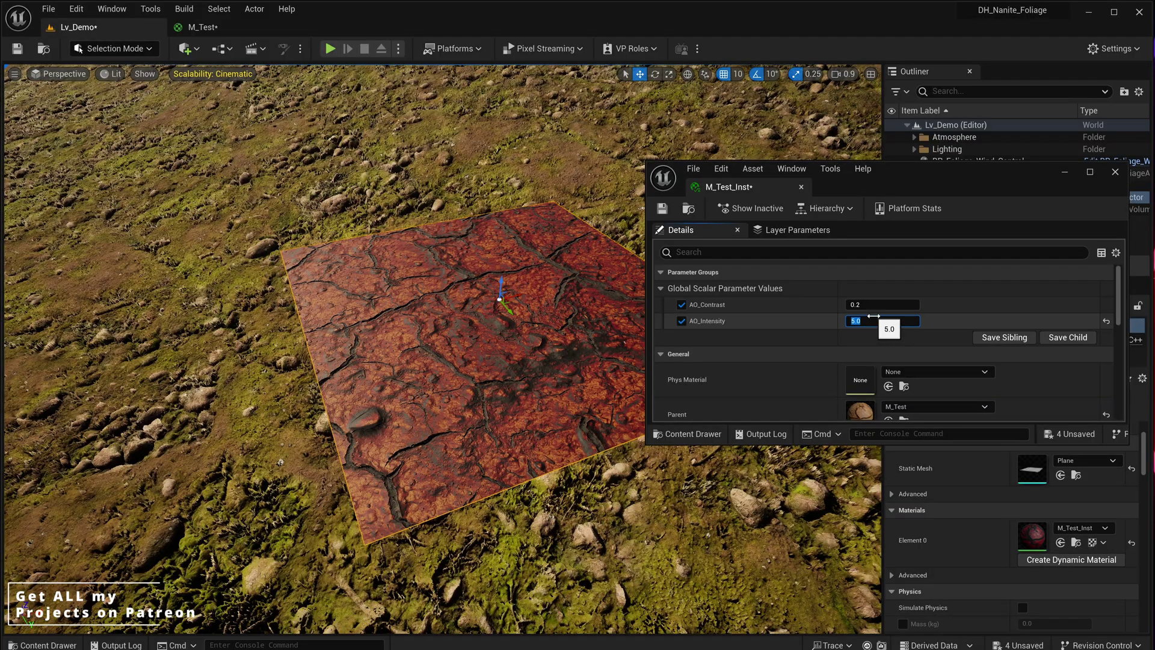
Set the AO_Intensity parameter of the M_Test_Inst material instance to 2.0
{"action": "type", "text": "2"}
{"action": "key", "text": "Return"}
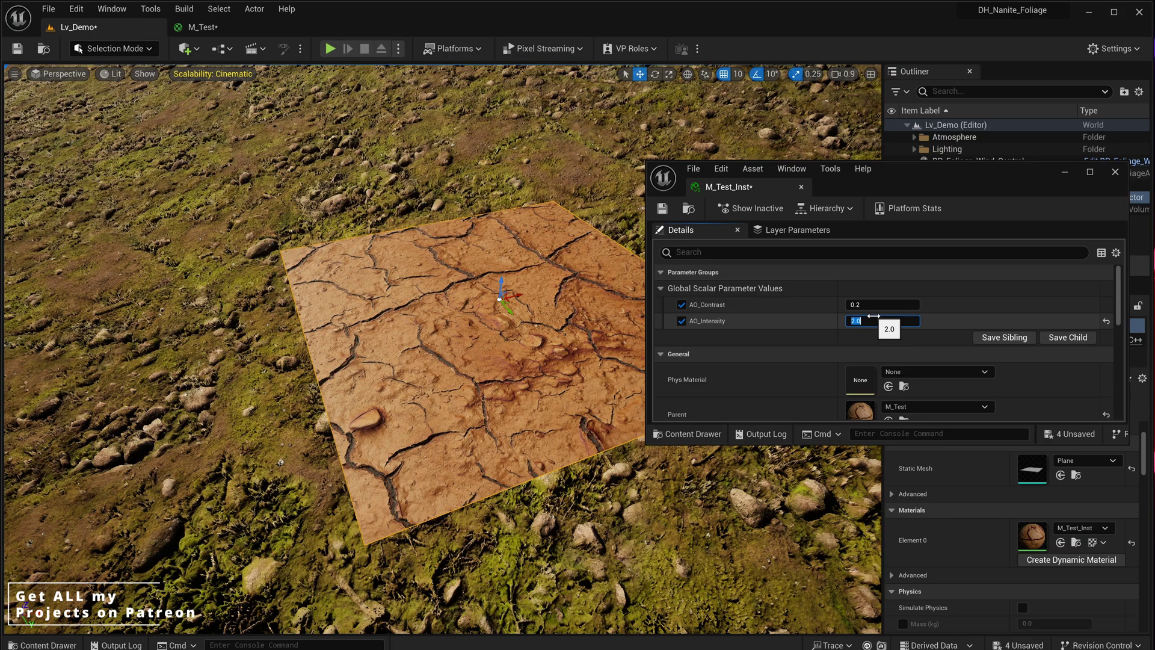
{"action": "left_click_drag", "start_coordinate": [873, 316], "coordinate": [898, 304]}
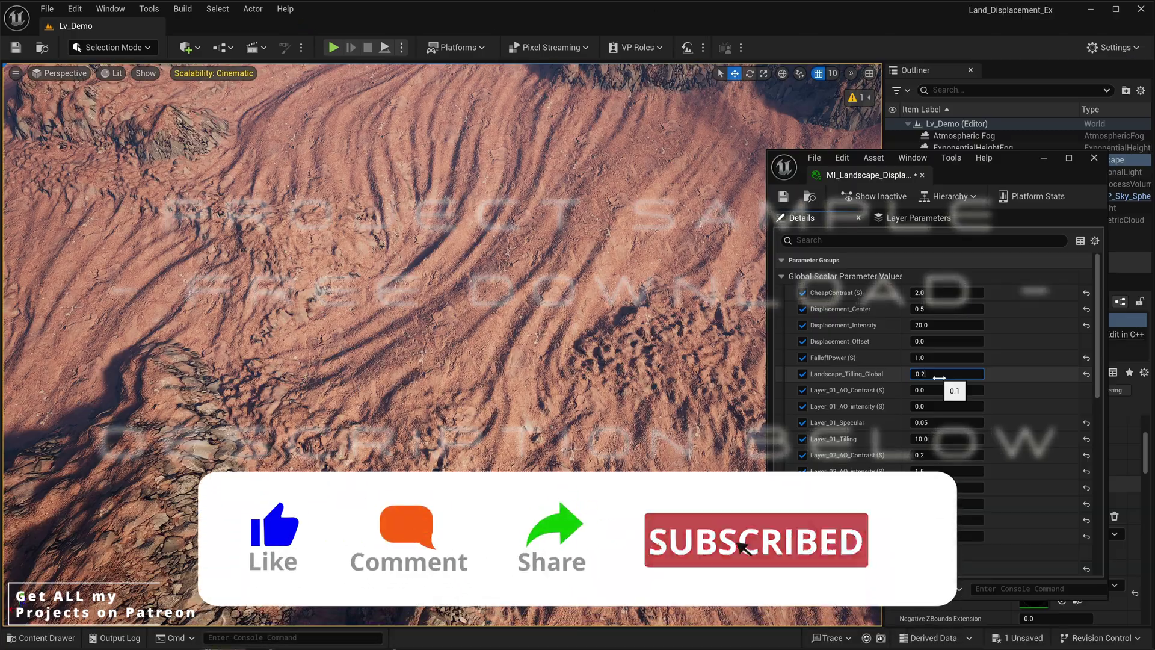
Set the Landscape_Tilling_Global parameter of the landscape displacement material instance to 0.2
{"action": "type", "text": ".3"}
{"action": "key", "text": "Return"}
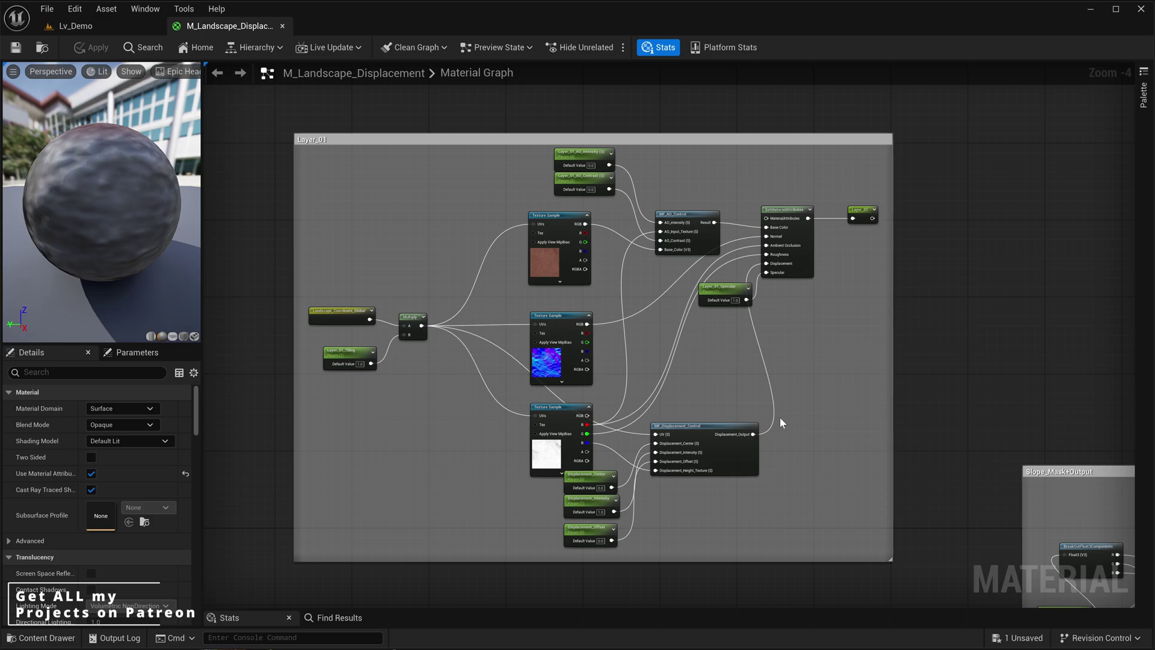
Insert a Component Mask node with R and G enabled after the Multiply node in the Layer_01 group
{"action": "right_click_drag", "start_coordinate": [780, 417], "coordinate": [778, 304]}
{"action": "scroll", "coordinate": [775, 324], "scroll_direction": "down", "scroll_amount": 3}
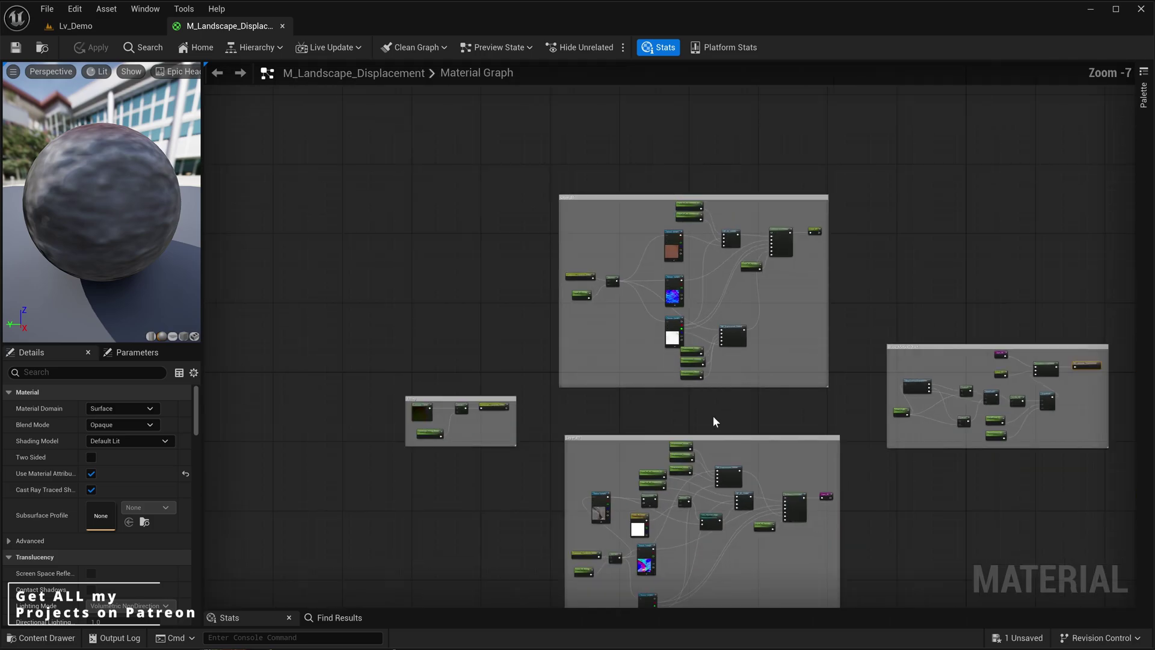
{"action": "right_click_drag", "start_coordinate": [698, 440], "coordinate": [698, 301]}
{"action": "scroll", "coordinate": [697, 300], "scroll_direction": "up", "scroll_amount": 3}
{"action": "left_click_drag", "start_coordinate": [646, 234], "coordinate": [559, 393]}
{"action": "right_click_drag", "start_coordinate": [512, 236], "coordinate": [508, 450]}
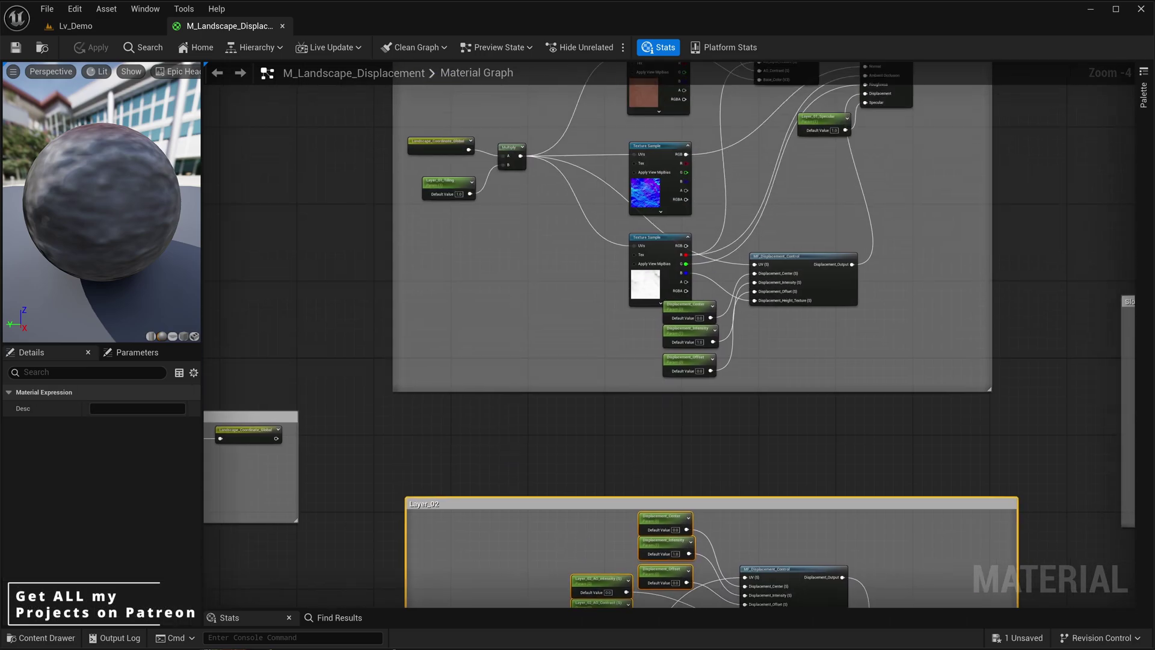
{"action": "right_click_drag", "start_coordinate": [522, 180], "coordinate": [477, 451]}
{"action": "left_click", "coordinate": [478, 162]}
{"action": "right_click_drag", "start_coordinate": [787, 306], "coordinate": [801, 178]}
{"action": "scroll", "coordinate": [801, 179], "scroll_direction": "down", "scroll_amount": 2}
{"action": "left_click_drag", "start_coordinate": [943, 112], "coordinate": [580, 365]}
{"action": "right_click_drag", "start_coordinate": [654, 282], "coordinate": [606, 367]}
{"action": "key", "text": "ctrl+z"}
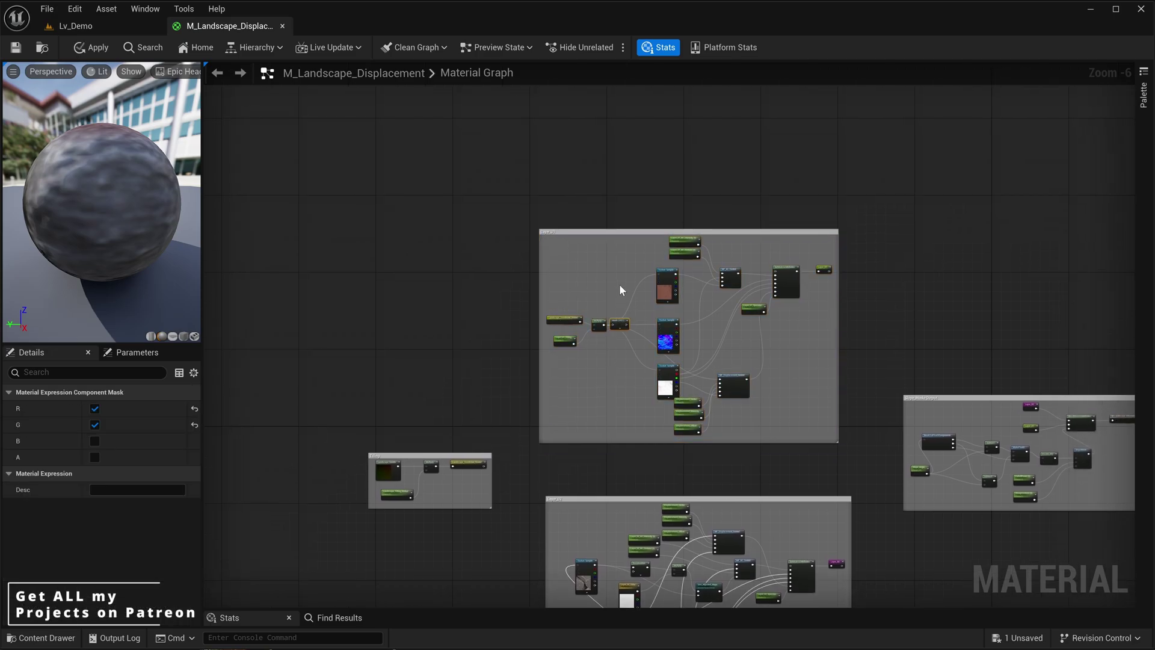
Duplicate the whole Layer_01 comment group with its nodes and place the copy directly above the original
{"action": "left_click_drag", "start_coordinate": [867, 183], "coordinate": [566, 439]}
{"action": "key", "text": "ctrl+c"}
{"action": "right_click_drag", "start_coordinate": [573, 224], "coordinate": [561, 380]}
{"action": "left_click", "coordinate": [526, 155]}
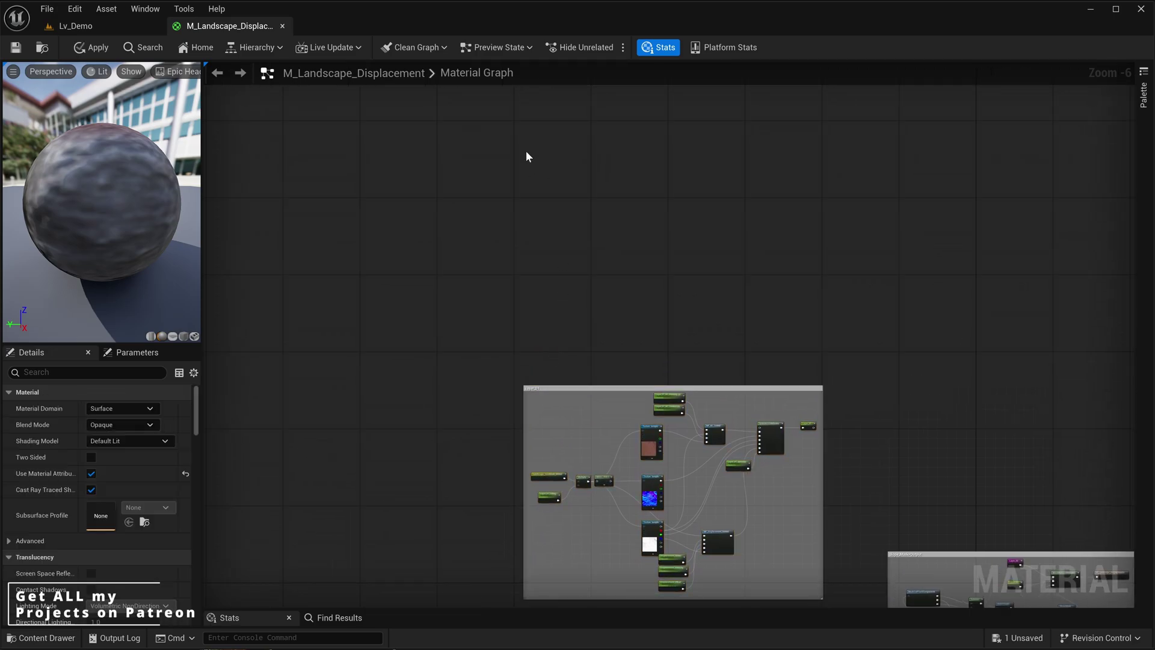
{"action": "key", "text": "ctrl+v"}
{"action": "right_click_drag", "start_coordinate": [575, 109], "coordinate": [580, 164]}
{"action": "left_click_drag", "start_coordinate": [582, 171], "coordinate": [708, 269]}
Rename the copied comment group to Layer_01_Far and add a Far suffix to its Layer_01_Tilling parameter
{"action": "scroll", "coordinate": [661, 277], "scroll_direction": "up", "scroll_amount": 5}
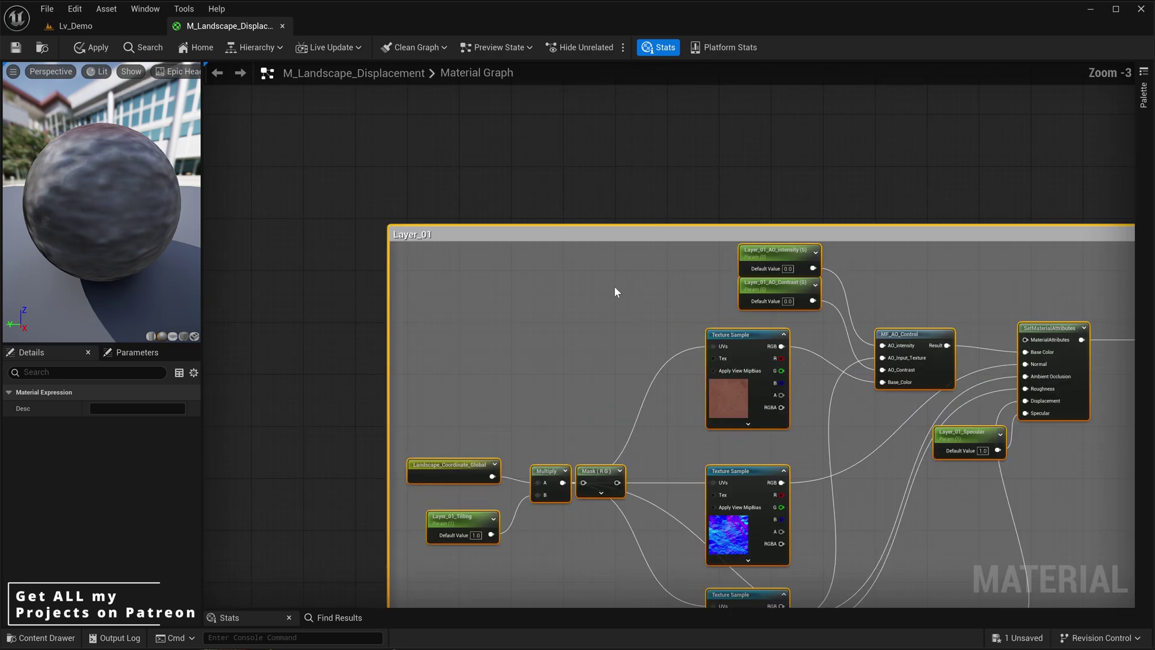
{"action": "left_click", "coordinate": [416, 222]}
{"action": "double_click", "coordinate": [416, 221]}
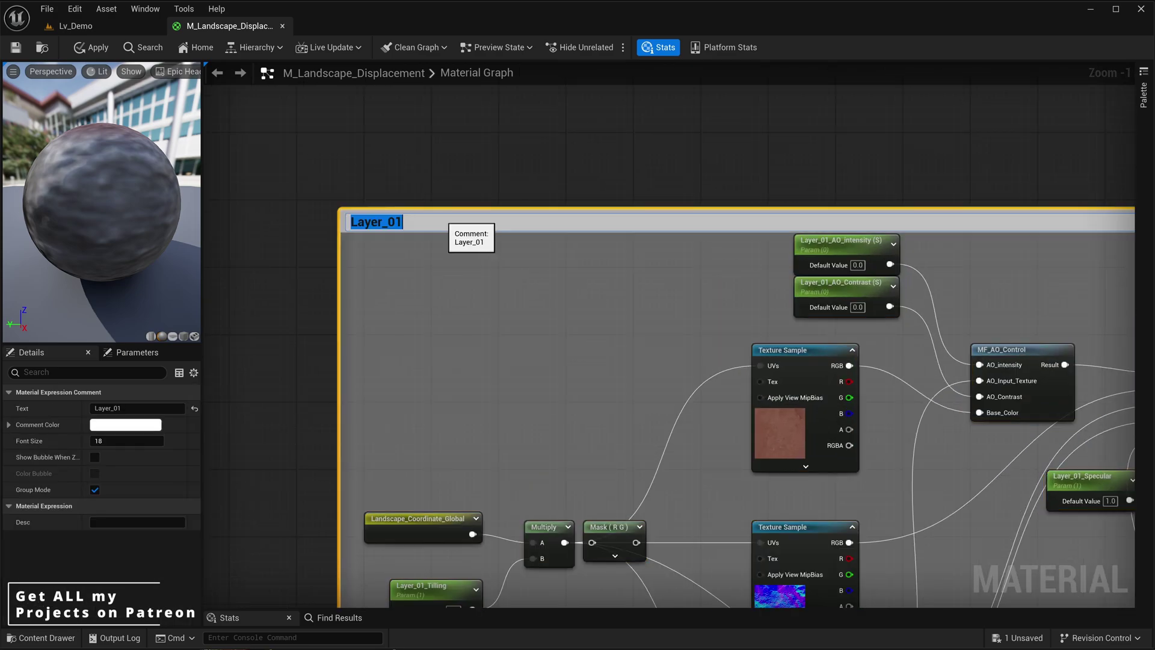
{"action": "type", "text": "_Far"}
{"action": "key", "text": "Return"}
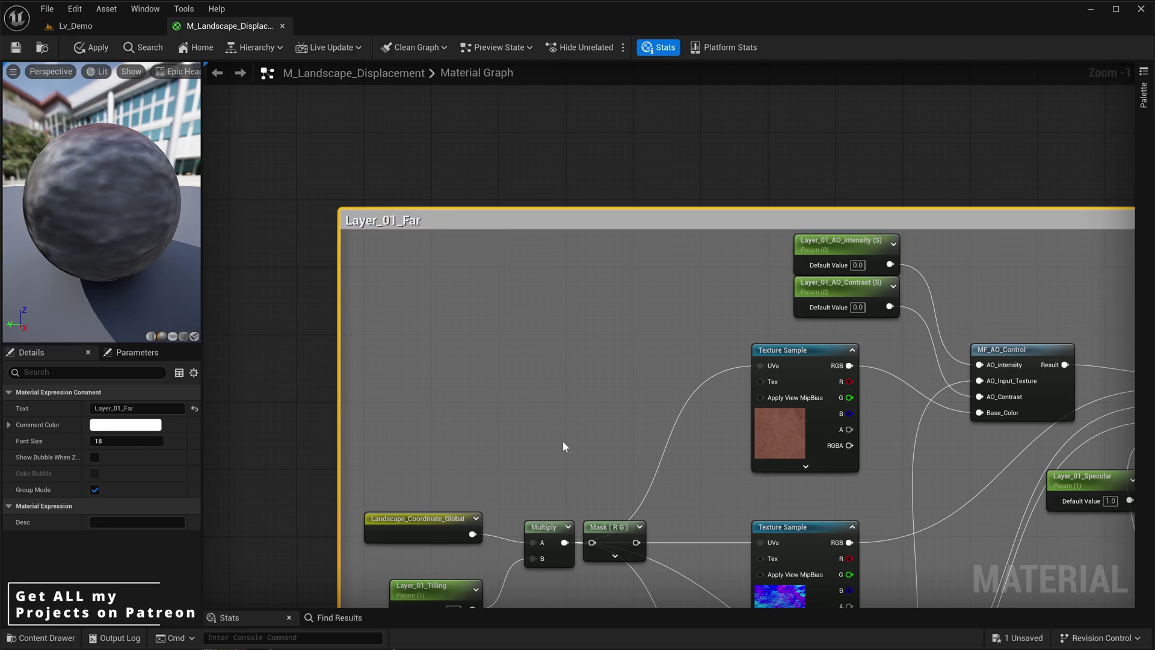
{"action": "right_click_drag", "start_coordinate": [565, 447], "coordinate": [624, 138]}
{"action": "double_click", "coordinate": [503, 275]}
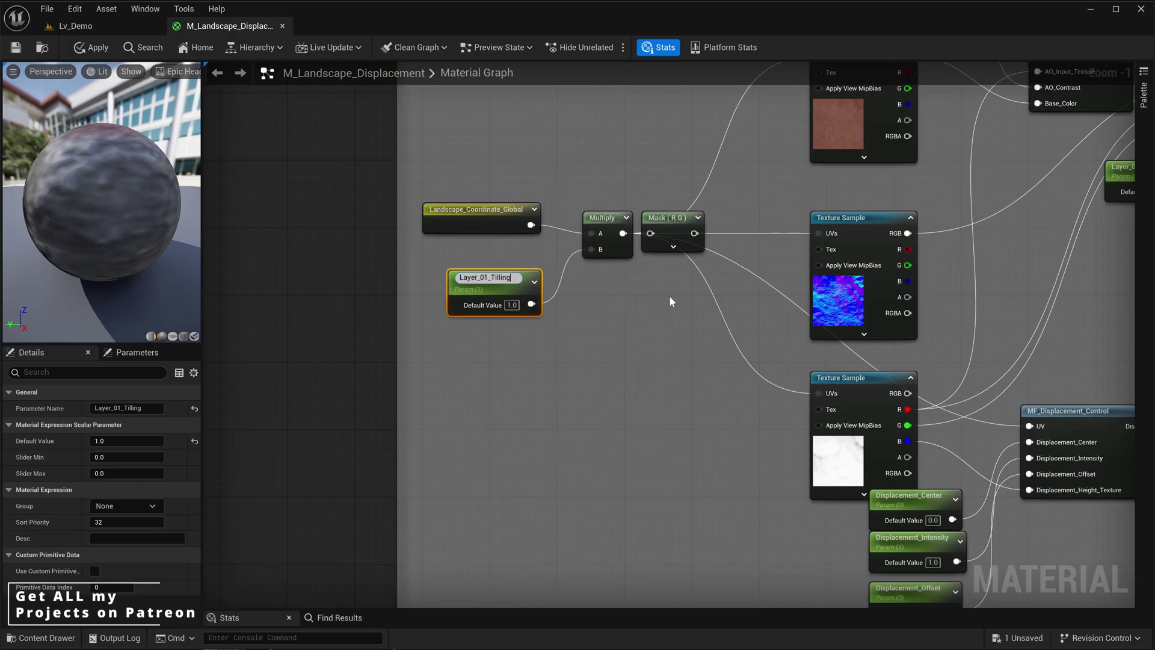
{"action": "key", "text": "Return"}
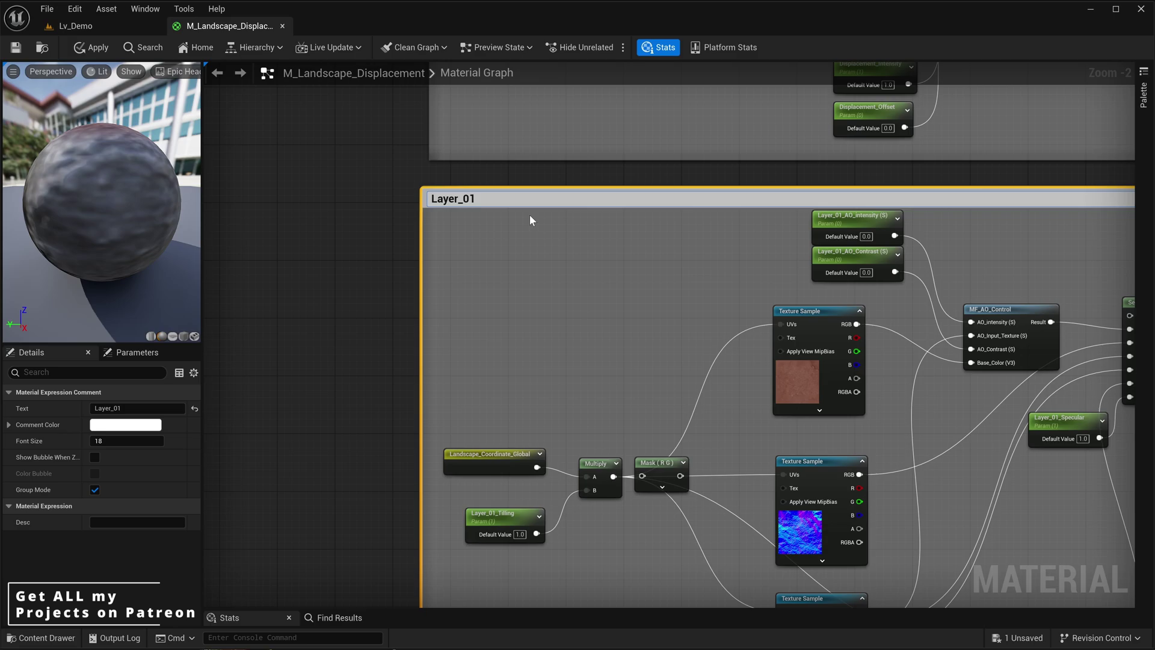
Rename the original comment group to Layer_01_Near and its tiling parameter to Layer_01_Tilling_Near
{"action": "type", "text": "_Near"}
{"action": "key", "text": "Return"}
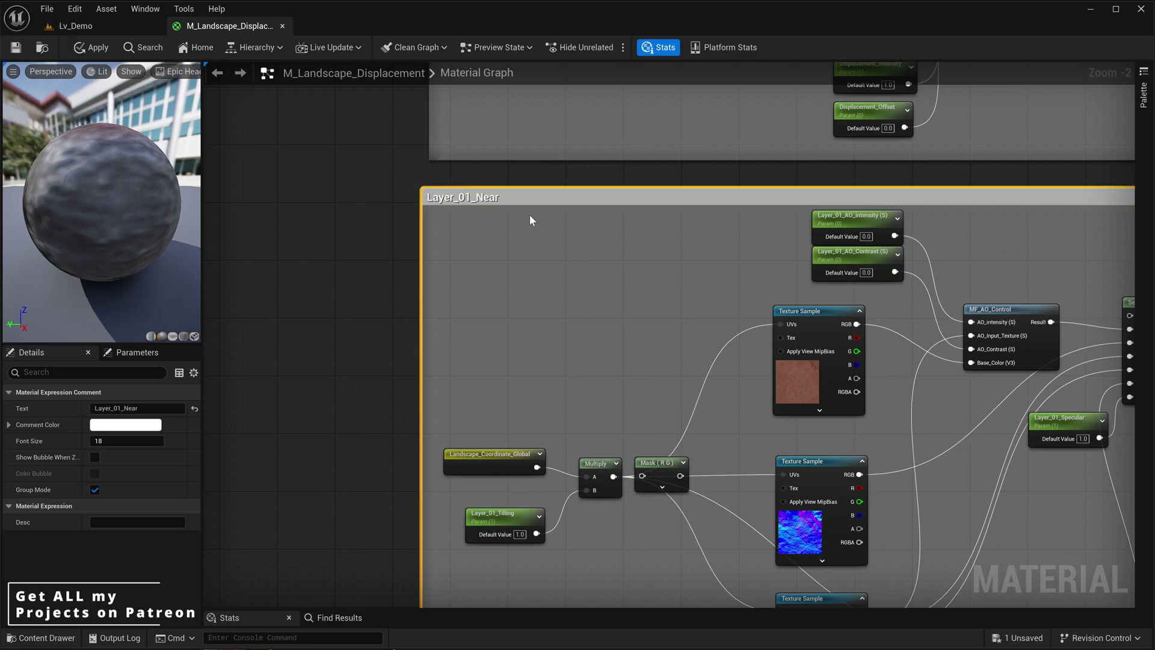
{"action": "double_click", "coordinate": [505, 514]}
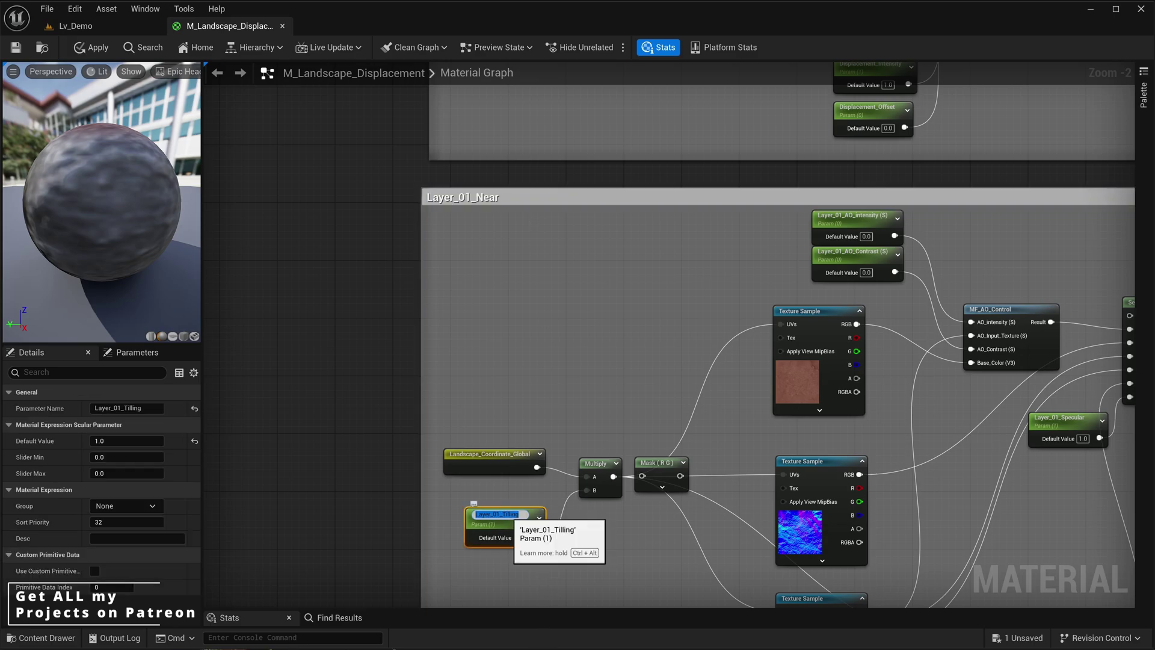
{"action": "key", "text": "Return"}
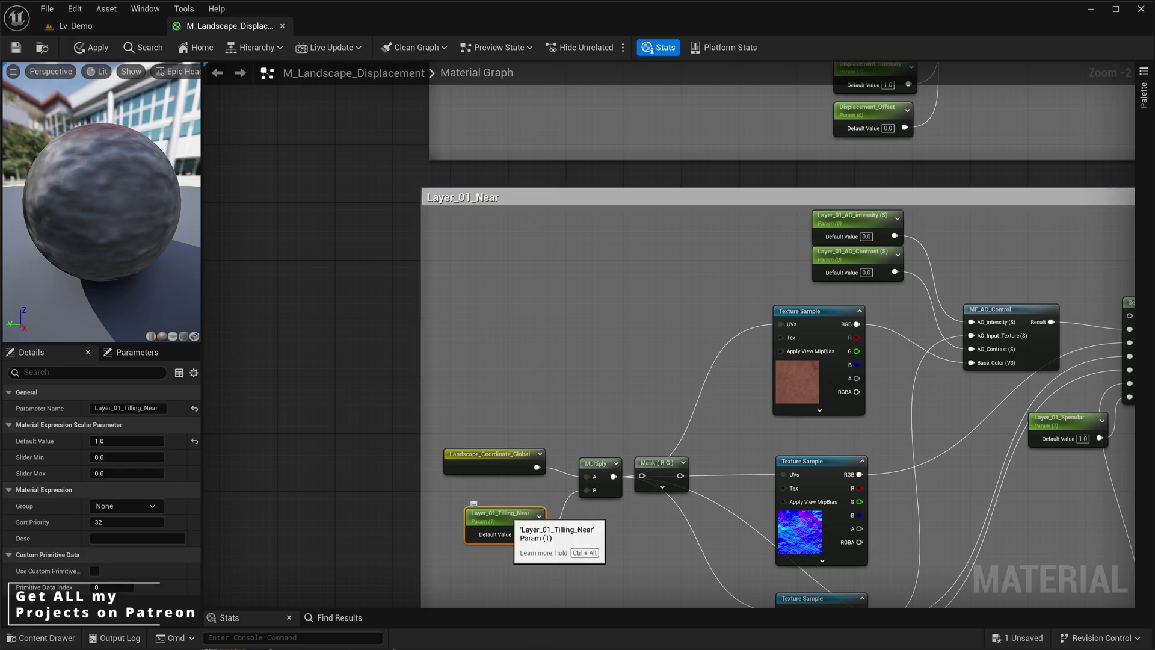
Rename the output named reroute of the Far group to Layer_01_Far
{"action": "scroll", "coordinate": [800, 379], "scroll_direction": "down", "scroll_amount": 3}
{"action": "right_click_drag", "start_coordinate": [905, 368], "coordinate": [774, 479]}
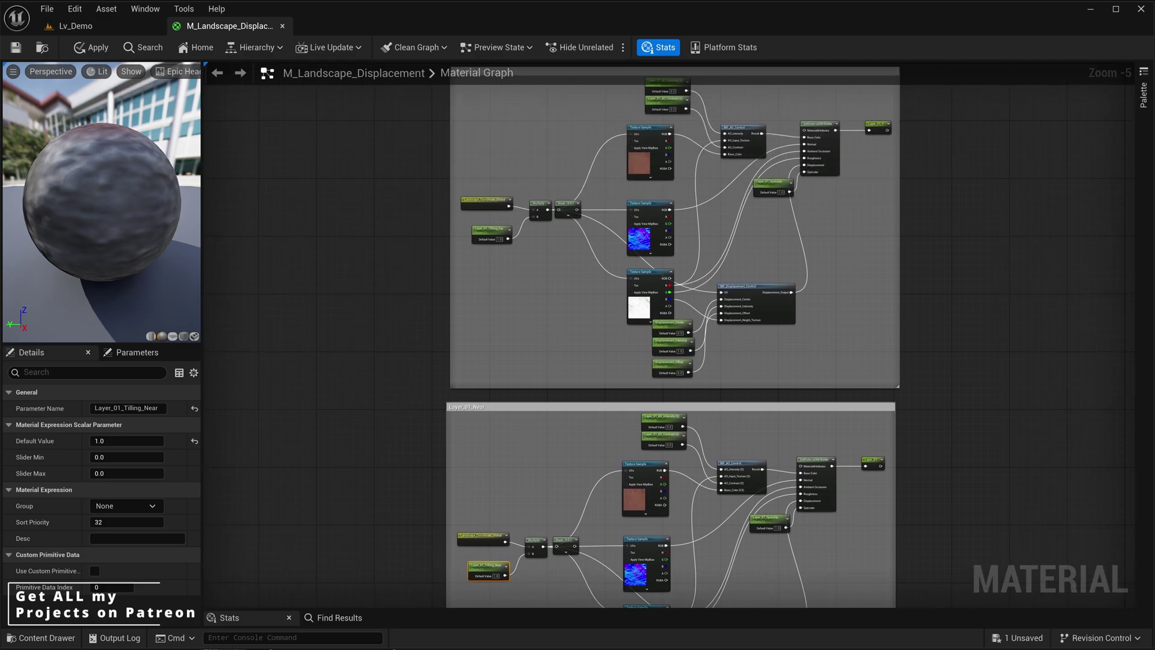
{"action": "right_click_drag", "start_coordinate": [889, 100], "coordinate": [692, 229]}
{"action": "scroll", "coordinate": [691, 230], "scroll_direction": "up", "scroll_amount": 3}
{"action": "right_click_drag", "start_coordinate": [638, 357], "coordinate": [664, 313]}
{"action": "left_click", "coordinate": [695, 236]}
{"action": "key", "text": "F2"}
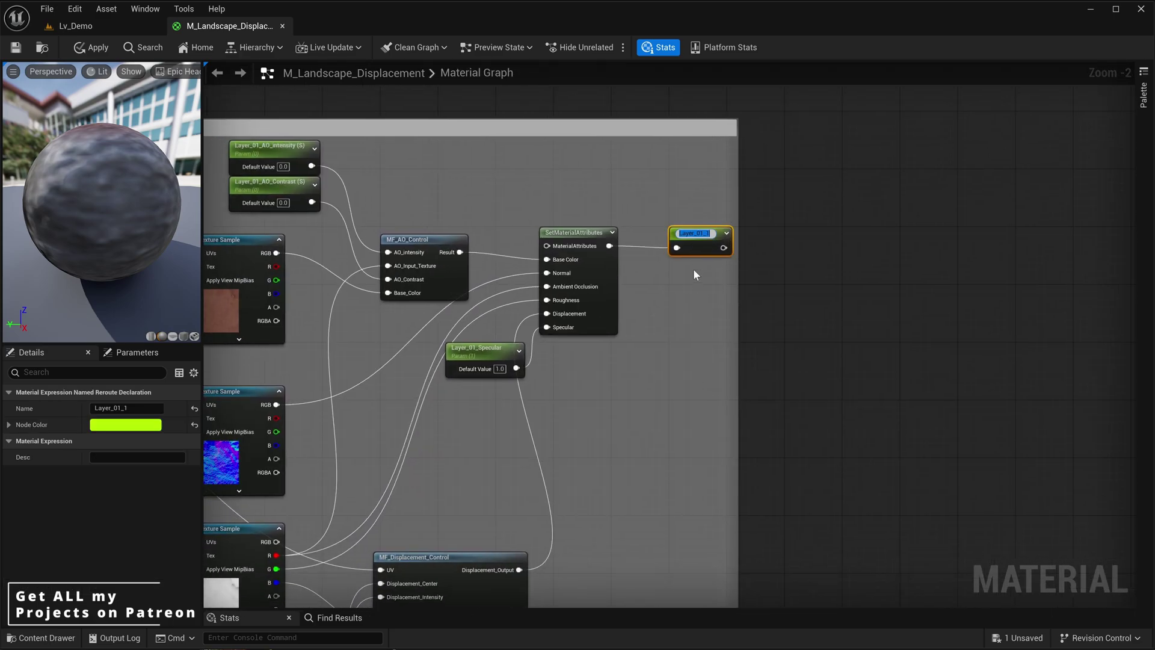
{"action": "key", "text": "Escape"}
{"action": "type", "text": "Far"}
{"action": "key", "text": "Return"}
Rename the output named reroute of the Near group to Layer_01_Near
{"action": "right_click_drag", "start_coordinate": [693, 269], "coordinate": [744, 116]}
{"action": "left_click", "coordinate": [708, 300]}
{"action": "key", "text": "F2"}
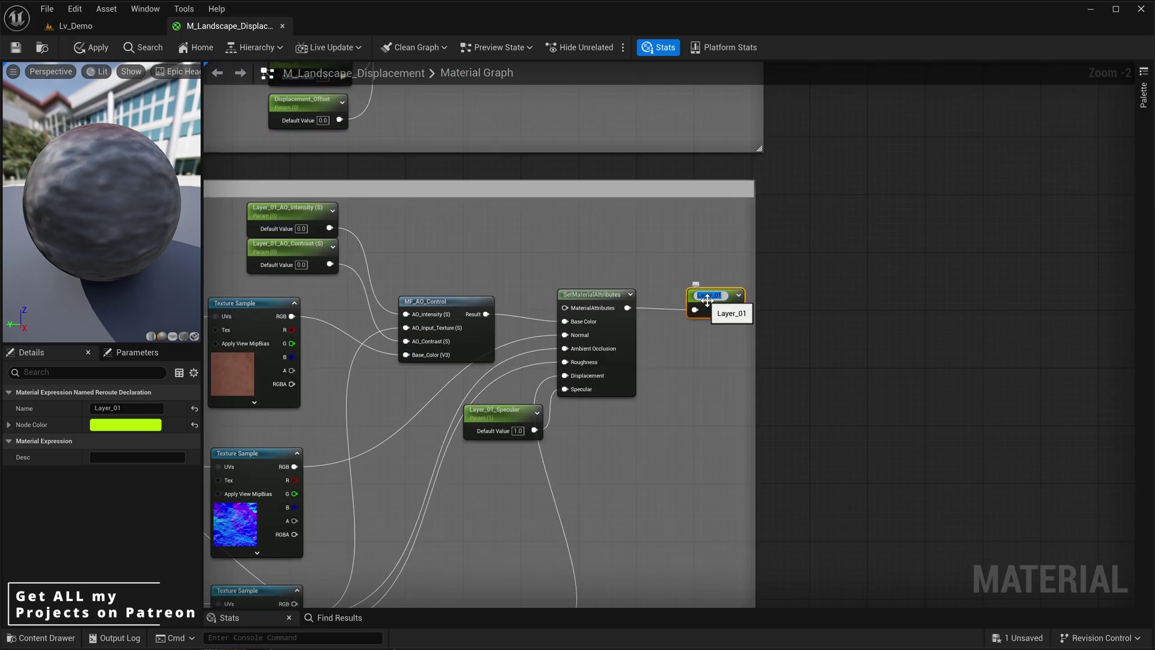
{"action": "key", "text": "Return"}
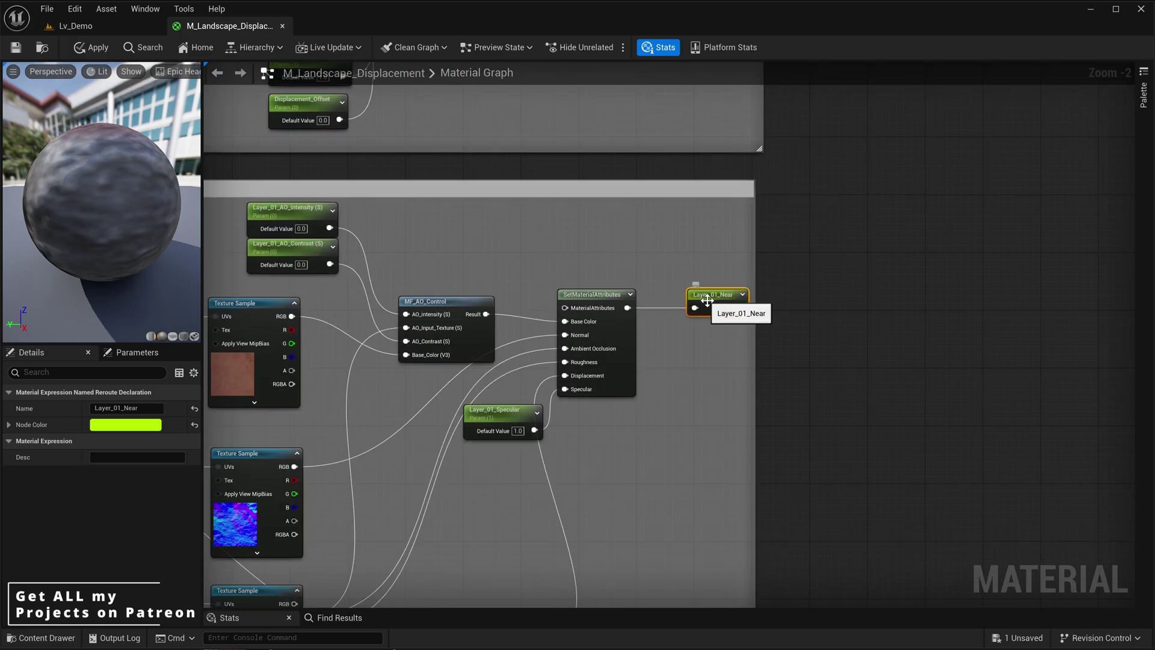
Add a BlendMaterialAttributes node in the empty graph area beside the Layer_01_Near group
{"action": "scroll", "coordinate": [707, 302], "scroll_direction": "down", "scroll_amount": 1}
{"action": "right_click_drag", "start_coordinate": [714, 507], "coordinate": [705, 352]}
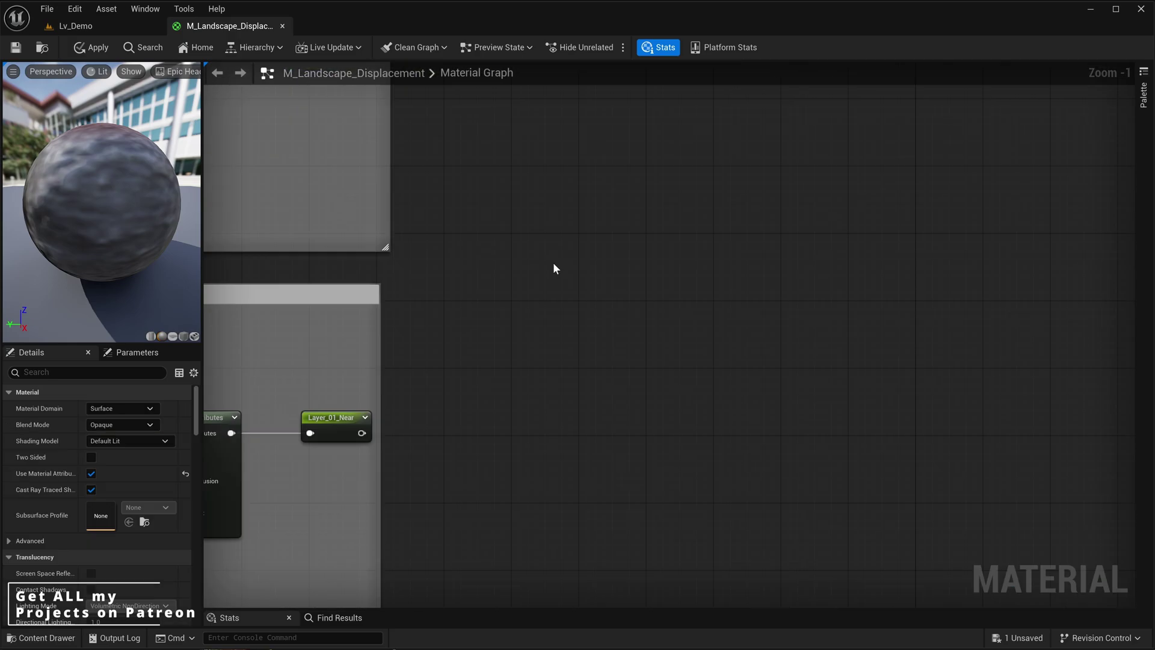
{"action": "right_click", "coordinate": [554, 269]}
{"action": "type", "text": "Material"}
{"action": "key", "text": "Escape"}
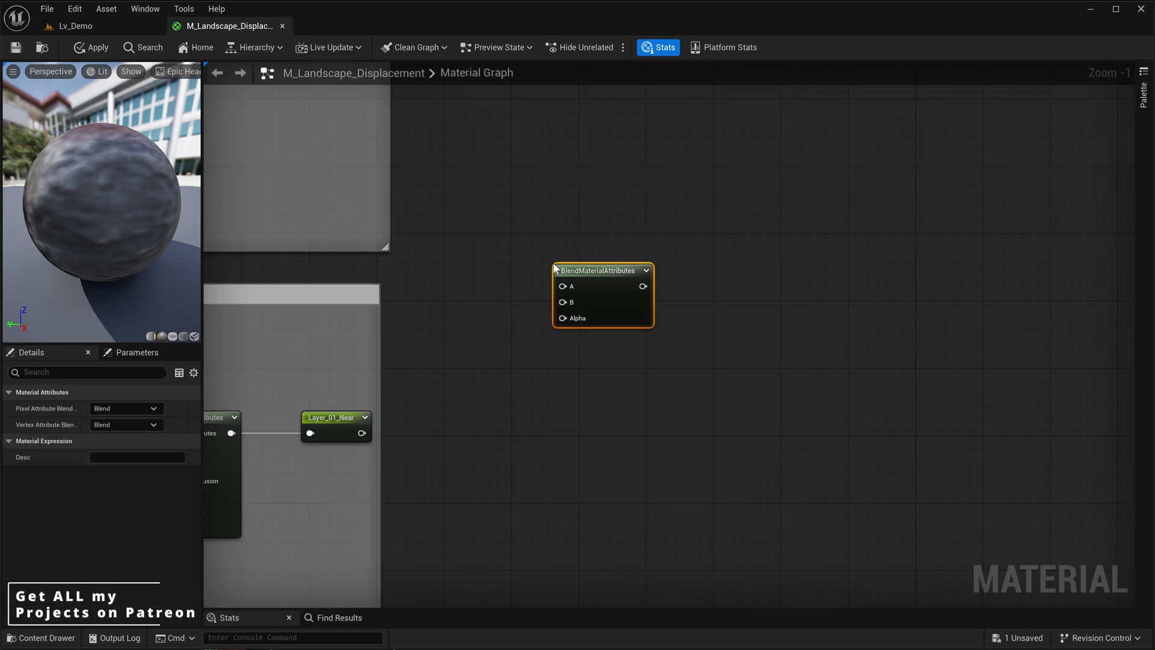
Add a usage of the Layer_01_Near reroute and connect it to input A of the BlendMaterialAttributes node
{"action": "right_click", "coordinate": [446, 263]}
{"action": "type", "text": "layer_"}
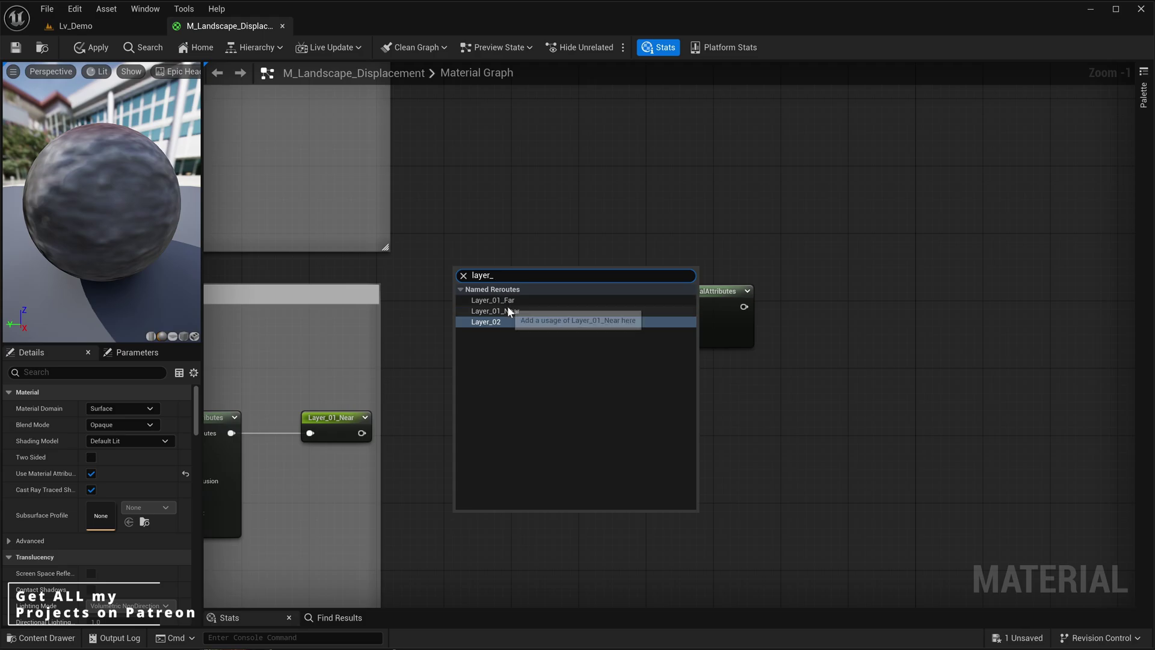
{"action": "left_click", "coordinate": [507, 307]}
{"action": "left_click_drag", "start_coordinate": [603, 316], "coordinate": [663, 306]}
Add a usage of the Layer_01_Far reroute below Layer_01_Near and connect it to the blend node's input B
{"action": "right_click", "coordinate": [456, 325]}
{"action": "type", "text": "layer_01"}
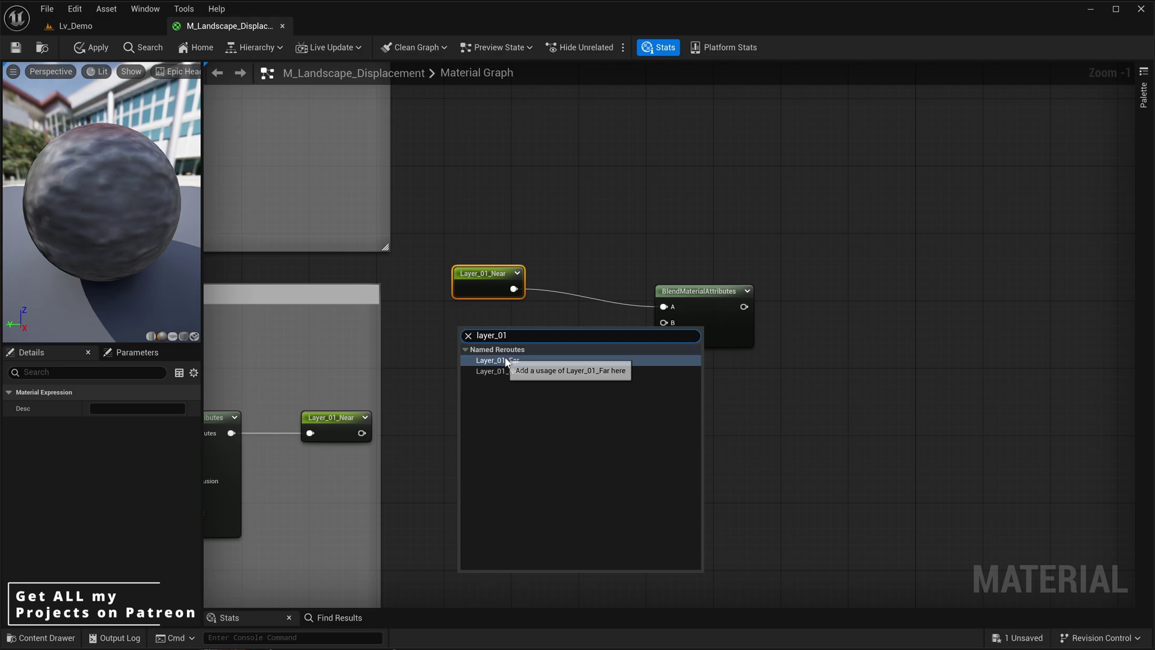
{"action": "left_click", "coordinate": [489, 361]}
{"action": "left_click_drag", "start_coordinate": [509, 349], "coordinate": [663, 322]}
{"action": "left_click_drag", "start_coordinate": [490, 324], "coordinate": [489, 315]}
Add a Distance_Blend node and connect its Result to the Alpha input of the BlendMaterialAttributes node
{"action": "right_click", "coordinate": [535, 419]}
{"action": "type", "text": "distanceble"}
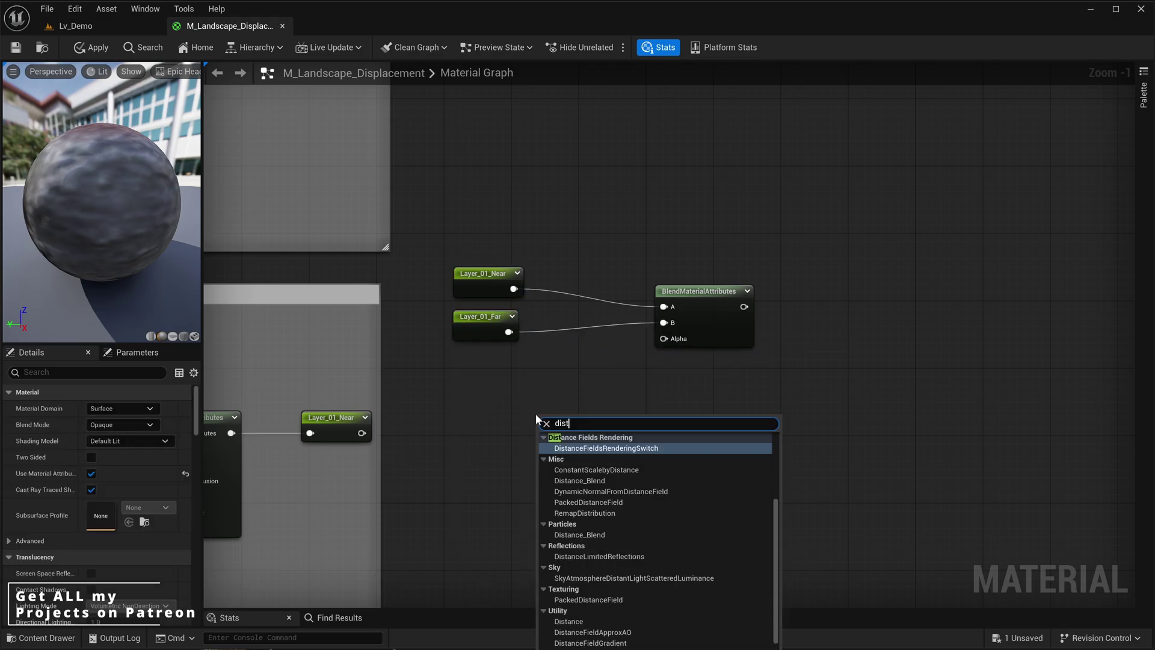
{"action": "key", "text": "BackSpace"}
{"action": "key", "text": "BackSpace"}
{"action": "key", "text": "BackSpace"}
{"action": "type", "text": "blen"}
{"action": "key", "text": "Return"}
{"action": "left_click_drag", "start_coordinate": [623, 442], "coordinate": [664, 338]}
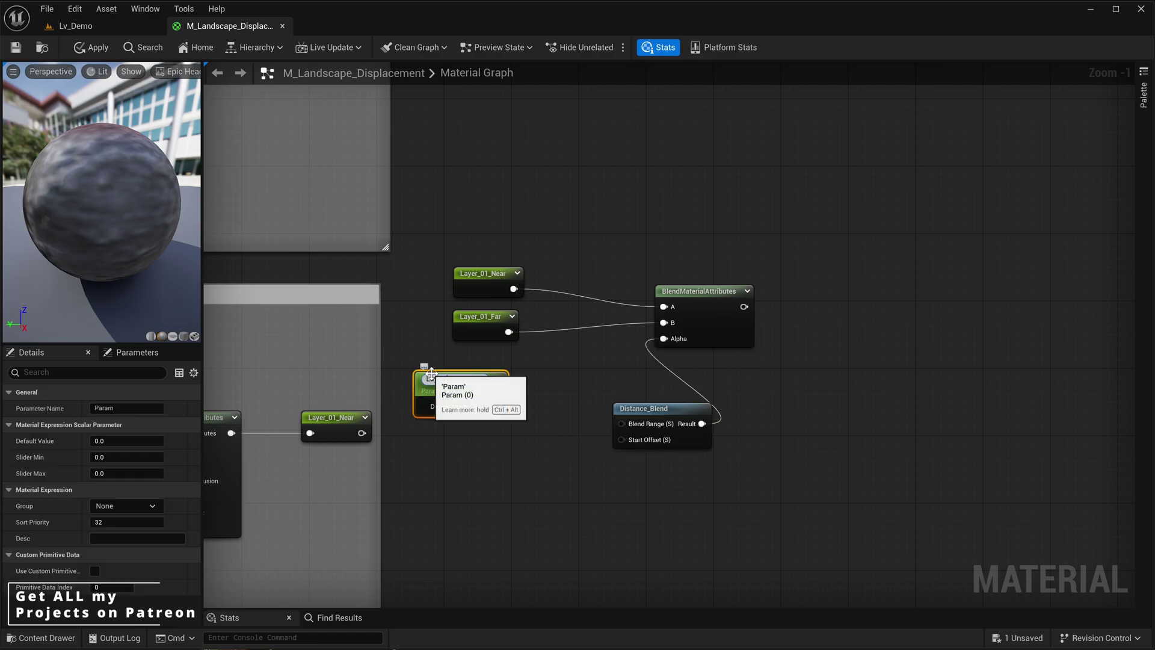
Name the new scalar parameter Layer_01_Tilling_Blend_Range, set its default to 15000, and connect it to Distance_Blend's Blend Range
{"action": "type", "text": "Layer_01_"}
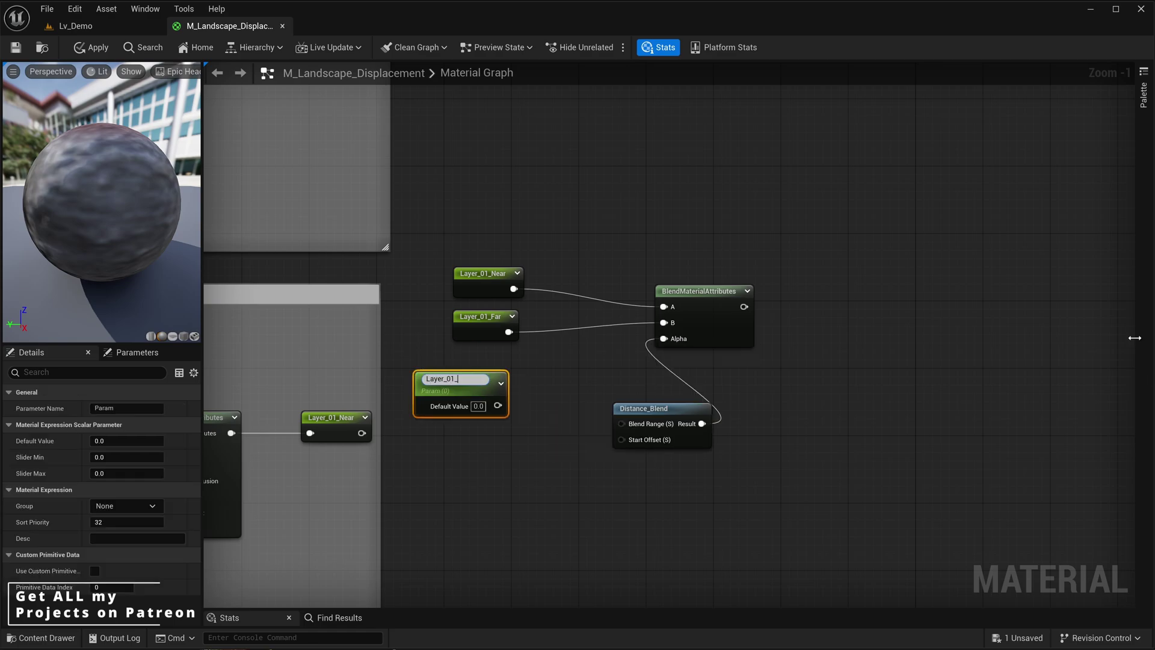
{"action": "type", "text": "Tilling_Blend_Range"}
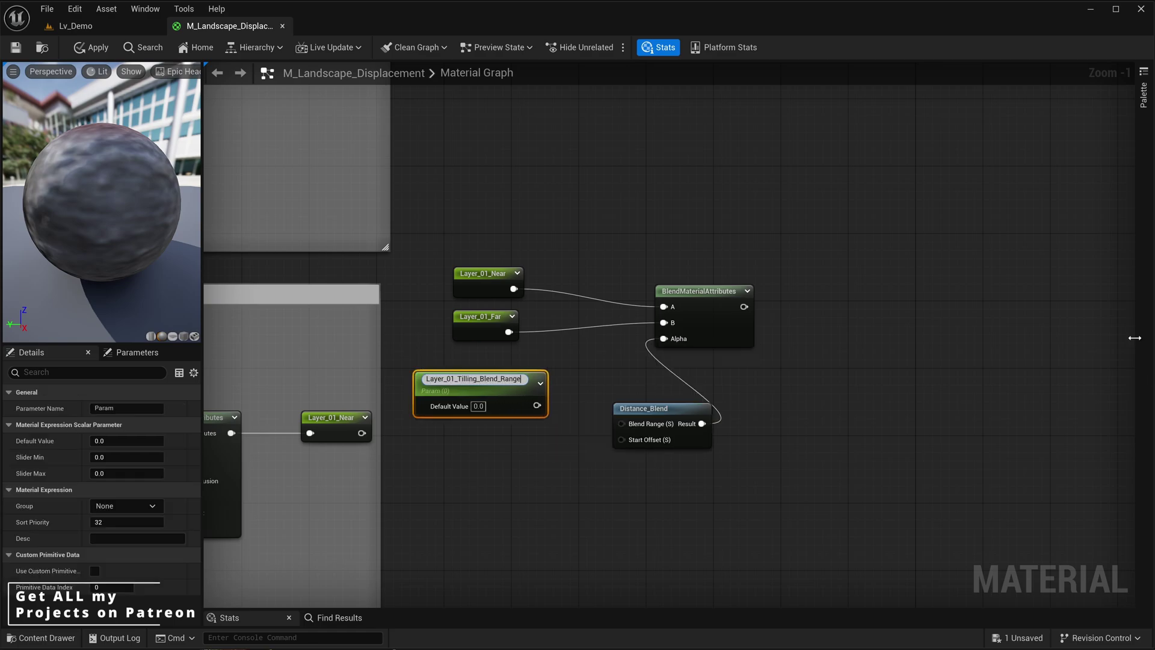
{"action": "key", "text": "Return"}
{"action": "left_click", "coordinate": [484, 403]}
{"action": "type", "text": "15000"}
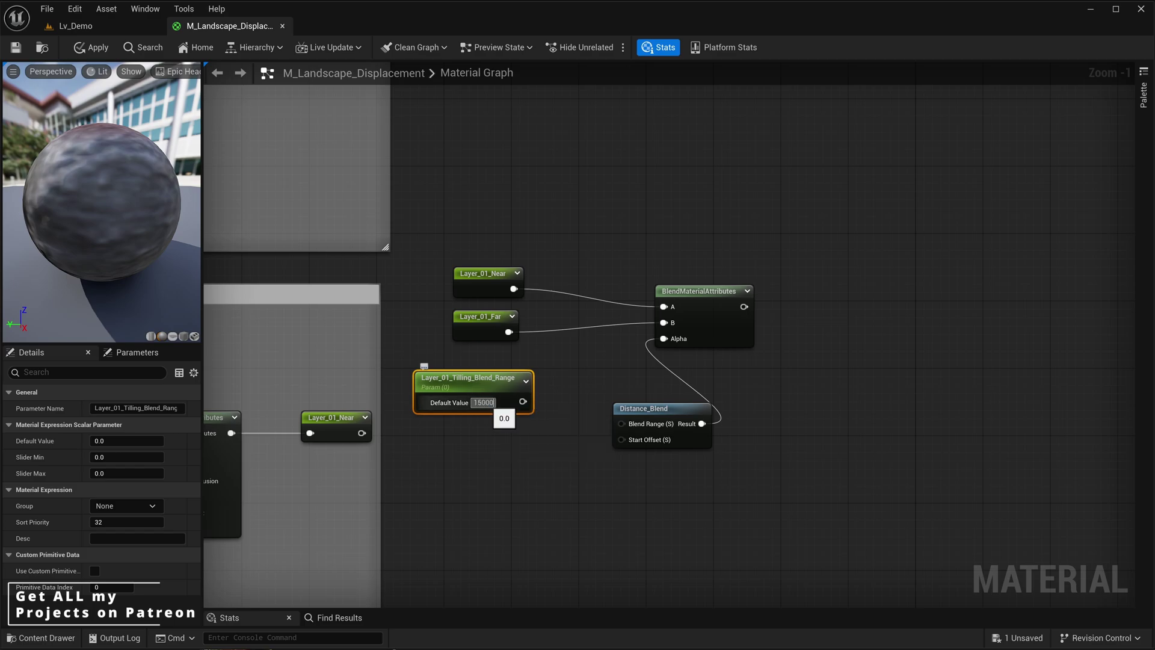
{"action": "key", "text": "Return"}
{"action": "left_click_drag", "start_coordinate": [522, 402], "coordinate": [622, 424]}
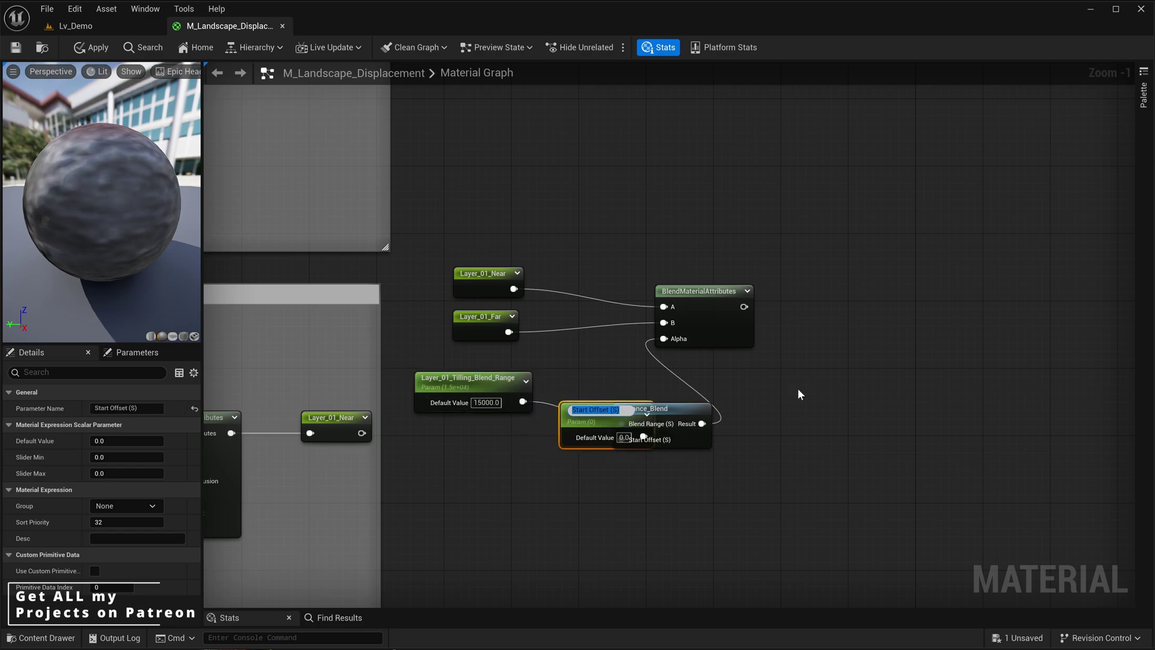
Name the parameter feeding Distance_Blend's Start Offset Layer_01_Start_Offset, place it below the range parameter, and set its default to -3000
{"action": "type", "text": "Layer_01_Start_Offset"}
{"action": "key", "text": "Return"}
{"action": "left_click_drag", "start_coordinate": [608, 413], "coordinate": [466, 456]}
{"action": "left_click", "coordinate": [483, 475]}
{"action": "type", "text": "-3000"}
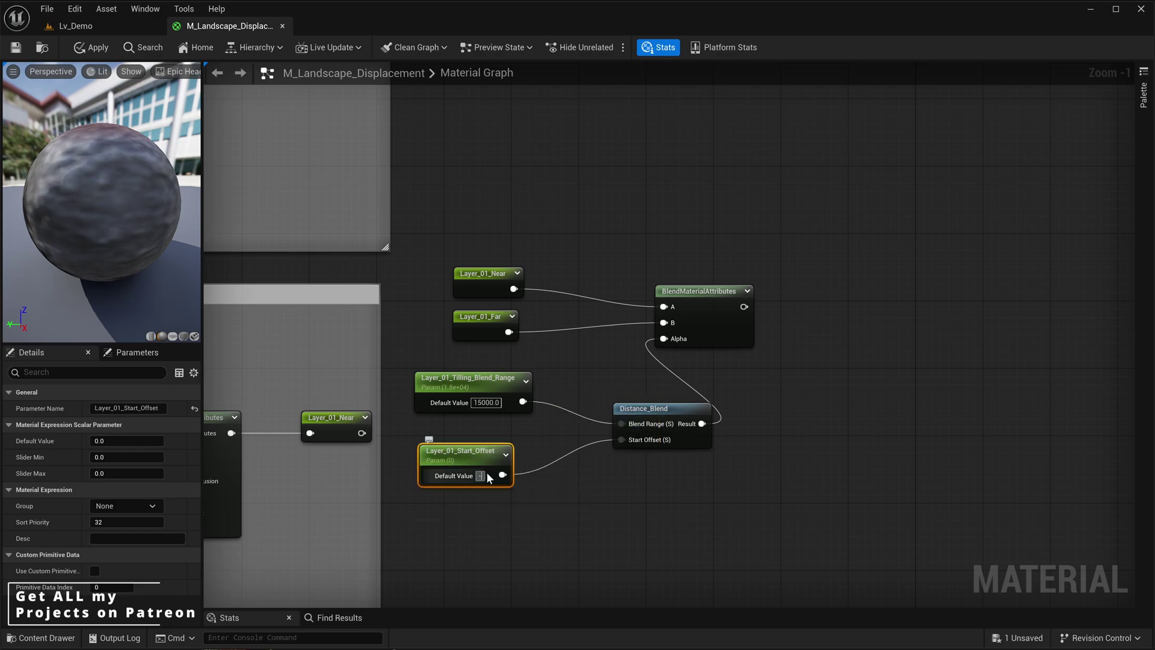
{"action": "key", "text": "Return"}
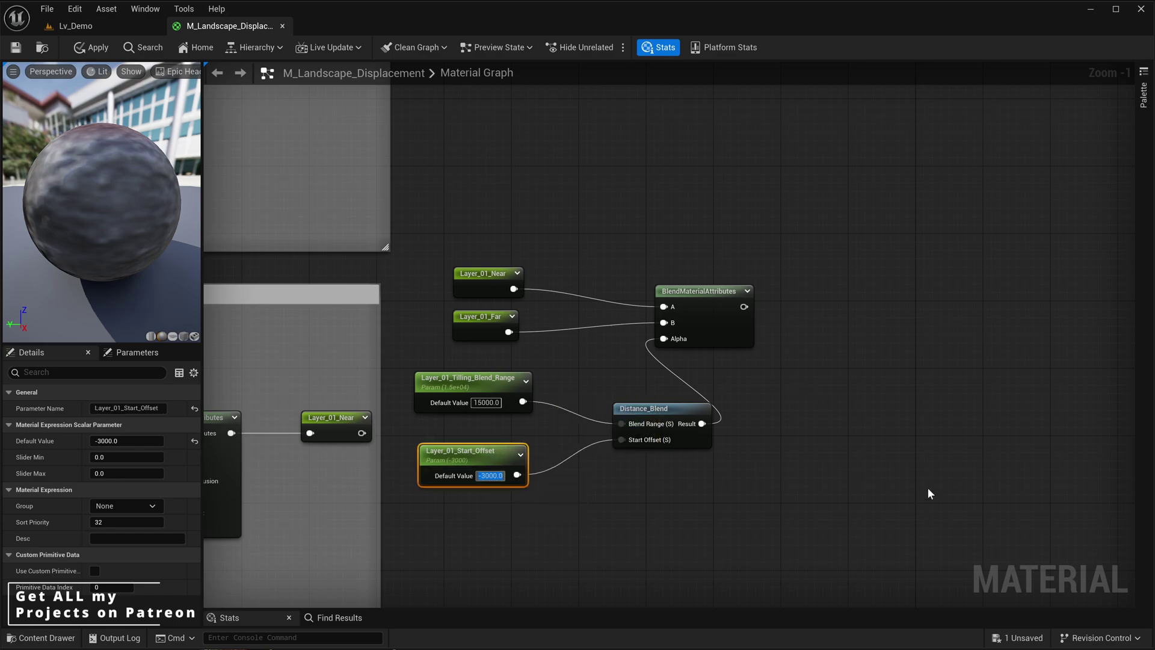
Route the BlendMaterialAttributes output into a new named reroute called Layer_01_Automaterial
{"action": "left_click_drag", "start_coordinate": [928, 492], "coordinate": [415, 264]}
{"action": "left_click", "coordinate": [840, 421]}
{"action": "right_click_drag", "start_coordinate": [836, 415], "coordinate": [769, 412]}
{"action": "left_click_drag", "start_coordinate": [677, 304], "coordinate": [778, 301]}
{"action": "left_click", "coordinate": [799, 322]}
{"action": "type", "text": "Layer_01_Automaterial"}
{"action": "key", "text": "Return"}
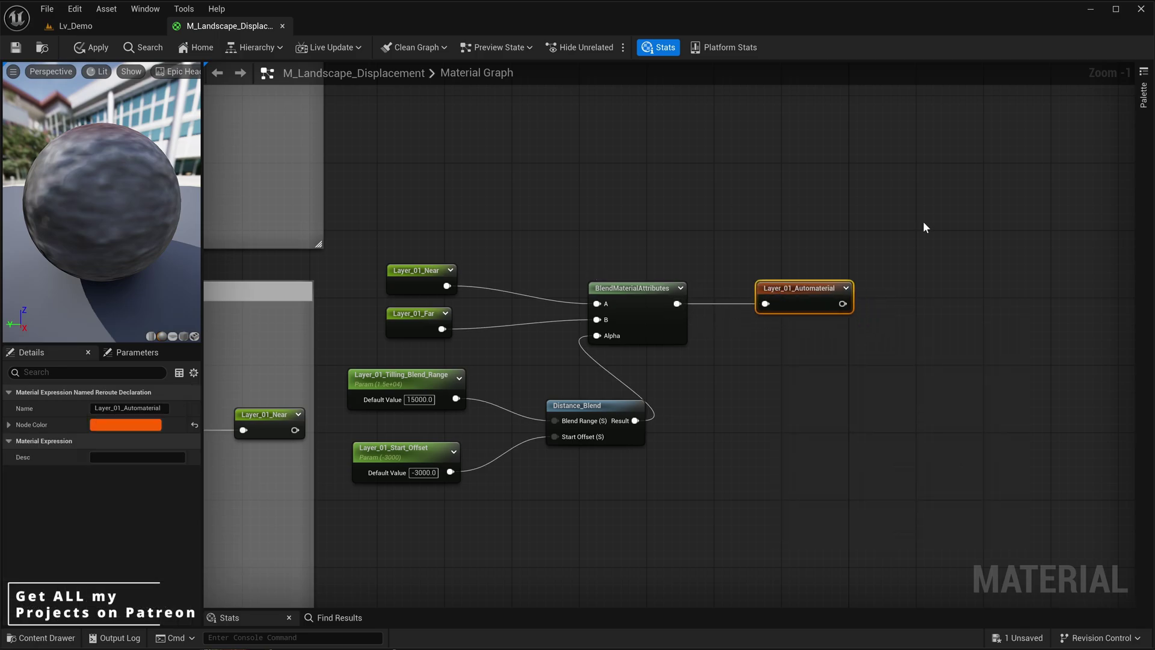
Delete the Layer_01_Near reroute feeding the final BlendMaterialAttributes node in the Slope_Mask+Output group
{"action": "scroll", "coordinate": [752, 453], "scroll_direction": "down", "scroll_amount": 1}
{"action": "right_click_drag", "start_coordinate": [660, 540], "coordinate": [589, 425]}
{"action": "scroll", "coordinate": [589, 425], "scroll_direction": "down", "scroll_amount": 2}
{"action": "left_click", "coordinate": [763, 329]}
{"action": "right_click_drag", "start_coordinate": [822, 477], "coordinate": [806, 149]}
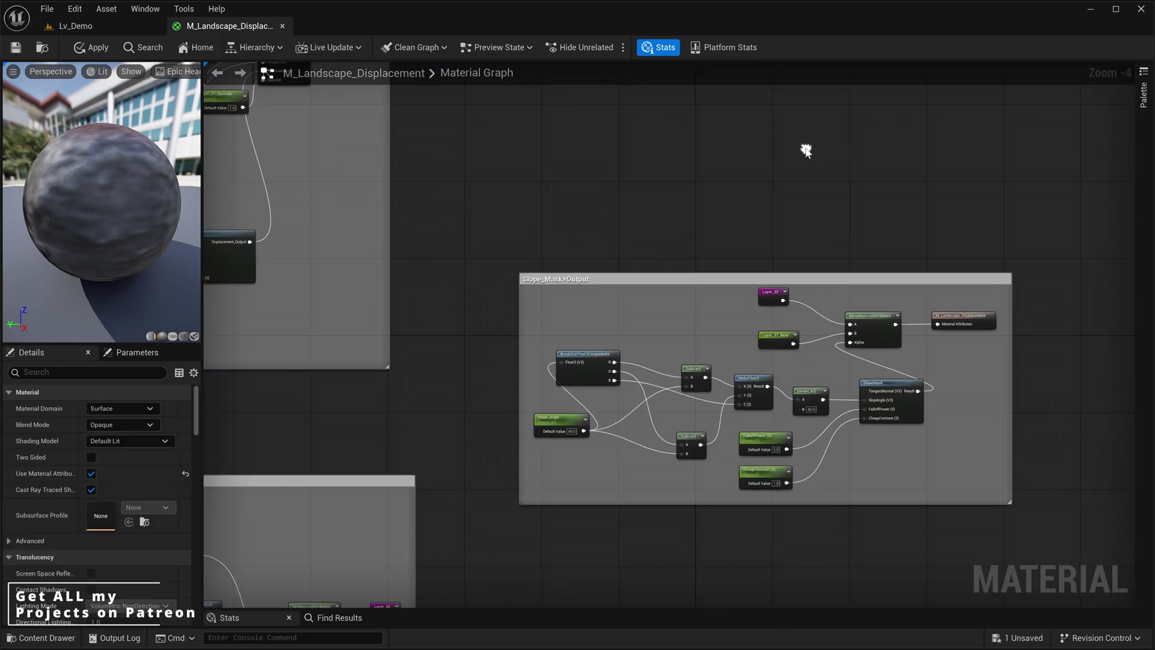
{"action": "scroll", "coordinate": [710, 311], "scroll_direction": "up", "scroll_amount": 4}
{"action": "right_click_drag", "start_coordinate": [734, 311], "coordinate": [553, 296]}
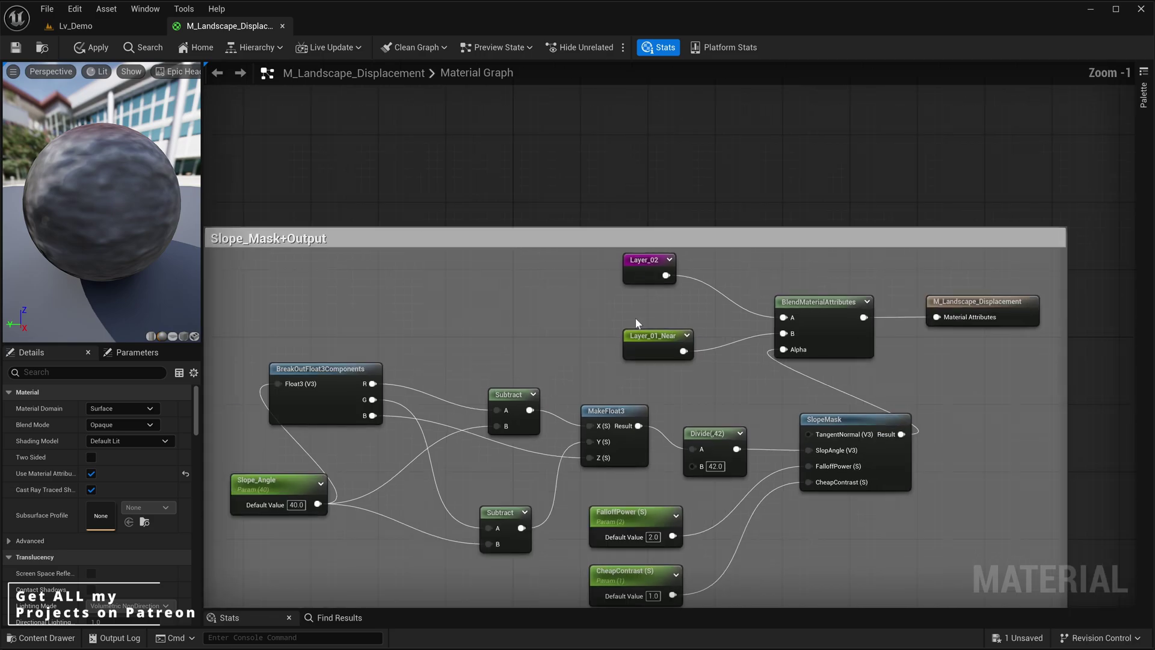
{"action": "left_click", "coordinate": [672, 350]}
{"action": "right_click_drag", "start_coordinate": [672, 350], "coordinate": [622, 303]}
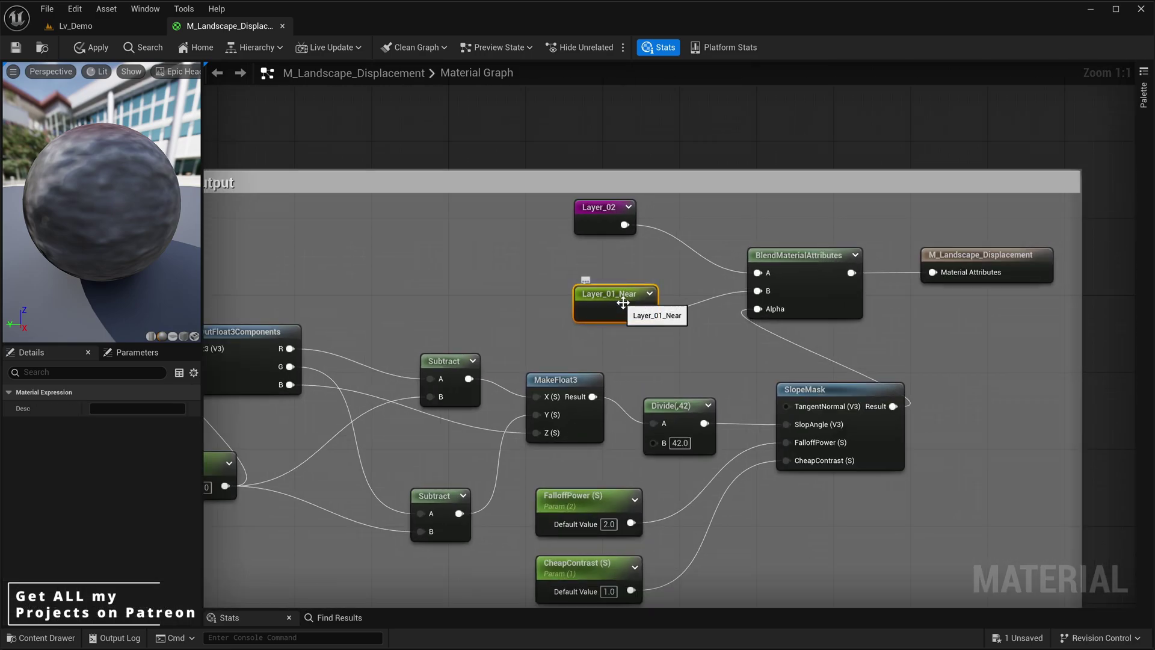
{"action": "key", "text": "Delete"}
Add a Layer_01_Automaterial reroute usage and connect it to input B of the final BlendMaterialAttributes node
{"action": "right_click", "coordinate": [590, 280]}
{"action": "type", "text": "layer_01"}
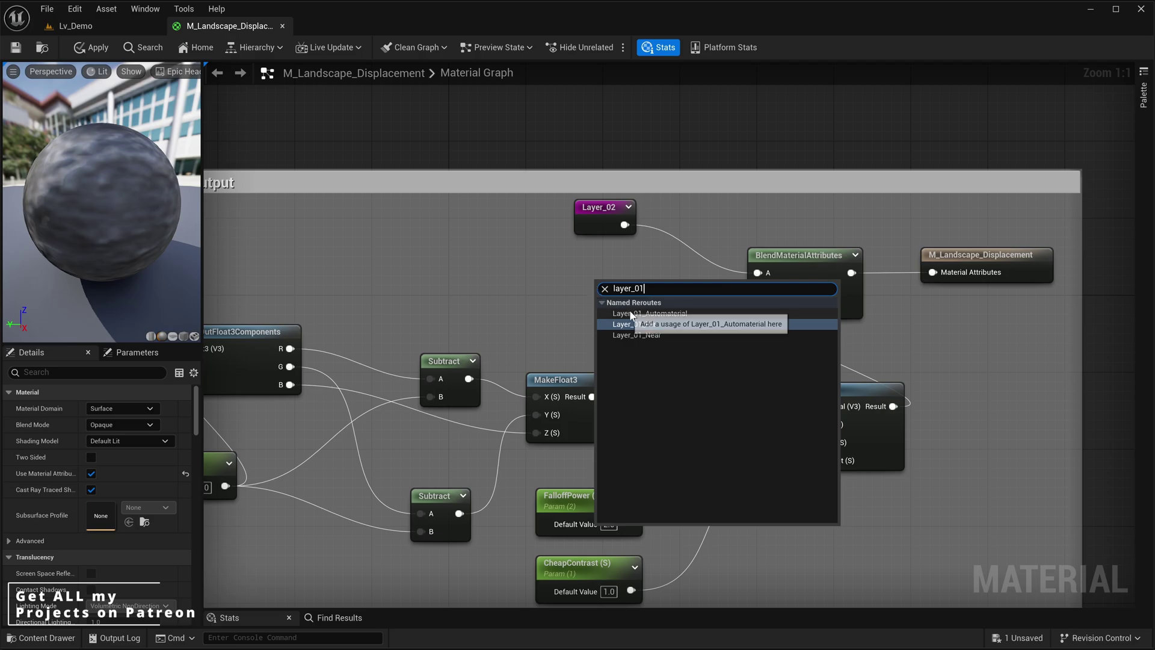
{"action": "left_click", "coordinate": [630, 314]}
{"action": "left_click_drag", "start_coordinate": [622, 301], "coordinate": [760, 295]}
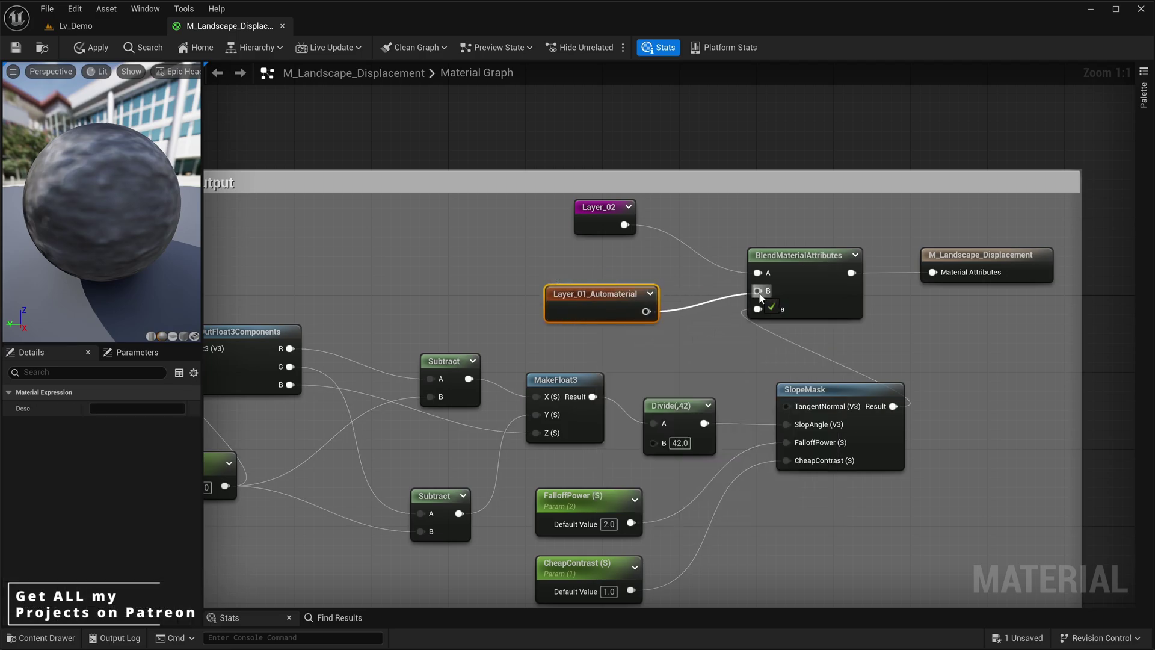
Apply the material changes and inspect the landscape surface near and far in the Lv_Demo level
{"action": "left_click", "coordinate": [98, 47]}
{"action": "left_click", "coordinate": [75, 25]}
{"action": "key", "text": "w"}
{"action": "right_click_drag", "start_coordinate": [442, 344], "coordinate": [535, 409]}
{"action": "mouse_move", "coordinate": [506, 362]}
{"action": "right_mouse_down"}
{"action": "mouse_move", "coordinate": [519, 343]}
{"action": "mouse_move", "coordinate": [536, 364]}
{"action": "mouse_move", "coordinate": [506, 362]}
{"action": "right_mouse_up"}
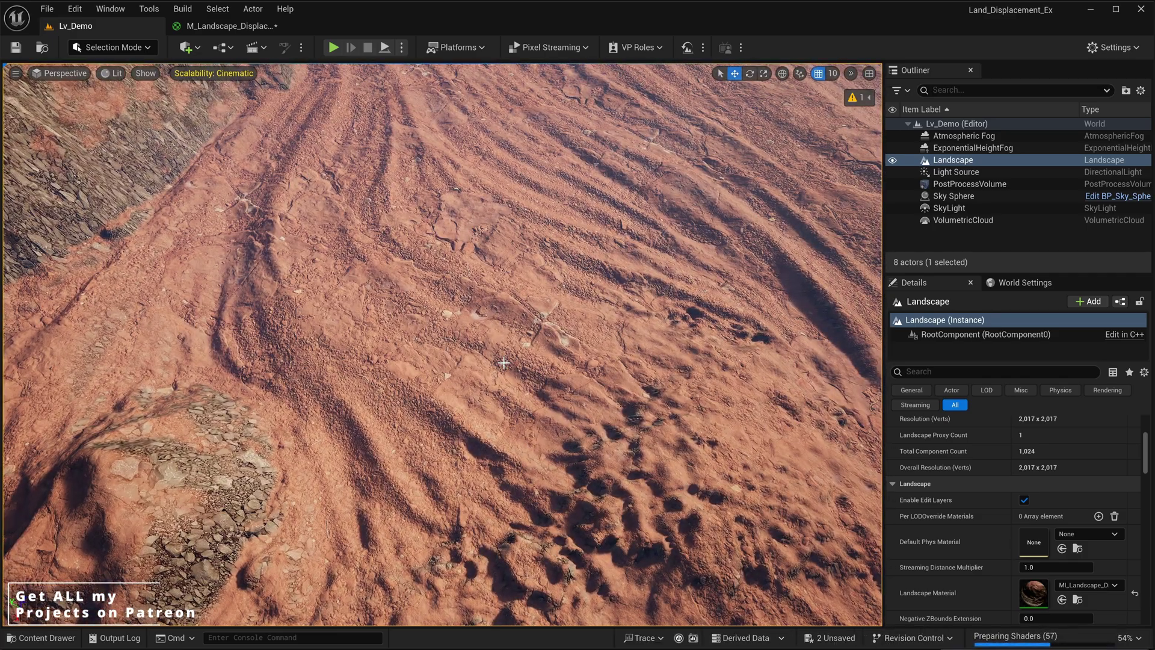
{"action": "key", "text": "w"}
{"action": "right_click_drag", "start_coordinate": [553, 369], "coordinate": [517, 372]}
{"action": "key", "text": "s"}
{"action": "mouse_move", "coordinate": [503, 171]}
{"action": "right_mouse_down"}
{"action": "mouse_move", "coordinate": [490, 141]}
{"action": "mouse_move", "coordinate": [502, 171]}
{"action": "right_mouse_up"}
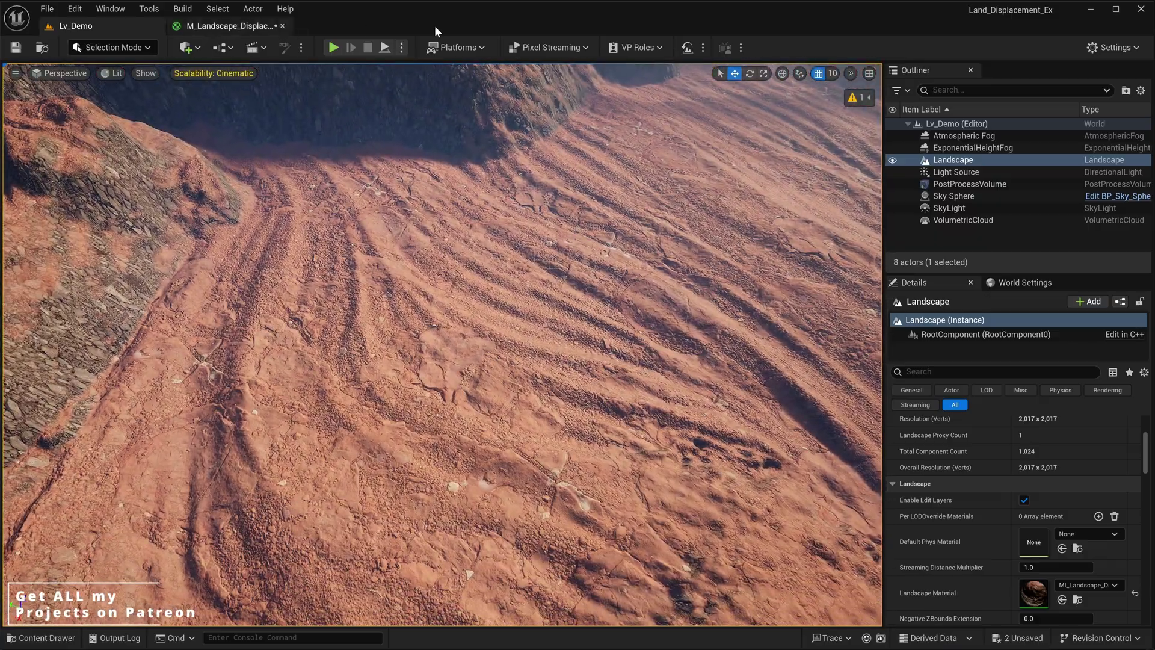
Enable the Layer_01_Tilling_Far override in the landscape material instance and set Layer_01_Tilling_Near to 10
{"action": "left_click_drag", "start_coordinate": [971, 0], "coordinate": [1015, 122]}
{"action": "left_click", "coordinate": [812, 428]}
{"action": "left_click", "coordinate": [956, 445]}
{"action": "type", "text": "1."}
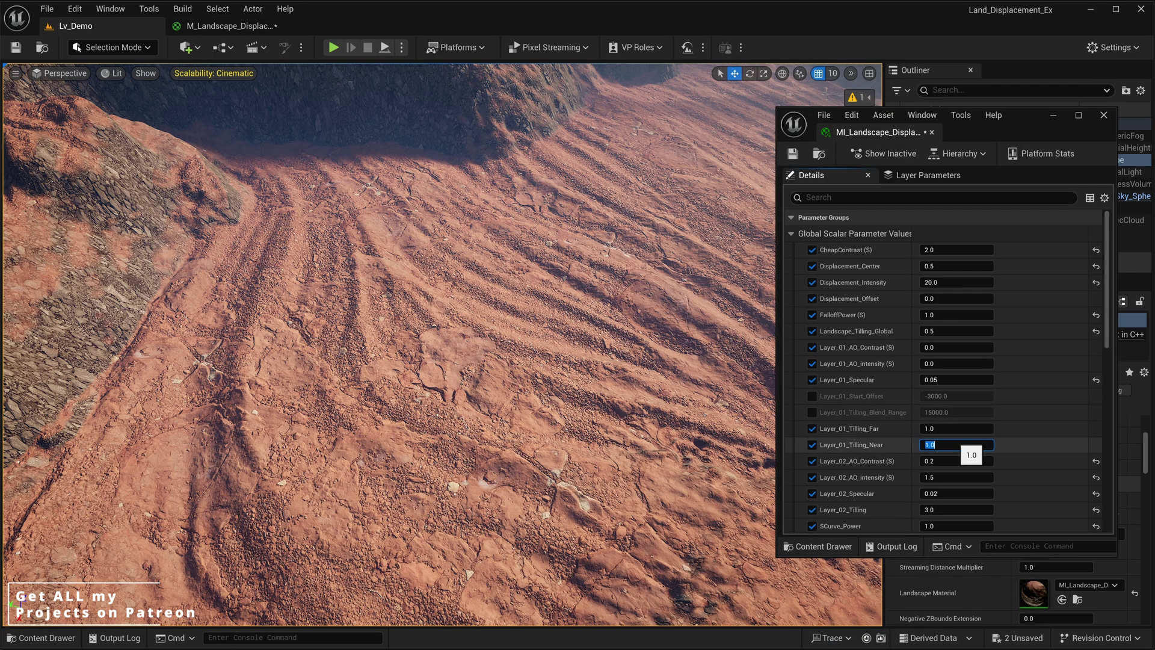
{"action": "type", "text": "00"}
{"action": "key", "text": "Return"}
Try Layer_01_Tilling_Far values of 0.1, 1 and 5 in the material instance, and set it back to 1
{"action": "left_click", "coordinate": [955, 428]}
{"action": "type", "text": "0"}
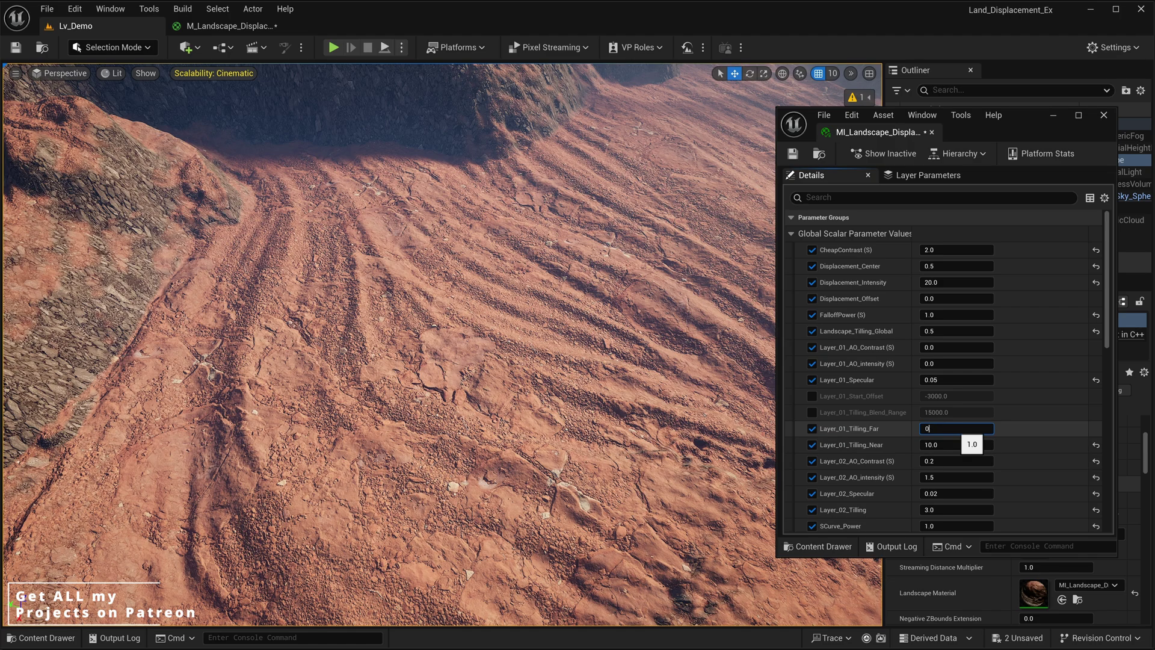
{"action": "type", "text": ".1"}
{"action": "key", "text": "Return"}
{"action": "type", "text": "1"}
{"action": "key", "text": "Return"}
{"action": "type", "text": "5"}
{"action": "key", "text": "Return"}
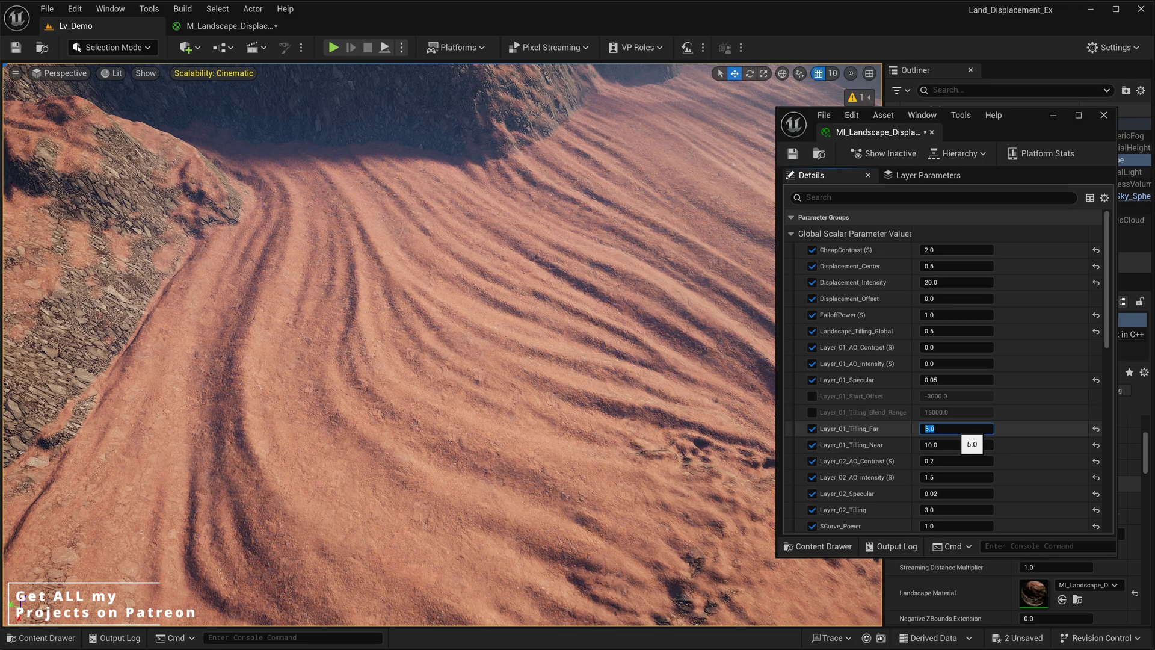
{"action": "type", "text": "1"}
{"action": "key", "text": "Return"}
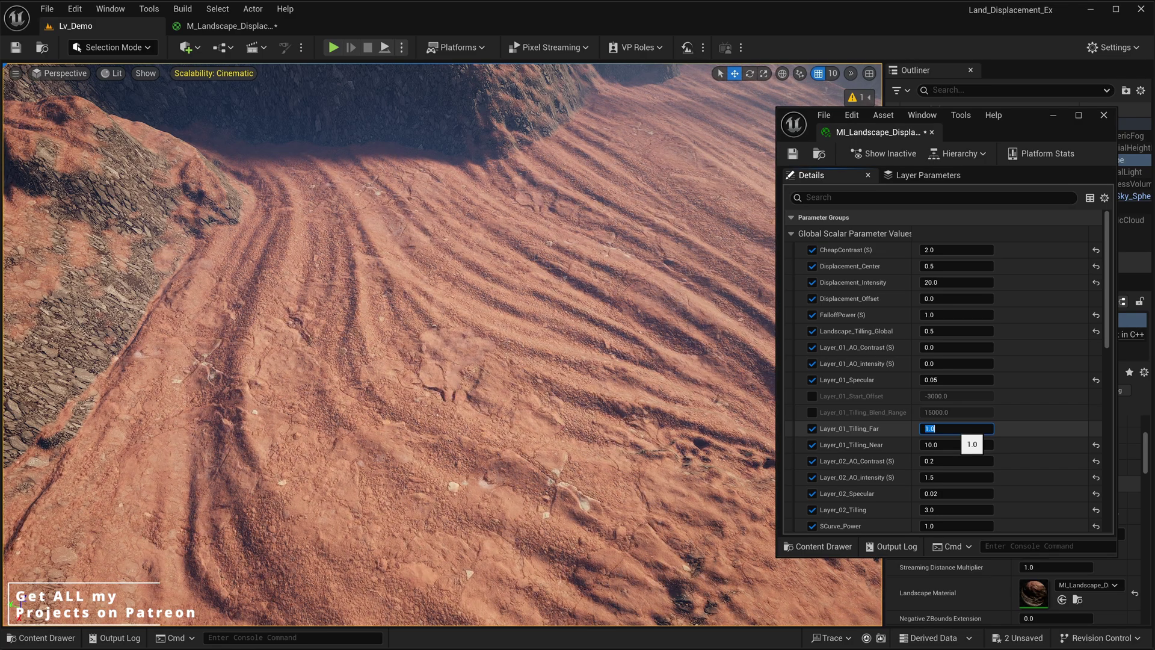
Compare Layer_01_Tilling_Near at 1 and at 10 on the terrain up close, leaving it at 10
{"action": "key", "text": "w"}
{"action": "right_click_drag", "start_coordinate": [626, 379], "coordinate": [627, 379]}
{"action": "right_click_drag", "start_coordinate": [442, 331], "coordinate": [442, 329]}
{"action": "left_click", "coordinate": [948, 447]}
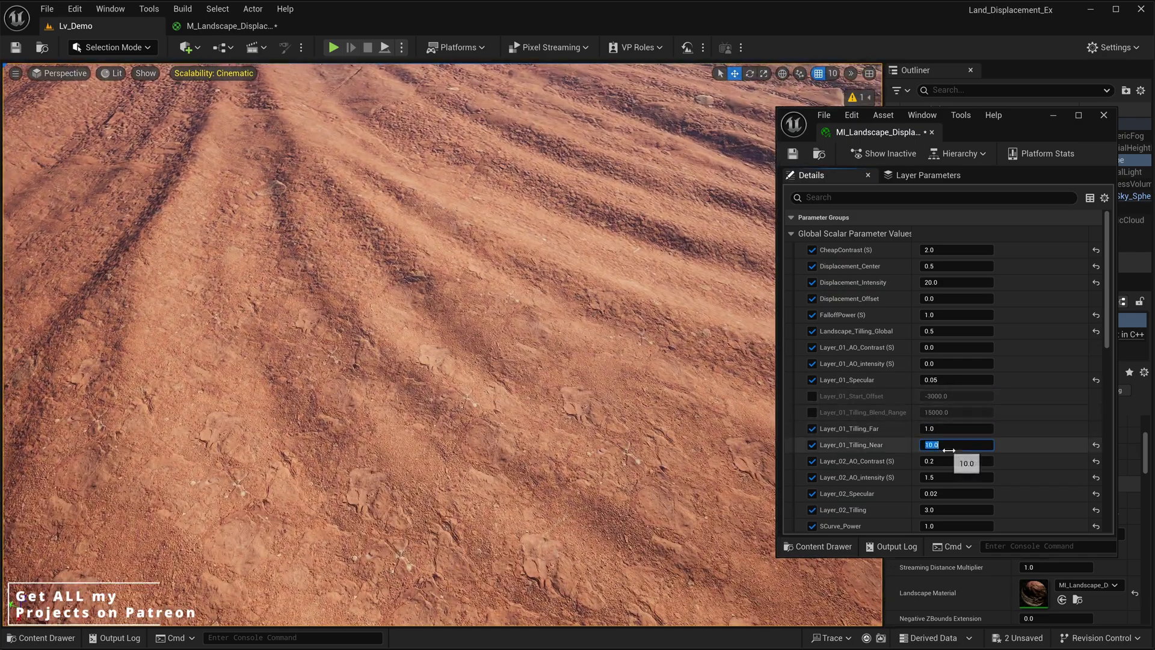
{"action": "type", "text": "1"}
{"action": "key", "text": "Return"}
{"action": "type", "text": "10"}
{"action": "key", "text": "Return"}
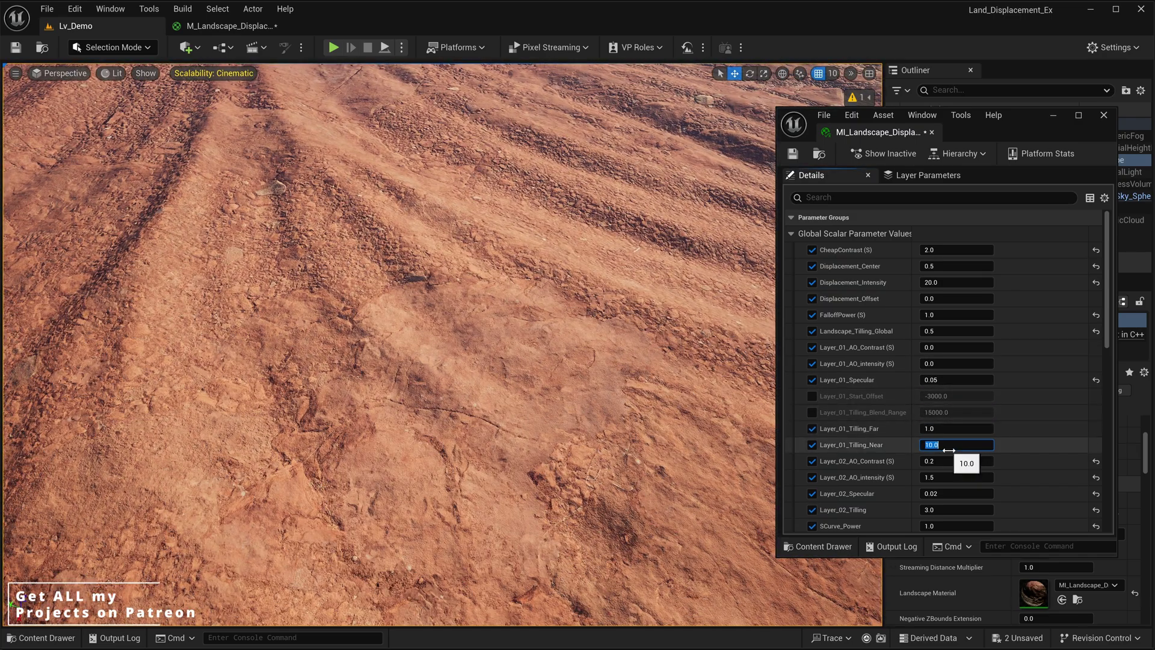
{"action": "right_click_drag", "start_coordinate": [606, 307], "coordinate": [752, 280]}
{"action": "right_click_drag", "start_coordinate": [442, 329], "coordinate": [442, 329]}
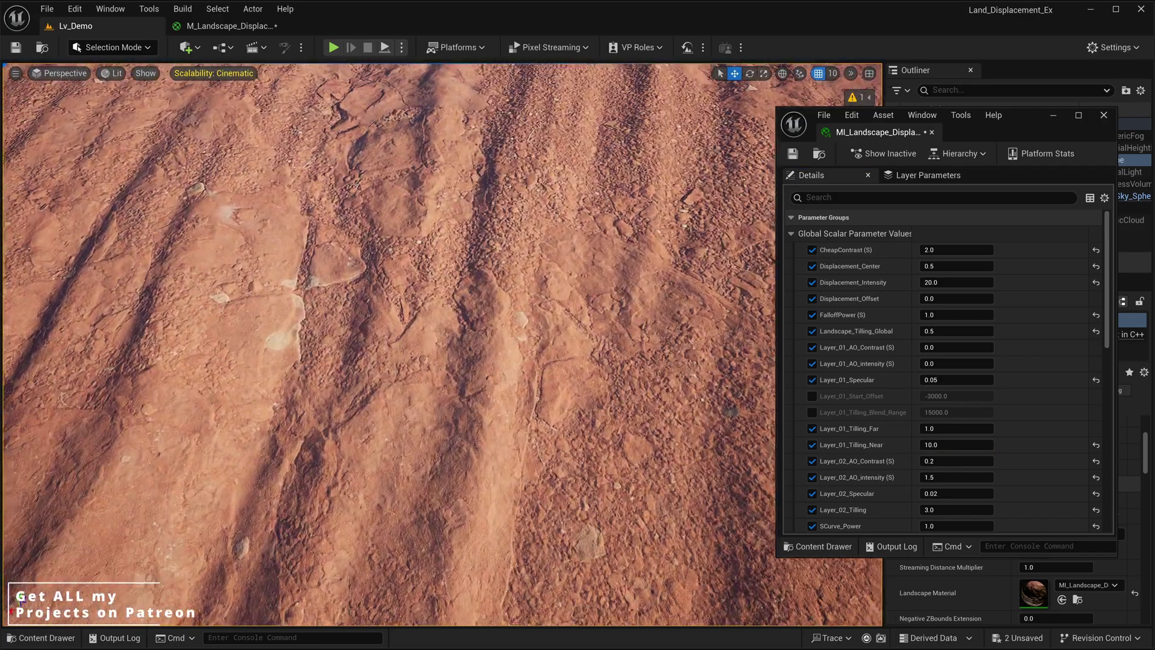
Enable the Layer_01_Start_Offset and Layer_01_Tilling_Blend_Range overrides, and try a blend range of 100 on the landscape
{"action": "left_click", "coordinate": [811, 396]}
{"action": "left_click", "coordinate": [812, 412]}
{"action": "left_click", "coordinate": [958, 412]}
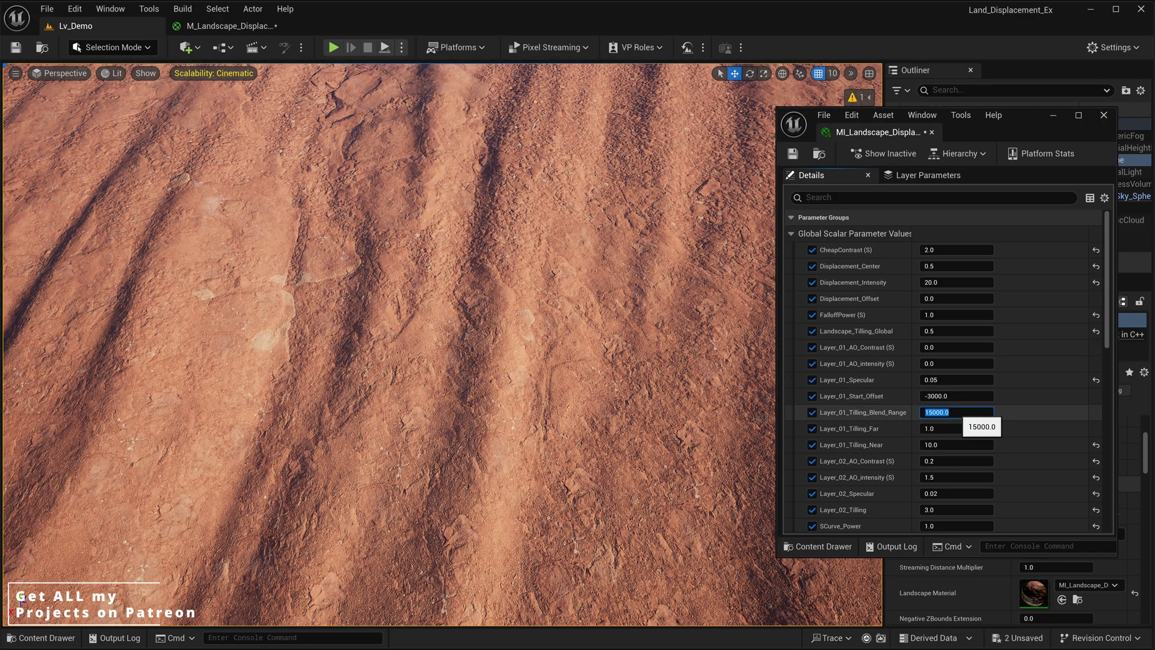
{"action": "type", "text": "100"}
{"action": "key", "text": "Return"}
{"action": "right_click_drag", "start_coordinate": [731, 297], "coordinate": [731, 297]}
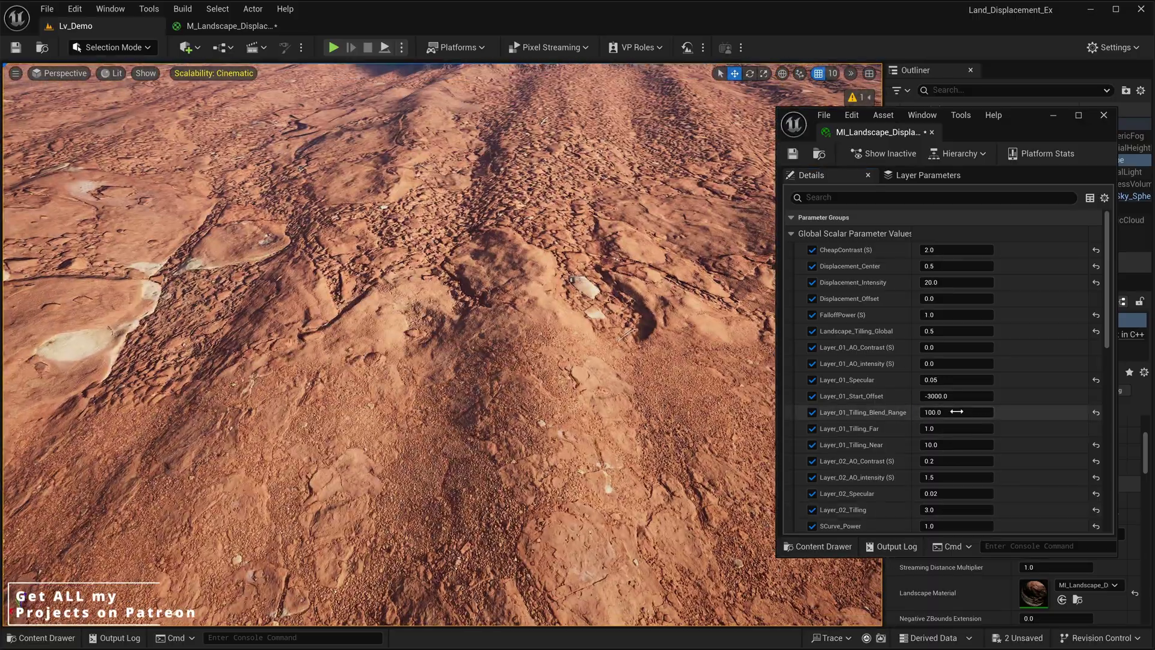
Try a Layer_01_Tilling_Blend_Range of 5000 and return the range to 15000
{"action": "left_click", "coordinate": [956, 411]}
{"action": "type", "text": "100"}
{"action": "type", "text": "5000"}
{"action": "key", "text": "Return"}
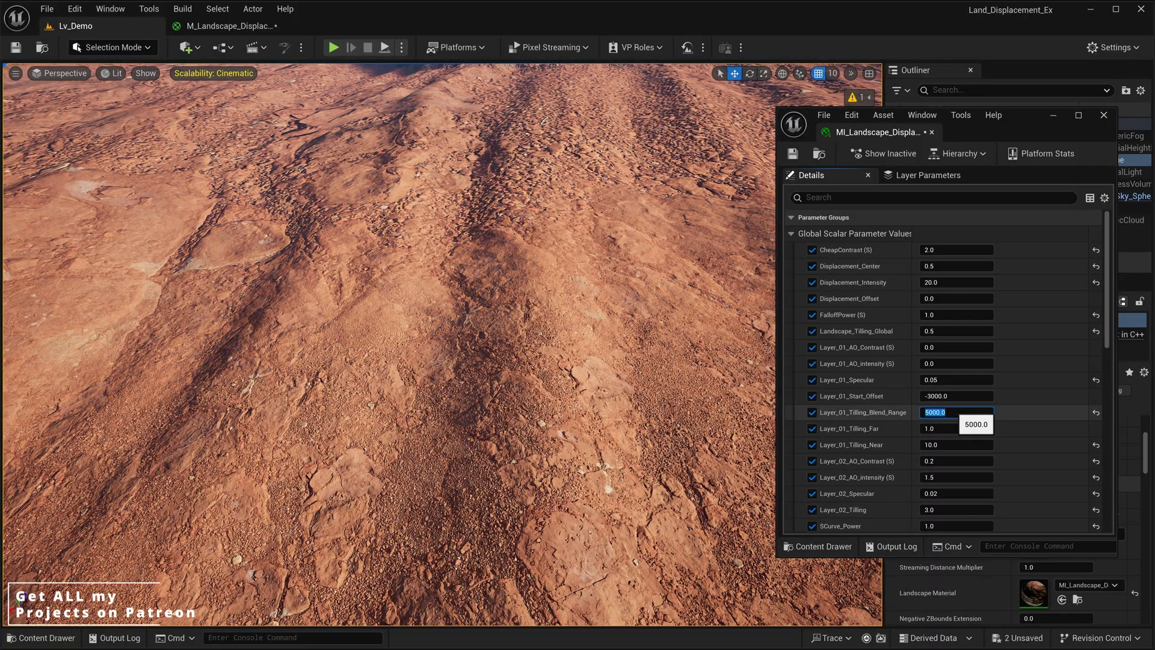
{"action": "key", "text": "Return"}
Enter a different negative Layer_01_Start_Offset in the material instance and check the blend on the landscape
{"action": "left_click", "coordinate": [937, 395]}
{"action": "type", "text": "-1"}
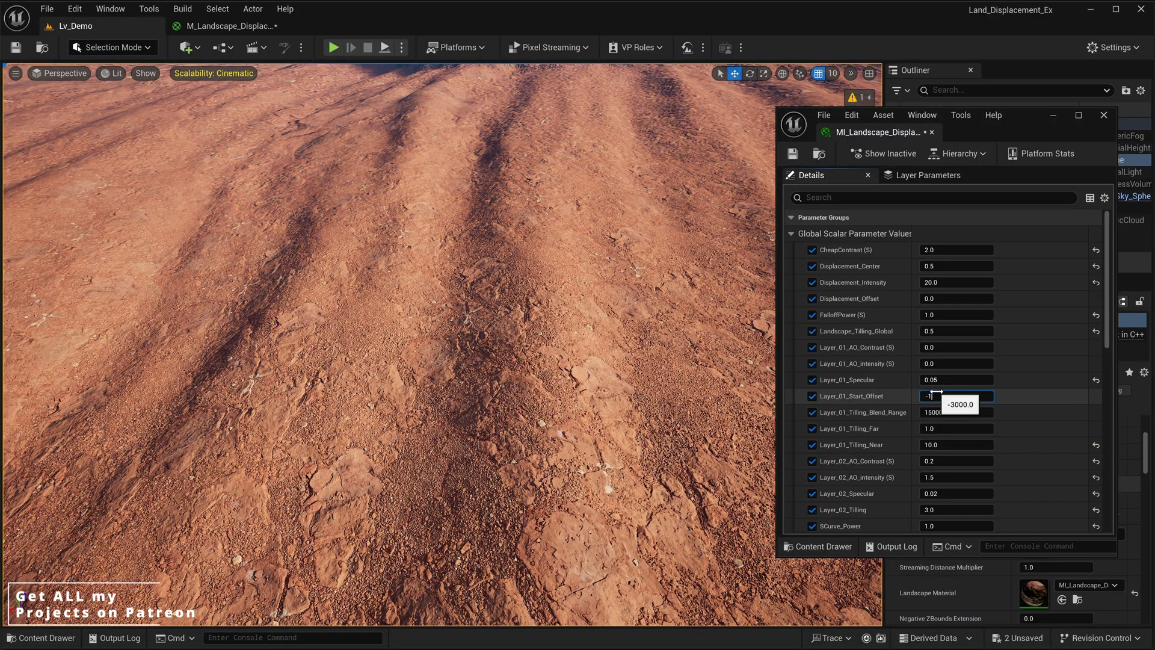
{"action": "type", "text": "0"}
{"action": "key", "text": "Return"}
{"action": "right_click_drag", "start_coordinate": [601, 373], "coordinate": [601, 421]}
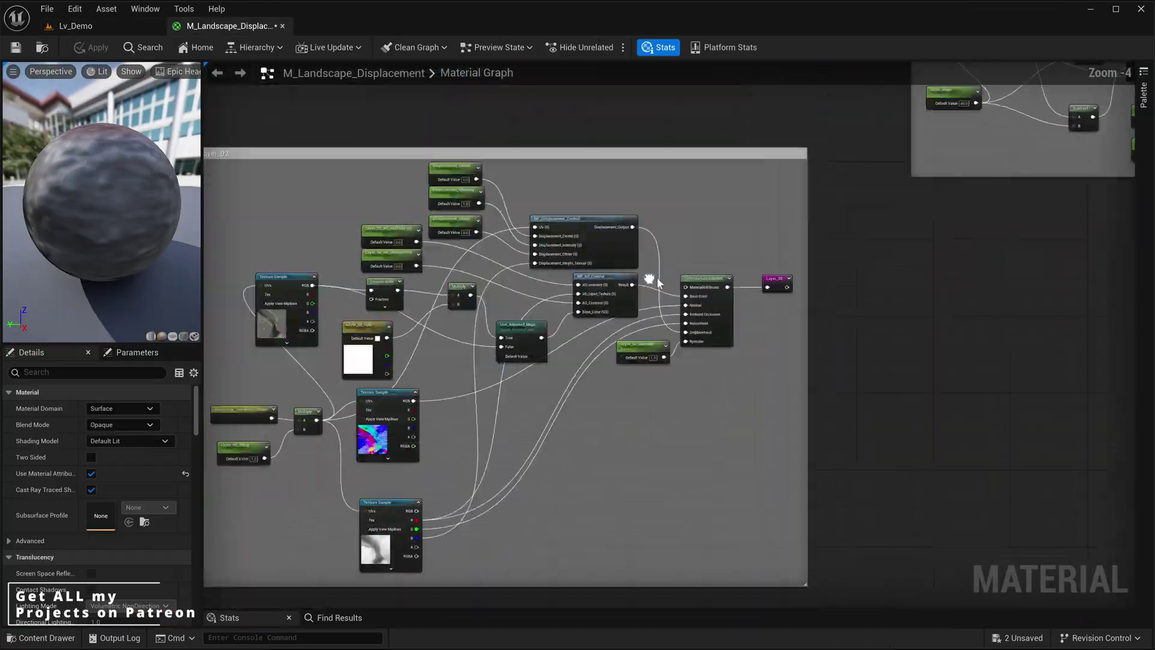
Duplicate the whole Layer_02 node group in the M_Landscape_Displacement graph and place the copy directly below the original
{"action": "left_click", "coordinate": [558, 453]}
{"action": "scroll", "coordinate": [462, 349], "scroll_direction": "down", "scroll_amount": 2}
{"action": "key", "text": "ctrl+d"}
{"action": "left_click_drag", "start_coordinate": [385, 296], "coordinate": [451, 359]}
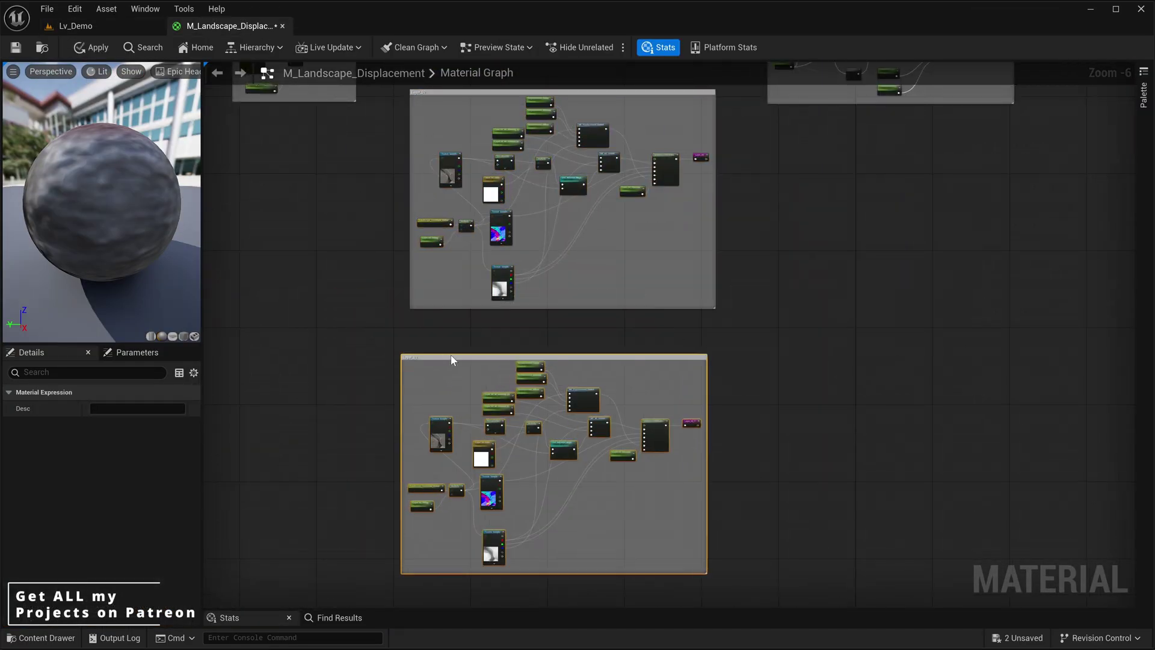
{"action": "left_click_drag", "start_coordinate": [451, 358], "coordinate": [461, 324]}
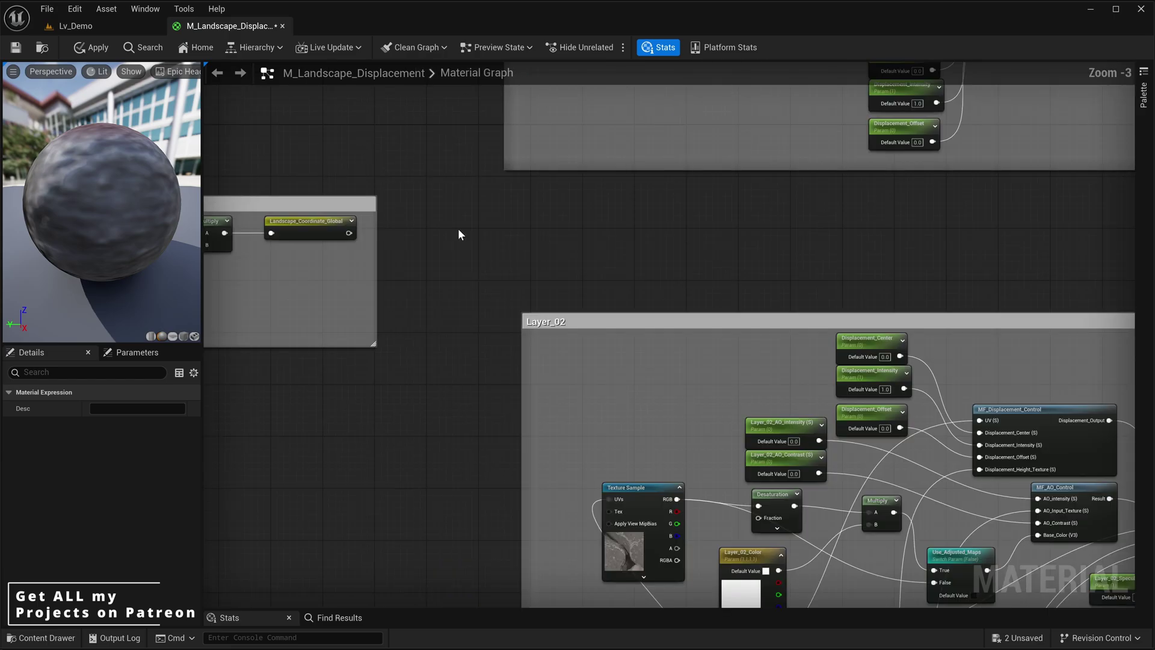
Rename the original Layer_02 comment box Layer_02_Far and the duplicate's comment box Layer_02_Near
{"action": "scroll", "coordinate": [541, 258], "scroll_direction": "up", "scroll_amount": 1}
{"action": "double_click", "coordinate": [586, 330]}
{"action": "type", "text": "Layer_02_Far"}
{"action": "key", "text": "Return"}
{"action": "scroll", "coordinate": [587, 330], "scroll_direction": "down", "scroll_amount": 1}
{"action": "right_click_drag", "start_coordinate": [588, 329], "coordinate": [458, 601]}
{"action": "double_click", "coordinate": [567, 211]}
{"action": "type", "text": "Layer_02_Near"}
{"action": "key", "text": "Return"}
Rename the tiling parameters Layer_02_Tilling_Far in the original group and Layer_02_Tilling_Near in the duplicate
{"action": "scroll", "coordinate": [568, 211], "scroll_direction": "up", "scroll_amount": 2}
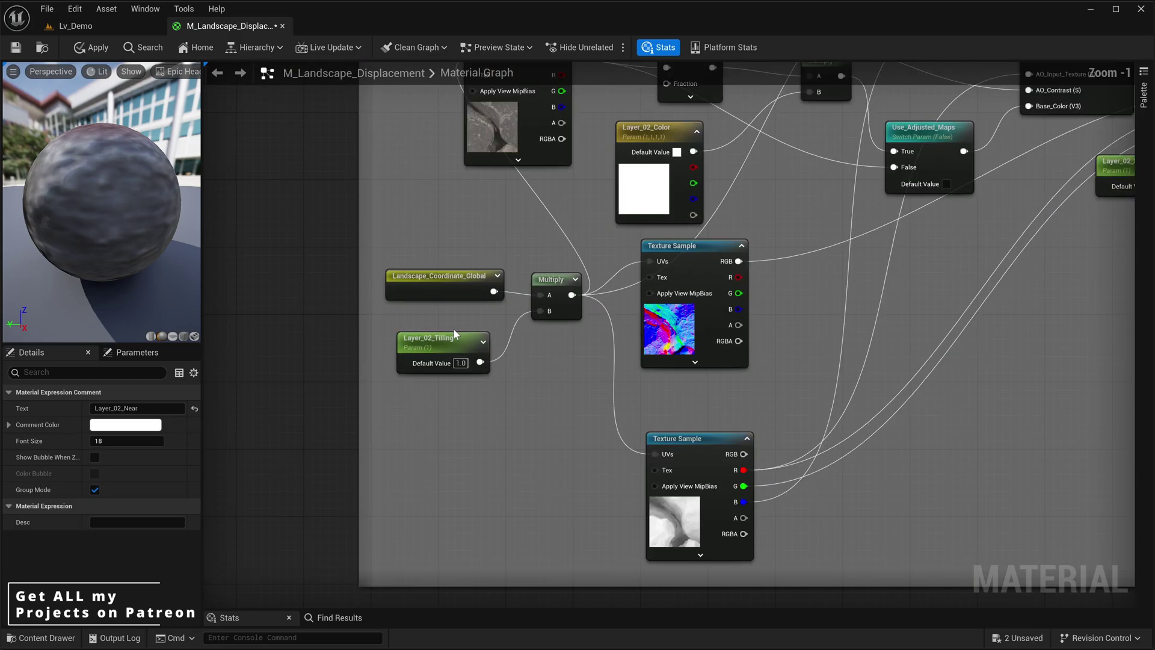
{"action": "double_click", "coordinate": [455, 336]}
{"action": "key", "text": "End"}
{"action": "type", "text": "_Far"}
{"action": "key", "text": "Return"}
{"action": "right_click_drag", "start_coordinate": [562, 369], "coordinate": [595, 66]}
{"action": "left_click", "coordinate": [454, 596]}
{"action": "right_click_drag", "start_coordinate": [554, 534], "coordinate": [554, 331]}
{"action": "key", "text": "F2"}
{"action": "key", "text": "End"}
{"action": "type", "text": "_Near"}
{"action": "key", "text": "Return"}
Rename the output reroutes Layer_02_Far in the original group and Layer_02_Near in the duplicate
{"action": "scroll", "coordinate": [614, 325], "scroll_direction": "down", "scroll_amount": 1}
{"action": "right_click_drag", "start_coordinate": [974, 108], "coordinate": [708, 561]}
{"action": "scroll", "coordinate": [707, 560], "scroll_direction": "up", "scroll_amount": 2}
{"action": "double_click", "coordinate": [758, 145]}
{"action": "key", "text": "End"}
{"action": "type", "text": "_Far"}
{"action": "key", "text": "Return"}
{"action": "scroll", "coordinate": [849, 319], "scroll_direction": "down", "scroll_amount": 2}
{"action": "right_click_drag", "start_coordinate": [849, 318], "coordinate": [758, 109]}
{"action": "scroll", "coordinate": [738, 326], "scroll_direction": "up", "scroll_amount": 2}
{"action": "double_click", "coordinate": [738, 325]}
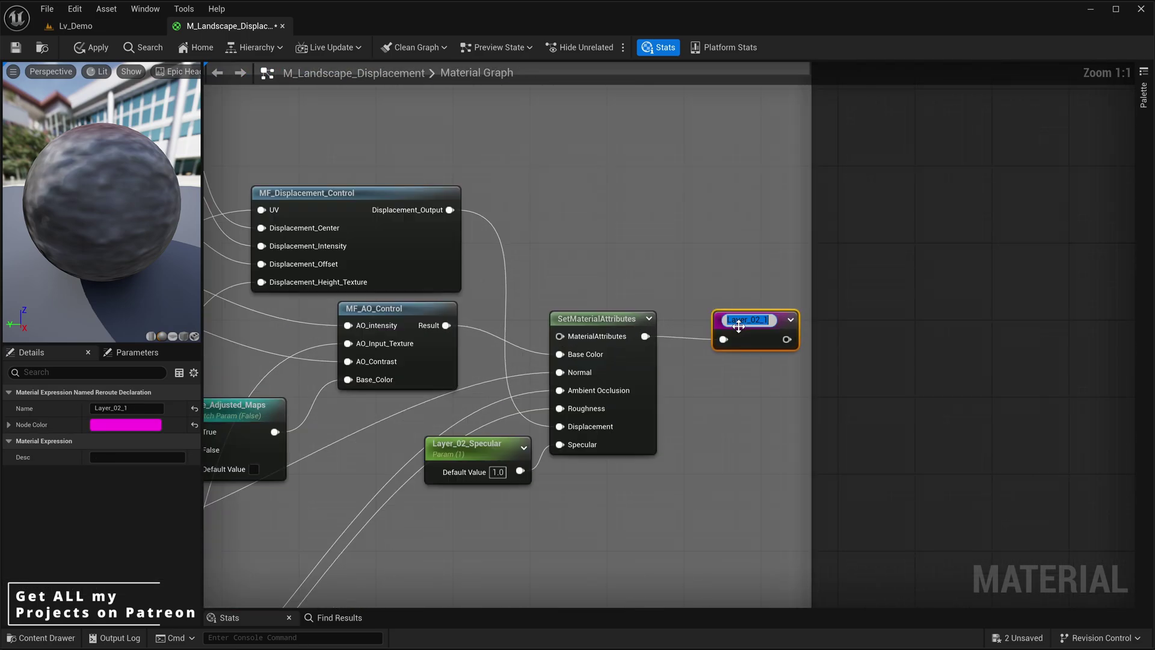
{"action": "key", "text": "Return"}
Copy the Layer_01 distance-blend nodes and paste them beside the two Layer_02 groups
{"action": "scroll", "coordinate": [697, 307], "scroll_direction": "down", "scroll_amount": 5}
{"action": "right_click_drag", "start_coordinate": [565, 294], "coordinate": [273, 606]}
{"action": "left_click_drag", "start_coordinate": [716, 198], "coordinate": [461, 297]}
{"action": "scroll", "coordinate": [461, 297], "scroll_direction": "up", "scroll_amount": 2}
{"action": "key", "text": "ctrl+c"}
{"action": "scroll", "coordinate": [742, 373], "scroll_direction": "down", "scroll_amount": 3}
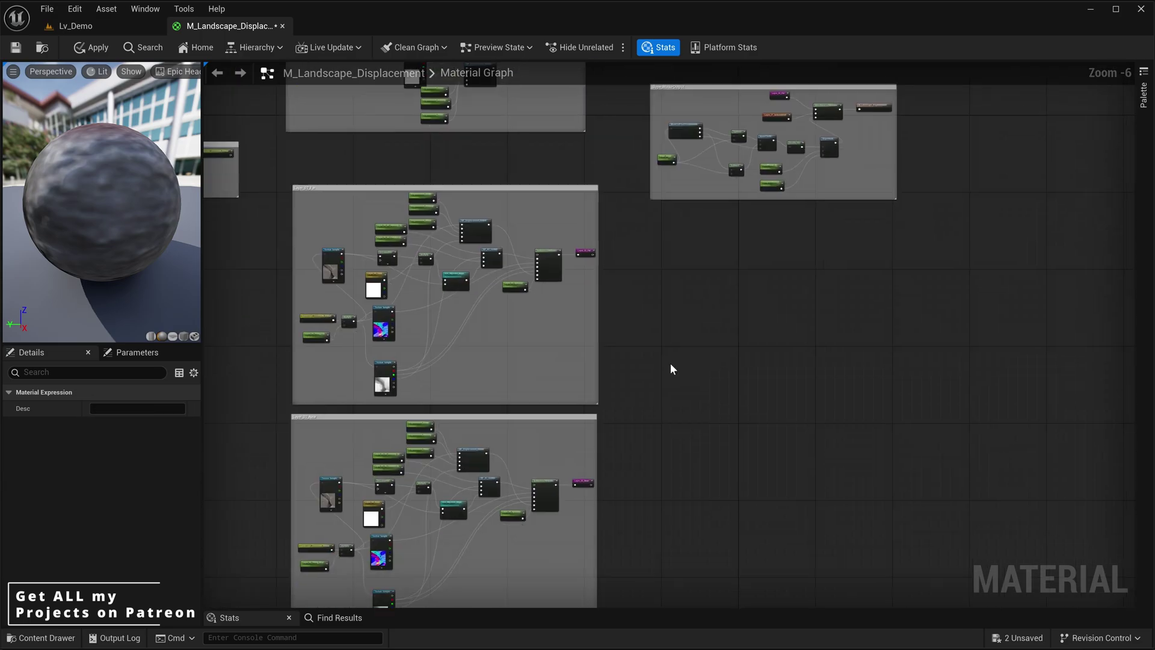
{"action": "scroll", "coordinate": [670, 363], "scroll_direction": "up", "scroll_amount": 2}
{"action": "key", "text": "ctrl+v"}
Add Layer_02_Far and Layer_02_Near reroute usages next to the pasted blend nodes
{"action": "scroll", "coordinate": [640, 162], "scroll_direction": "up", "scroll_amount": 2}
{"action": "left_click", "coordinate": [528, 200]}
{"action": "right_click", "coordinate": [529, 206]}
{"action": "key", "text": "Return"}
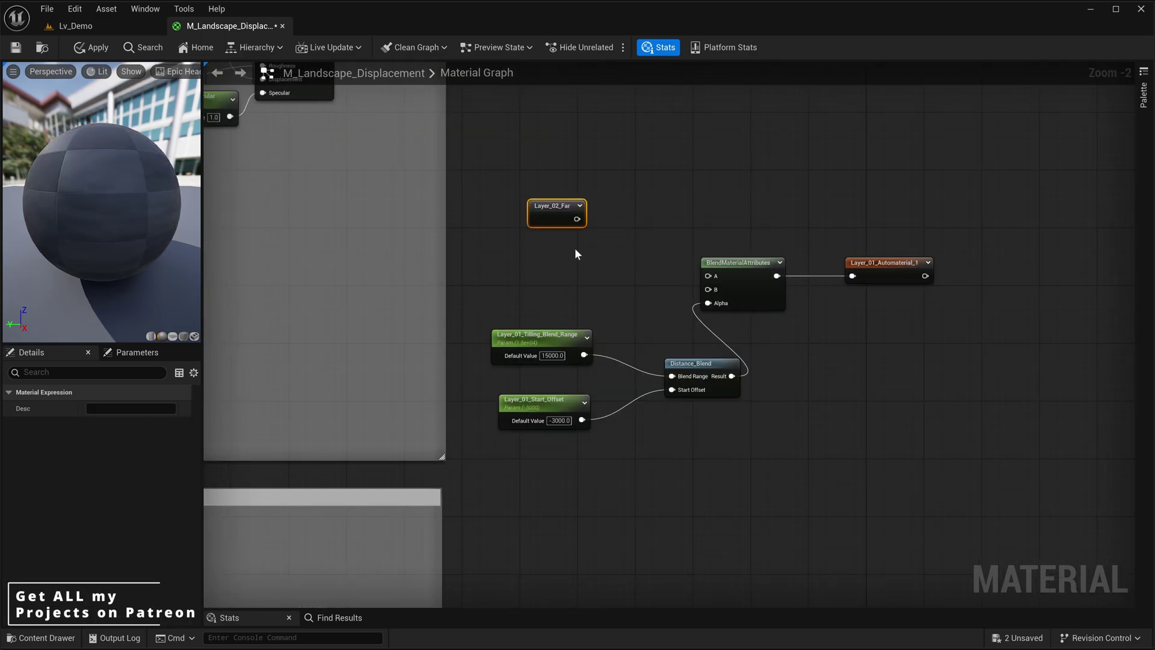
{"action": "right_click", "coordinate": [521, 244]}
{"action": "left_click", "coordinate": [599, 290]}
Arrange the two reroutes above the parameters and connect Layer_02_Near to A and Layer_02_Far to B of the pasted BlendMaterialAttributes node
{"action": "scroll", "coordinate": [599, 289], "scroll_direction": "down", "scroll_amount": 3}
{"action": "right_click", "coordinate": [761, 335]}
{"action": "scroll", "coordinate": [605, 339], "scroll_direction": "up", "scroll_amount": 2}
{"action": "right_click_drag", "start_coordinate": [725, 287], "coordinate": [638, 120]}
{"action": "scroll", "coordinate": [631, 327], "scroll_direction": "up", "scroll_amount": 3}
{"action": "left_click_drag", "start_coordinate": [610, 293], "coordinate": [611, 188]}
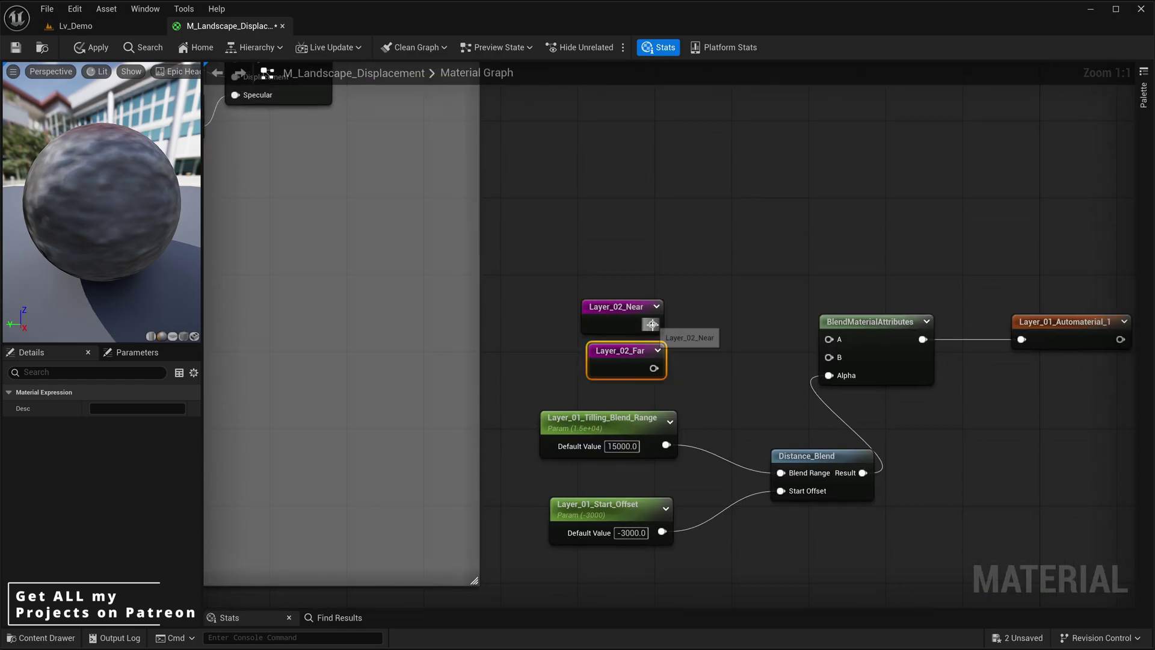
{"action": "left_click_drag", "start_coordinate": [632, 351], "coordinate": [622, 284]}
Rename the pasted Distance_Blend parameters Layer_02_Tilling_Blend_Range and Layer_02_Start_Offset
{"action": "double_click", "coordinate": [641, 420]}
{"action": "left_click", "coordinate": [588, 419]}
{"action": "key", "text": "BackSpace"}
{"action": "type", "text": "2"}
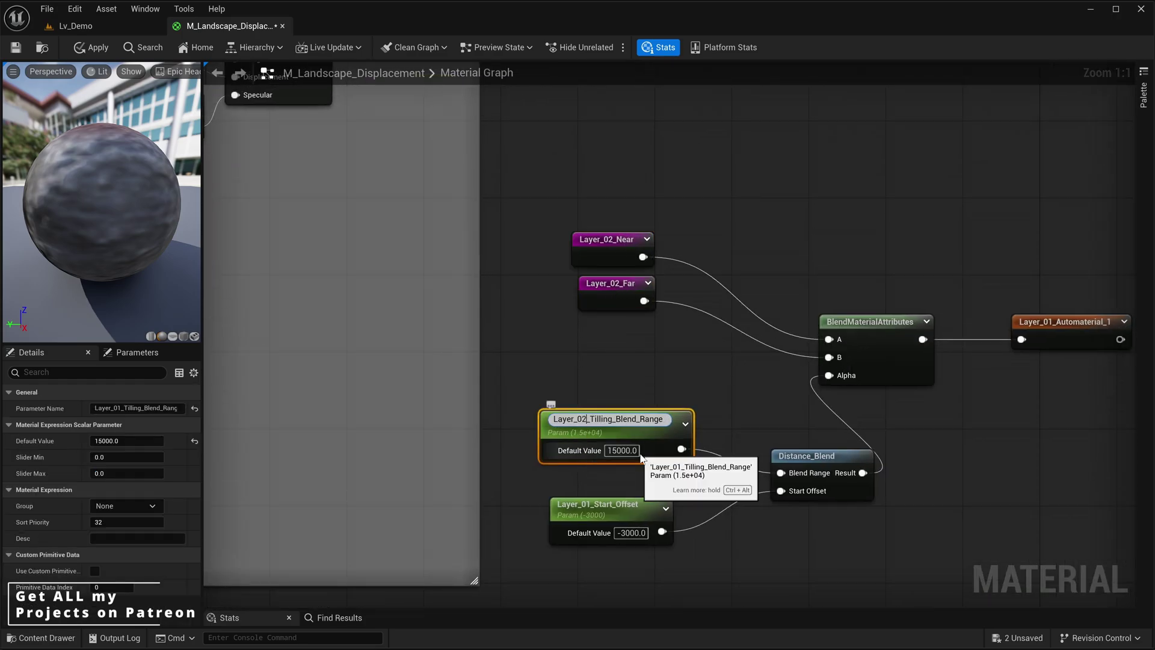
{"action": "key", "text": "Return"}
{"action": "double_click", "coordinate": [585, 505]}
{"action": "left_click", "coordinate": [595, 506]}
{"action": "key", "text": "BackSpace"}
{"action": "type", "text": "2"}
{"action": "key", "text": "Return"}
Rename the pasted output reroute Layer_02_Automaterial
{"action": "scroll", "coordinate": [630, 522], "scroll_direction": "down", "scroll_amount": 3}
{"action": "scroll", "coordinate": [974, 460], "scroll_direction": "up", "scroll_amount": 3}
{"action": "double_click", "coordinate": [913, 356]}
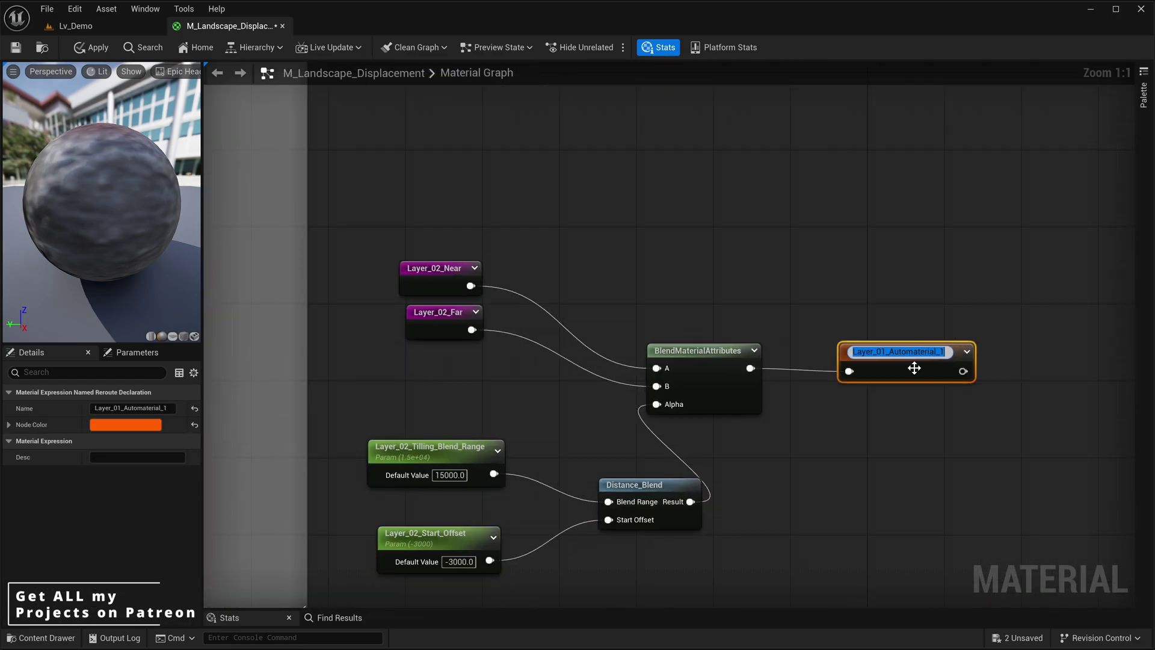
{"action": "type", "text": "Layer_2"}
{"action": "key", "text": "BackSpace"}
{"action": "type", "text": "02_Automaterial"}
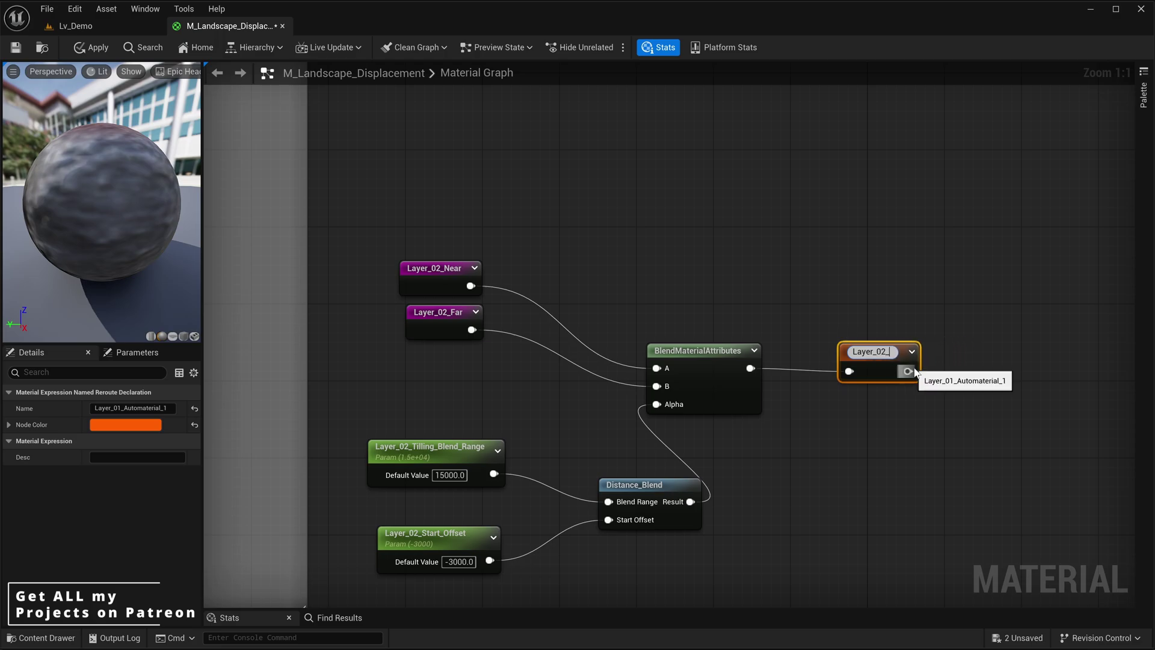
{"action": "key", "text": "Return"}
Replace the Layer_02_Far reroute in the Slope_Mask+Output group with Layer_02_Automaterial, connected to input A of BlendMaterialAttributes
{"action": "scroll", "coordinate": [914, 370], "scroll_direction": "down", "scroll_amount": 2}
{"action": "right_click_drag", "start_coordinate": [926, 301], "coordinate": [674, 364]}
{"action": "scroll", "coordinate": [674, 365], "scroll_direction": "up", "scroll_amount": 2}
{"action": "scroll", "coordinate": [533, 304], "scroll_direction": "down", "scroll_amount": 3}
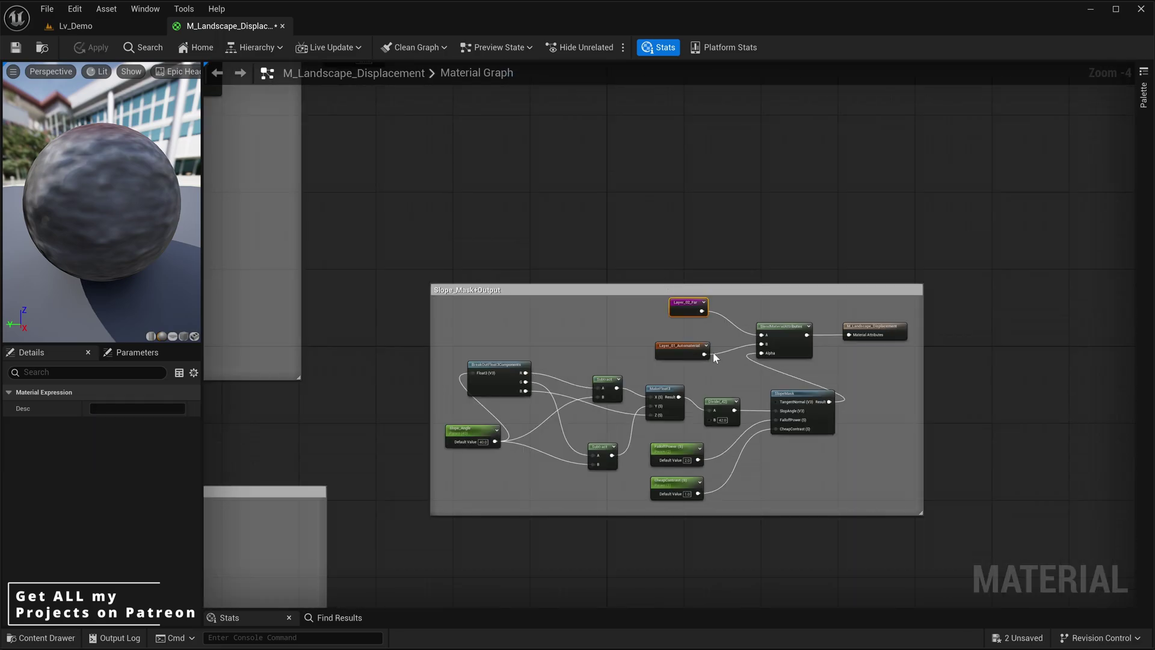
{"action": "scroll", "coordinate": [712, 352], "scroll_direction": "up", "scroll_amount": 5}
{"action": "right_click_drag", "start_coordinate": [713, 352], "coordinate": [695, 236]}
{"action": "left_click", "coordinate": [646, 239]}
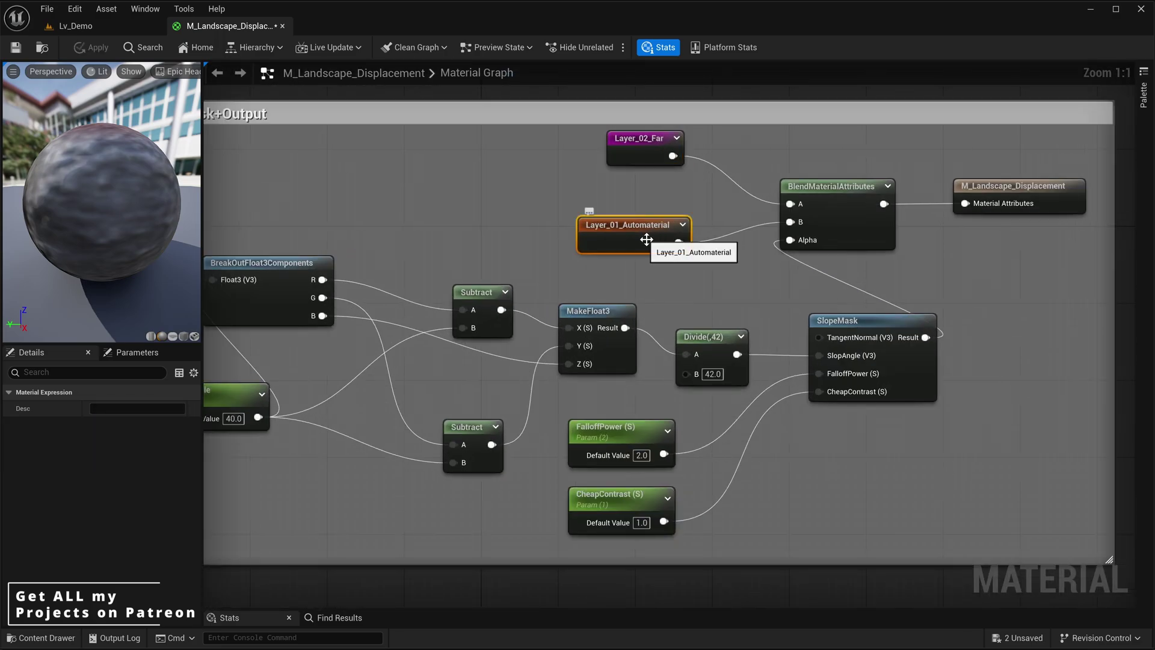
{"action": "right_click", "coordinate": [563, 145]}
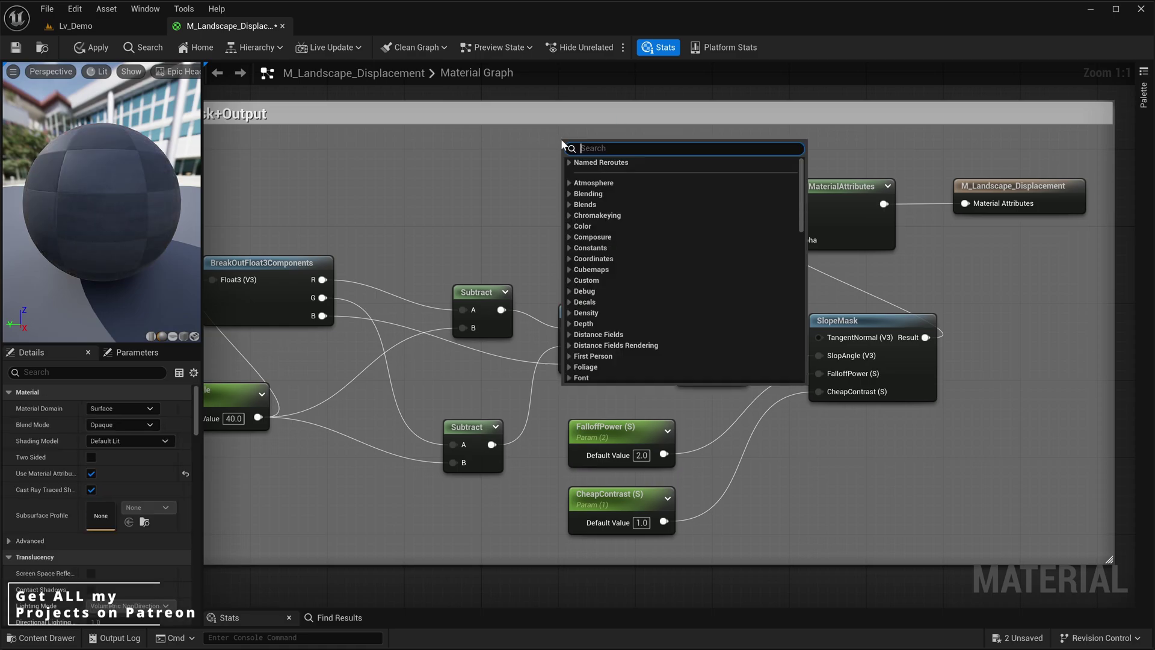
{"action": "type", "text": "layer_02"}
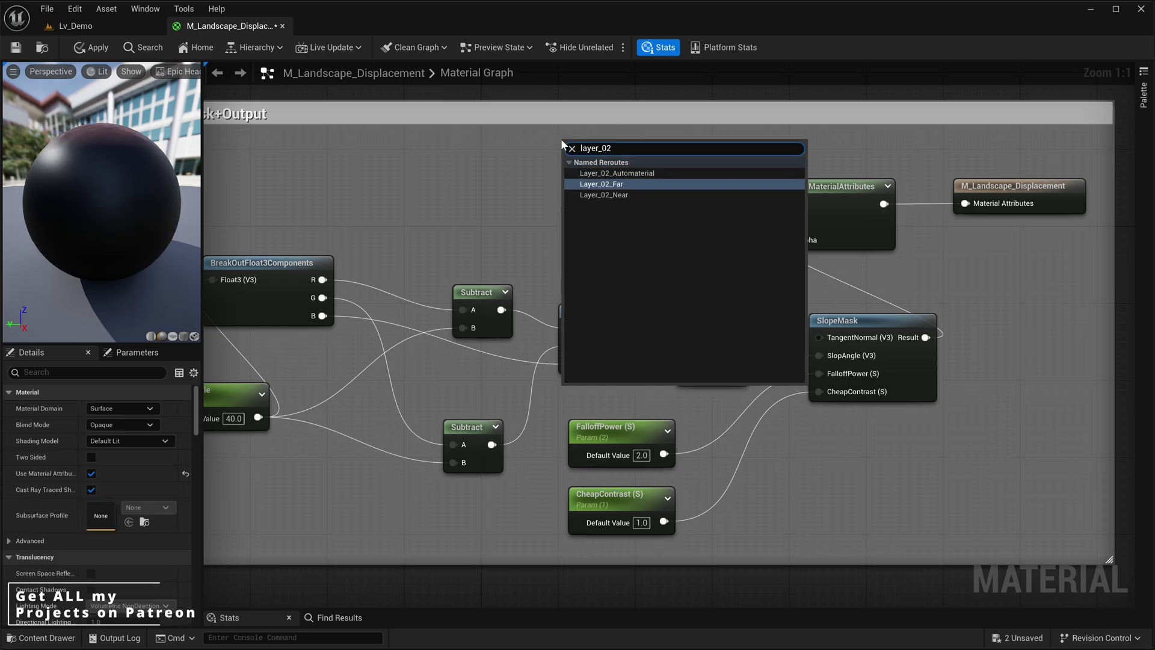
{"action": "left_click", "coordinate": [620, 173]}
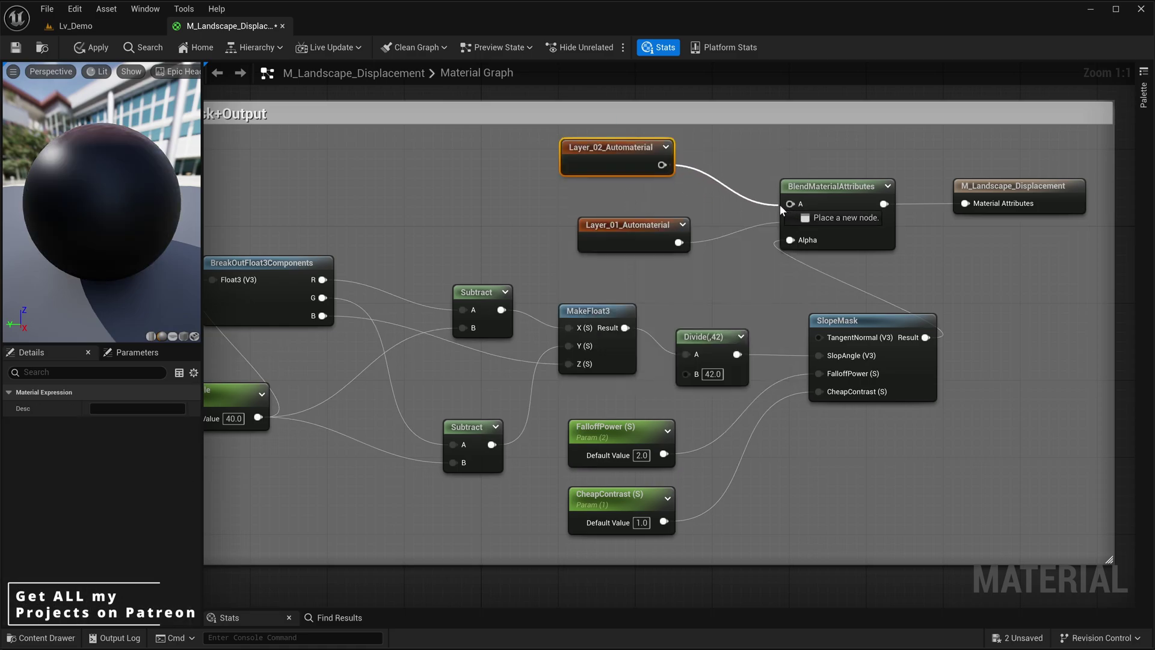
{"action": "left_click_drag", "start_coordinate": [779, 204], "coordinate": [788, 204]}
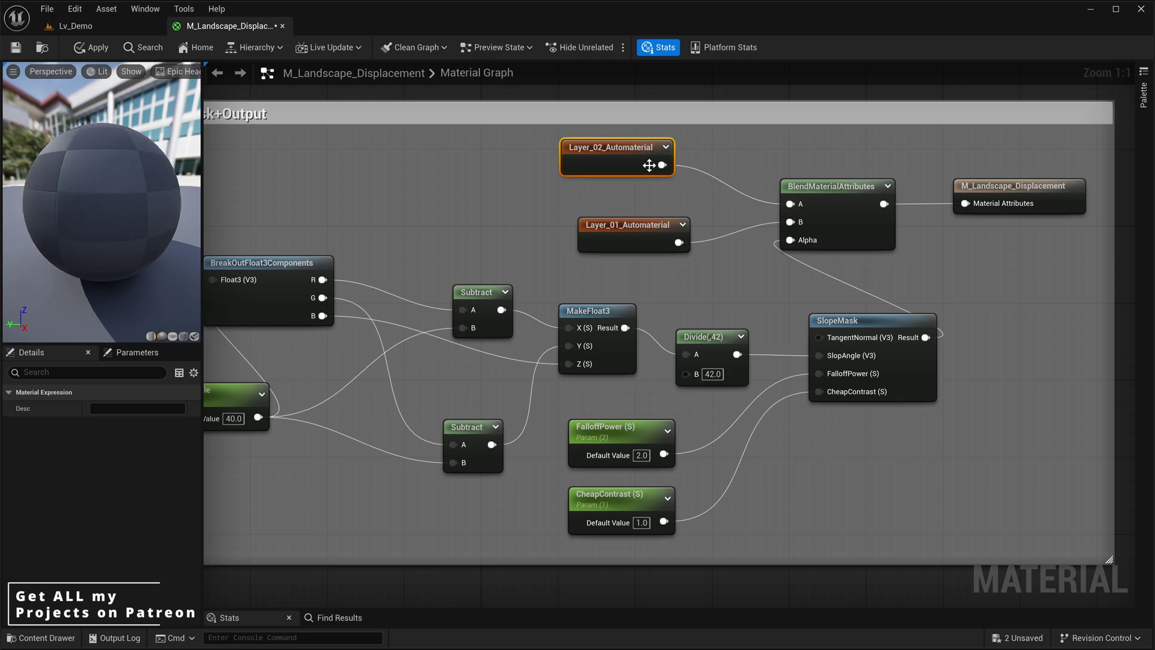
Apply the material and enable the Layer_02_Start_Offset, Layer_02_Tilling_Blend_Range and Layer_02_Tilling_Near overrides in the landscape's material instance
{"action": "left_click", "coordinate": [96, 47]}
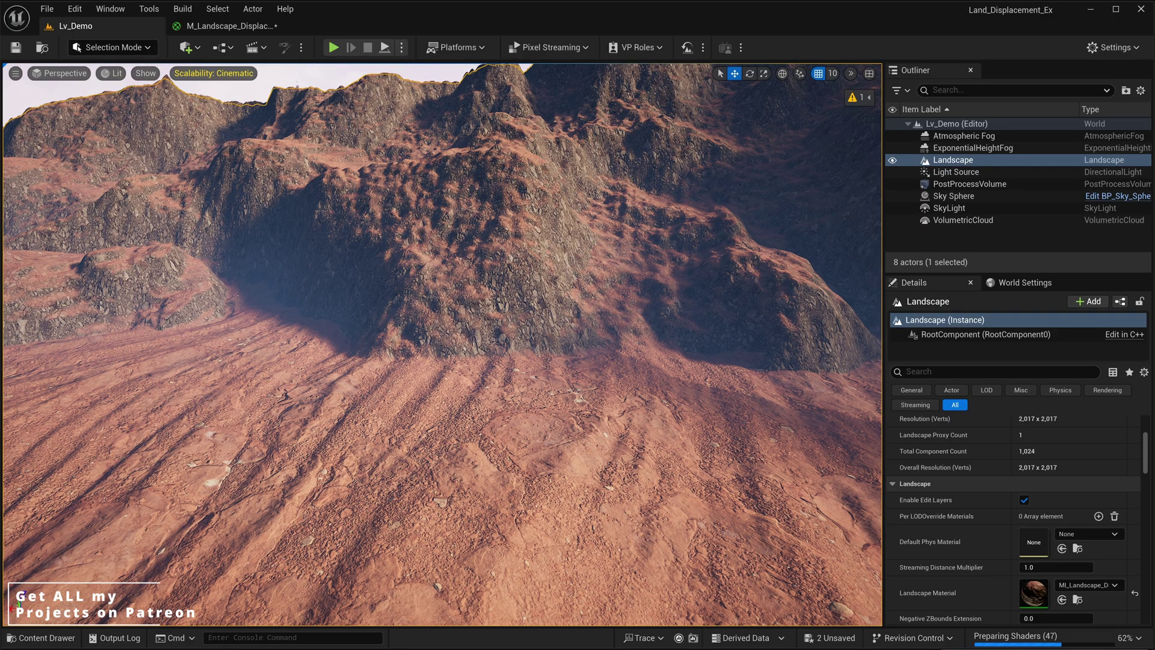
{"action": "left_click_drag", "start_coordinate": [782, 3], "coordinate": [928, 135]}
{"action": "scroll", "coordinate": [928, 479], "scroll_direction": "down", "scroll_amount": 7}
{"action": "left_click", "coordinate": [753, 391]}
{"action": "left_click", "coordinate": [752, 408]}
{"action": "left_click", "coordinate": [752, 439]}
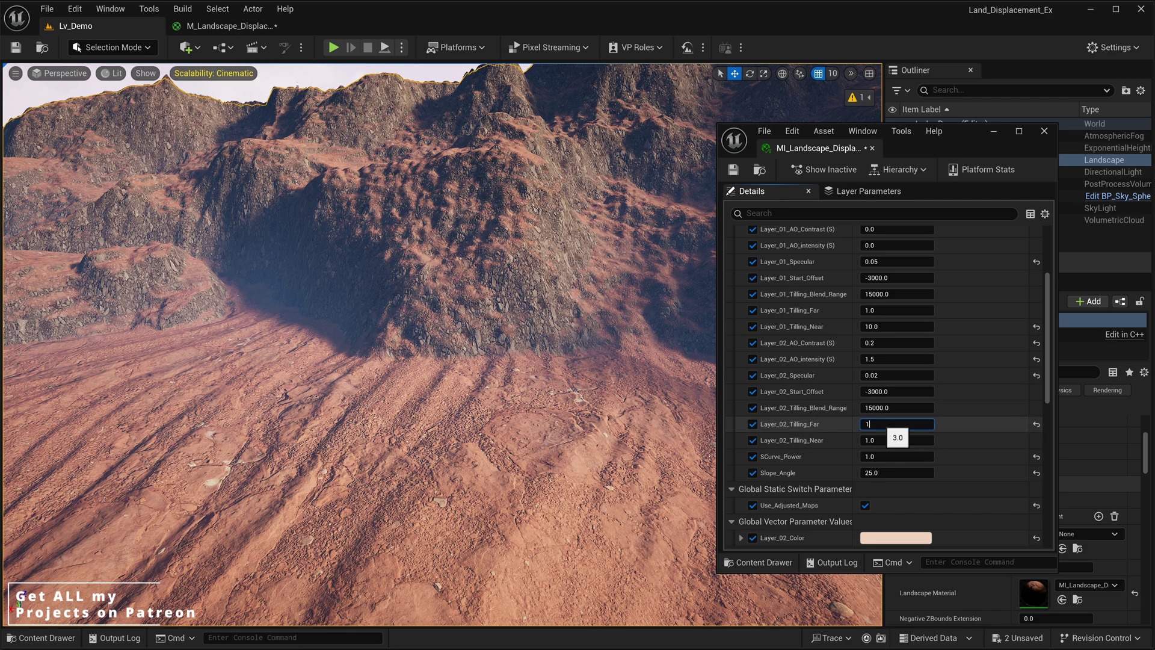
Set Layer_02_Tilling_Far to 0.5 and Layer_02_Tilling_Near to 10, viewing the rocky slopes up close
{"action": "type", "text": "1"}
{"action": "key", "text": "Return"}
{"action": "type", "text": "0.5"}
{"action": "key", "text": "Return"}
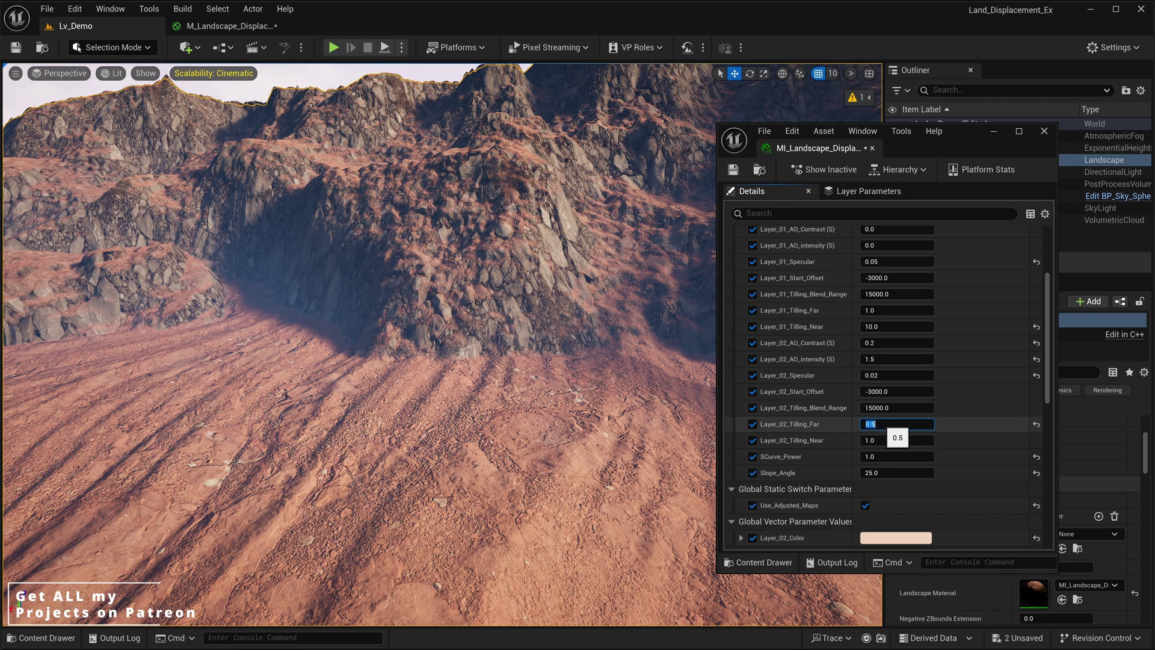
{"action": "key", "text": "w"}
{"action": "right_click_drag", "start_coordinate": [601, 385], "coordinate": [589, 445]}
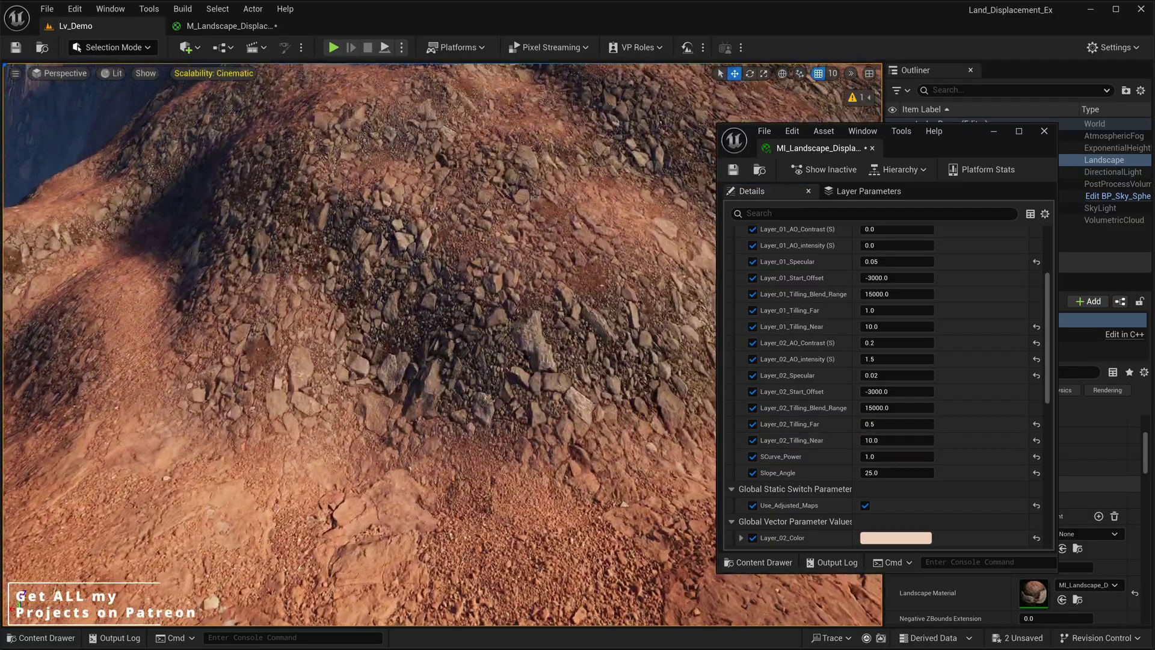
Set Layer_02_Tilling_Near to 5 and inspect the rock tiling across the landscape
{"action": "left_click", "coordinate": [897, 441]}
{"action": "type", "text": "5"}
{"action": "key", "text": "Return"}
{"action": "key", "text": "w"}
{"action": "right_click_drag", "start_coordinate": [481, 385], "coordinate": [626, 337]}
{"action": "right_click_drag", "start_coordinate": [541, 361], "coordinate": [551, 367]}
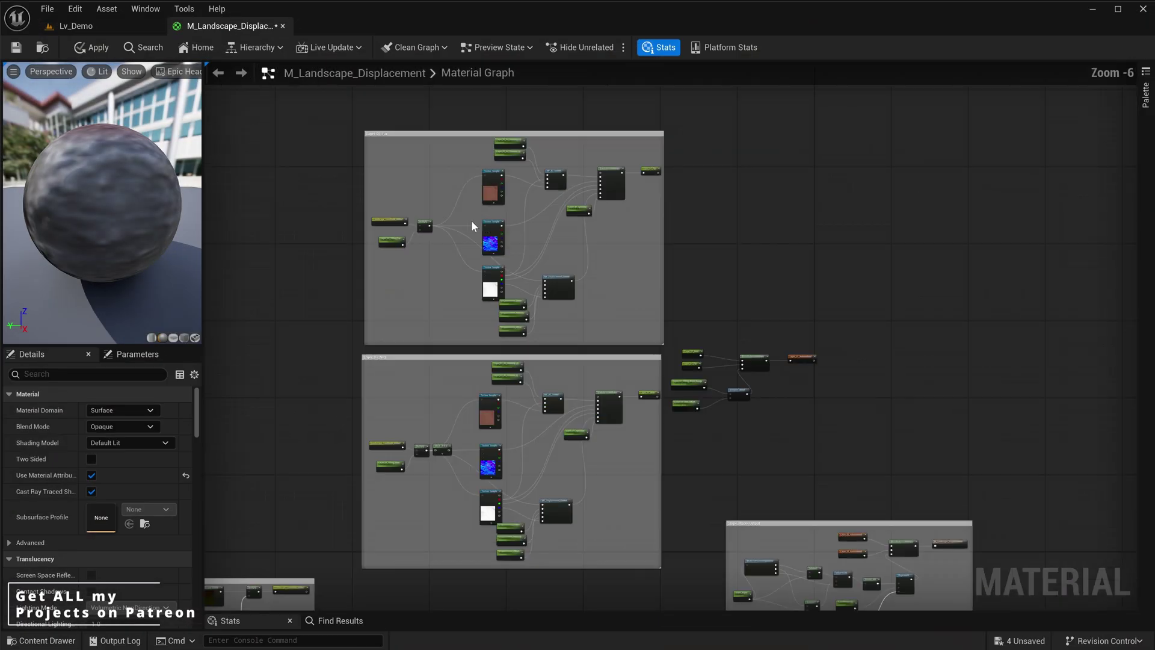
In M_Landscape_Displacement, move the Landscape_Coordinate_Global, Layer_01_Tilling_Far and Multiply nodes outside the Layer_01_Far comment to free space before the texture samples
{"action": "scroll", "coordinate": [471, 221], "scroll_direction": "up", "scroll_amount": 3}
{"action": "right_click_drag", "start_coordinate": [447, 212], "coordinate": [572, 194]}
{"action": "left_click_drag", "start_coordinate": [571, 193], "coordinate": [421, 303]}
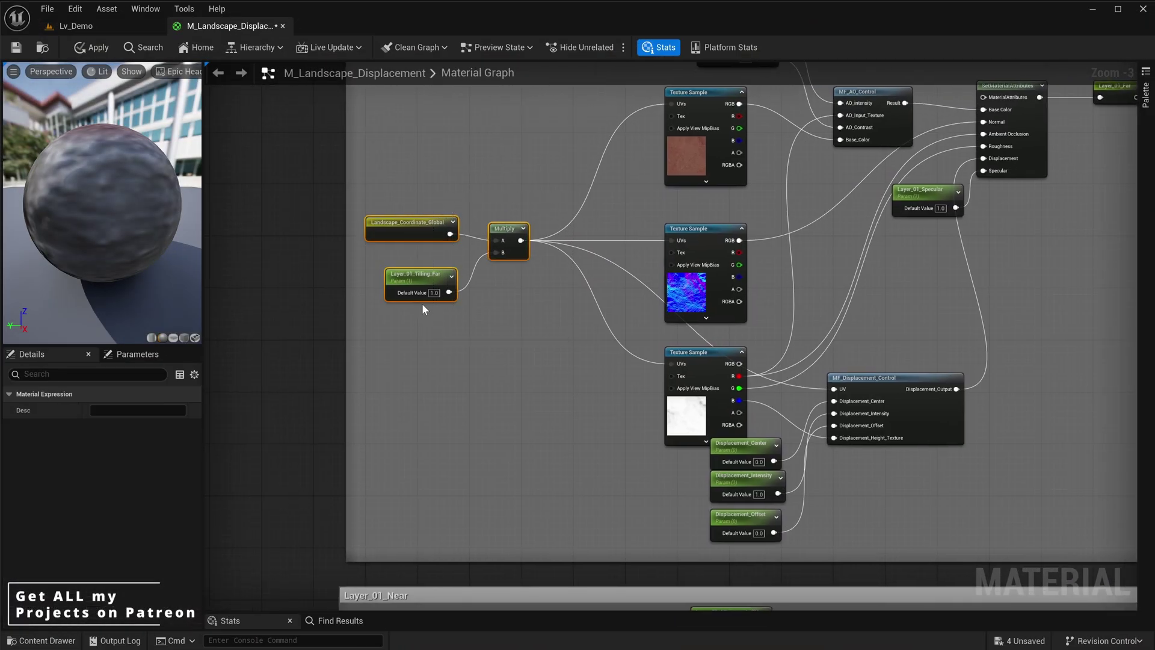
{"action": "right_click_drag", "start_coordinate": [422, 309], "coordinate": [527, 383]}
{"action": "left_click_drag", "start_coordinate": [611, 303], "coordinate": [382, 298]}
{"action": "left_click", "coordinate": [661, 256]}
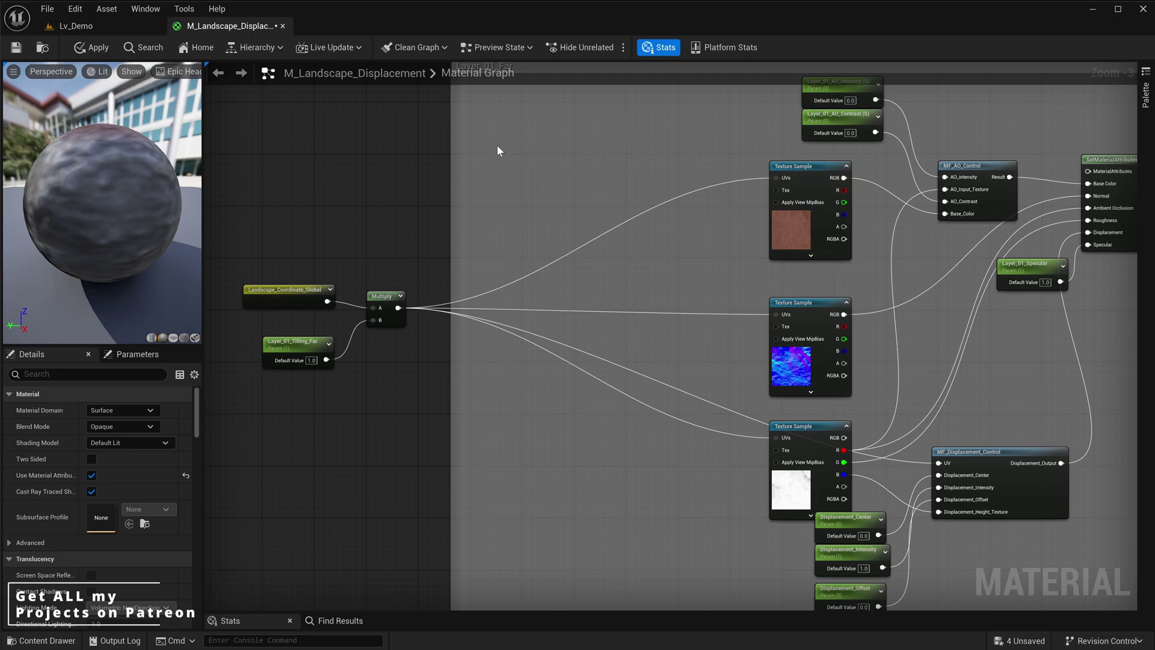
Create a new Material Function asset in the Tutorial/Materials folder
{"action": "scroll", "coordinate": [627, 240], "scroll_direction": "up", "scroll_amount": 3}
{"action": "right_click_drag", "start_coordinate": [542, 175], "coordinate": [464, 240]}
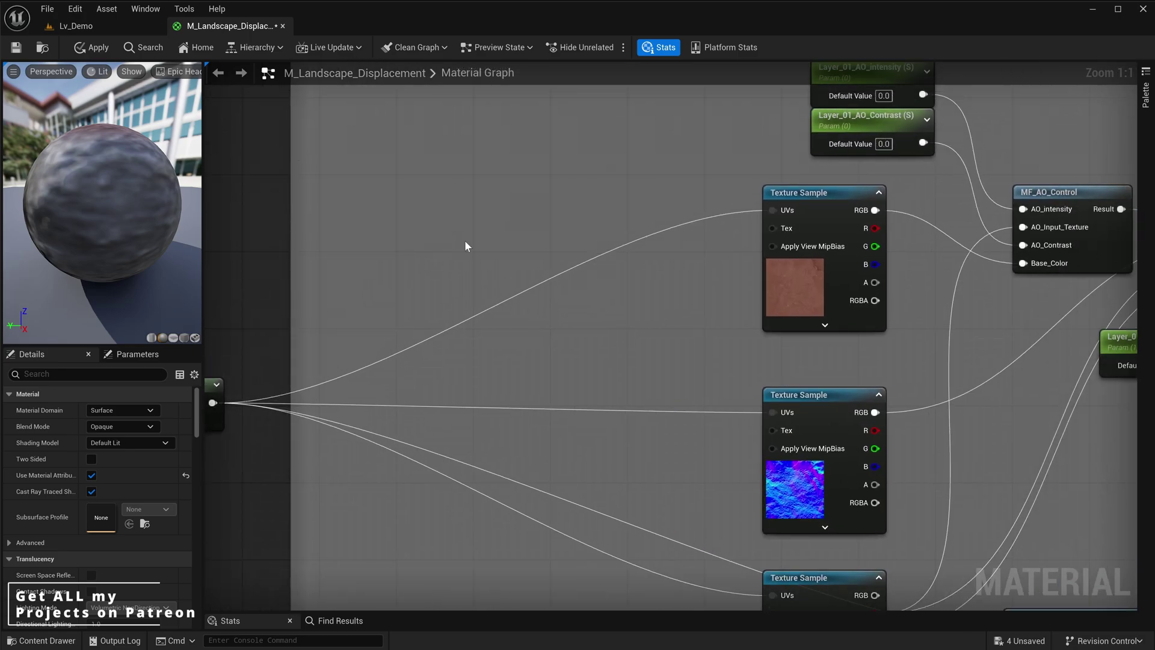
{"action": "key", "text": "ctrl+space"}
{"action": "left_click", "coordinate": [411, 519]}
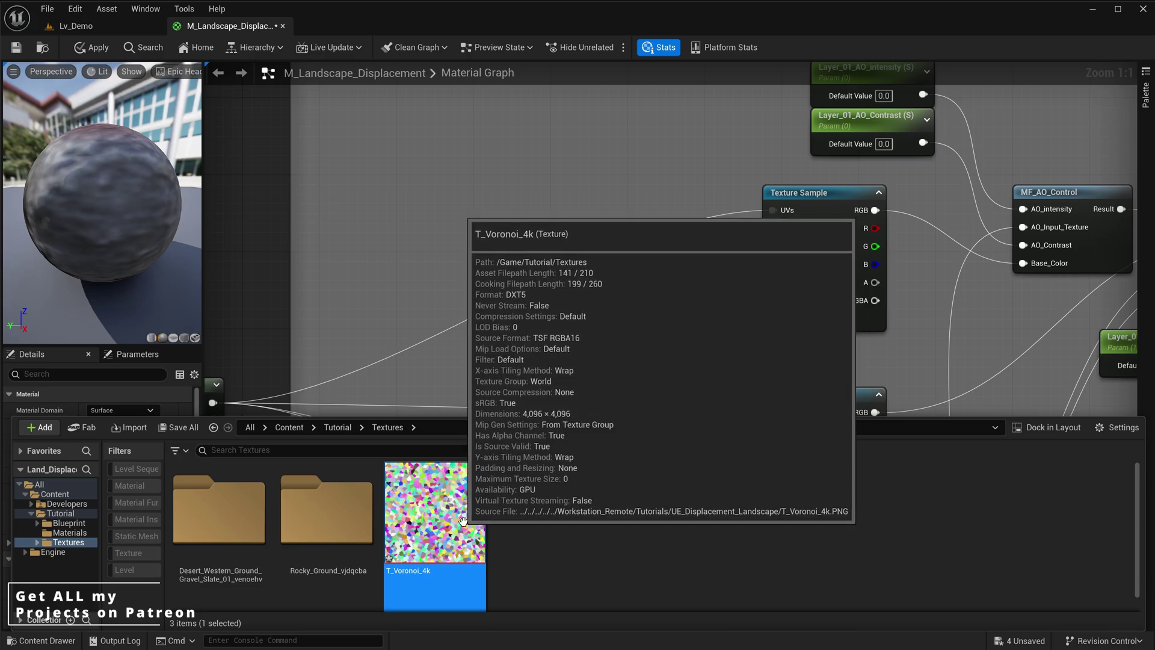
{"action": "left_click", "coordinate": [348, 429]}
{"action": "double_click", "coordinate": [327, 511]}
{"action": "right_click", "coordinate": [666, 533]}
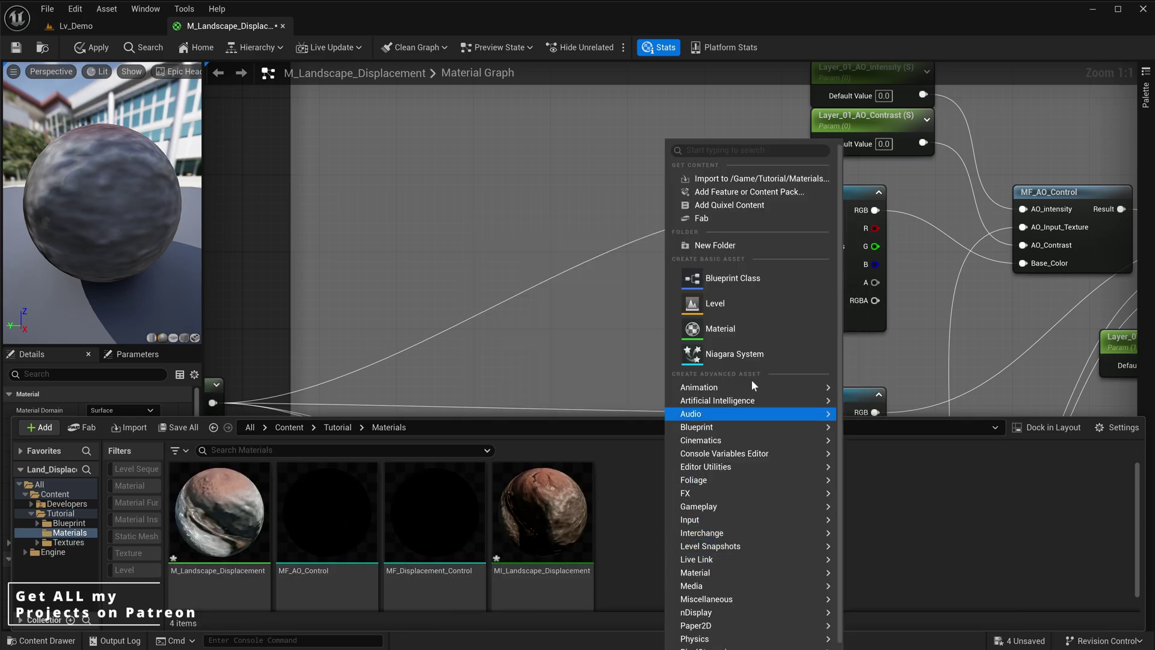
{"action": "mouse_move", "coordinate": [722, 572]}
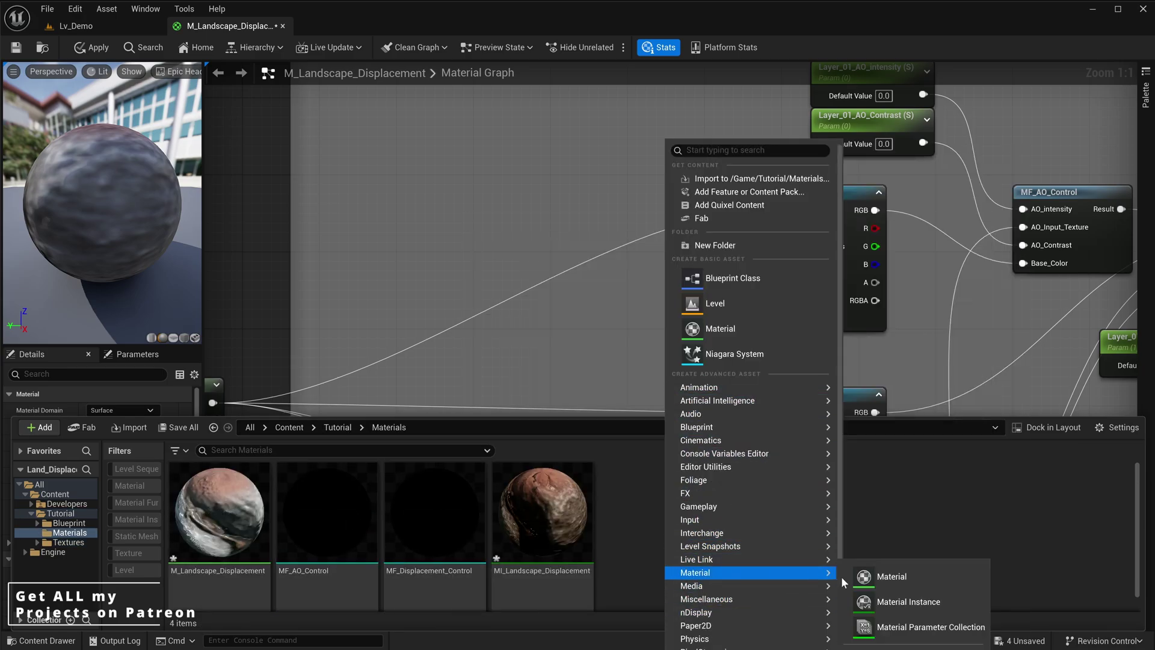
{"action": "left_click", "coordinate": [1029, 646]}
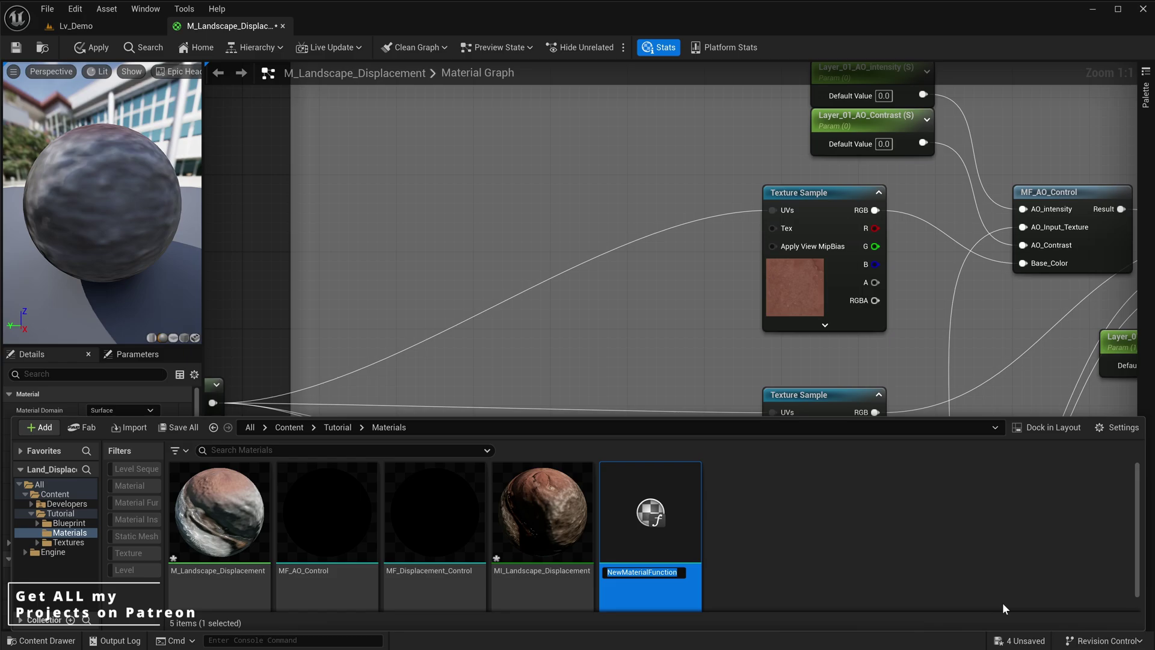
Name the new material function MF_Cell_Bombing and open it for editing
{"action": "type", "text": "MF_Cell_Bombi"}
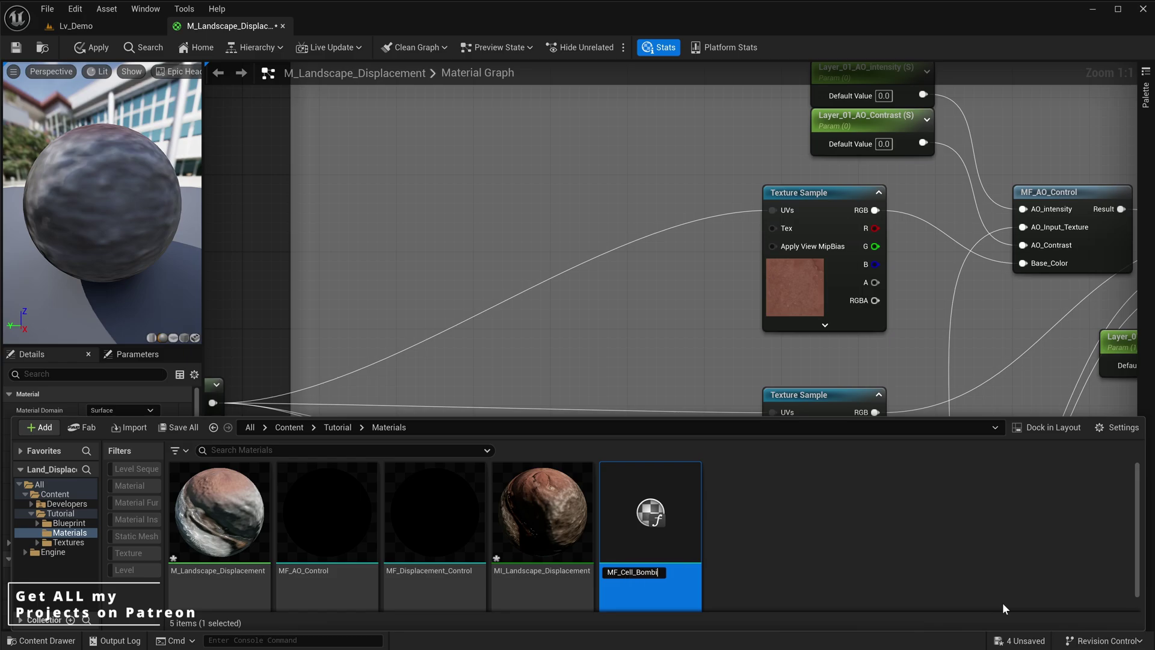
{"action": "type", "text": "ng"}
{"action": "key", "text": "Return"}
{"action": "double_click", "coordinate": [456, 486]}
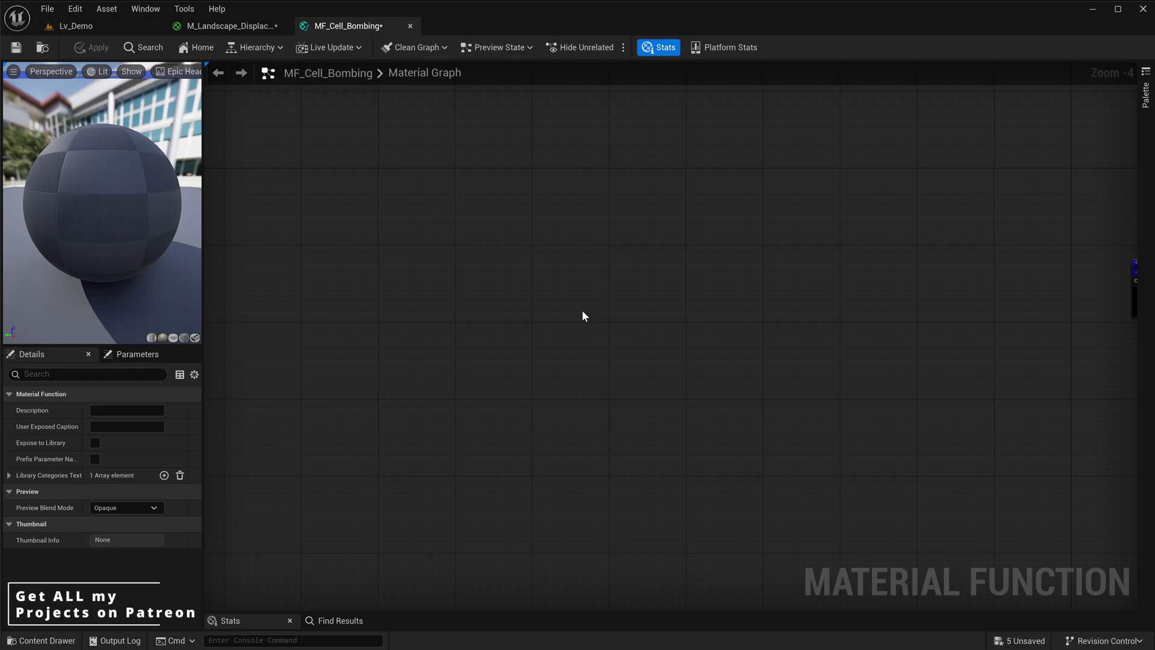
Place the T_Voronoi_4k texture from Tutorial/Textures into the MF_Cell_Bombing graph as a Texture Sample
{"action": "key", "text": "ctrl+space"}
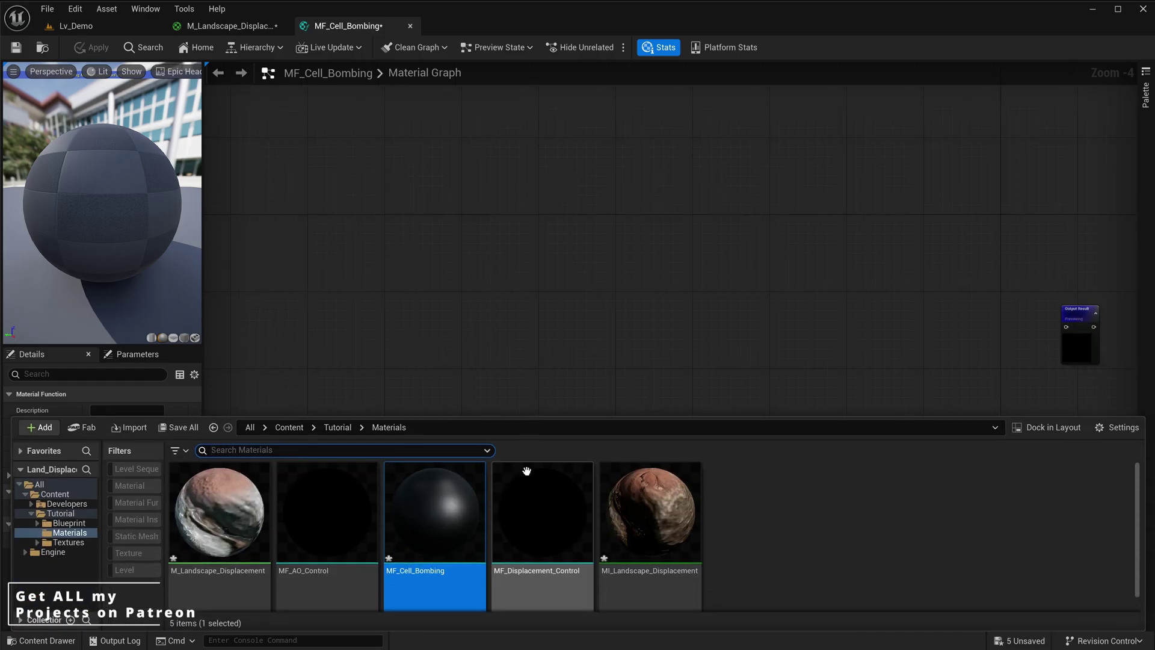
{"action": "left_click", "coordinate": [337, 427]}
{"action": "double_click", "coordinate": [434, 511]}
{"action": "left_click_drag", "start_coordinate": [434, 511], "coordinate": [489, 347]}
{"action": "right_click_drag", "start_coordinate": [577, 306], "coordinate": [686, 116]}
{"action": "left_click_drag", "start_coordinate": [633, 206], "coordinate": [489, 332]}
Create a comment titled Base_Mask and enlarge it so it reaches around the Texture Sample
{"action": "right_click_drag", "start_coordinate": [410, 290], "coordinate": [655, 267]}
{"action": "scroll", "coordinate": [531, 328], "scroll_direction": "up", "scroll_amount": 2}
{"action": "scroll", "coordinate": [560, 352], "scroll_direction": "up", "scroll_amount": 2}
{"action": "right_click_drag", "start_coordinate": [561, 352], "coordinate": [534, 355]}
{"action": "left_click", "coordinate": [535, 355]}
{"action": "scroll", "coordinate": [534, 355], "scroll_direction": "down", "scroll_amount": 1}
{"action": "right_click_drag", "start_coordinate": [468, 308], "coordinate": [599, 309]}
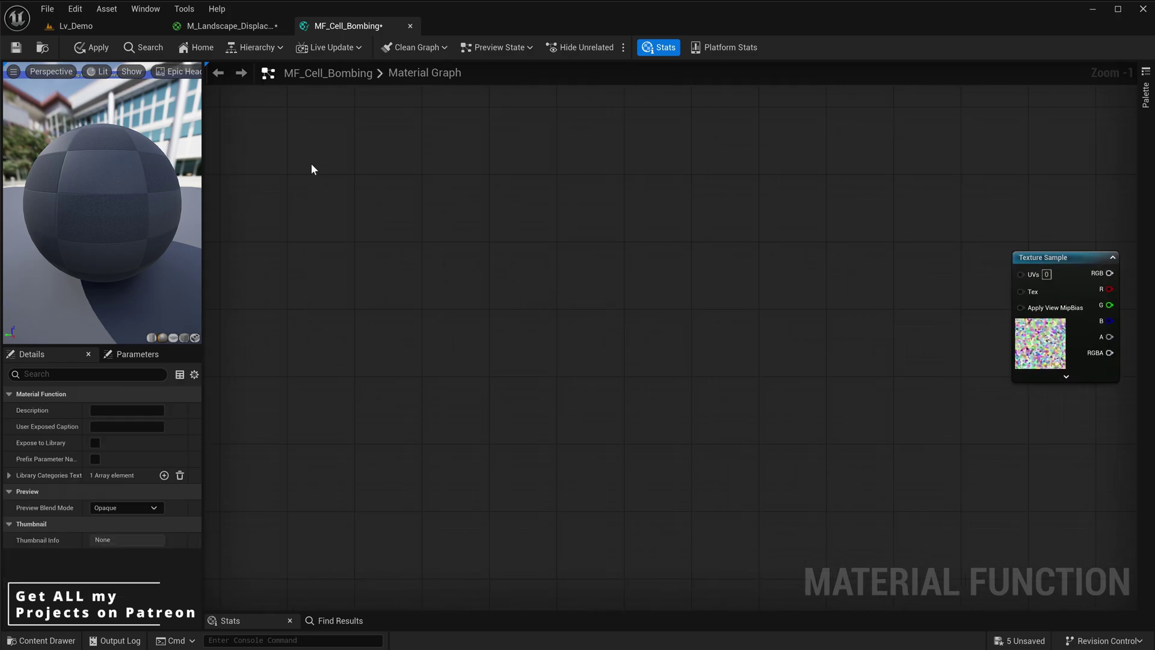
{"action": "type", "text": "cBase_Mask"}
{"action": "key", "text": "Return"}
{"action": "left_click_drag", "start_coordinate": [521, 214], "coordinate": [1147, 590]}
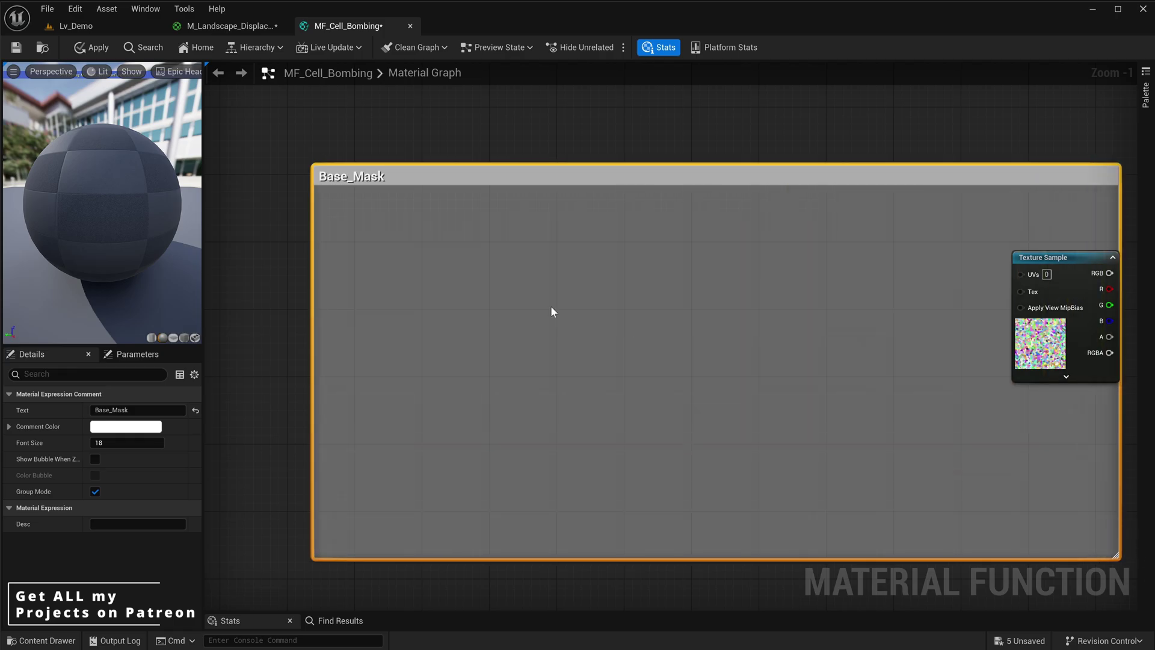
Add a TextureCoordinate node near the upper-left corner of the Base_Mask comment
{"action": "left_click", "coordinate": [551, 305]}
{"action": "right_click_drag", "start_coordinate": [550, 305], "coordinate": [539, 319]}
{"action": "right_click", "coordinate": [373, 270]}
{"action": "type", "text": "textureco"}
{"action": "key", "text": "Return"}
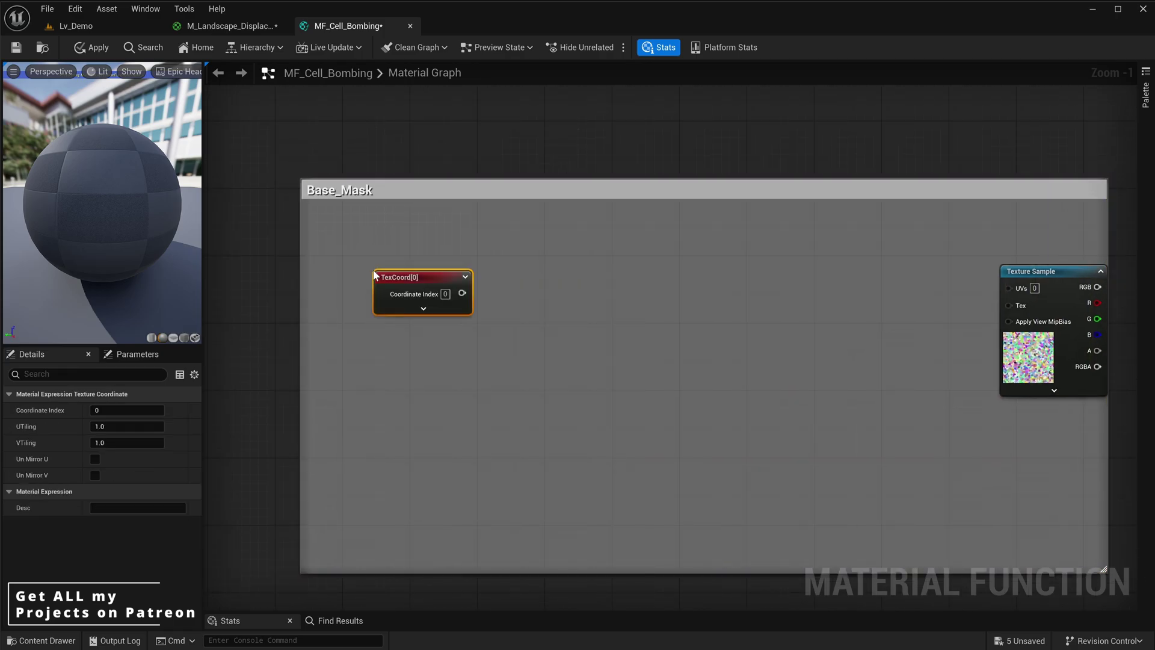
{"action": "left_click_drag", "start_coordinate": [392, 275], "coordinate": [339, 246]}
Add a Function Input fed by TexCoord, set its type to Vector2, and align the two nodes with a straight connection
{"action": "left_click_drag", "start_coordinate": [410, 261], "coordinate": [424, 265]}
{"action": "type", "text": "f"}
{"action": "key", "text": "Return"}
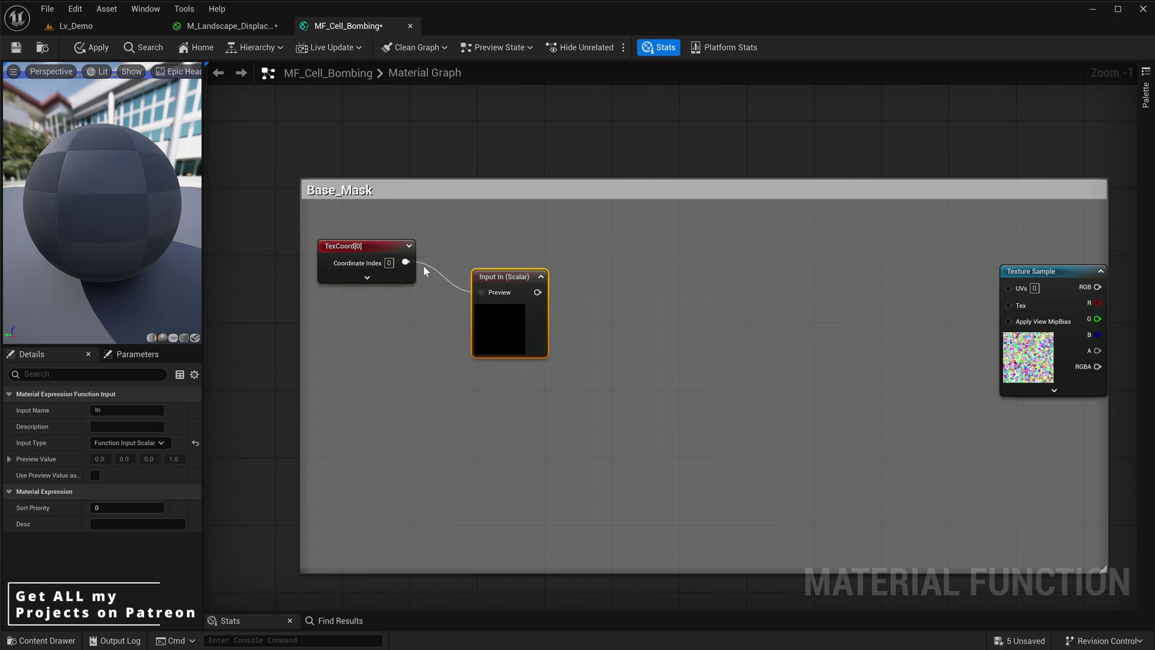
{"action": "left_click", "coordinate": [164, 444]}
{"action": "left_click", "coordinate": [162, 467]}
{"action": "left_click_drag", "start_coordinate": [491, 328], "coordinate": [489, 305]}
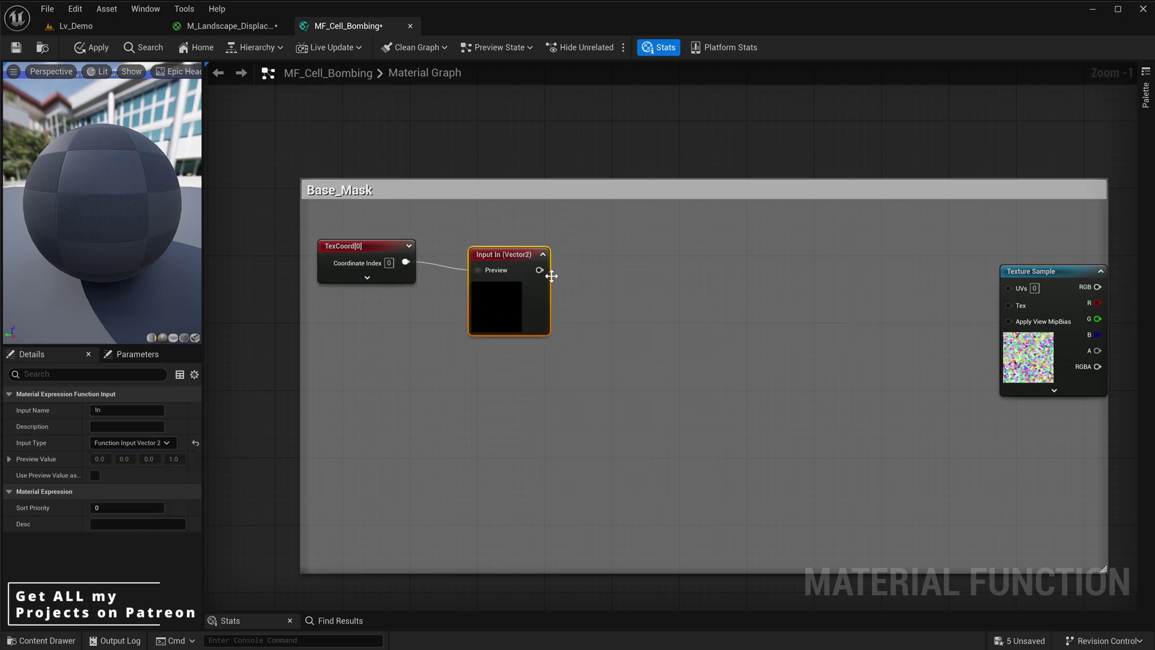
{"action": "key", "text": "q"}
{"action": "left_click", "coordinate": [572, 304]}
Add an AppendVector node with the Vector2 input connected to A and a constant of 0 connected to B
{"action": "right_click", "coordinate": [604, 335]}
{"action": "type", "text": "append"}
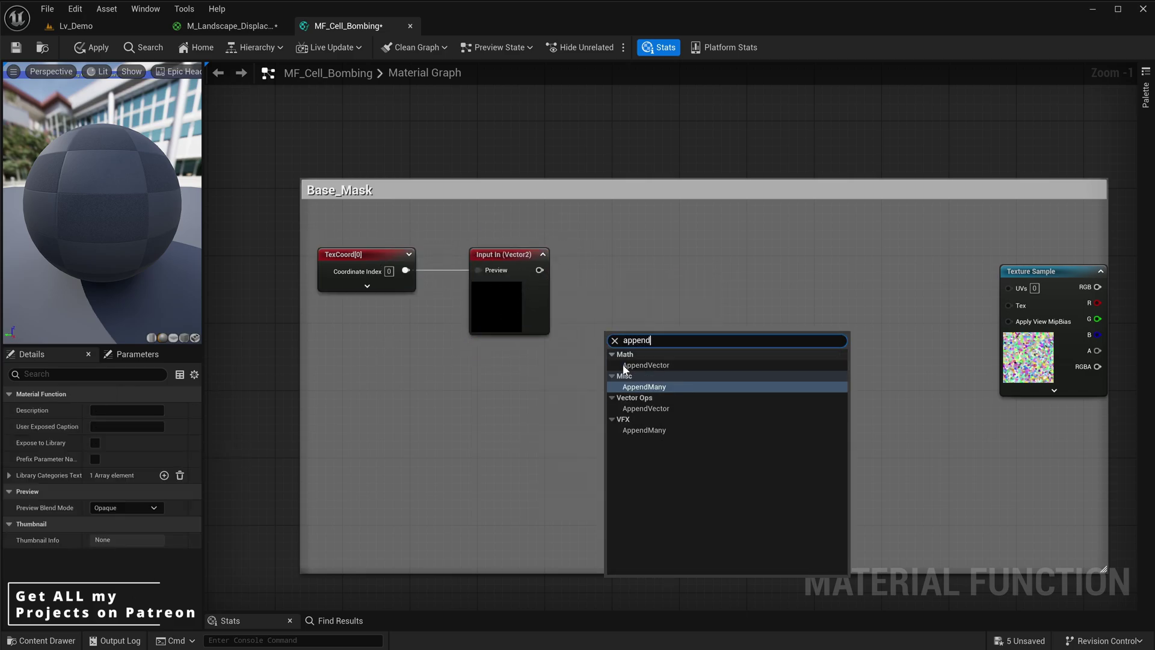
{"action": "left_click", "coordinate": [656, 415]}
{"action": "left_click_drag", "start_coordinate": [540, 270], "coordinate": [627, 336]}
{"action": "left_click", "coordinate": [443, 376]}
Add a Multiply node beside the Append node in the Base_Mask group
{"action": "right_click_drag", "start_coordinate": [643, 399], "coordinate": [591, 386]}
{"action": "left_click", "coordinate": [592, 387]}
{"action": "key", "text": "m"}
{"action": "left_click", "coordinate": [593, 362]}
Insert a Mask (R G) between Multiply and the Texture Sample's UVs, and feed the Append result into Multiply's A
{"action": "left_click_drag", "start_coordinate": [649, 385], "coordinate": [726, 383]}
{"action": "type", "text": "c"}
{"action": "left_click", "coordinate": [763, 407]}
{"action": "left_click_drag", "start_coordinate": [873, 327], "coordinate": [956, 277]}
{"action": "left_click", "coordinate": [389, 464]}
{"action": "scroll", "coordinate": [389, 463], "scroll_direction": "up", "scroll_amount": 1}
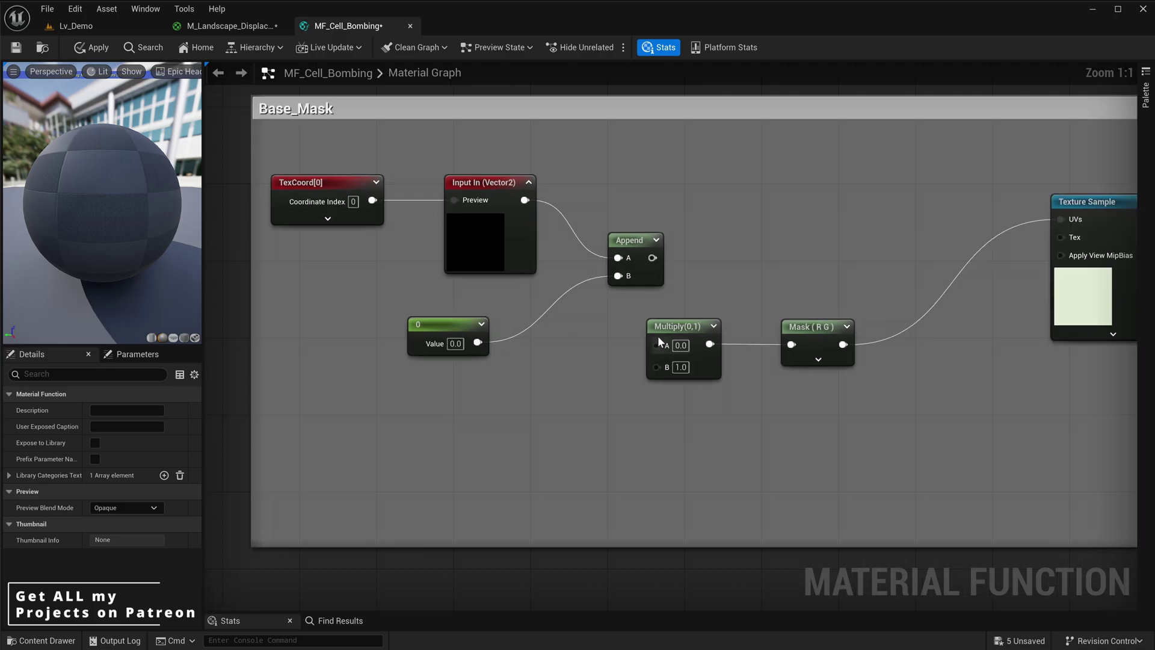
{"action": "left_click_drag", "start_coordinate": [662, 332], "coordinate": [660, 347]}
Add a Scalar Function Input named Cell_Scale and connect it to input B of Multiply
{"action": "right_click", "coordinate": [445, 386]}
{"action": "type", "text": "function"}
{"action": "key", "text": "Return"}
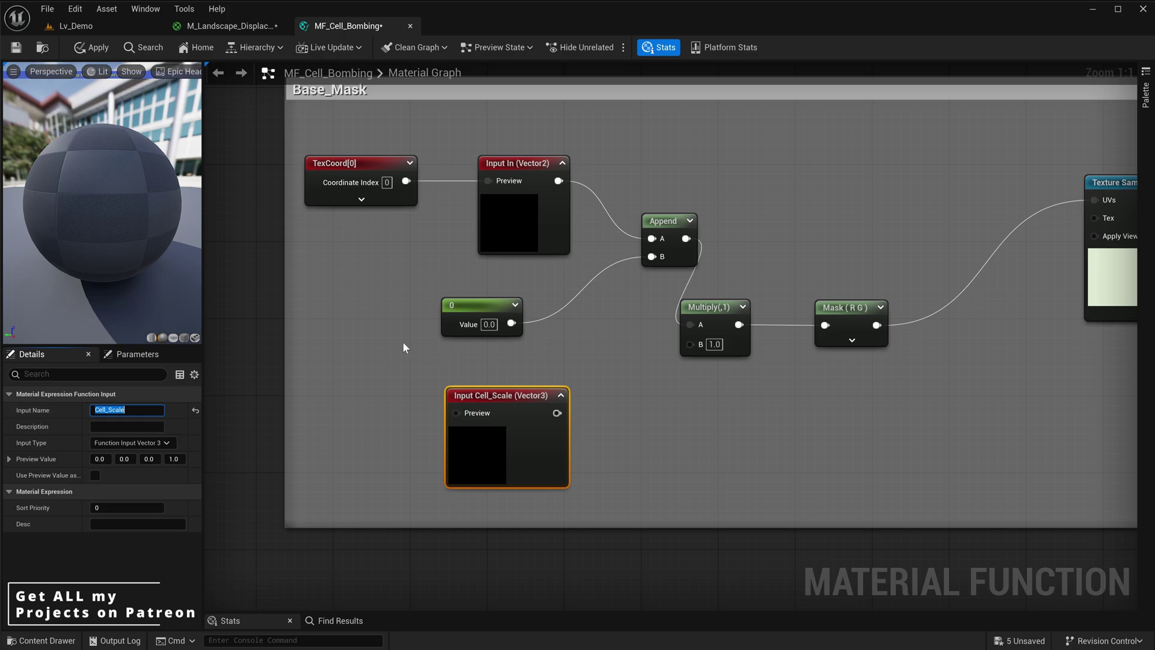
{"action": "left_click", "coordinate": [541, 243]}
{"action": "left_click", "coordinate": [523, 396]}
{"action": "left_click", "coordinate": [131, 443]}
{"action": "left_click", "coordinate": [126, 454]}
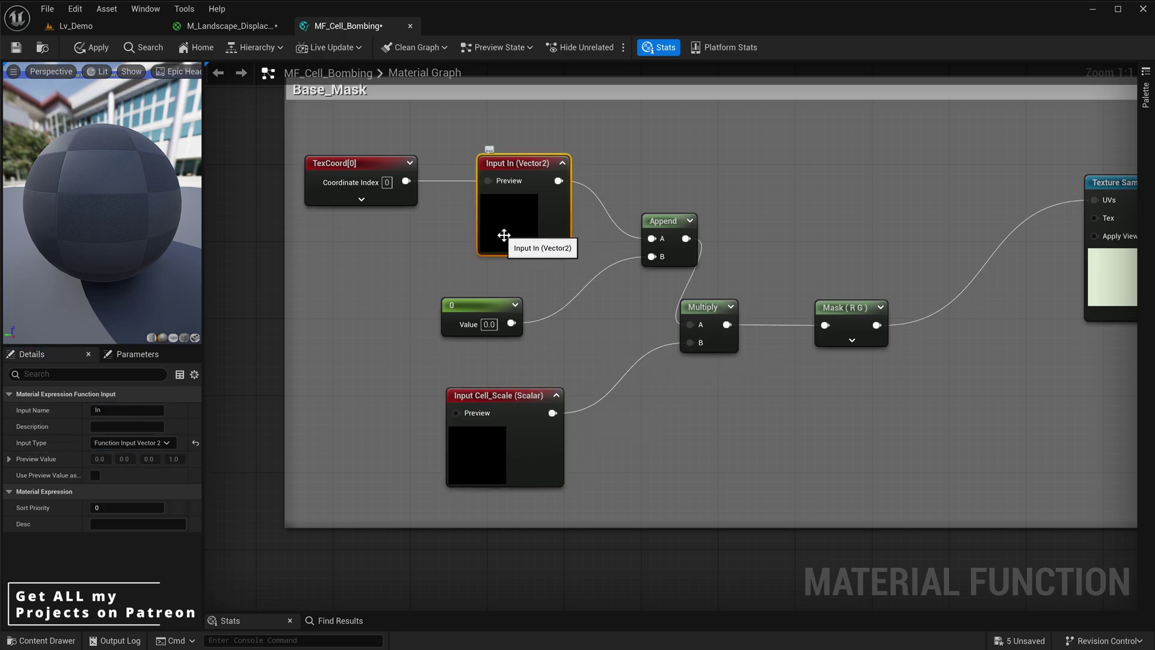
Rename the Vector2 function input UV and move the Texture Sample fully inside the Base_Mask comment
{"action": "right_click_drag", "start_coordinate": [701, 343], "coordinate": [625, 363]}
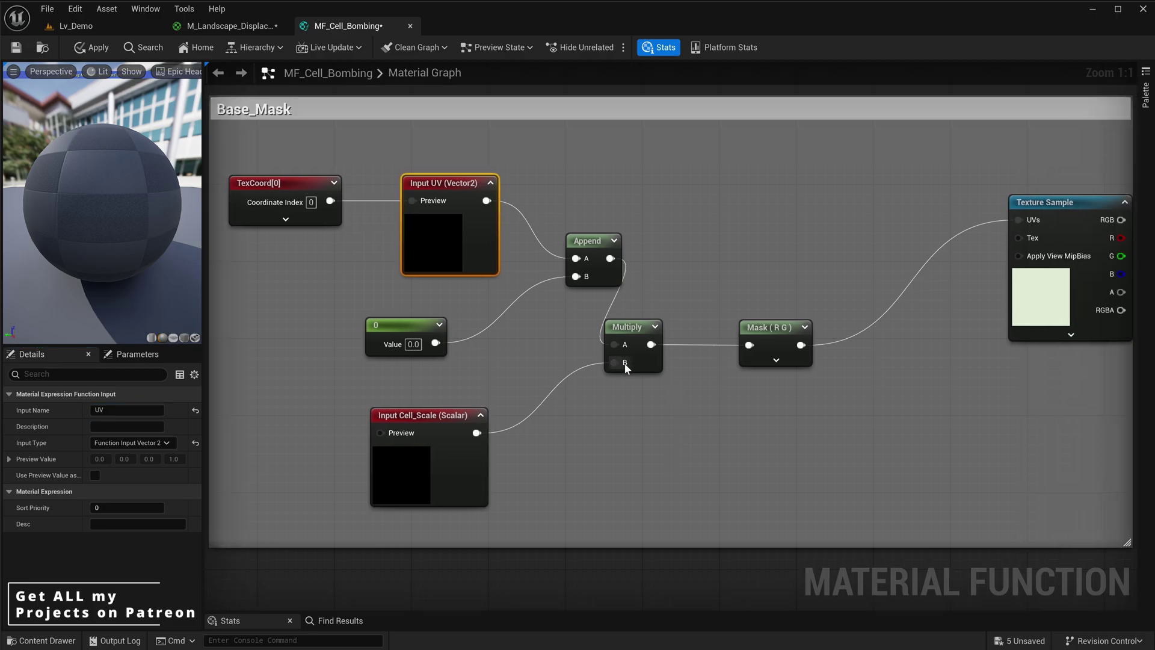
{"action": "scroll", "coordinate": [625, 362], "scroll_direction": "down", "scroll_amount": 1}
{"action": "left_click_drag", "start_coordinate": [986, 290], "coordinate": [908, 284]}
{"action": "left_click", "coordinate": [840, 196]}
{"action": "left_click", "coordinate": [834, 144]}
Above the Base_Mask group, add a 0,0,0 Constant3Vector and connect it to PivotPoint of a new RotateAboutWorldAxis_cheap node
{"action": "scroll", "coordinate": [633, 179], "scroll_direction": "down", "scroll_amount": 2}
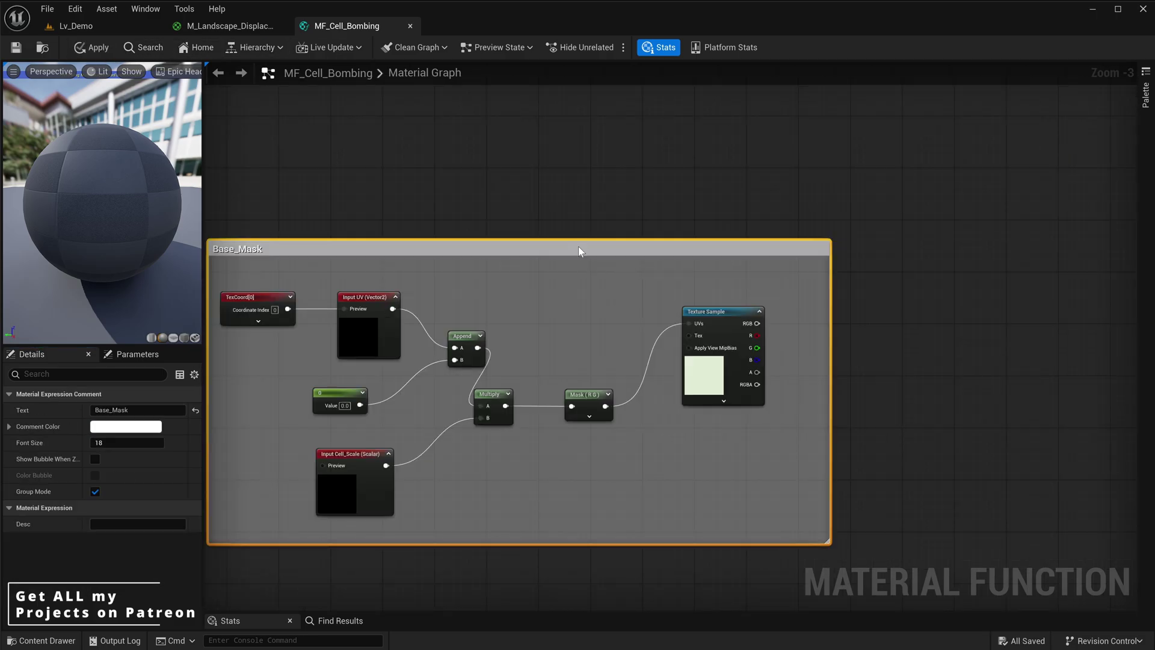
{"action": "scroll", "coordinate": [557, 257], "scroll_direction": "down", "scroll_amount": 2}
{"action": "right_click_drag", "start_coordinate": [579, 246], "coordinate": [466, 416]}
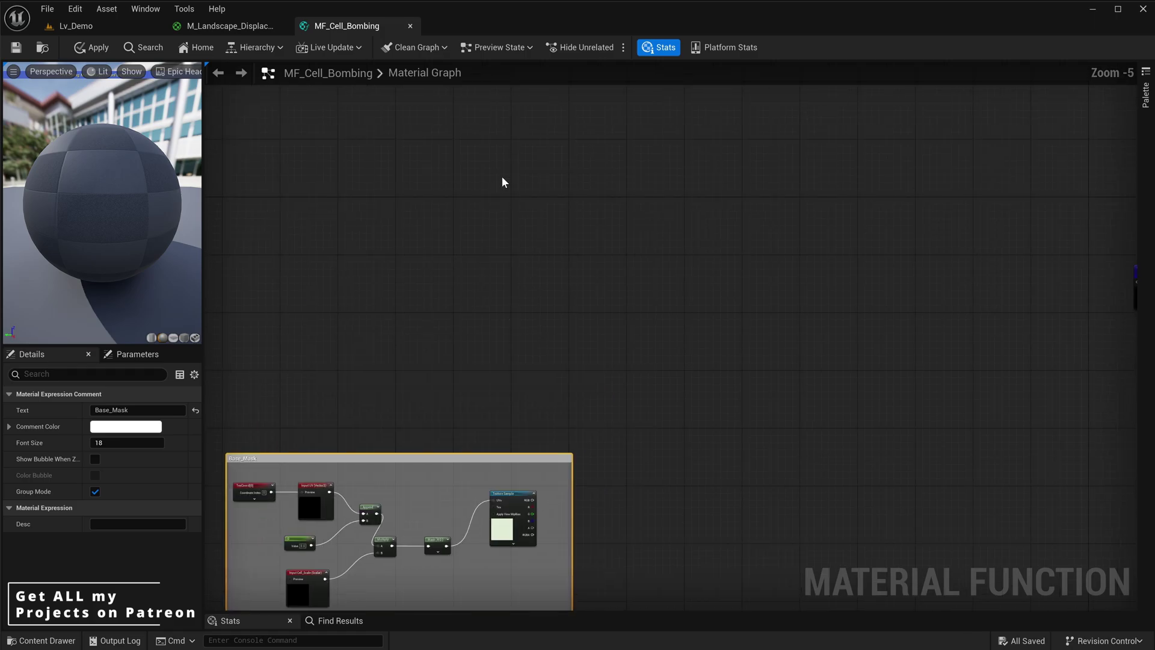
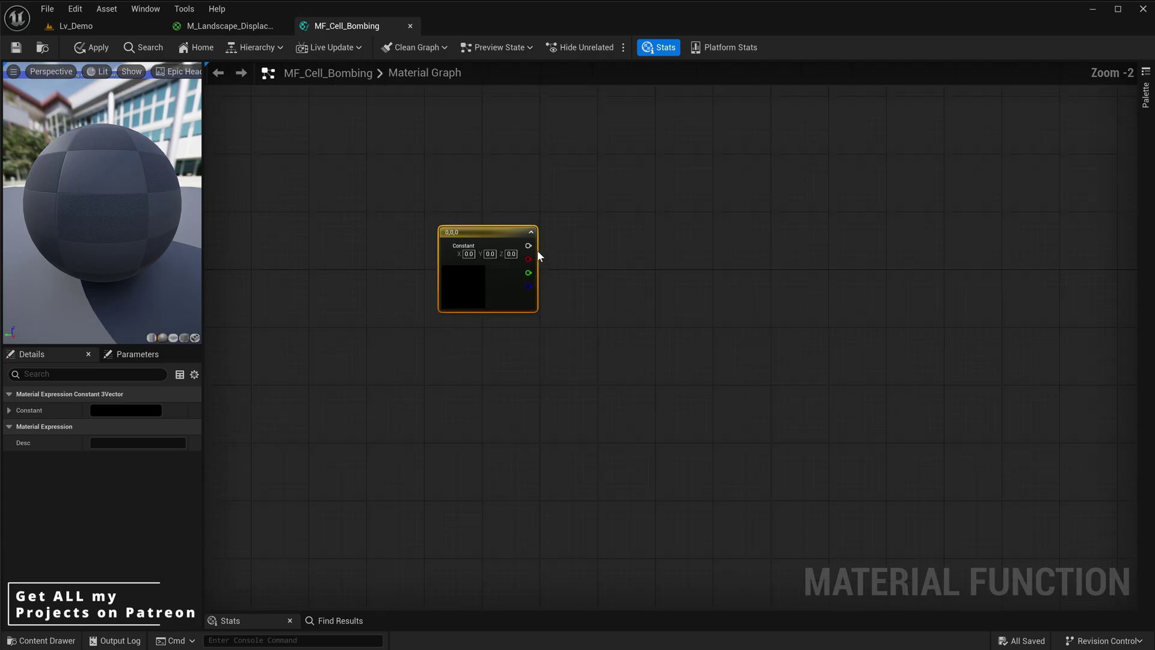
{"action": "type", "text": "rotateabou"}
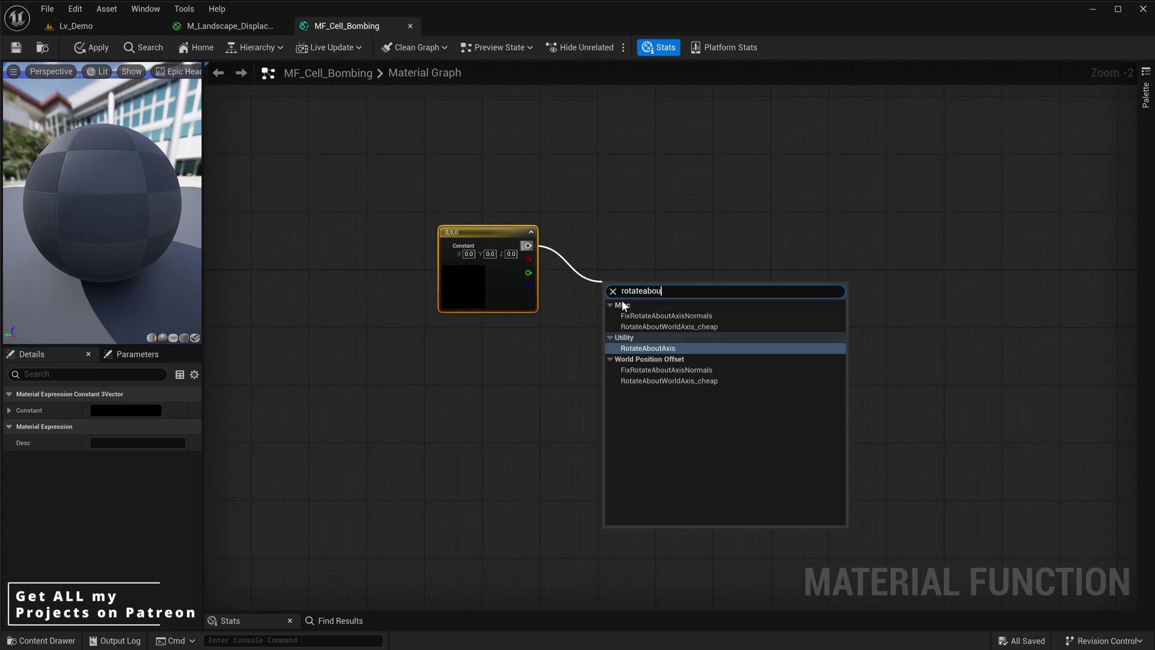
{"action": "left_click", "coordinate": [668, 327]}
{"action": "mouse_move", "coordinate": [648, 313]}
{"action": "left_mouse_down"}
{"action": "mouse_move", "coordinate": [680, 295]}
{"action": "mouse_move", "coordinate": [605, 288]}
{"action": "mouse_move", "coordinate": [647, 297]}
{"action": "left_mouse_up"}
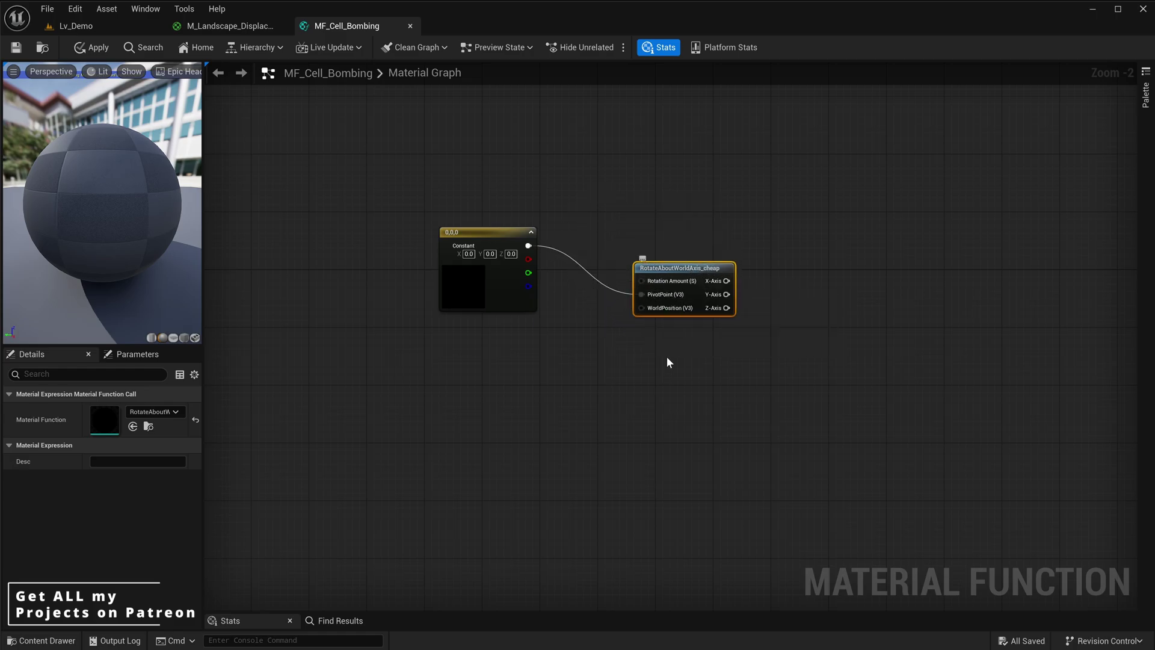
Add an Add node and a Multiply node below the constant vector and RotateAboutWorldAxis_cheap
{"action": "scroll", "coordinate": [670, 348], "scroll_direction": "up", "scroll_amount": 2}
{"action": "left_click", "coordinate": [548, 400]}
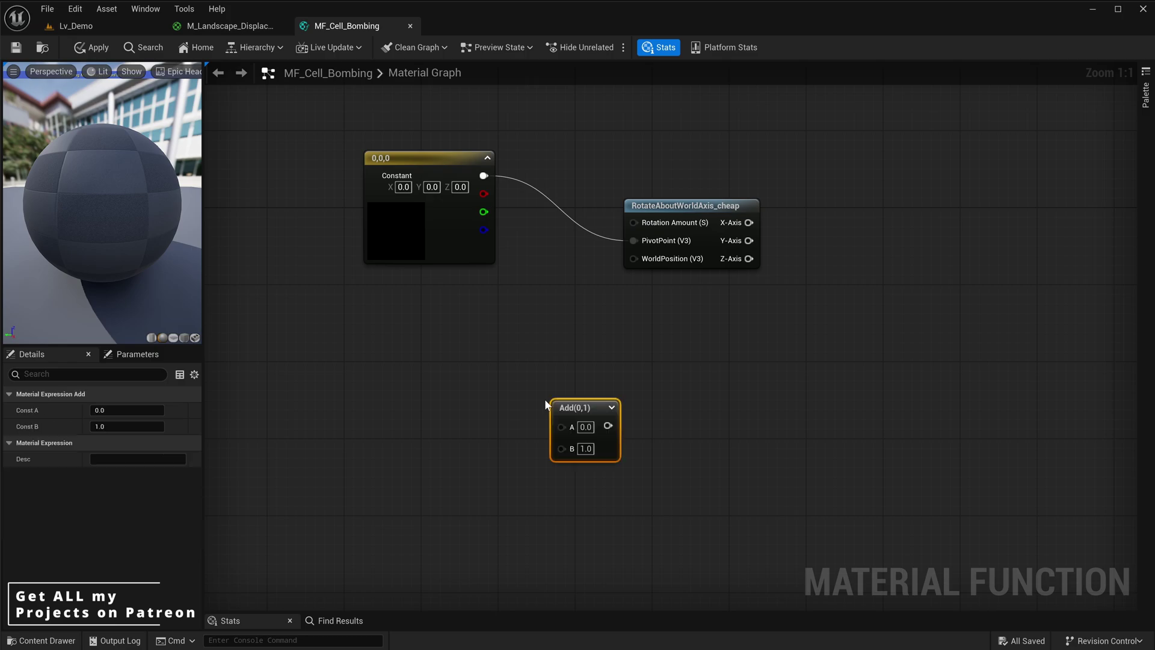
{"action": "left_click", "coordinate": [384, 340]}
{"action": "right_click_drag", "start_coordinate": [314, 399], "coordinate": [448, 334]}
{"action": "left_click", "coordinate": [572, 359]}
{"action": "left_click_drag", "start_coordinate": [666, 287], "coordinate": [678, 266]}
Add a ComponentMask (R G) node past RotateAboutWorldAxis_cheap and connect the Multiply output to it
{"action": "right_click_drag", "start_coordinate": [1026, 219], "coordinate": [816, 213]}
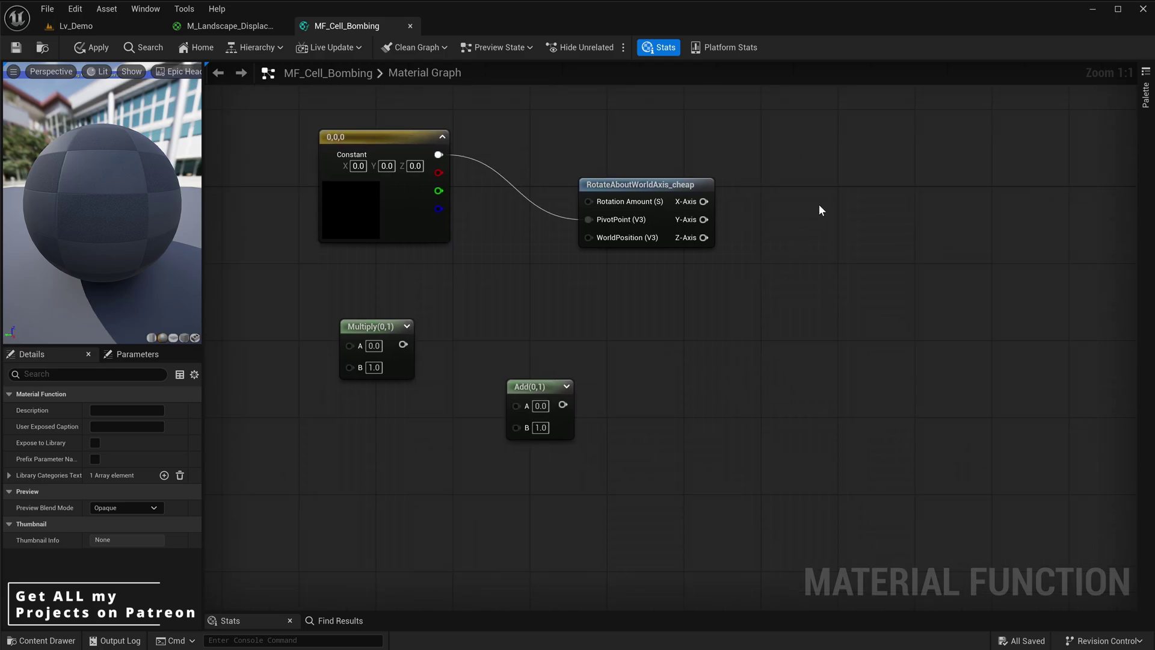
{"action": "right_click", "coordinate": [837, 164]}
{"action": "type", "text": "compo"}
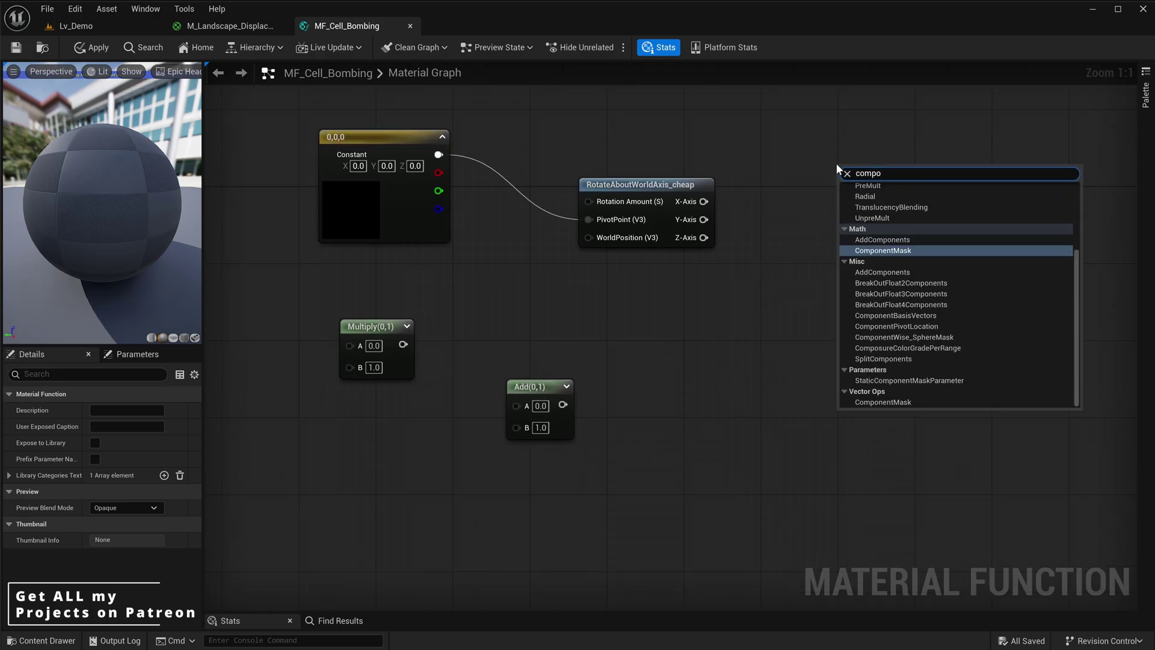
{"action": "key", "text": "Return"}
{"action": "left_click_drag", "start_coordinate": [877, 175], "coordinate": [849, 218]}
{"action": "left_click_drag", "start_coordinate": [406, 345], "coordinate": [819, 233]}
{"action": "left_click", "coordinate": [717, 373]}
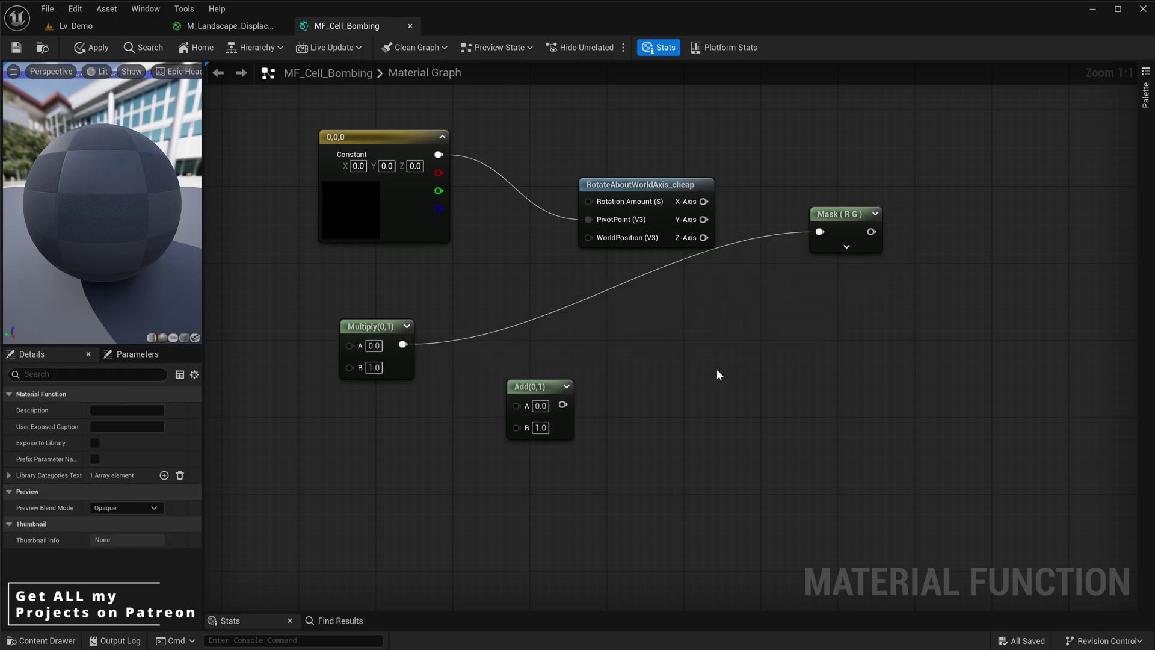
Add a second Add node with RotateAboutWorldAxis_cheap's Z-Axis connected to A and the first Add's output connected to B
{"action": "left_click", "coordinate": [690, 383]}
{"action": "left_click", "coordinate": [709, 302]}
{"action": "left_click_drag", "start_coordinate": [703, 238], "coordinate": [708, 409]}
{"action": "left_click_drag", "start_coordinate": [563, 404], "coordinate": [724, 427]}
{"action": "right_click_drag", "start_coordinate": [421, 480], "coordinate": [561, 402]}
{"action": "left_click", "coordinate": [596, 431]}
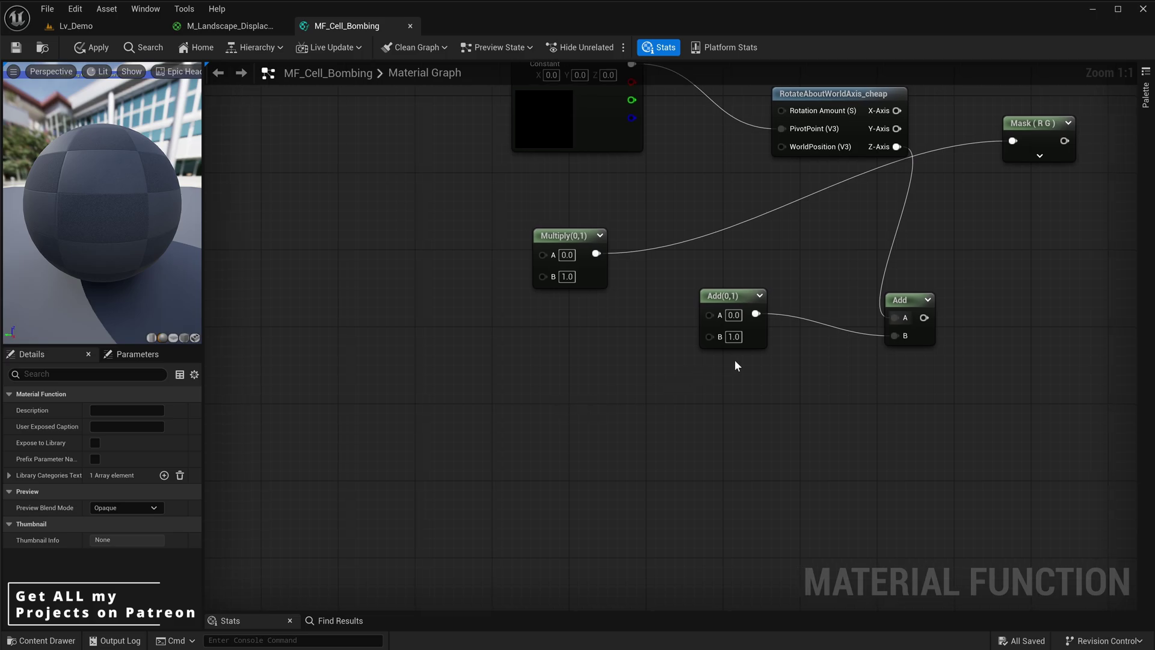
Add a function input node beside the Multiply node and set its input type to Function Input Scalar
{"action": "left_click_drag", "start_coordinate": [756, 343], "coordinate": [761, 352]}
{"action": "right_click_drag", "start_coordinate": [487, 344], "coordinate": [577, 348]}
{"action": "left_click", "coordinate": [576, 347]}
{"action": "right_click", "coordinate": [375, 215]}
{"action": "type", "text": "function"}
{"action": "key", "text": "Return"}
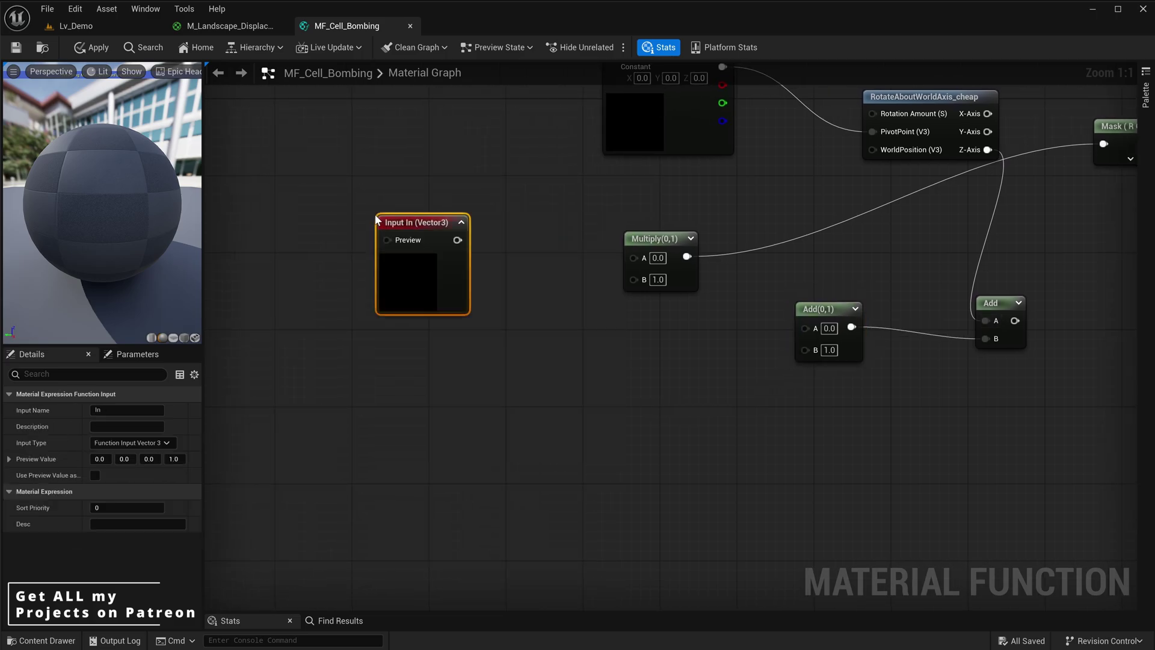
{"action": "left_click", "coordinate": [143, 446]}
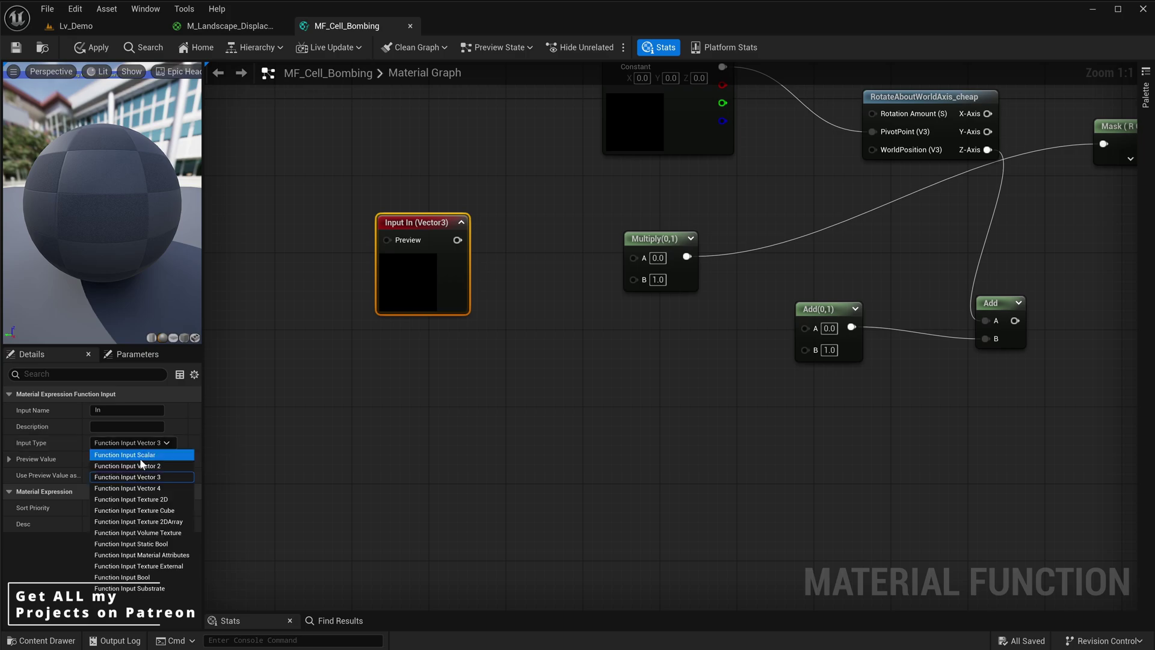
{"action": "left_click", "coordinate": [123, 455]}
Name the scalar input Pattern_Scale and connect its output to the Multiply node's A
{"action": "left_click", "coordinate": [128, 410]}
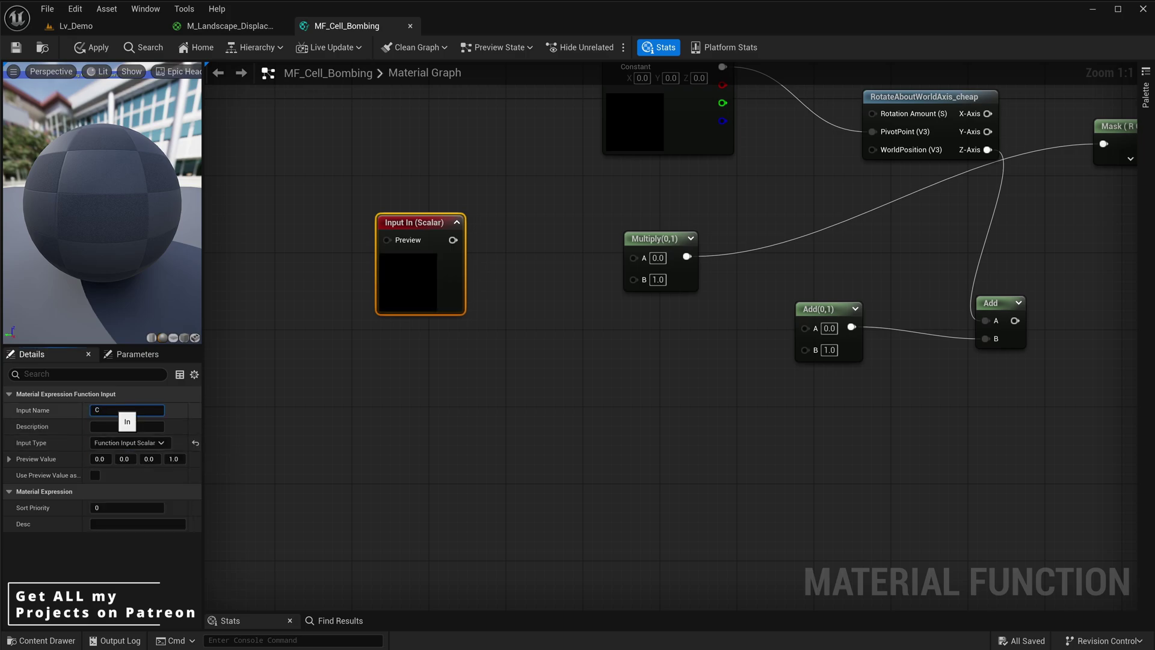
{"action": "type", "text": "Pattern_Scale"}
{"action": "key", "text": "Return"}
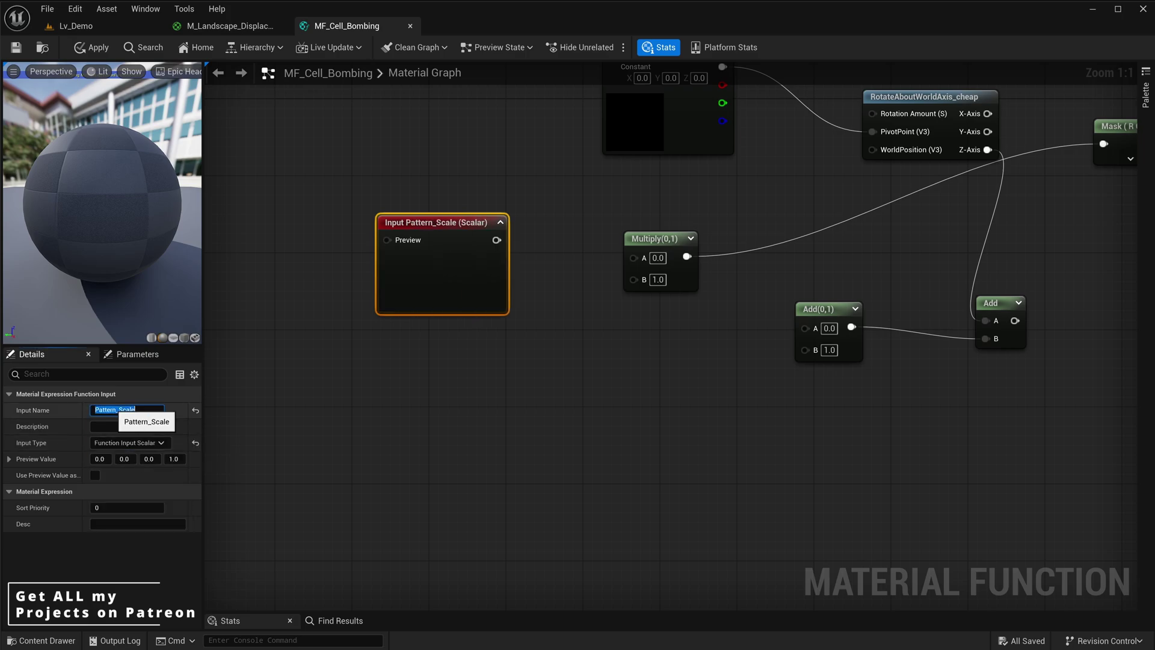
{"action": "left_click_drag", "start_coordinate": [497, 240], "coordinate": [642, 258]}
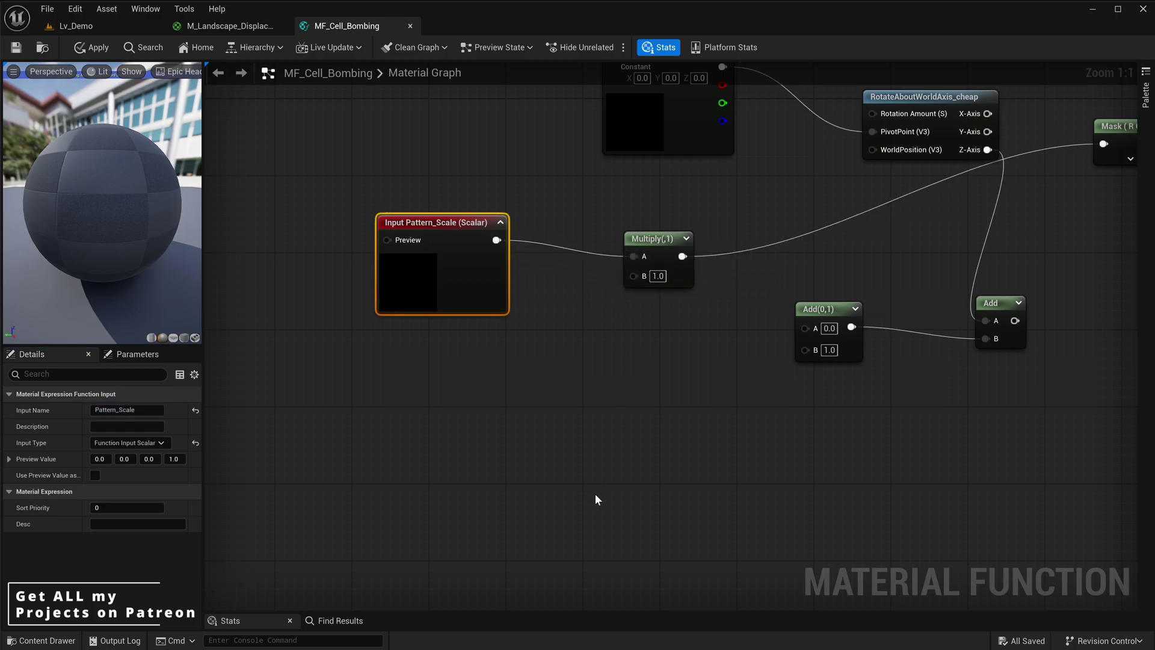
Connect the Append output in the Base_Mask group to B of the Multiply fed by Pattern_Scale
{"action": "left_click", "coordinate": [594, 492]}
{"action": "scroll", "coordinate": [598, 475], "scroll_direction": "down", "scroll_amount": 2}
{"action": "right_click_drag", "start_coordinate": [601, 466], "coordinate": [658, 472]}
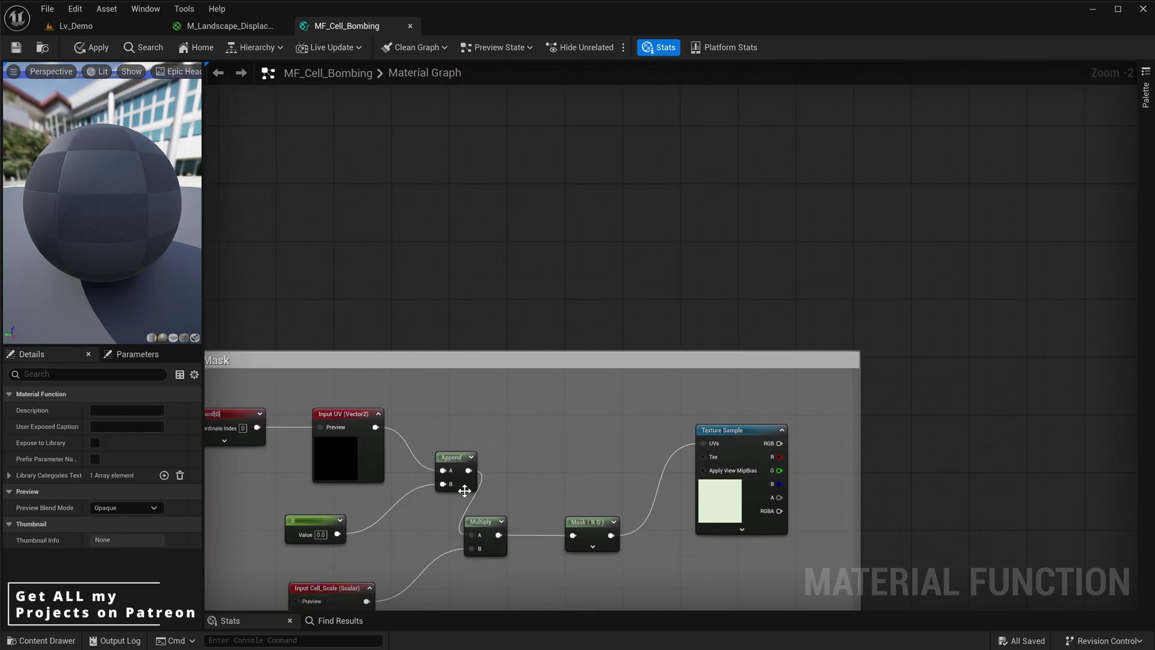
{"action": "left_click_drag", "start_coordinate": [468, 470], "coordinate": [561, 456]}
{"action": "key", "text": "Escape"}
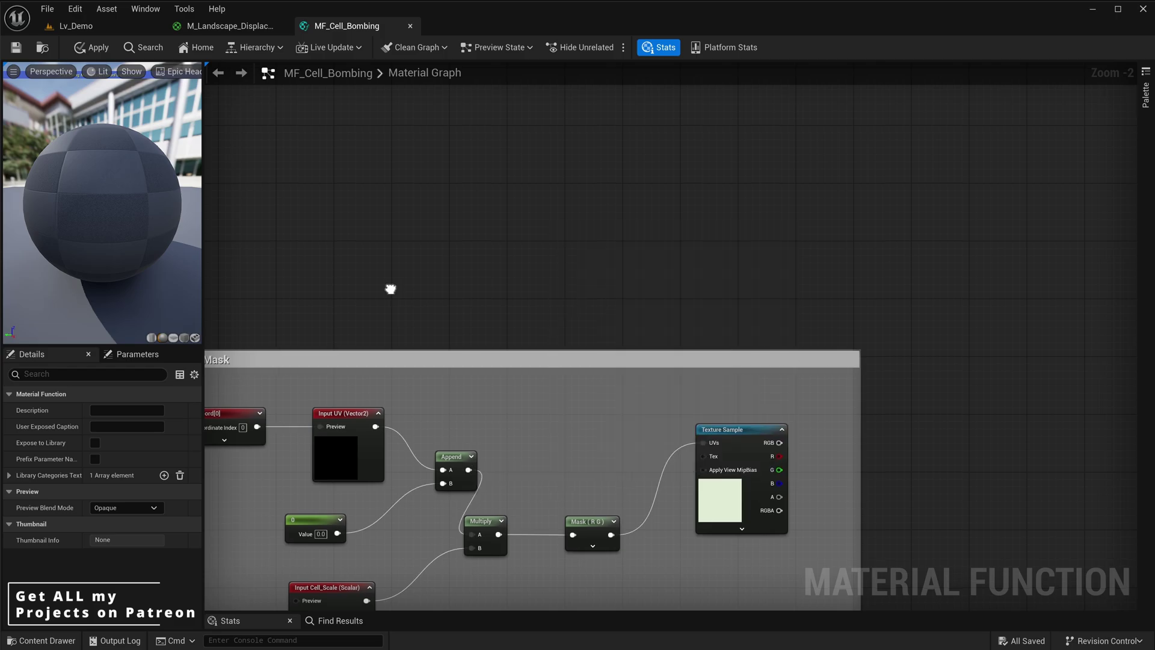
{"action": "right_click_drag", "start_coordinate": [390, 290], "coordinate": [609, 189]}
{"action": "left_click_drag", "start_coordinate": [688, 369], "coordinate": [889, 280]}
Connect the output of the Multiply fed by Pattern_Scale to A of the first Add node
{"action": "right_click_drag", "start_coordinate": [935, 330], "coordinate": [616, 322]}
{"action": "right_click_drag", "start_coordinate": [801, 406], "coordinate": [734, 402]}
{"action": "left_click_drag", "start_coordinate": [458, 161], "coordinate": [471, 172]}
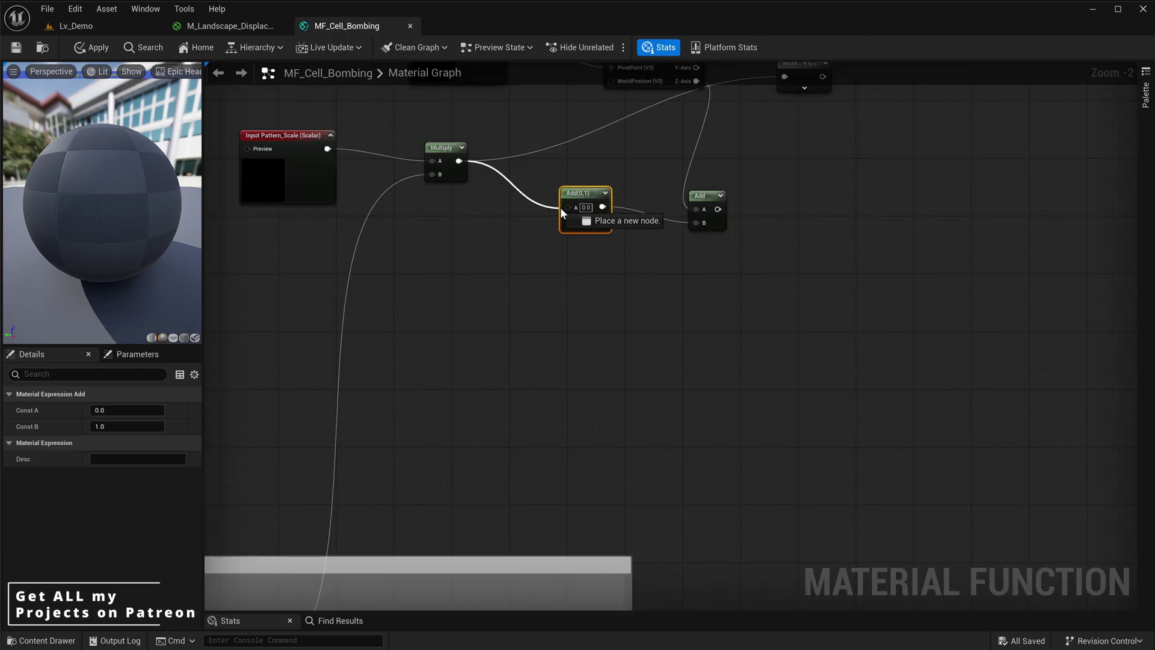
{"action": "left_click_drag", "start_coordinate": [561, 208], "coordinate": [564, 209]}
{"action": "mouse_move", "coordinate": [621, 344]}
{"action": "right_mouse_down"}
{"action": "mouse_move", "coordinate": [603, 327]}
{"action": "mouse_move", "coordinate": [603, 337]}
{"action": "right_mouse_up"}
{"action": "left_click", "coordinate": [686, 303]}
Add a StaticSwitch node past the second Add and connect that Add's output to the switch's True input
{"action": "right_click_drag", "start_coordinate": [691, 300], "coordinate": [560, 362]}
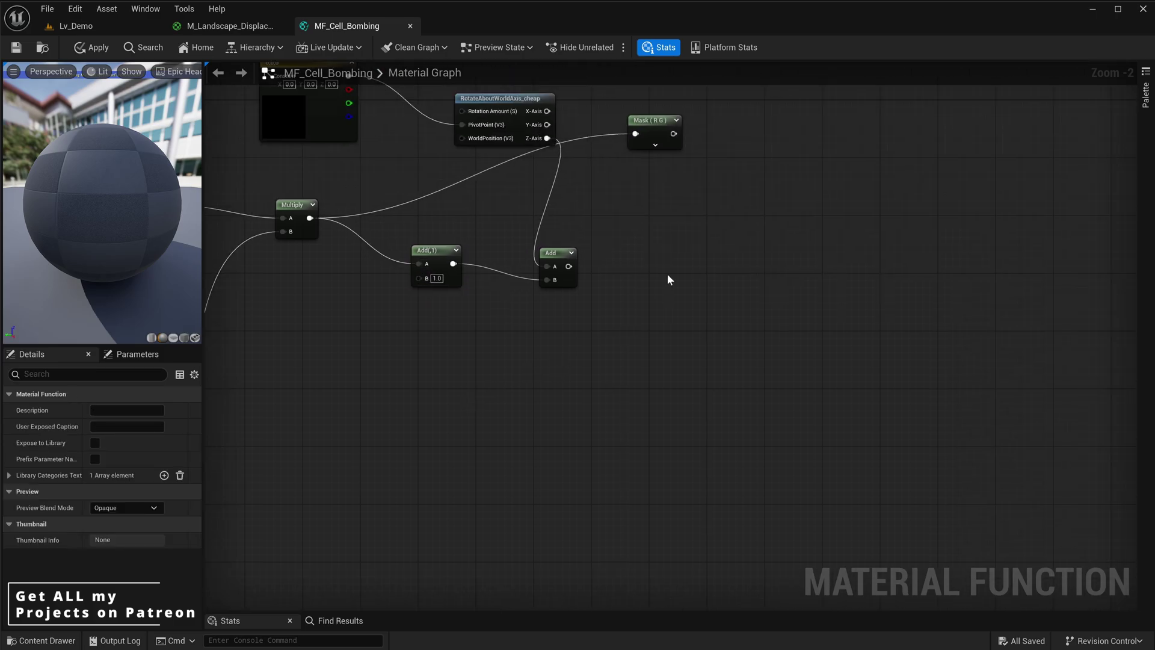
{"action": "right_click_drag", "start_coordinate": [666, 273], "coordinate": [580, 309]}
{"action": "right_click", "coordinate": [592, 334]}
{"action": "type", "text": "statics"}
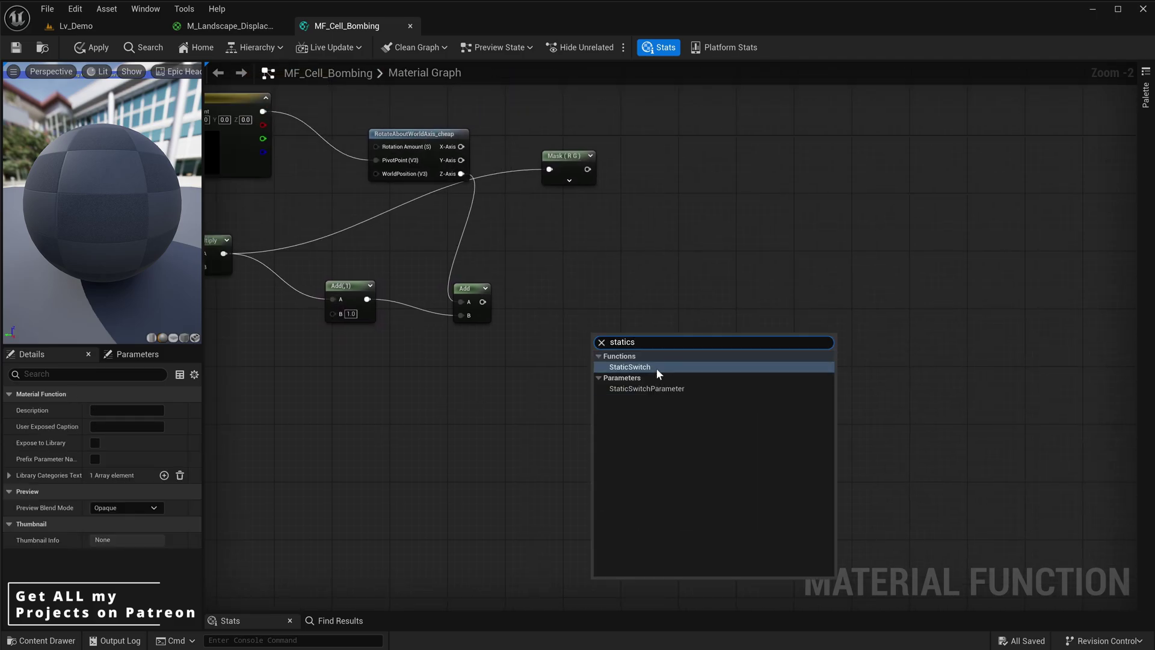
{"action": "left_click", "coordinate": [656, 367]}
{"action": "left_click_drag", "start_coordinate": [641, 376], "coordinate": [596, 359]}
{"action": "left_click", "coordinate": [526, 305]}
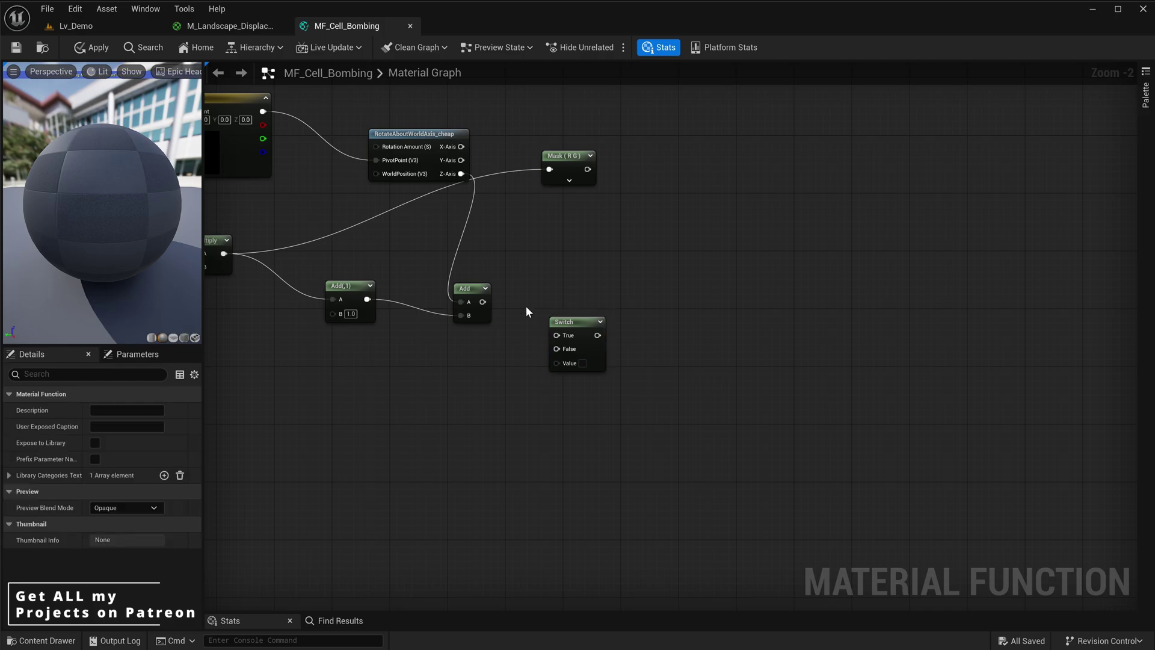
{"action": "scroll", "coordinate": [526, 307], "scroll_direction": "up", "scroll_amount": 1}
{"action": "left_click_drag", "start_coordinate": [475, 301], "coordinate": [557, 344]}
Add a Static Bool function input named Rotation_Variation below the Add nodes and connect it to the Switch's Value
{"action": "right_click_drag", "start_coordinate": [422, 354], "coordinate": [531, 311]}
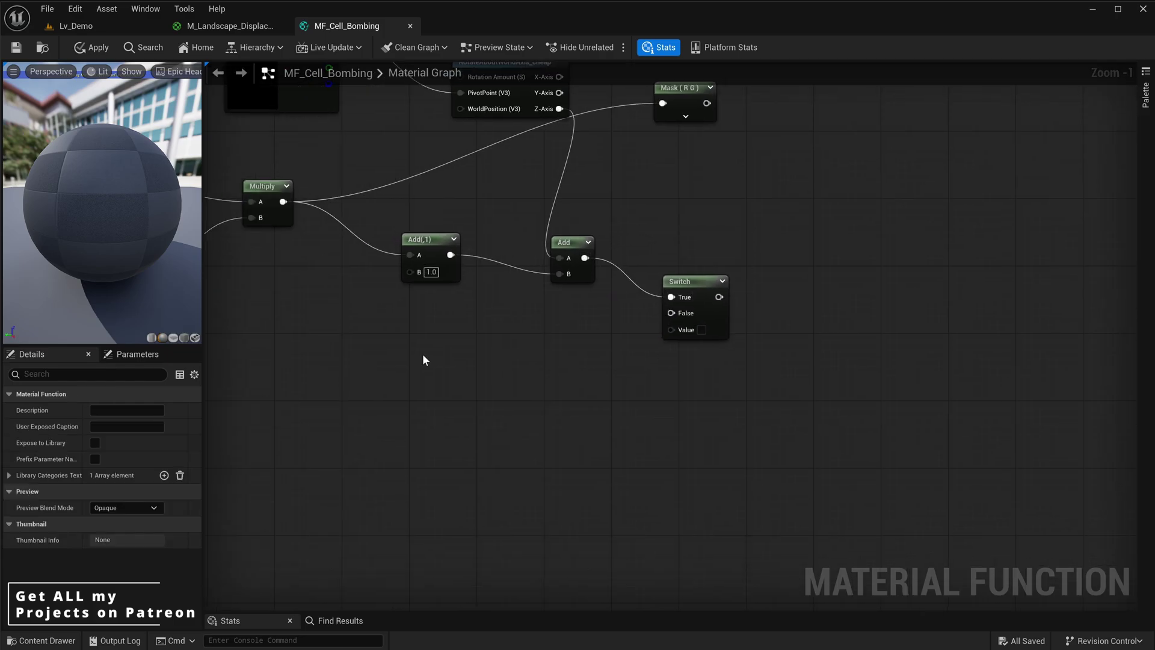
{"action": "right_click", "coordinate": [423, 355]}
{"action": "type", "text": "input"}
{"action": "key", "text": "Return"}
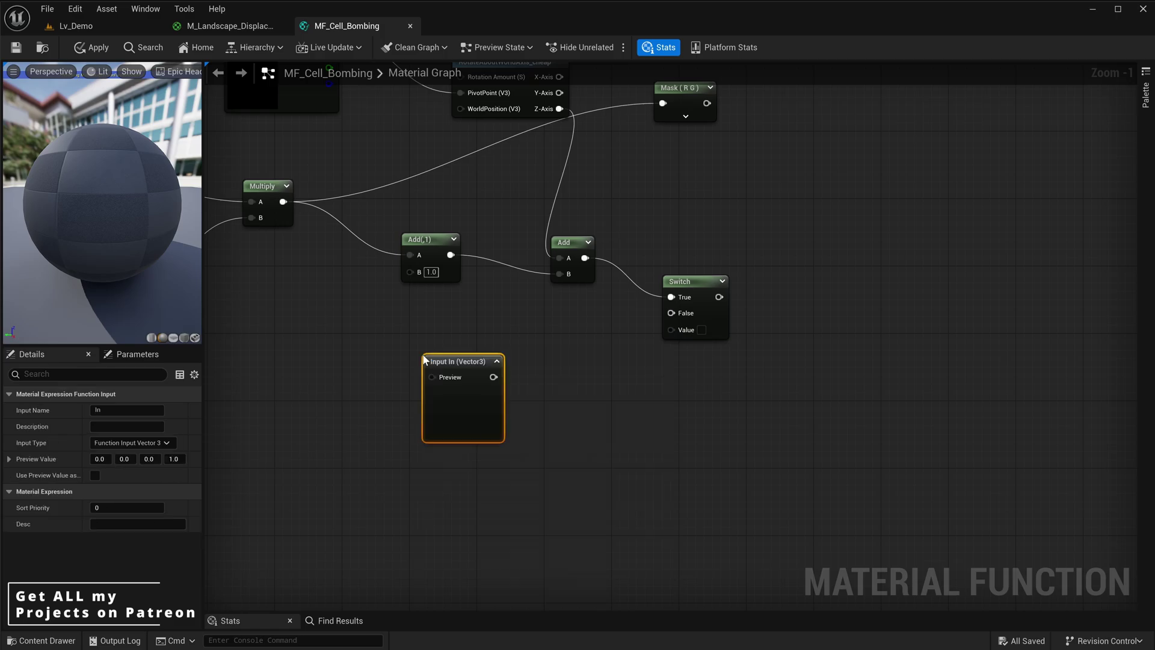
{"action": "left_click", "coordinate": [168, 443]}
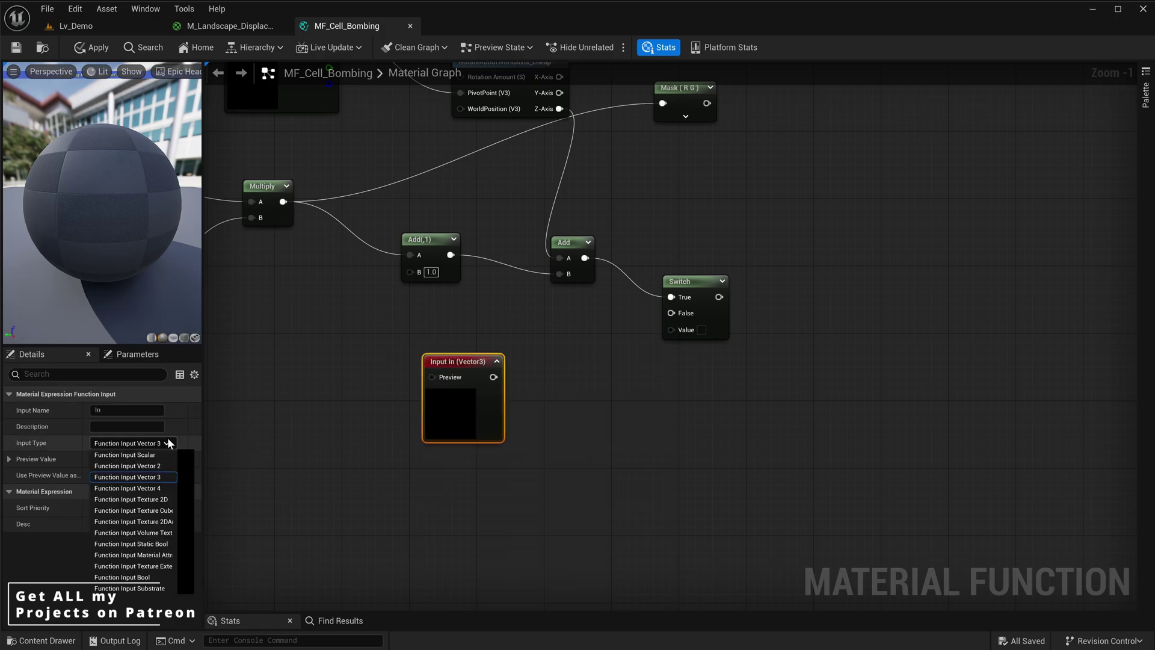
{"action": "left_click", "coordinate": [152, 543]}
{"action": "left_click", "coordinate": [120, 410]}
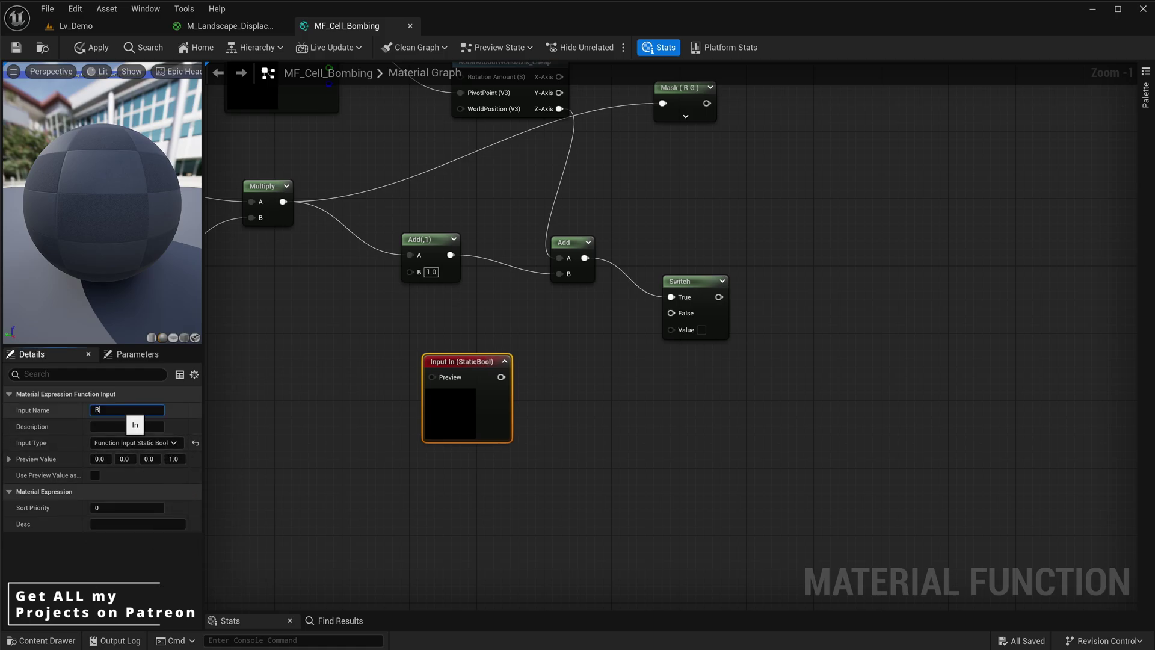
{"action": "type", "text": "Rotation_Variation"}
{"action": "key", "text": "Return"}
{"action": "left_click_drag", "start_coordinate": [552, 376], "coordinate": [680, 328]}
Add a Static Bool node set to False and connect it to the Preview of the Rotation_Variation input
{"action": "right_click_drag", "start_coordinate": [584, 385], "coordinate": [642, 360]}
{"action": "left_click_drag", "start_coordinate": [571, 374], "coordinate": [598, 386]}
{"action": "right_click_drag", "start_coordinate": [439, 374], "coordinate": [517, 358]}
{"action": "left_click", "coordinate": [517, 357]}
{"action": "left_click_drag", "start_coordinate": [598, 349], "coordinate": [480, 343]}
{"action": "key", "text": "Return"}
{"action": "left_click", "coordinate": [508, 352]}
{"action": "right_click_drag", "start_coordinate": [840, 348], "coordinate": [757, 357]}
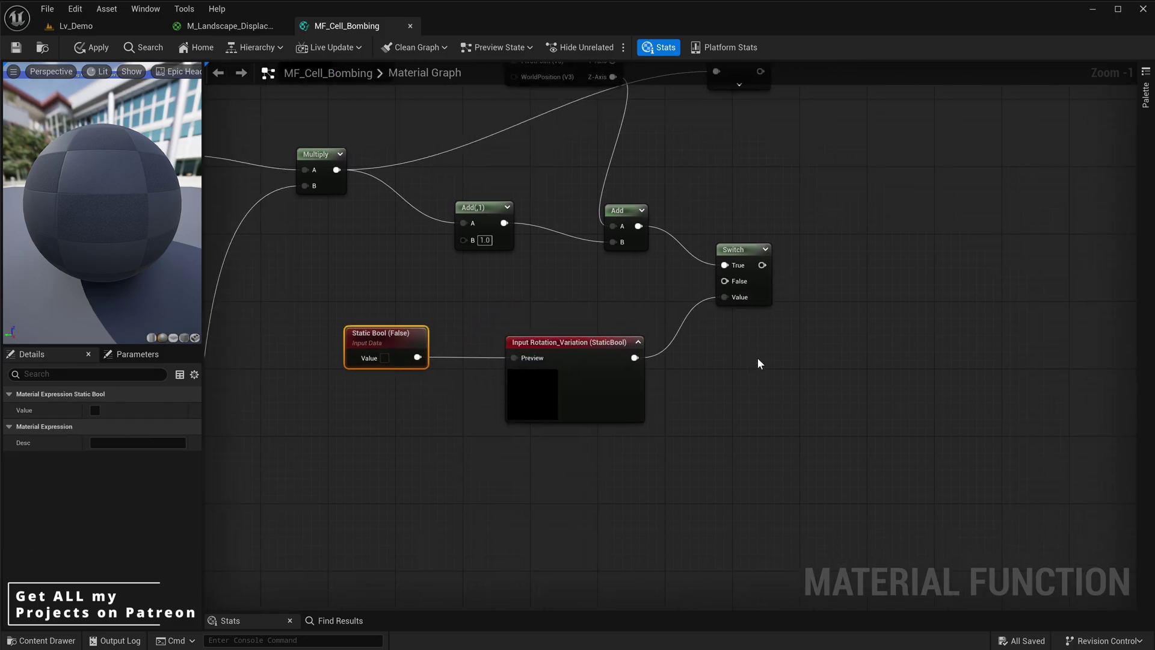
Connect the first Add's output to the Switch's False, and move the Rotation_Variation input and Static Bool closer to the chain
{"action": "left_click", "coordinate": [756, 358]}
{"action": "right_click_drag", "start_coordinate": [521, 241], "coordinate": [480, 251]}
{"action": "left_click_drag", "start_coordinate": [463, 233], "coordinate": [693, 293]}
{"action": "right_click_drag", "start_coordinate": [557, 309], "coordinate": [586, 262]}
{"action": "right_click_drag", "start_coordinate": [521, 487], "coordinate": [654, 348]}
{"action": "right_click_drag", "start_coordinate": [716, 241], "coordinate": [652, 339]}
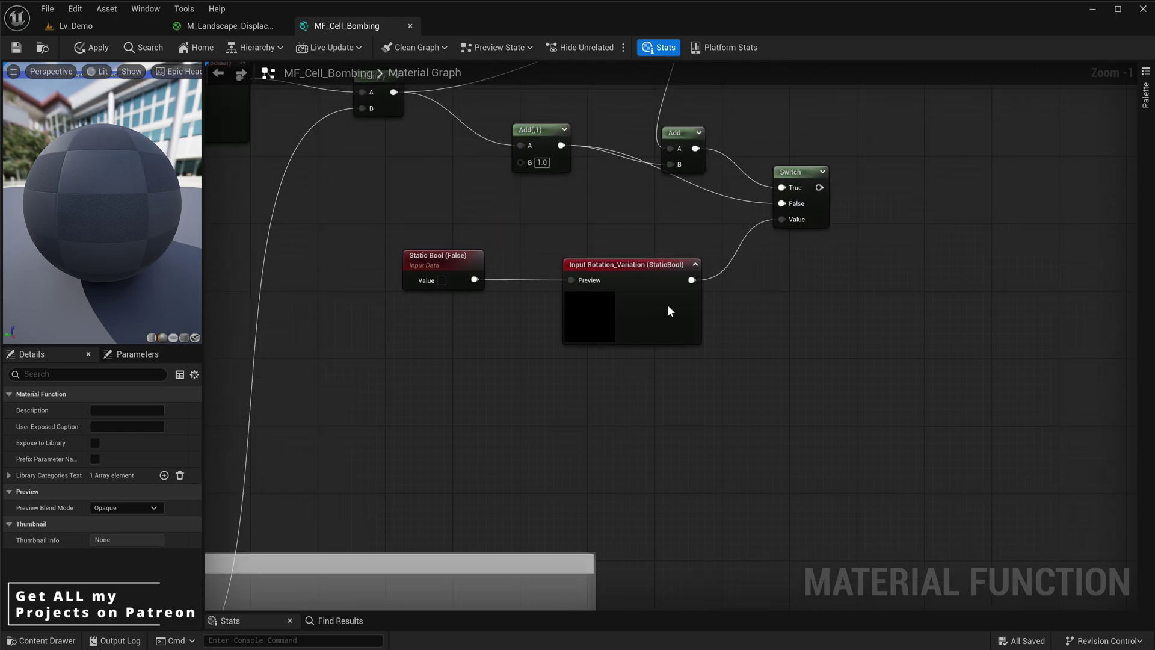
{"action": "left_click_drag", "start_coordinate": [668, 307], "coordinate": [659, 273]}
{"action": "left_click_drag", "start_coordinate": [455, 255], "coordinate": [451, 227]}
Duplicate the Mask (R G) node and connect the Switch output to the copy
{"action": "scroll", "coordinate": [582, 166], "scroll_direction": "down", "scroll_amount": 3}
{"action": "right_click_drag", "start_coordinate": [582, 167], "coordinate": [516, 288]}
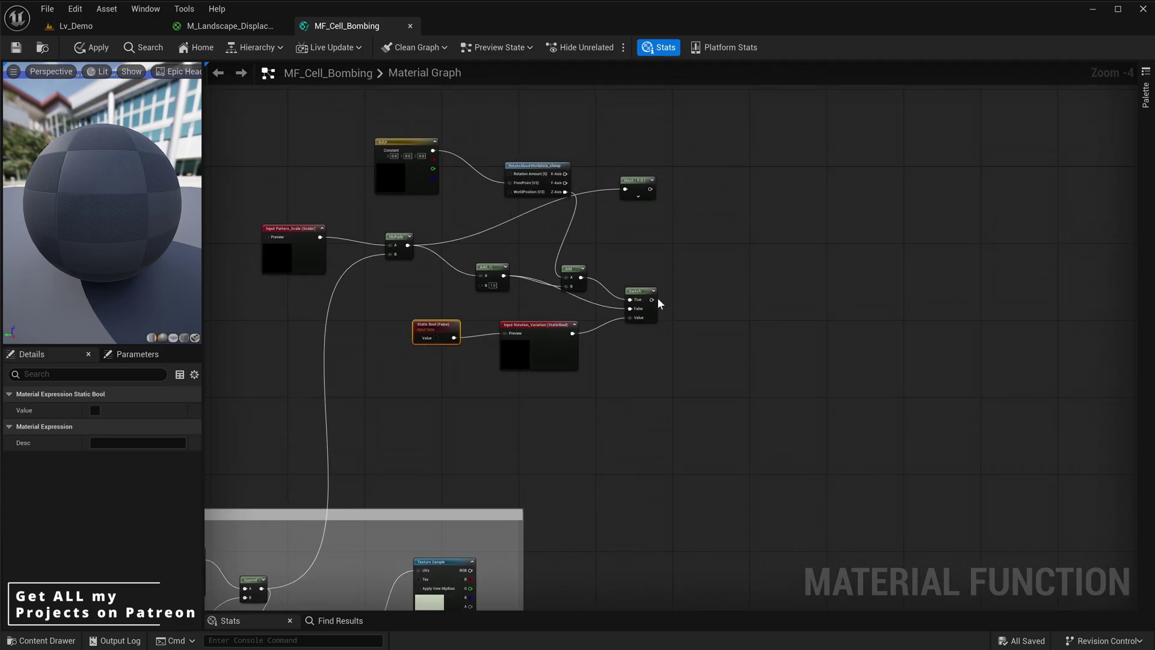
{"action": "scroll", "coordinate": [656, 297], "scroll_direction": "up", "scroll_amount": 1}
{"action": "left_click", "coordinate": [626, 139]}
{"action": "key", "text": "ctrl+c"}
{"action": "key", "text": "ctrl+v"}
{"action": "left_click_drag", "start_coordinate": [648, 299], "coordinate": [710, 290]}
Shift the original Mask (R G) node and enclose all the rotation nodes in a comment titled Chaotic_Rotation
{"action": "left_click", "coordinate": [731, 208]}
{"action": "left_click_drag", "start_coordinate": [631, 138], "coordinate": [716, 138]}
{"action": "scroll", "coordinate": [860, 101], "scroll_direction": "down", "scroll_amount": 1}
{"action": "right_click_drag", "start_coordinate": [860, 101], "coordinate": [877, 157]}
{"action": "left_click_drag", "start_coordinate": [877, 157], "coordinate": [234, 418]}
{"action": "key", "text": "c"}
{"action": "type", "text": "Chaotic_Rotation"}
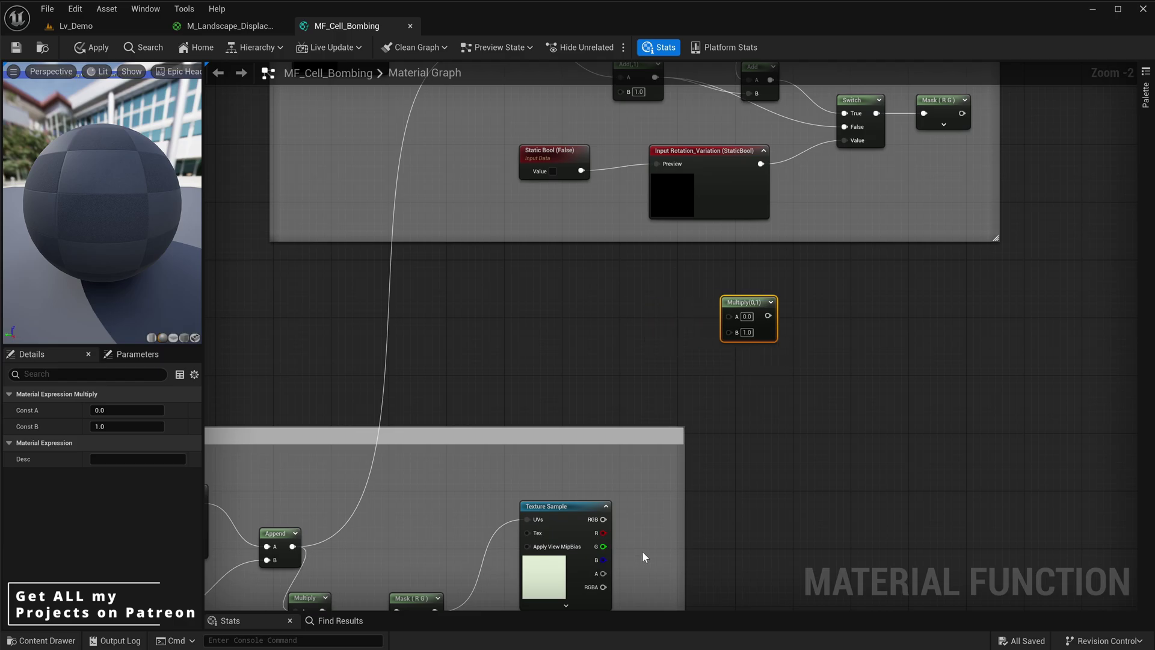
Connect Base_Mask's Texture Sample RGB to B of a new Multiply below Chaotic_Rotation, and its output to the first Add's B
{"action": "left_click_drag", "start_coordinate": [603, 519], "coordinate": [619, 151]}
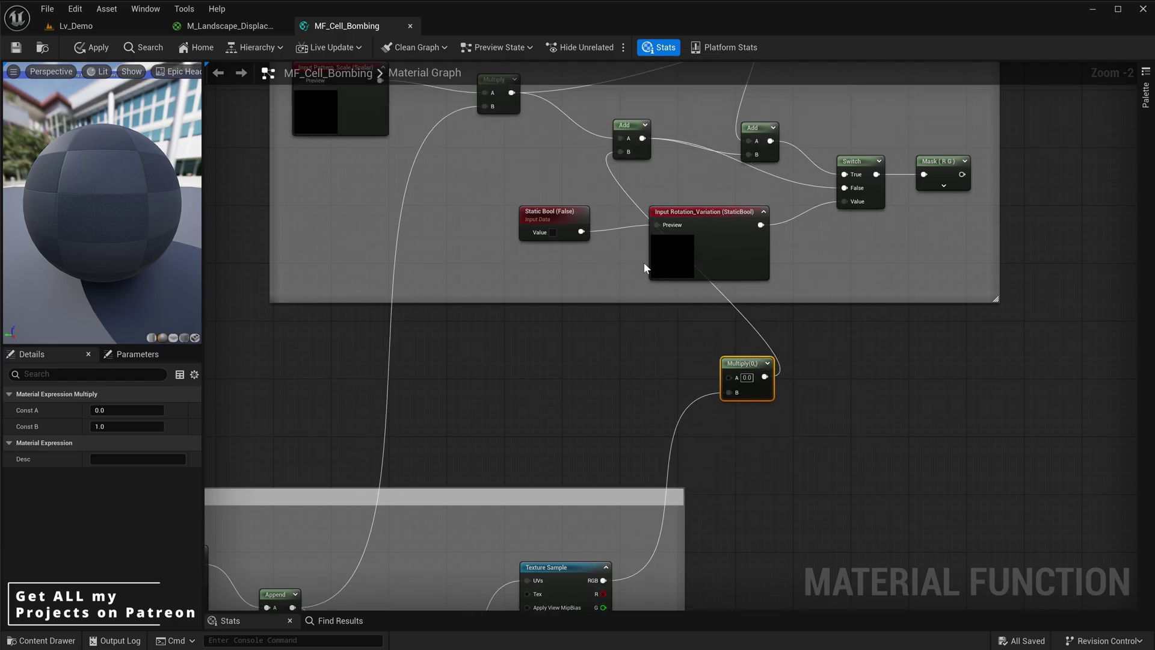
{"action": "scroll", "coordinate": [647, 246], "scroll_direction": "up", "scroll_amount": 2}
{"action": "left_click", "coordinate": [539, 304]}
Add a function input named Random_Offset_Variation and connect it to A of the Multiply below the Chaotic_Rotation group
{"action": "right_click", "coordinate": [538, 303]}
{"action": "type", "text": "funct"}
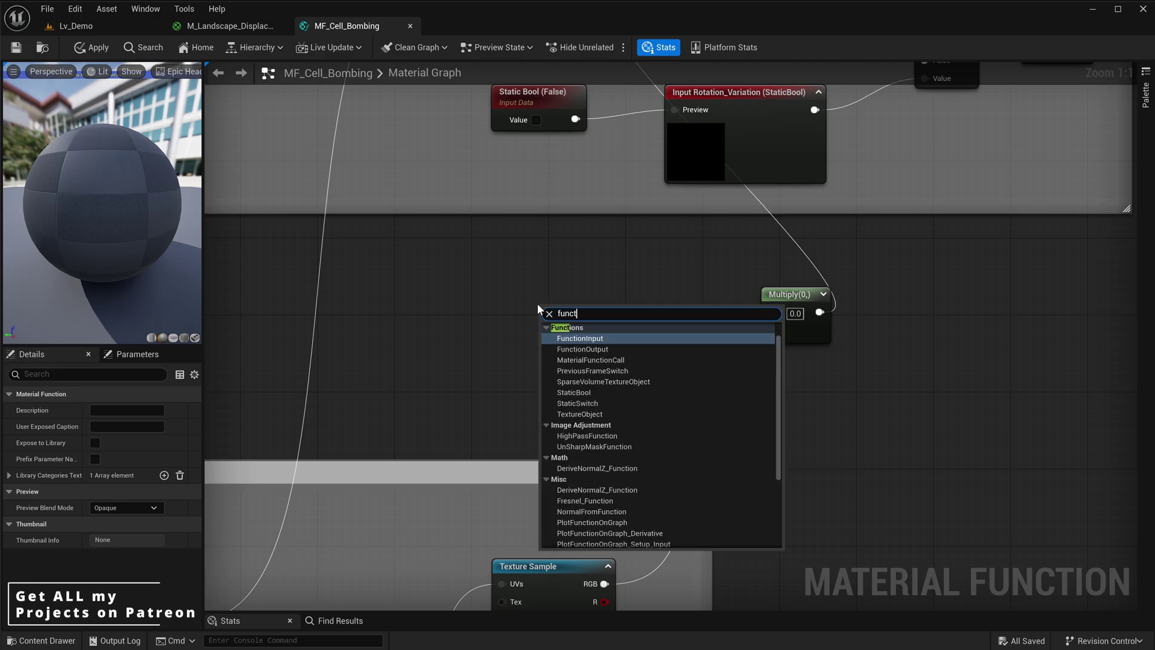
{"action": "key", "text": "Return"}
{"action": "left_click", "coordinate": [108, 410]}
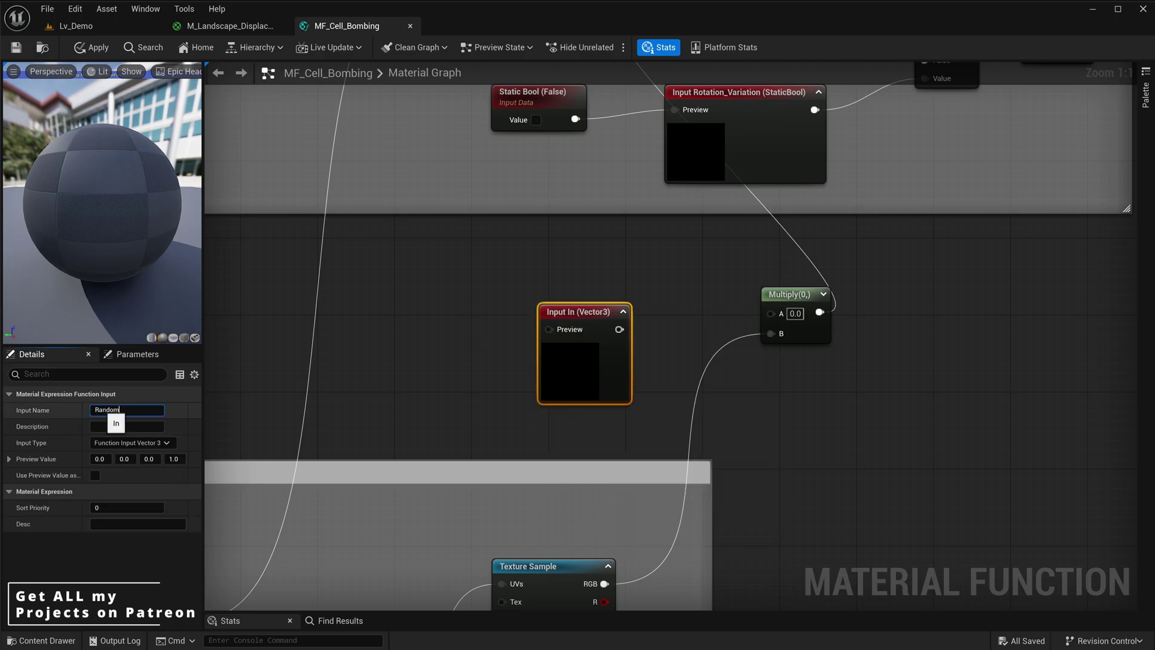
{"action": "type", "text": "Random_Offset_Variation"}
{"action": "key", "text": "Return"}
{"action": "left_click_drag", "start_coordinate": [623, 389], "coordinate": [556, 371]}
{"action": "left_click_drag", "start_coordinate": [639, 312], "coordinate": [771, 311]}
{"action": "scroll", "coordinate": [771, 311], "scroll_direction": "down", "scroll_amount": 2}
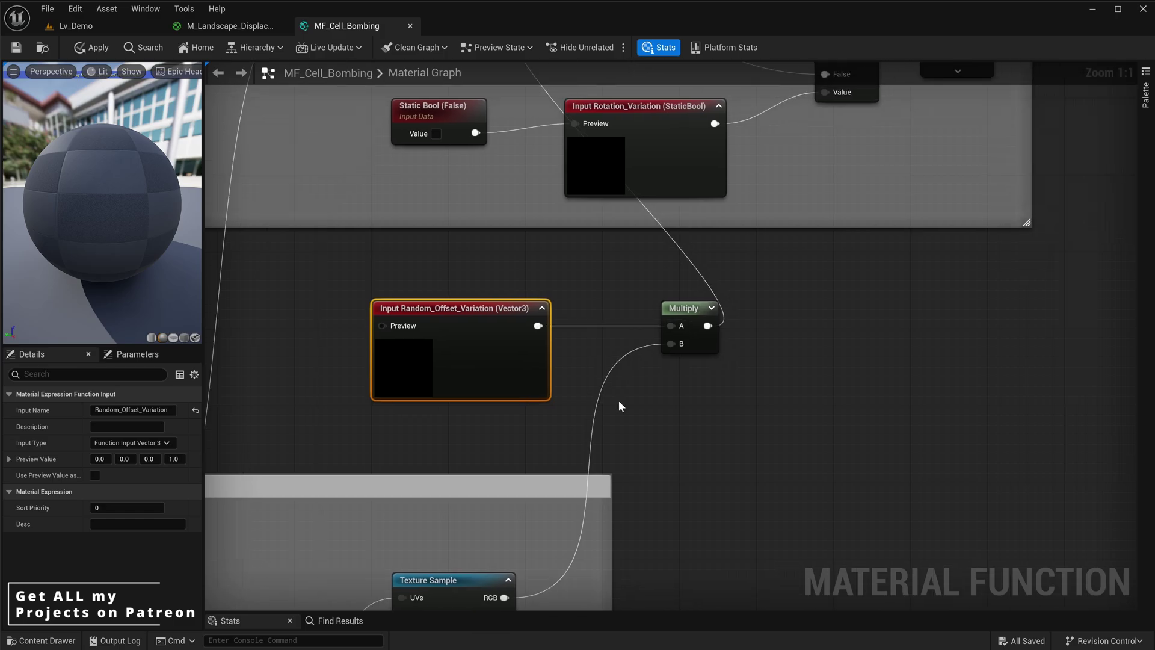
Enclose the Random_Offset_Variation input and its Multiply in a comment titled Random_Offset
{"action": "left_click_drag", "start_coordinate": [715, 287], "coordinate": [338, 352]}
{"action": "type", "text": "cRandom_Offset"}
{"action": "key", "text": "Return"}
Bring the T_Voronoi_4k texture from the content drawer into the graph as a Texture Sample beyond the Chaotic_Rotation group
{"action": "right_click_drag", "start_coordinate": [647, 337], "coordinate": [680, 355]}
{"action": "scroll", "coordinate": [679, 355], "scroll_direction": "down", "scroll_amount": 2}
{"action": "right_click_drag", "start_coordinate": [780, 320], "coordinate": [630, 409]}
{"action": "left_click_drag", "start_coordinate": [518, 257], "coordinate": [531, 225]}
{"action": "scroll", "coordinate": [745, 273], "scroll_direction": "up", "scroll_amount": 1}
{"action": "right_click_drag", "start_coordinate": [744, 273], "coordinate": [700, 329]}
{"action": "right_click_drag", "start_coordinate": [841, 257], "coordinate": [585, 326]}
{"action": "key", "text": "ctrl+space"}
{"action": "left_click_drag", "start_coordinate": [448, 538], "coordinate": [666, 248]}
{"action": "left_click_drag", "start_coordinate": [701, 308], "coordinate": [750, 238]}
Duplicate the T_Voronoi_4k Texture Sample and place the copy directly beneath the original
{"action": "key", "text": "ctrl+d"}
{"action": "left_click_drag", "start_coordinate": [807, 351], "coordinate": [761, 391]}
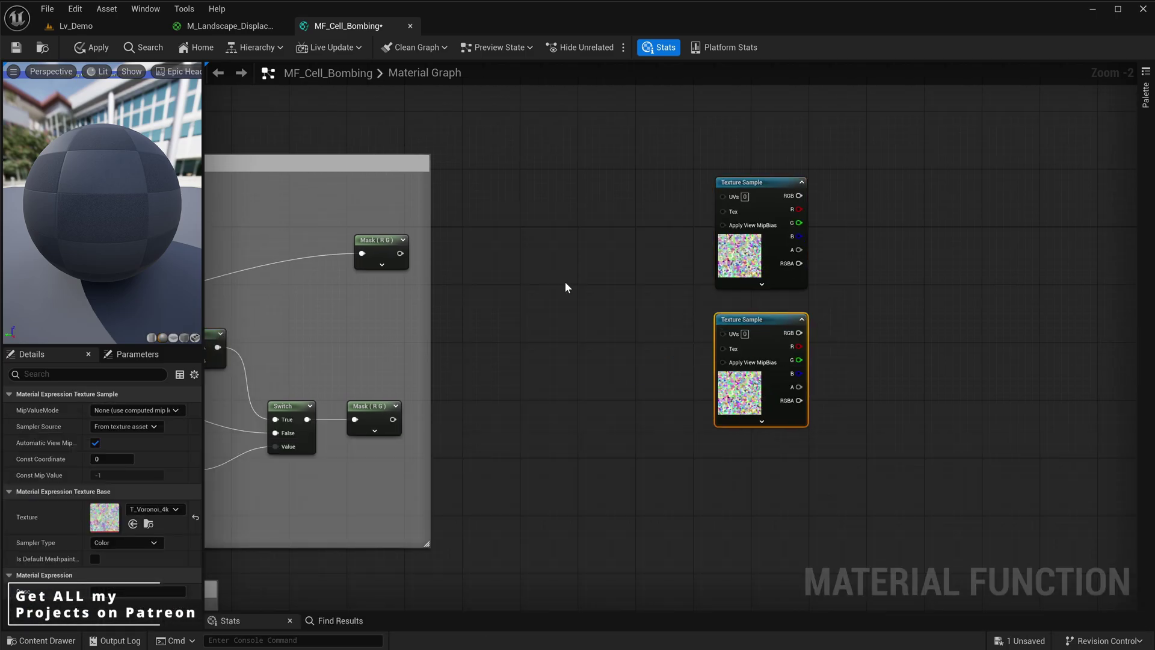
{"action": "left_click", "coordinate": [548, 260]}
Make a third copy of the T_Voronoi_4k Texture Sample above the pair and convert it to a Texture Object
{"action": "right_click_drag", "start_coordinate": [549, 260], "coordinate": [553, 328]}
{"action": "left_click", "coordinate": [758, 328]}
{"action": "key", "text": "ctrl+d"}
{"action": "left_click_drag", "start_coordinate": [840, 415], "coordinate": [544, 184]}
{"action": "right_click", "coordinate": [546, 188]}
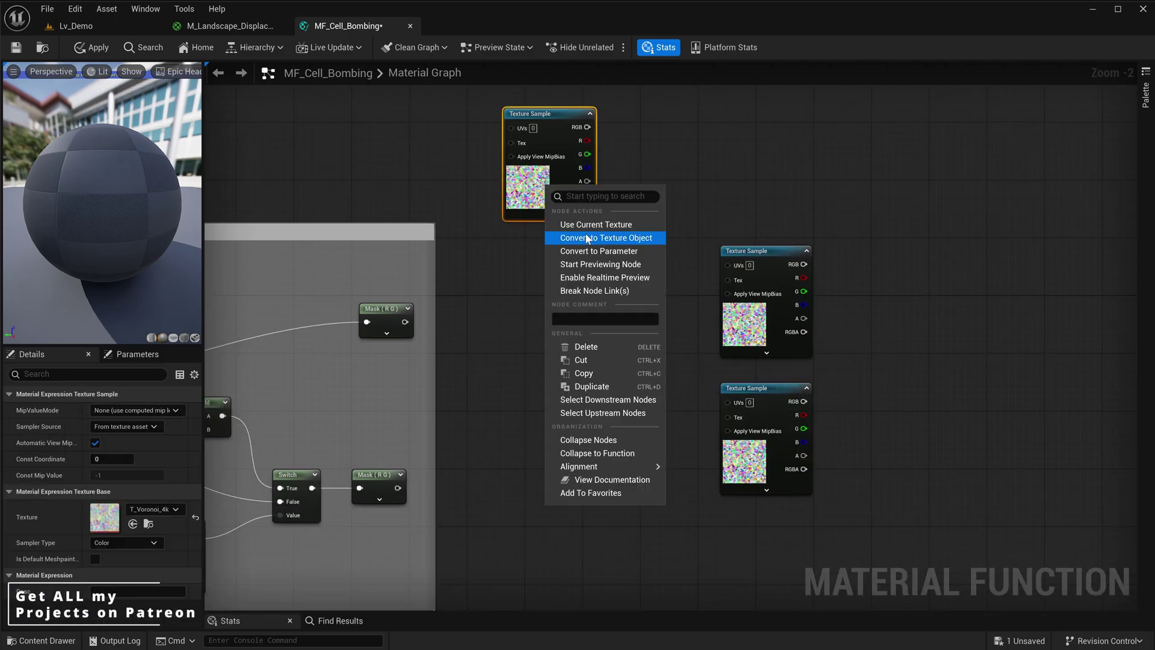
{"action": "left_click", "coordinate": [590, 238]}
Feed the Texture Object into a Texture2D function input and connect that input to Tex of both Texture Samples
{"action": "left_click_drag", "start_coordinate": [528, 121], "coordinate": [727, 280]}
{"action": "type", "text": "funct"}
{"action": "key", "text": "Return"}
{"action": "left_click_drag", "start_coordinate": [642, 142], "coordinate": [728, 417]}
Connect the upper Mask (R G) to the upper Texture Sample's UVs and the lower Mask to the lower sample's UVs
{"action": "scroll", "coordinate": [600, 279], "scroll_direction": "up", "scroll_amount": 1}
{"action": "left_click", "coordinate": [598, 289]}
{"action": "right_click_drag", "start_coordinate": [592, 309], "coordinate": [607, 270]}
{"action": "left_click_drag", "start_coordinate": [388, 290], "coordinate": [763, 226]}
{"action": "left_click_drag", "start_coordinate": [380, 483], "coordinate": [769, 384]}
Tidy the Texture Object, its input and both Texture Samples, and enclose them in a comment titled Texture_Bombing
{"action": "scroll", "coordinate": [974, 165], "scroll_direction": "down", "scroll_amount": 1}
{"action": "right_click_drag", "start_coordinate": [980, 160], "coordinate": [881, 222]}
{"action": "left_click_drag", "start_coordinate": [872, 114], "coordinate": [481, 451]}
{"action": "left_click_drag", "start_coordinate": [712, 340], "coordinate": [799, 369]}
{"action": "left_click_drag", "start_coordinate": [955, 137], "coordinate": [580, 298]}
{"action": "left_click_drag", "start_coordinate": [908, 210], "coordinate": [543, 489]}
{"action": "type", "text": "c"}
{"action": "type", "text": "Texture_Bombinhg"}
{"action": "key", "text": "Return"}
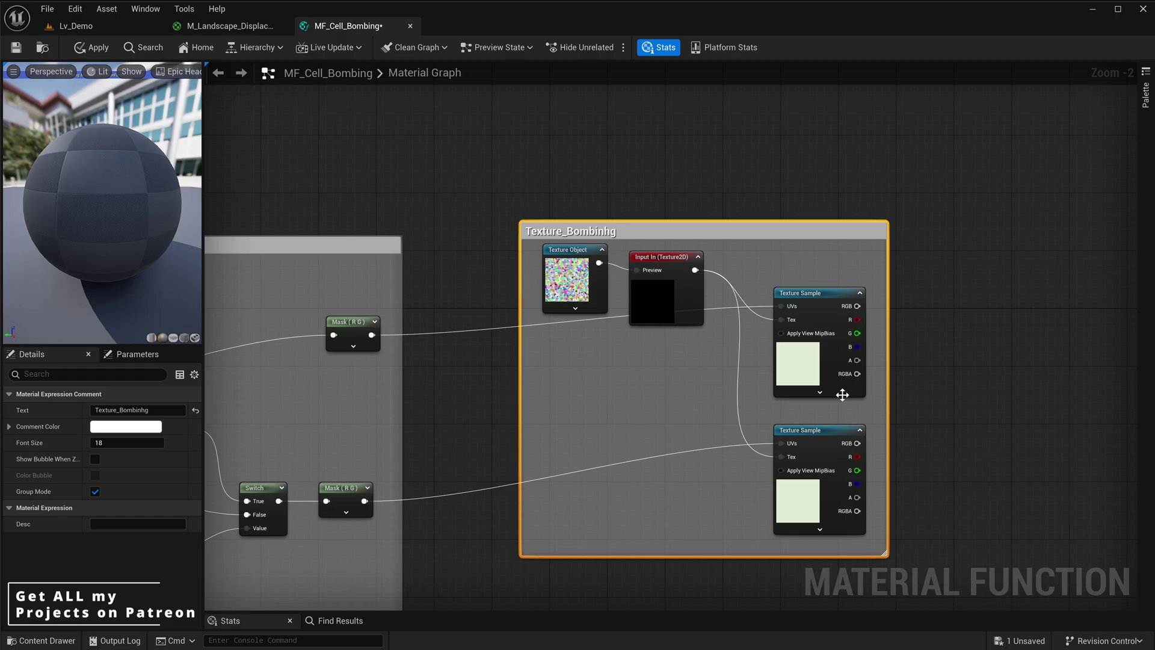
{"action": "double_click", "coordinate": [693, 229]}
{"action": "type", "text": "g"}
{"action": "key", "text": "Return"}
{"action": "left_click", "coordinate": [594, 521]}
Add a Multiply node in the empty space beside the Base_Mask group's Texture Sample
{"action": "scroll", "coordinate": [595, 521], "scroll_direction": "down", "scroll_amount": 2}
{"action": "right_click_drag", "start_coordinate": [594, 520], "coordinate": [725, 269]}
{"action": "right_click_drag", "start_coordinate": [397, 518], "coordinate": [568, 350]}
{"action": "scroll", "coordinate": [397, 242], "scroll_direction": "up", "scroll_amount": 1}
{"action": "right_click_drag", "start_coordinate": [397, 243], "coordinate": [442, 303]}
{"action": "right_click_drag", "start_coordinate": [739, 370], "coordinate": [755, 301]}
{"action": "right_click_drag", "start_coordinate": [706, 429], "coordinate": [676, 275]}
{"action": "left_click", "coordinate": [703, 262]}
{"action": "scroll", "coordinate": [651, 278], "scroll_direction": "up", "scroll_amount": 3}
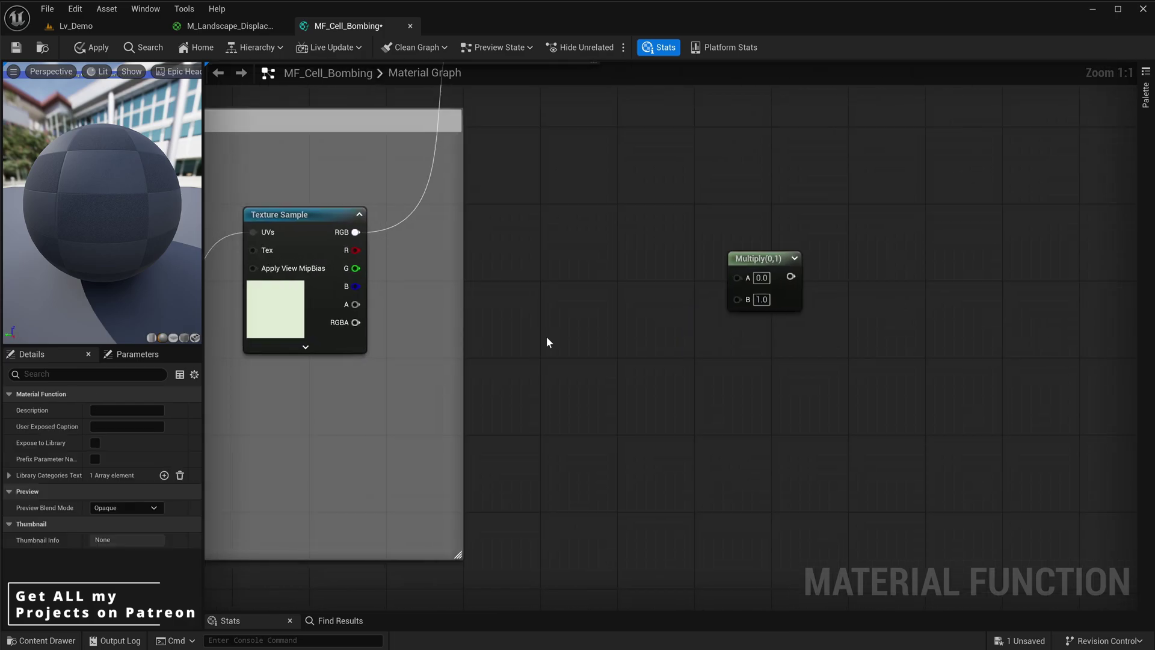
Add a function input near the new Multiply and name it Random_Rotation_Variation
{"action": "right_click", "coordinate": [543, 331]}
{"action": "type", "text": "fiunct"}
{"action": "key", "text": "BackSpace"}
{"action": "key", "text": "BackSpace"}
{"action": "key", "text": "BackSpace"}
{"action": "key", "text": "BackSpace"}
{"action": "key", "text": "BackSpace"}
{"action": "type", "text": "unc"}
{"action": "key", "text": "Return"}
{"action": "left_click", "coordinate": [122, 410]}
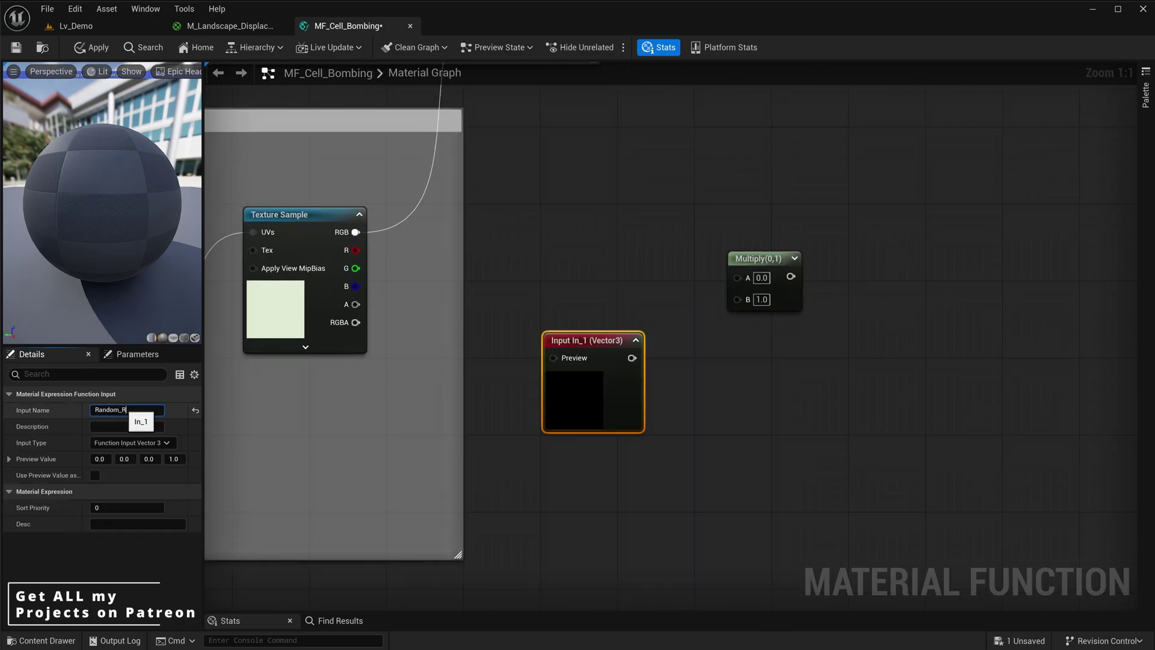
{"action": "type", "text": "Random_Rotation_Variation"}
{"action": "key", "text": "Return"}
Set Random_Rotation_Variation's type to Scalar and connect it to Multiply's B, with Base_Mask's Texture Sample R connected to A
{"action": "left_click_drag", "start_coordinate": [624, 417], "coordinate": [554, 414]}
{"action": "left_click", "coordinate": [169, 444]}
{"action": "left_click", "coordinate": [151, 455]}
{"action": "left_click_drag", "start_coordinate": [643, 354], "coordinate": [735, 303]}
{"action": "left_click_drag", "start_coordinate": [359, 254], "coordinate": [745, 233]}
Enclose the Random_Rotation_Variation input and its Multiply in a comment titled Random_Rotation
{"action": "left_click_drag", "start_coordinate": [840, 211], "coordinate": [554, 380]}
{"action": "type", "text": "cR"}
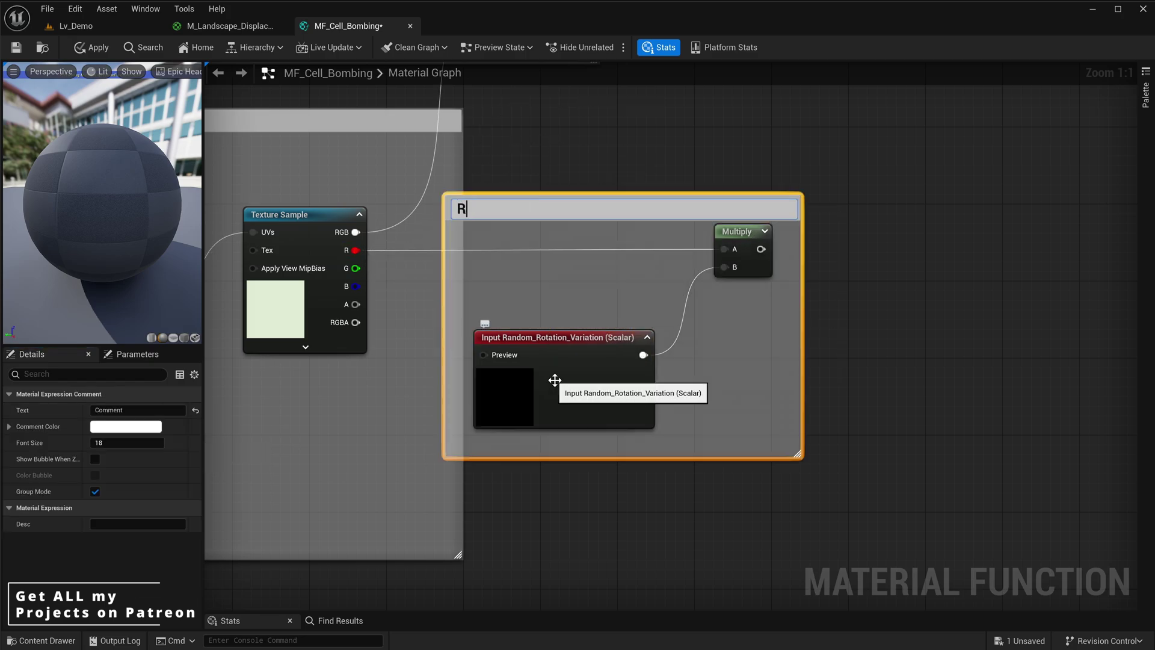
{"action": "type", "text": "andom_Rotation"}
{"action": "key", "text": "Return"}
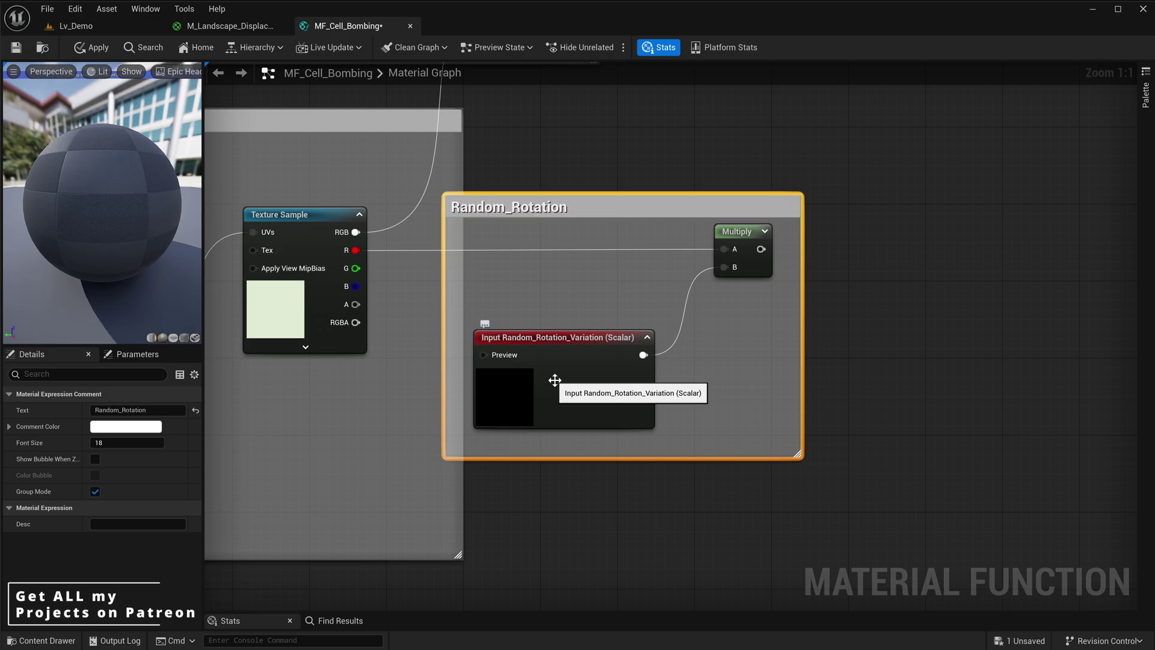
Add a Multiply node in the empty space beyond the Random_Rotation comment with its B value set to -1
{"action": "right_click_drag", "start_coordinate": [879, 223], "coordinate": [751, 318]}
{"action": "scroll", "coordinate": [750, 319], "scroll_direction": "down", "scroll_amount": 4}
{"action": "right_click_drag", "start_coordinate": [821, 187], "coordinate": [338, 453]}
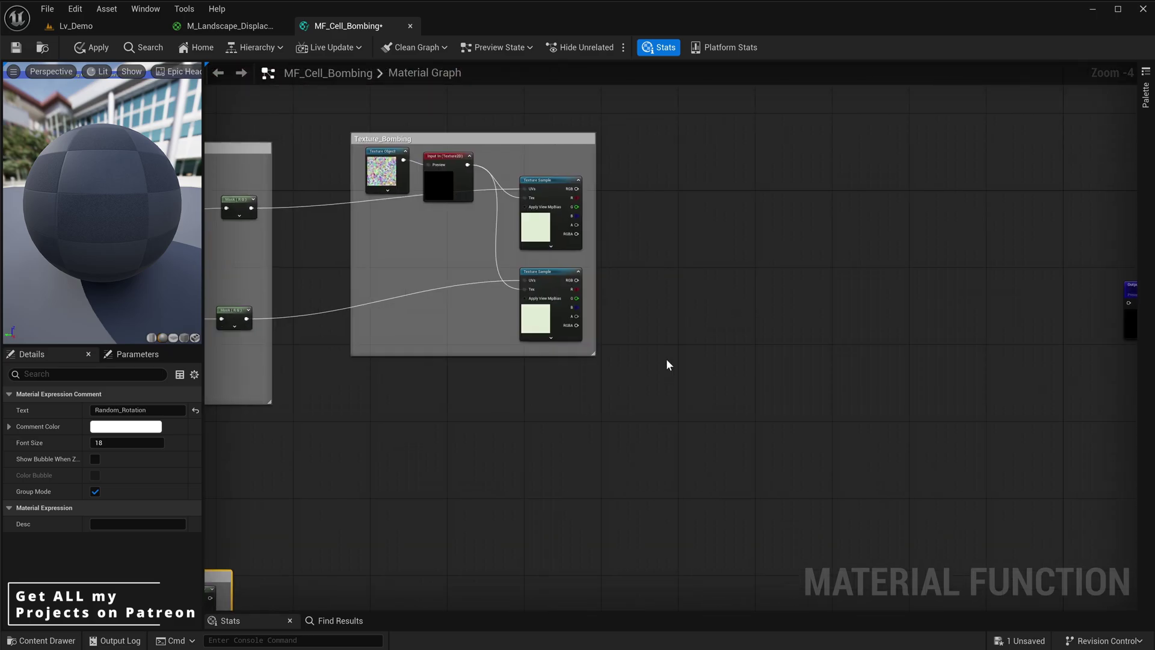
{"action": "right_click_drag", "start_coordinate": [667, 366], "coordinate": [643, 357]}
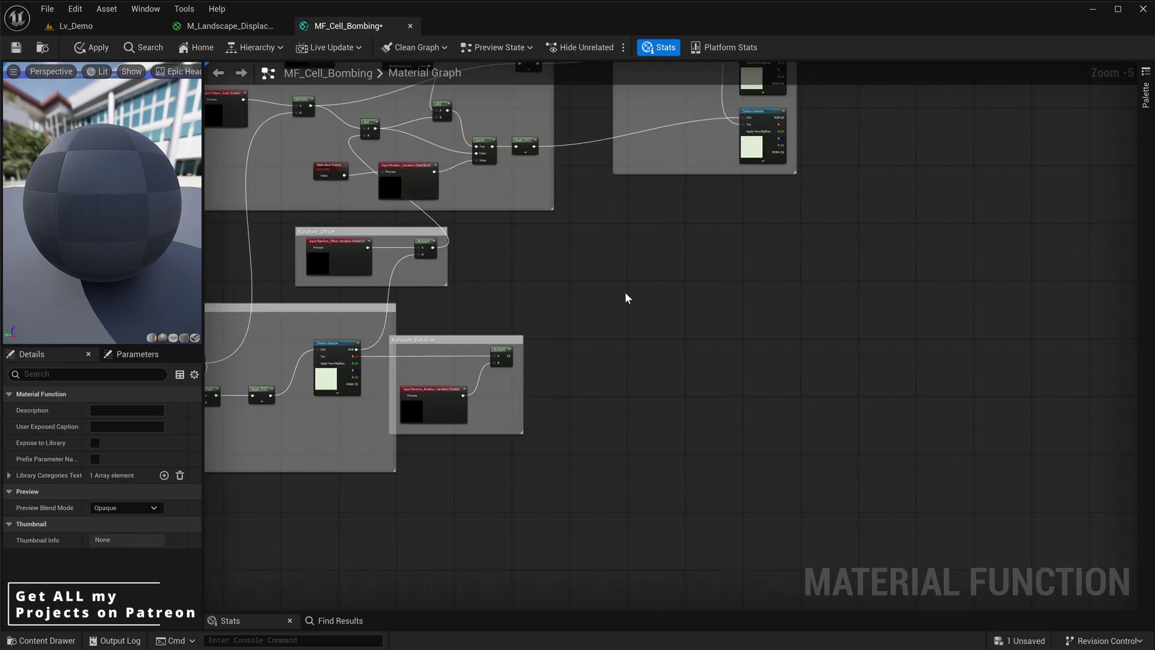
{"action": "scroll", "coordinate": [659, 300], "scroll_direction": "up", "scroll_amount": 3}
{"action": "right_click_drag", "start_coordinate": [659, 300], "coordinate": [614, 273]}
{"action": "scroll", "coordinate": [494, 271], "scroll_direction": "up", "scroll_amount": 2}
{"action": "mouse_move", "coordinate": [494, 271]}
{"action": "right_mouse_down"}
{"action": "mouse_move", "coordinate": [485, 266]}
{"action": "mouse_move", "coordinate": [498, 257]}
{"action": "right_mouse_up"}
{"action": "key", "text": "m"}
{"action": "left_click", "coordinate": [521, 246]}
{"action": "left_click", "coordinate": [551, 291]}
{"action": "type", "text": "-1"}
{"action": "key", "text": "Return"}
Feed the new Multiply's output into the Rotation Amount of a new RotateAboutWorldAxis_cheap node
{"action": "left_click_drag", "start_coordinate": [584, 268], "coordinate": [678, 263]}
{"action": "type", "text": "rotate ab"}
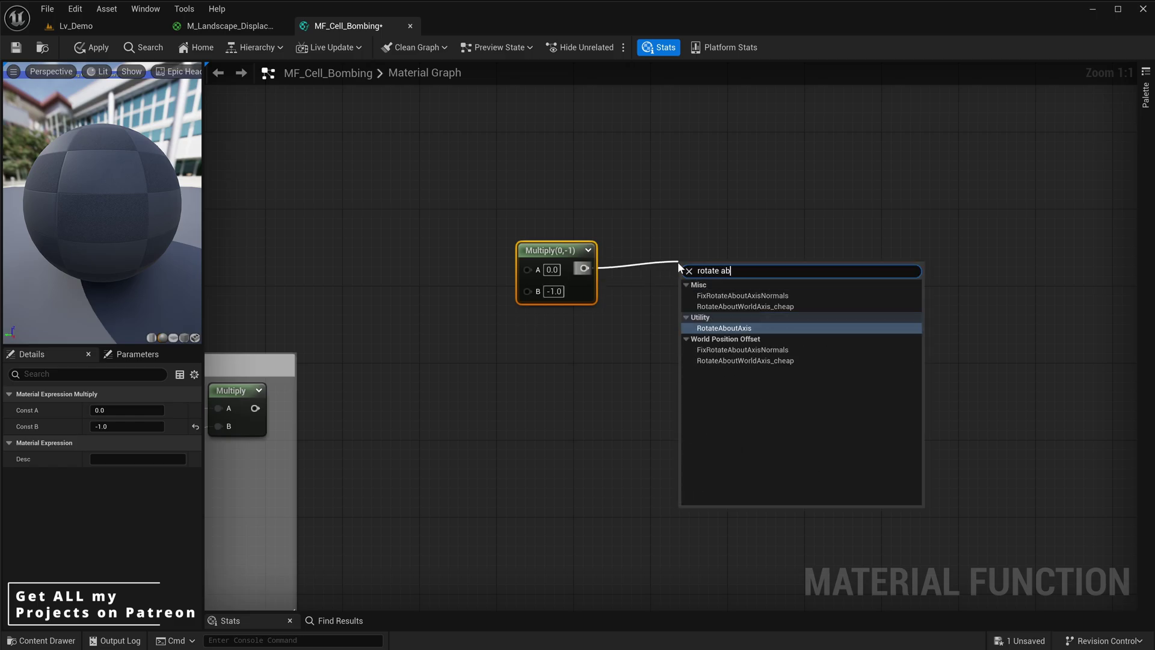
{"action": "left_click", "coordinate": [775, 308]}
{"action": "left_click", "coordinate": [702, 365]}
{"action": "right_click_drag", "start_coordinate": [702, 365], "coordinate": [658, 468]}
{"action": "left_click", "coordinate": [508, 375]}
{"action": "type", "text": "30"}
{"action": "key", "text": "Return"}
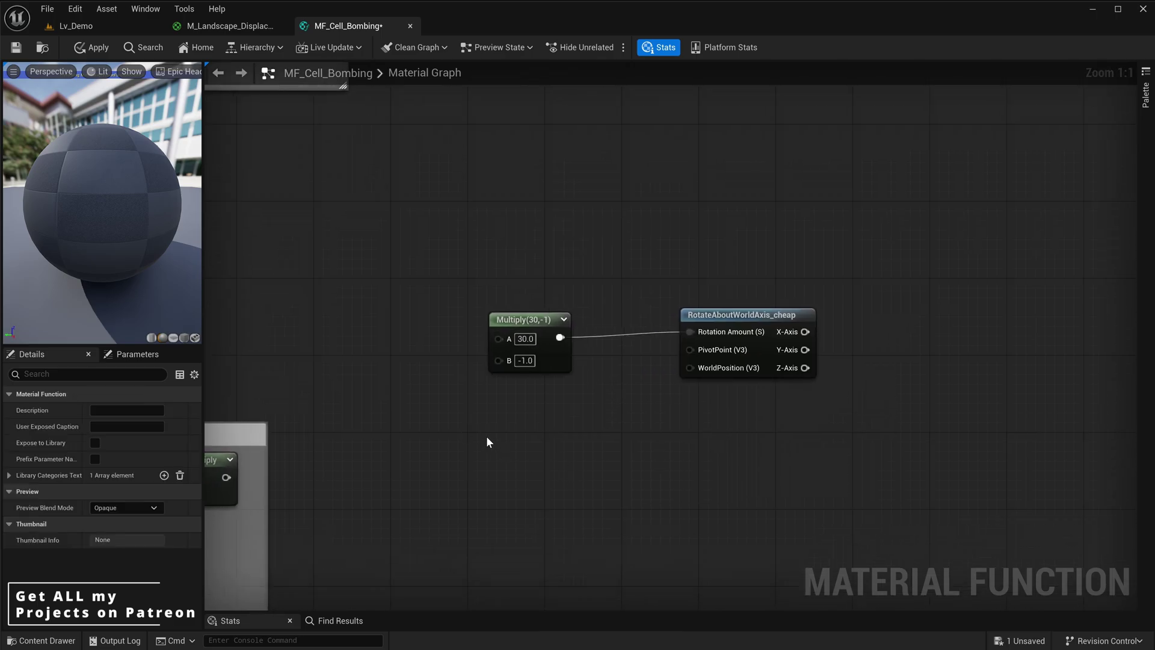
{"action": "key", "text": "ctrl+z"}
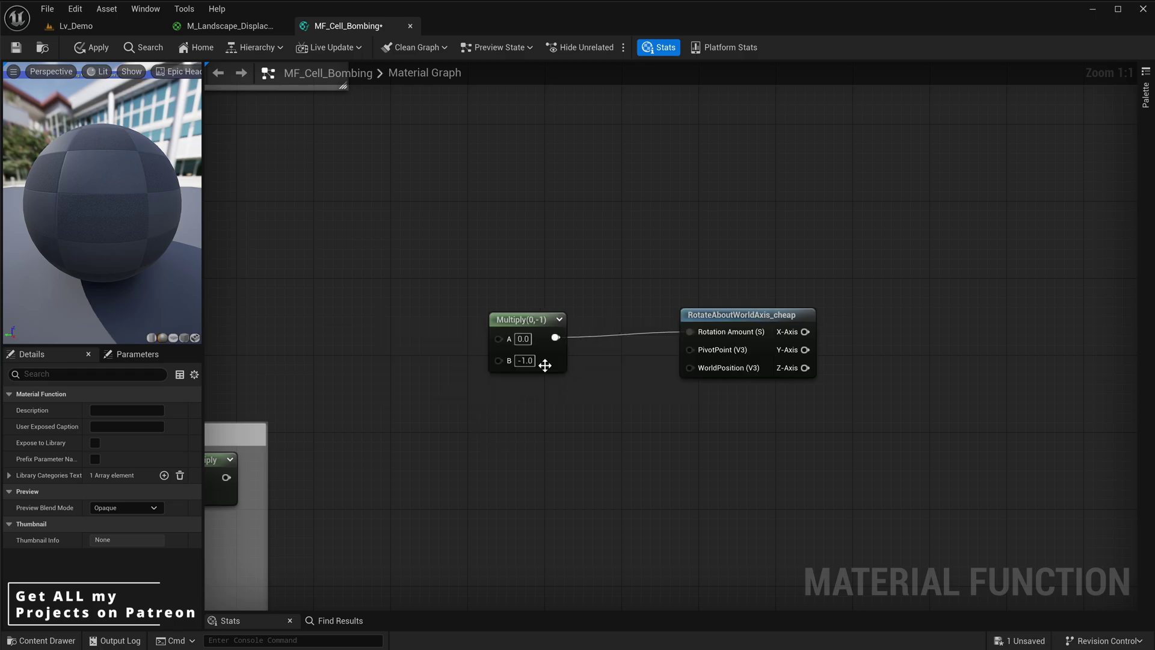
Add a Constant3Vector of 0,0,0 below the Multiply and connect it to RotateAboutWorldAxis_cheap's PivotPoint
{"action": "right_click_drag", "start_coordinate": [447, 455], "coordinate": [449, 443]}
{"action": "key", "text": "3"}
{"action": "left_click", "coordinate": [461, 417]}
{"action": "left_click_drag", "start_coordinate": [581, 443], "coordinate": [702, 339]}
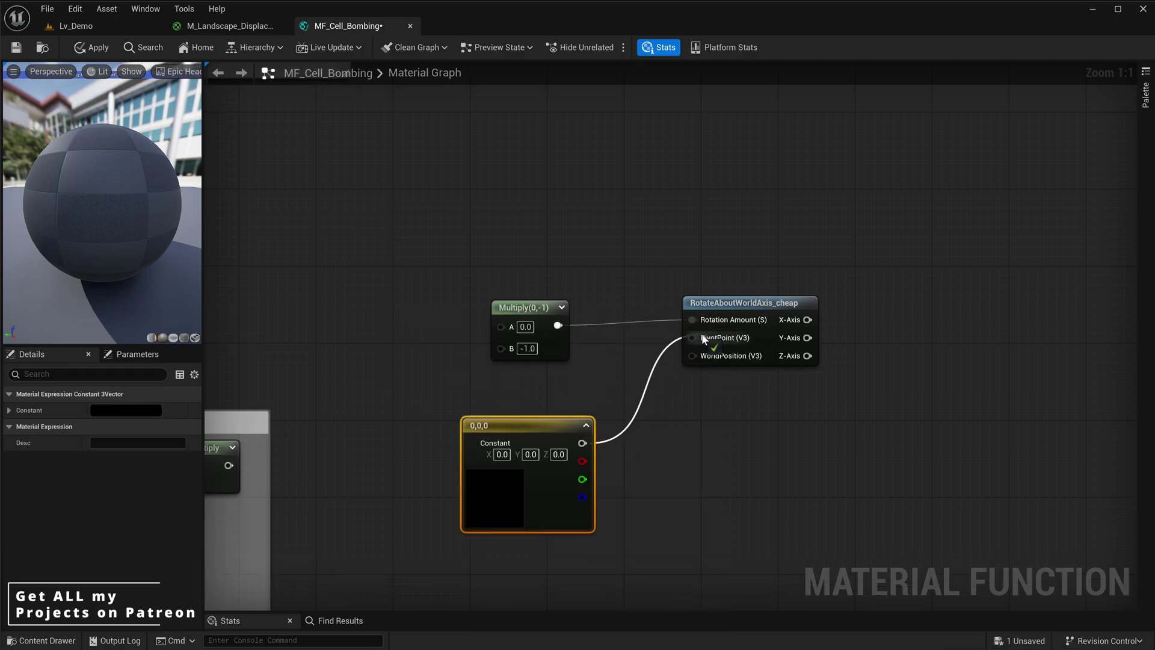
{"action": "left_click", "coordinate": [709, 431]}
Connect the lower Texture_Bombing Texture Sample's RGB to RotateAboutWorldAxis_cheap's WorldPosition, and shift that sample slightly left of the upper one
{"action": "right_click_drag", "start_coordinate": [709, 431], "coordinate": [756, 401]}
{"action": "scroll", "coordinate": [607, 240], "scroll_direction": "down", "scroll_amount": 2}
{"action": "right_click_drag", "start_coordinate": [685, 129], "coordinate": [424, 426]}
{"action": "left_click_drag", "start_coordinate": [669, 190], "coordinate": [471, 584]}
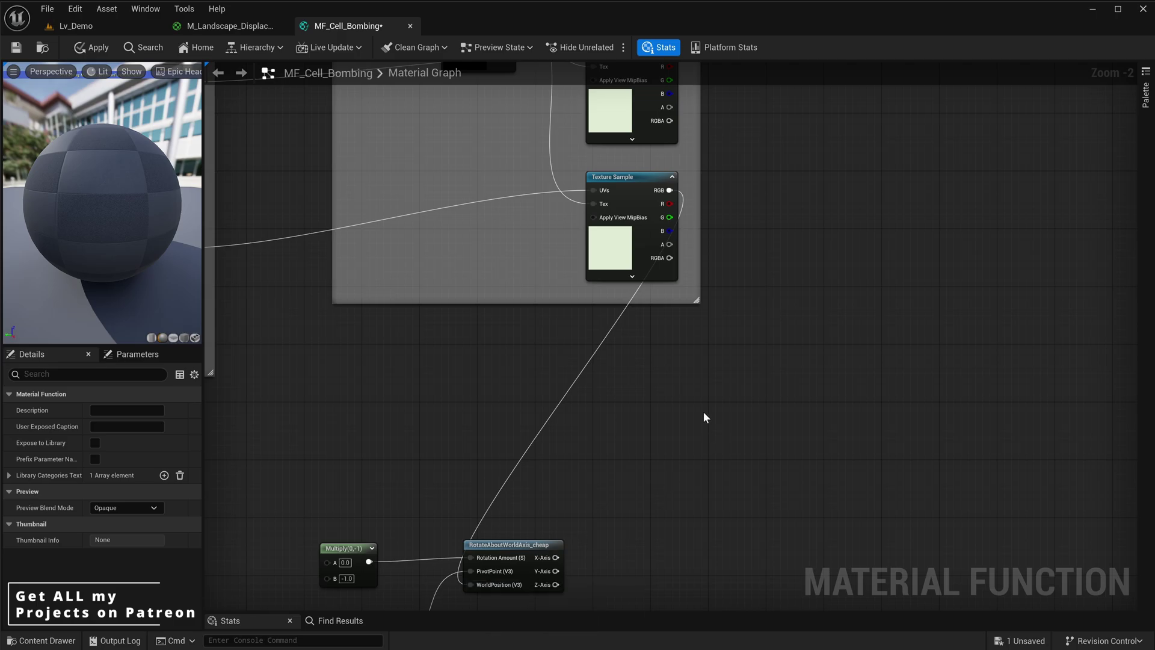
{"action": "scroll", "coordinate": [697, 415], "scroll_direction": "down", "scroll_amount": 1}
{"action": "right_click_drag", "start_coordinate": [684, 422], "coordinate": [716, 315]}
{"action": "left_click_drag", "start_coordinate": [652, 149], "coordinate": [583, 148]}
{"action": "left_click", "coordinate": [479, 293]}
Connect the Random_Rotation group's Multiply output to input A of the Multiply by -1
{"action": "right_click_drag", "start_coordinate": [475, 293], "coordinate": [750, 234]}
{"action": "right_click_drag", "start_coordinate": [560, 345], "coordinate": [603, 335]}
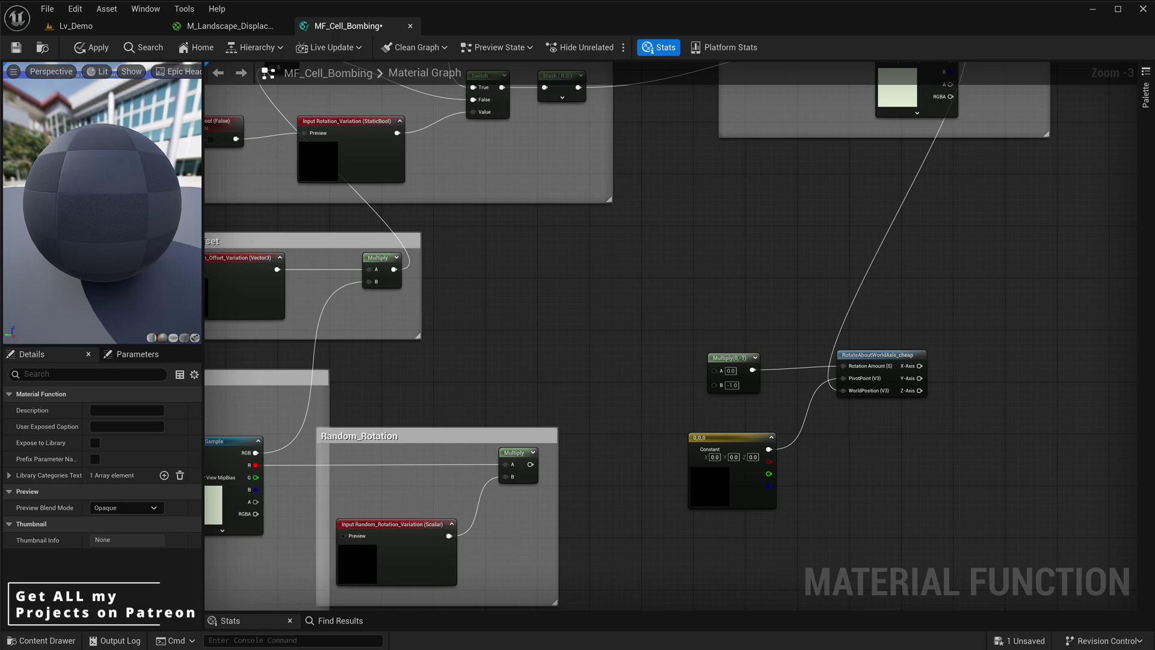
{"action": "right_click_drag", "start_coordinate": [534, 433], "coordinate": [485, 358]}
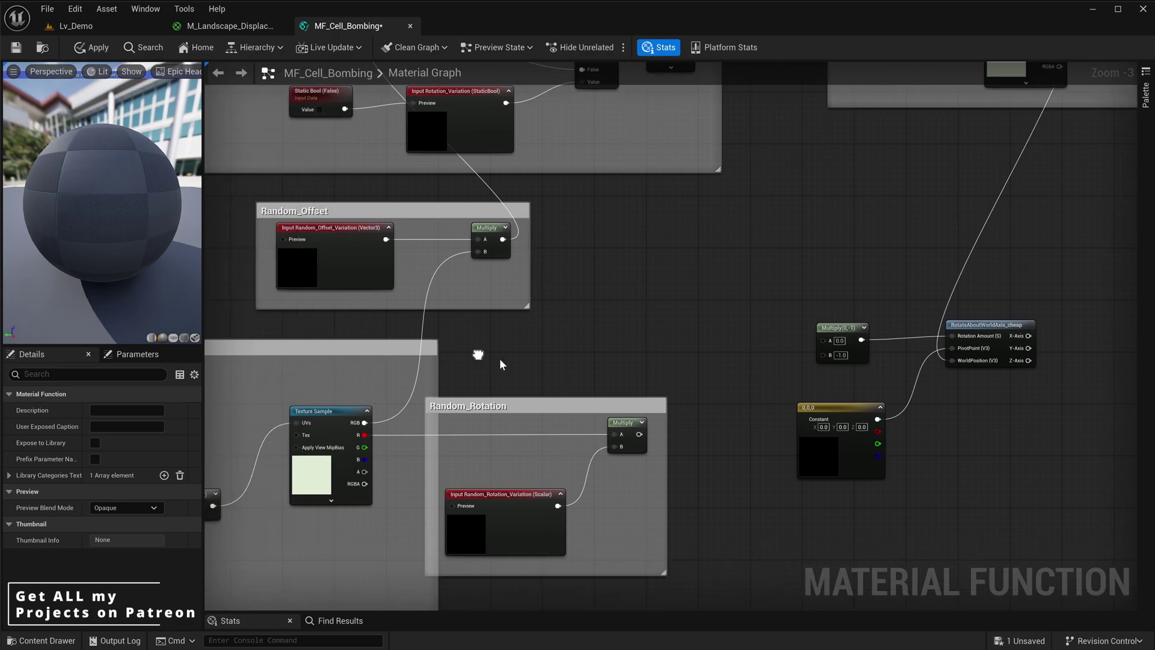
{"action": "left_click_drag", "start_coordinate": [638, 434], "coordinate": [822, 341]}
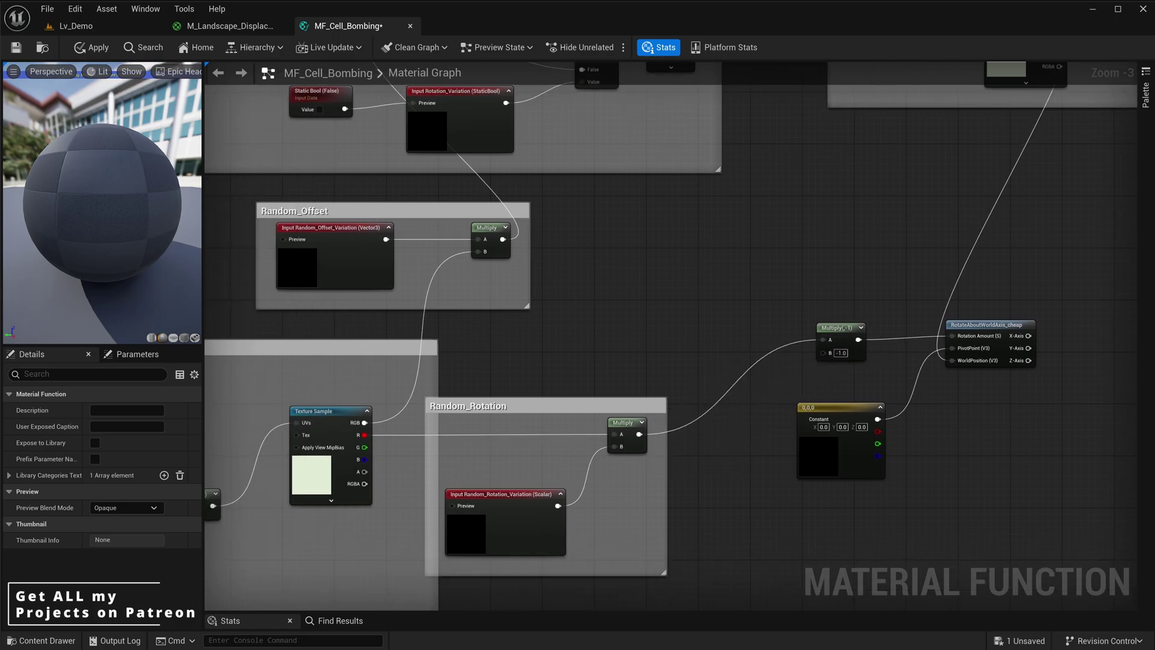
Add a StaticBool node below the 0,0,0 constant and connect it to a new function input
{"action": "right_click_drag", "start_coordinate": [1136, 308], "coordinate": [948, 317]}
{"action": "right_click_drag", "start_coordinate": [871, 410], "coordinate": [718, 360]}
{"action": "scroll", "coordinate": [718, 359], "scroll_direction": "up", "scroll_amount": 1}
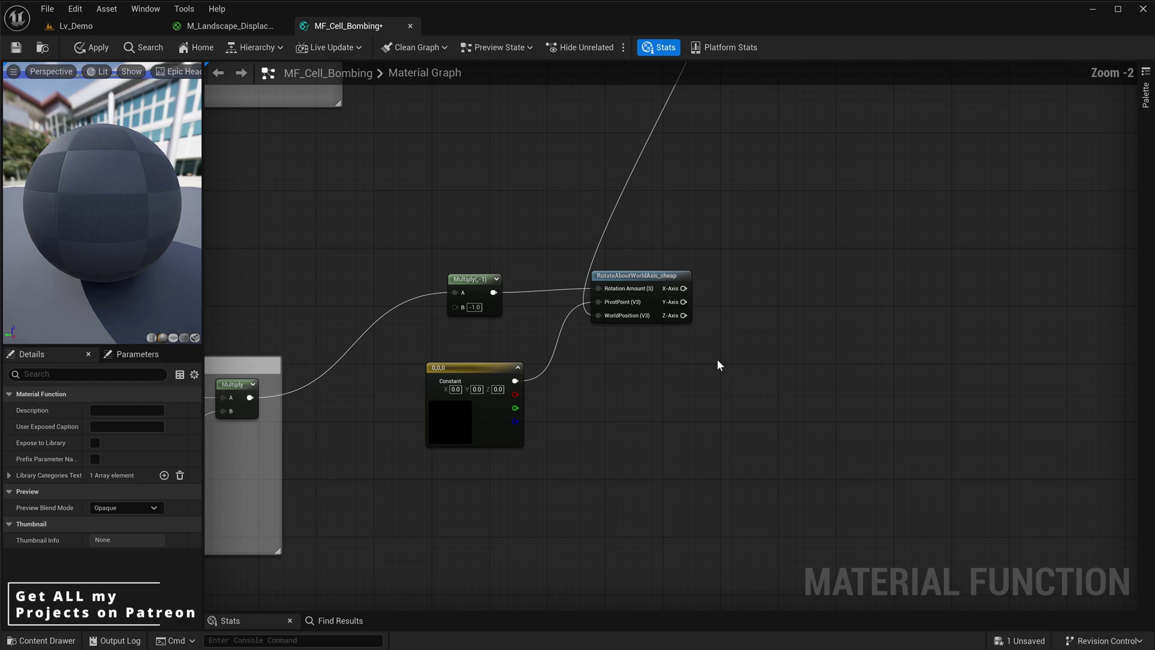
{"action": "right_click", "coordinate": [376, 345]}
{"action": "type", "text": "stat"}
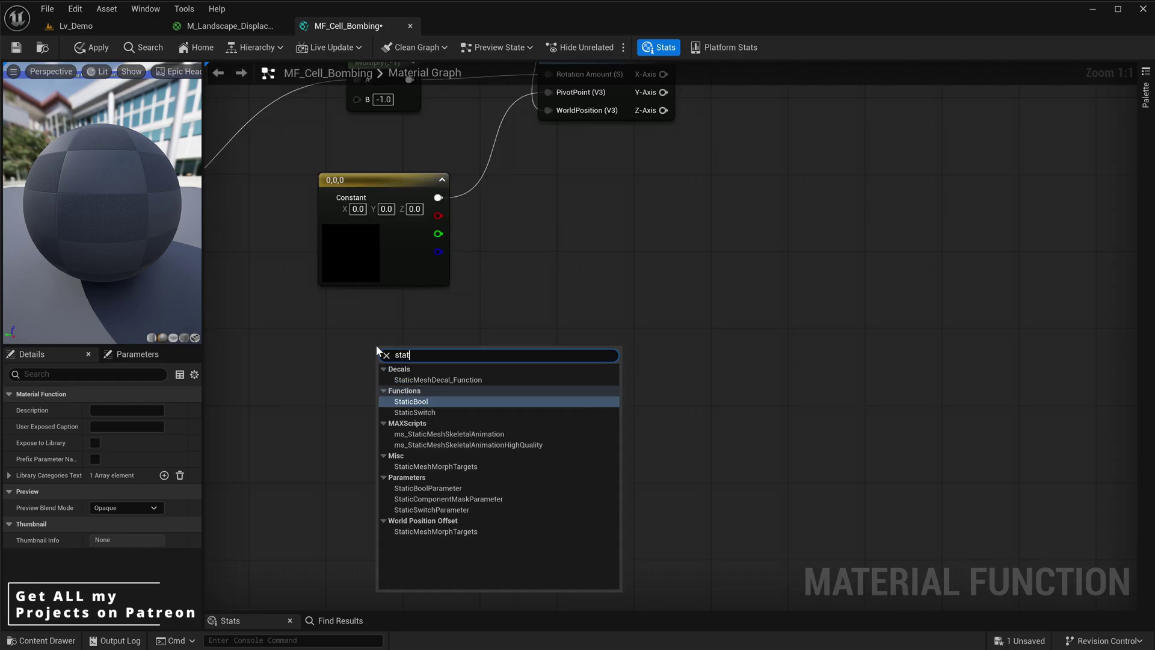
{"action": "key", "text": "Return"}
{"action": "left_click_drag", "start_coordinate": [461, 380], "coordinate": [544, 366]}
{"action": "type", "text": "func"}
{"action": "key", "text": "Return"}
Name the new static bool function input Normal_Map?
{"action": "left_click", "coordinate": [127, 410]}
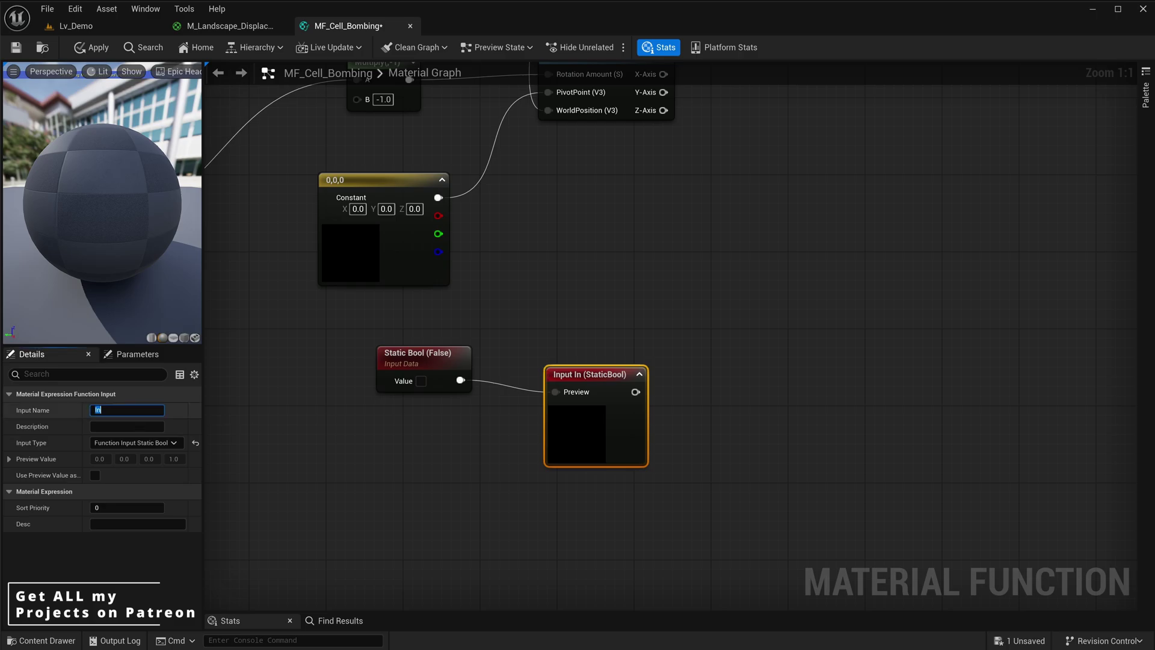
{"action": "key", "text": "Return"}
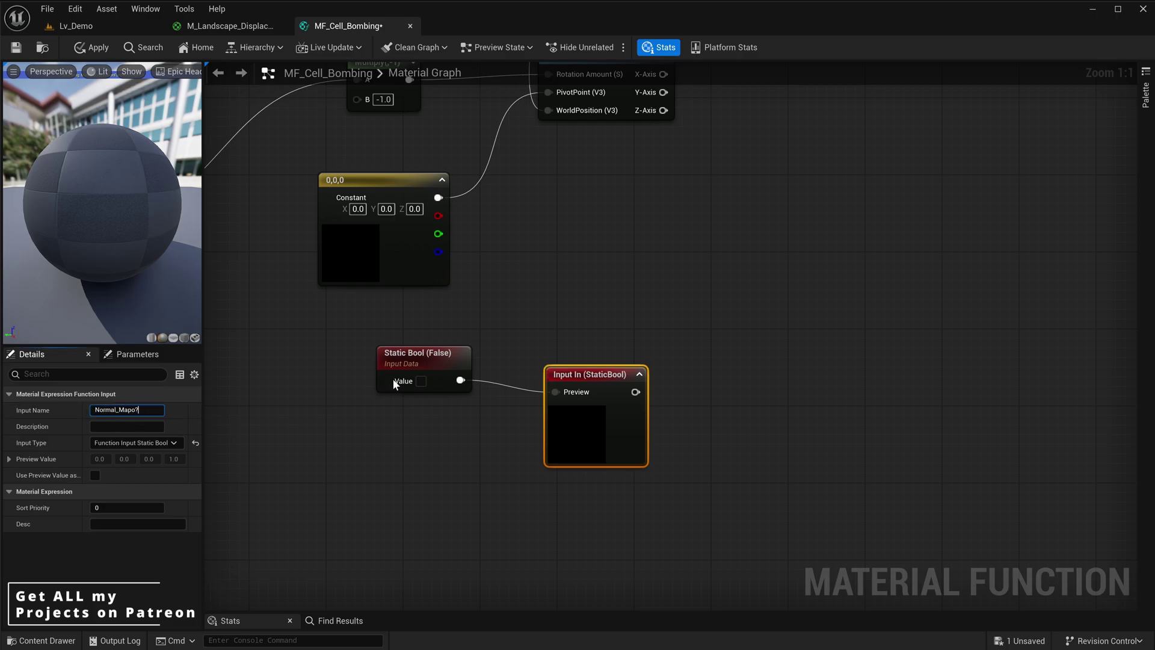
{"action": "left_click", "coordinate": [710, 305]}
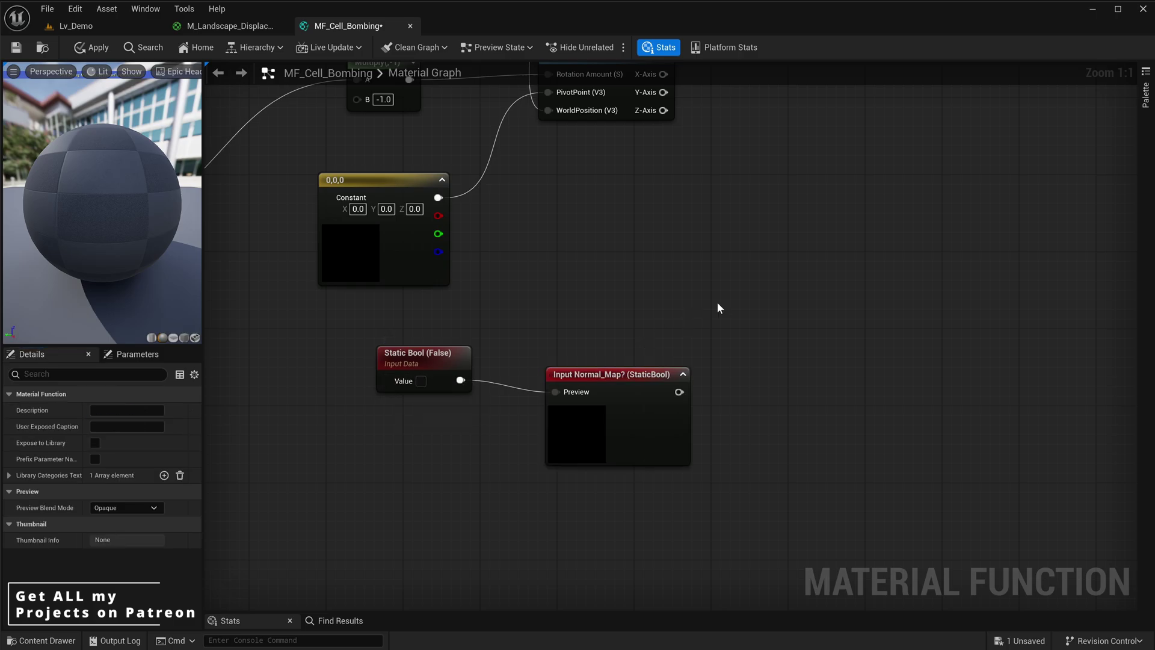
Add a StaticSwitch node to the right of RotateAboutWorldAxis_cheap
{"action": "right_click", "coordinate": [549, 217]}
{"action": "type", "text": "static sw"}
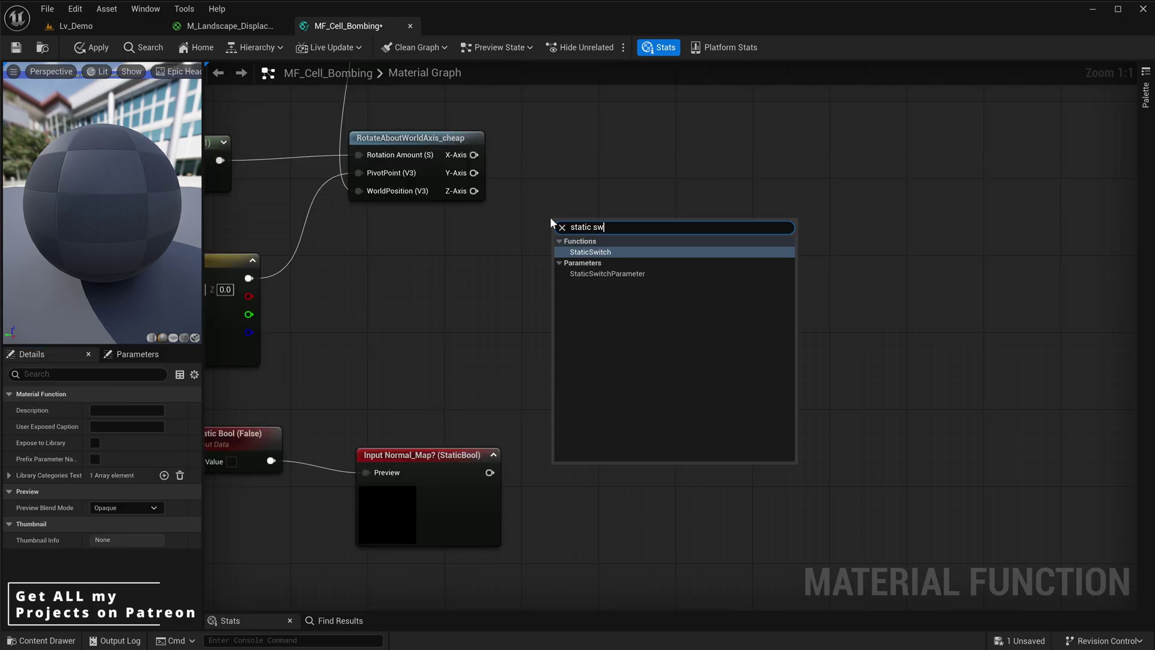
{"action": "key", "text": "Return"}
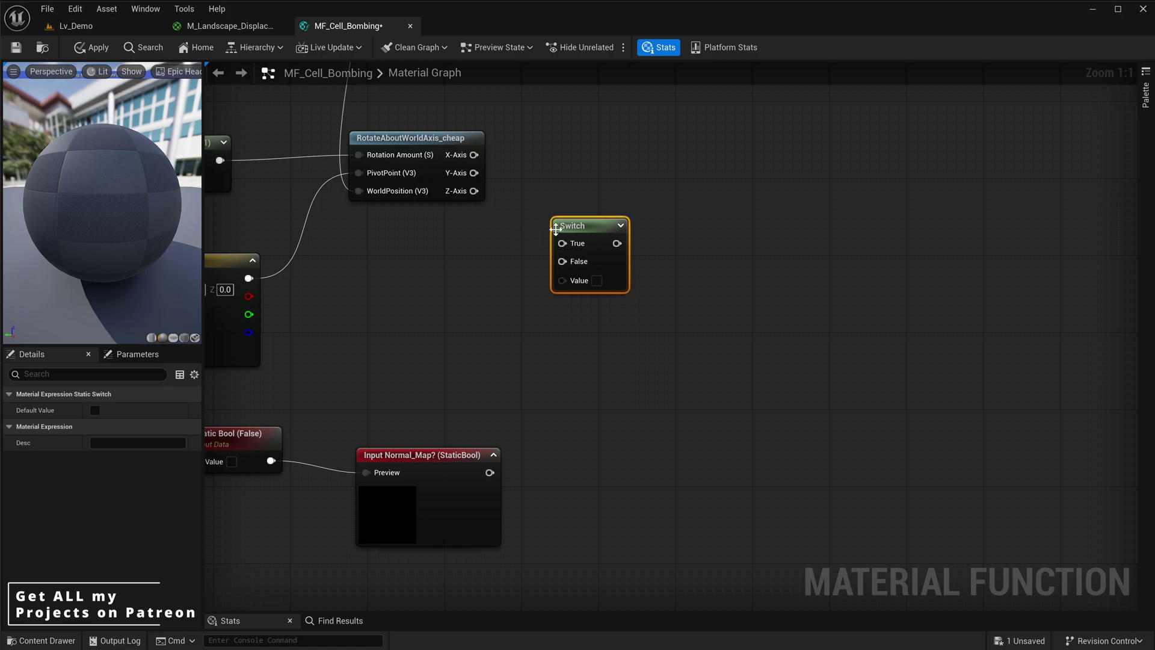
{"action": "left_click_drag", "start_coordinate": [555, 227], "coordinate": [611, 227]}
{"action": "left_click_drag", "start_coordinate": [630, 304], "coordinate": [622, 283]}
Connect the Normal_Map? input to the Switch's Value
{"action": "right_click_drag", "start_coordinate": [506, 262], "coordinate": [525, 327]}
{"action": "scroll", "coordinate": [511, 266], "scroll_direction": "down", "scroll_amount": 1}
{"action": "right_click_drag", "start_coordinate": [511, 267], "coordinate": [464, 425]}
{"action": "right_click_drag", "start_coordinate": [536, 316], "coordinate": [571, 246]}
{"action": "left_click_drag", "start_coordinate": [636, 379], "coordinate": [734, 307]}
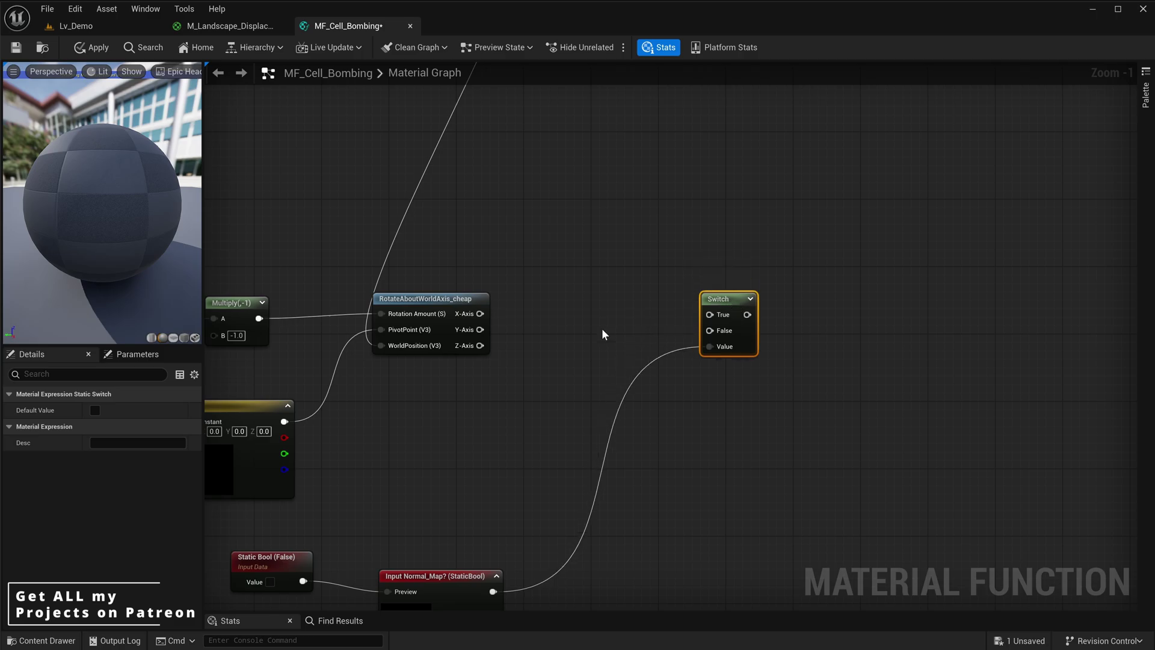
Place an Add node between RotateAboutWorldAxis_cheap and the Switch, and connect the Z-Axis output to its A
{"action": "left_click", "coordinate": [632, 320]}
{"action": "key", "text": "a"}
{"action": "left_click", "coordinate": [573, 310]}
{"action": "right_click_drag", "start_coordinate": [570, 365], "coordinate": [559, 354]}
{"action": "scroll", "coordinate": [556, 353], "scroll_direction": "up", "scroll_amount": 1}
{"action": "left_click_drag", "start_coordinate": [458, 329], "coordinate": [575, 315]}
Connect the lower Texture Sample's RGB to the Add's B and the Add's output to the Switch's True
{"action": "scroll", "coordinate": [576, 314], "scroll_direction": "down", "scroll_amount": 1}
{"action": "right_click_drag", "start_coordinate": [577, 314], "coordinate": [507, 377]}
{"action": "scroll", "coordinate": [507, 378], "scroll_direction": "down", "scroll_amount": 2}
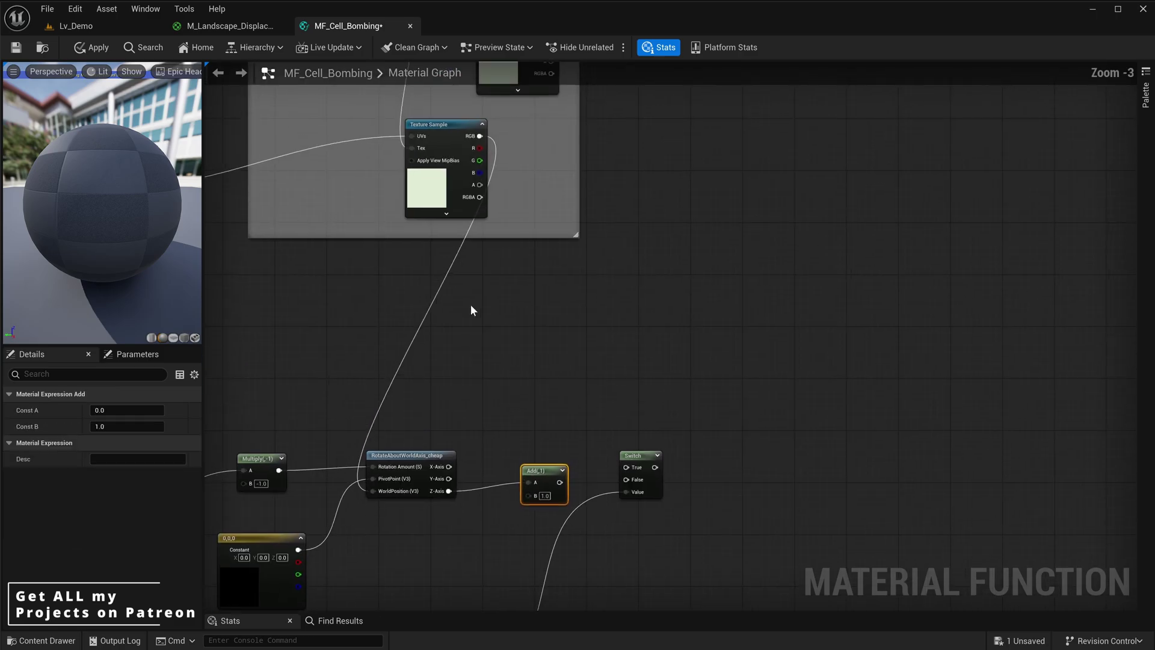
{"action": "left_click_drag", "start_coordinate": [479, 136], "coordinate": [625, 468]}
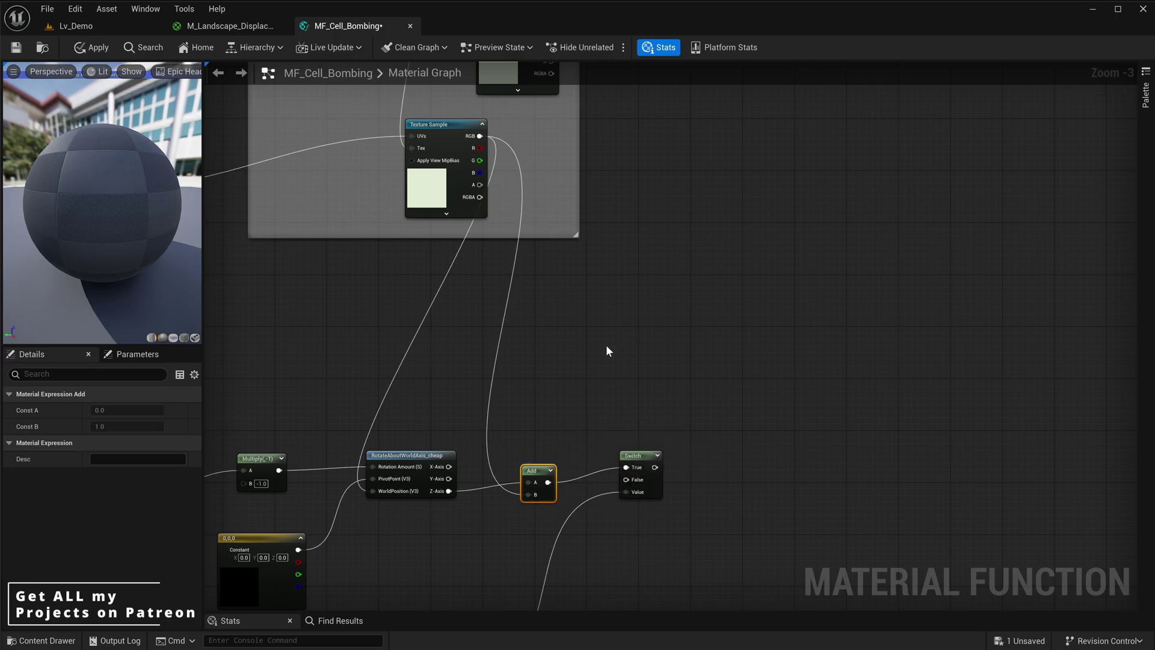
{"action": "left_click", "coordinate": [615, 407]}
Connect the lower Texture Sample's RGB to the Switch's False, and move the Switch farther right and up from the Add
{"action": "left_click_drag", "start_coordinate": [479, 135], "coordinate": [629, 482]}
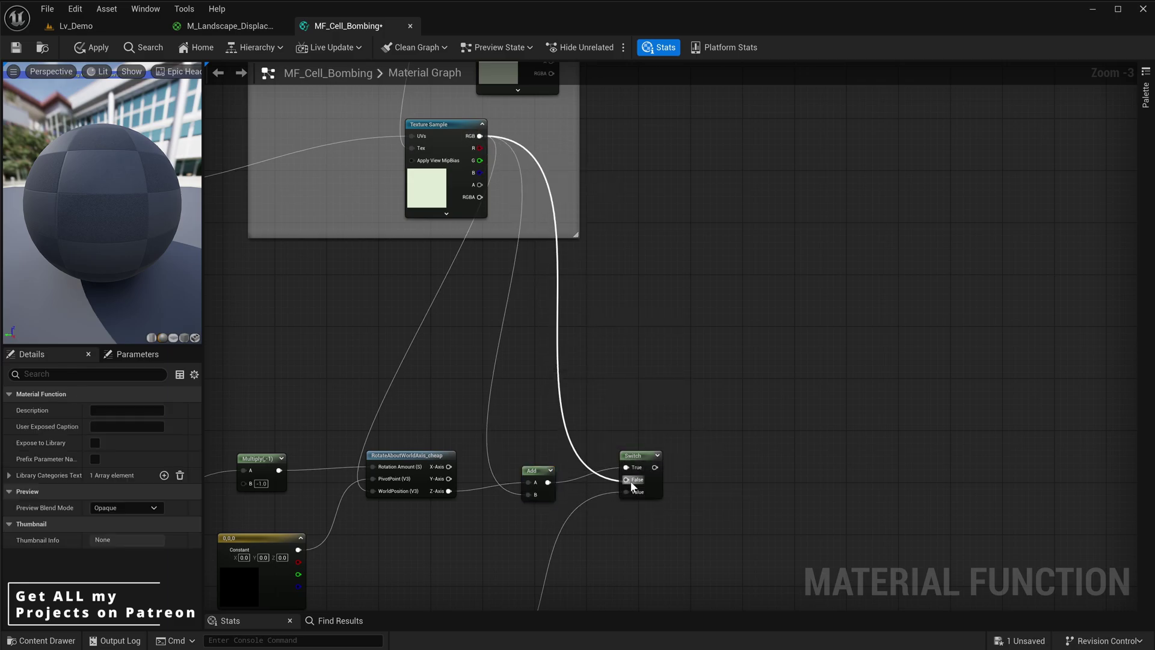
{"action": "right_click_drag", "start_coordinate": [488, 580], "coordinate": [674, 413]}
{"action": "right_click_drag", "start_coordinate": [595, 400], "coordinate": [481, 381]}
{"action": "scroll", "coordinate": [607, 369], "scroll_direction": "up", "scroll_amount": 1}
{"action": "scroll", "coordinate": [656, 269], "scroll_direction": "down", "scroll_amount": 1}
{"action": "right_click_drag", "start_coordinate": [655, 269], "coordinate": [509, 367]}
{"action": "left_click_drag", "start_coordinate": [559, 417], "coordinate": [650, 352]}
{"action": "right_click_drag", "start_coordinate": [651, 357], "coordinate": [734, 275]}
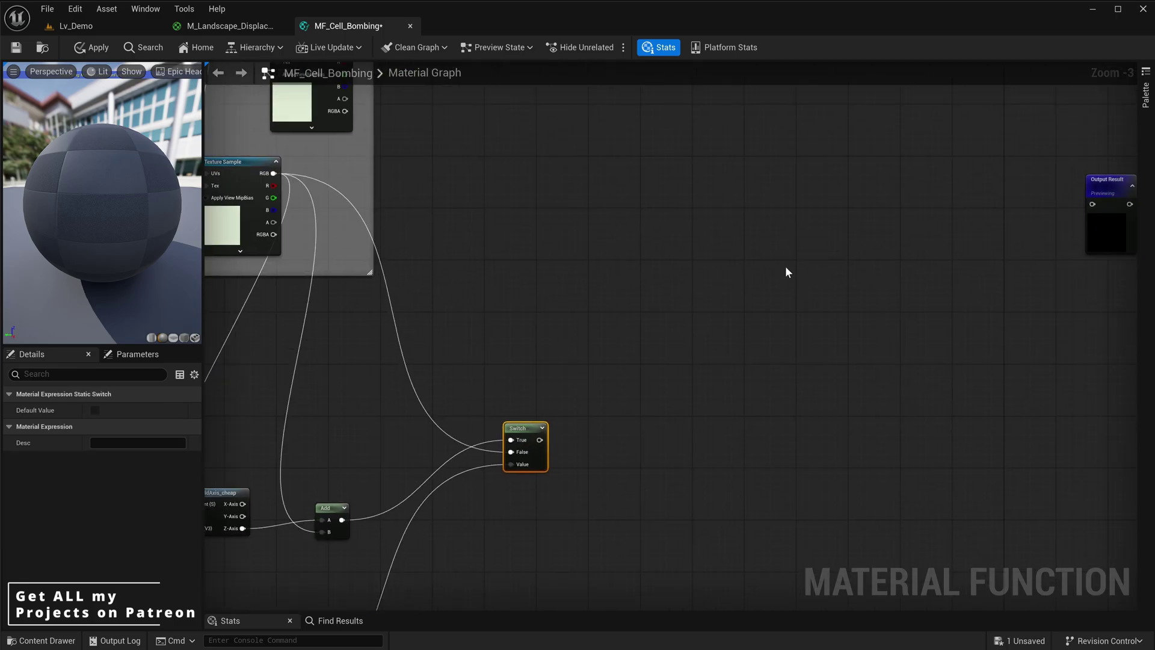
Paste a copy of the Switch above the first one and connect the first Switch's output to the copy's True
{"action": "right_click_drag", "start_coordinate": [567, 156], "coordinate": [549, 159]}
{"action": "left_click", "coordinate": [576, 261]}
{"action": "left_click", "coordinate": [519, 455]}
{"action": "left_click", "coordinate": [565, 274]}
{"action": "key", "text": "ctrl+v"}
{"action": "left_click", "coordinate": [569, 405]}
{"action": "left_click_drag", "start_coordinate": [522, 442], "coordinate": [576, 287]}
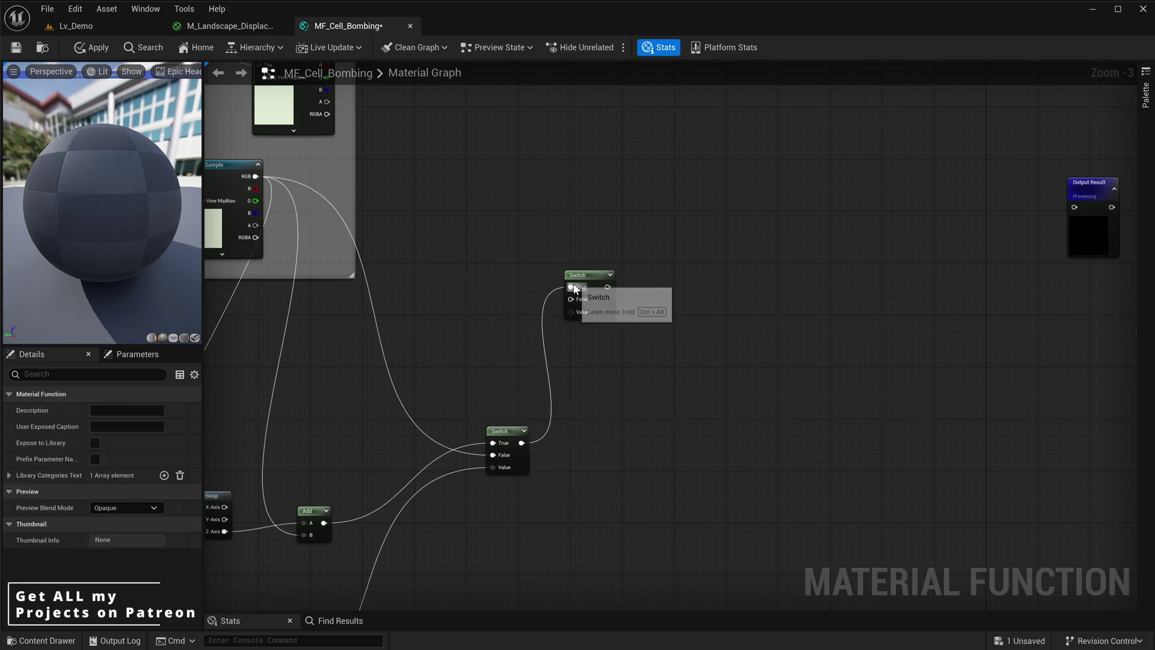
Connect the lower Texture Sample's RGB to the second Switch's False and the Rotation_Variation input to its Value
{"action": "right_click_drag", "start_coordinate": [457, 240], "coordinate": [518, 295]}
{"action": "left_click_drag", "start_coordinate": [317, 231], "coordinate": [658, 347]}
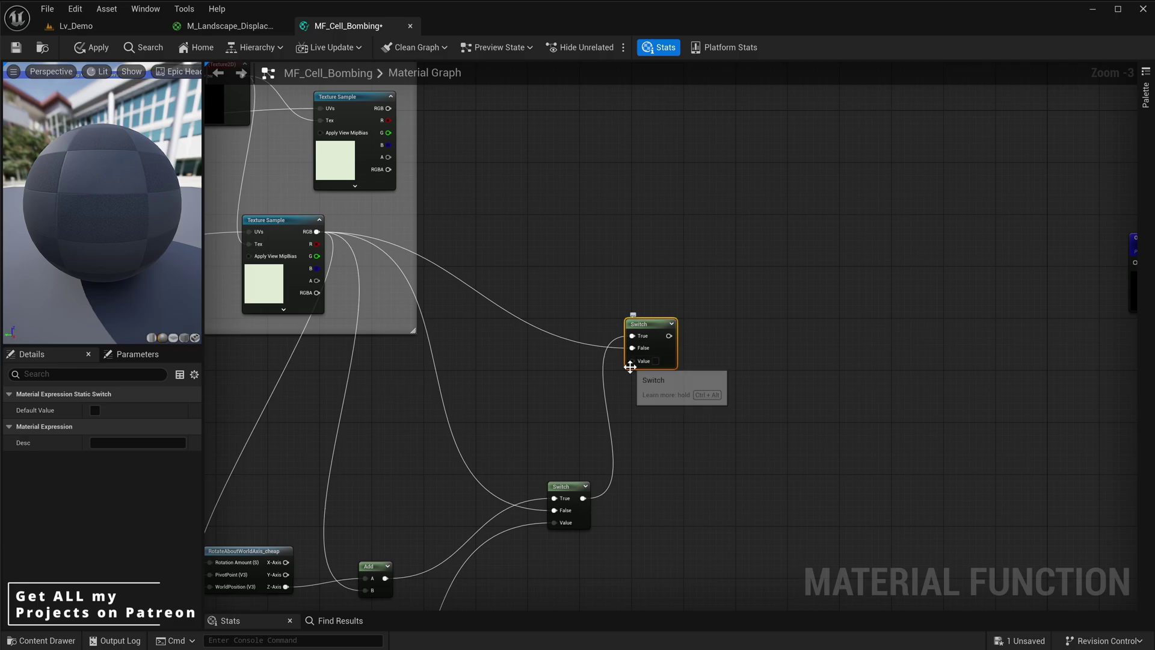
{"action": "left_click", "coordinate": [491, 376]}
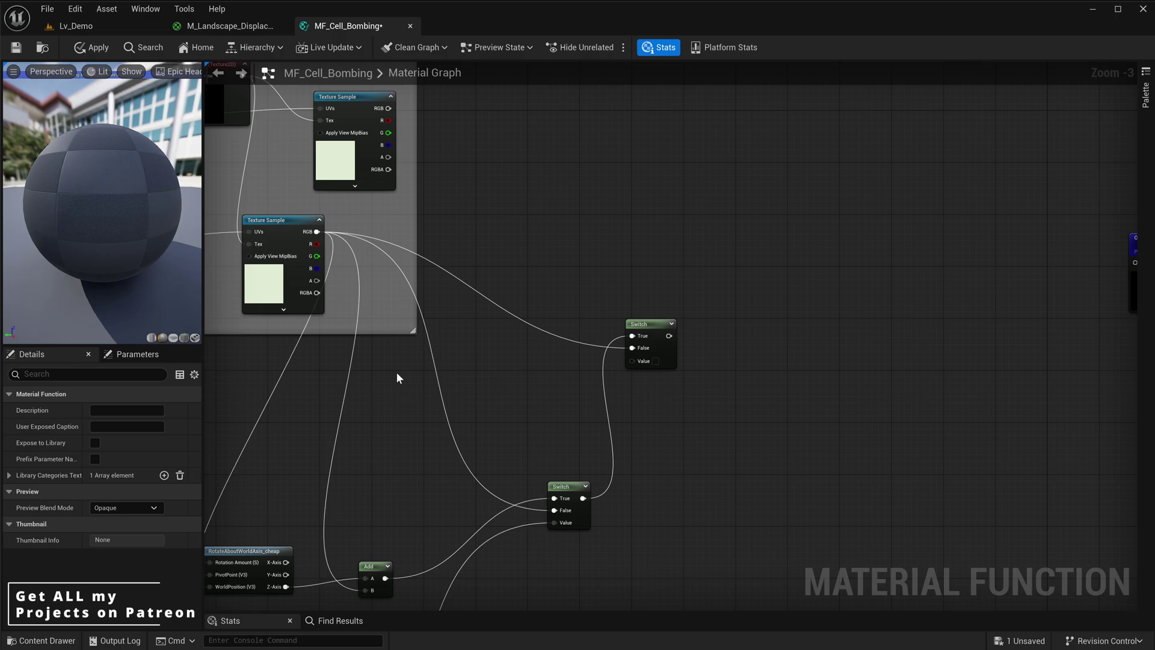
{"action": "right_click_drag", "start_coordinate": [301, 270], "coordinate": [591, 272]}
{"action": "right_click_drag", "start_coordinate": [348, 312], "coordinate": [712, 301]}
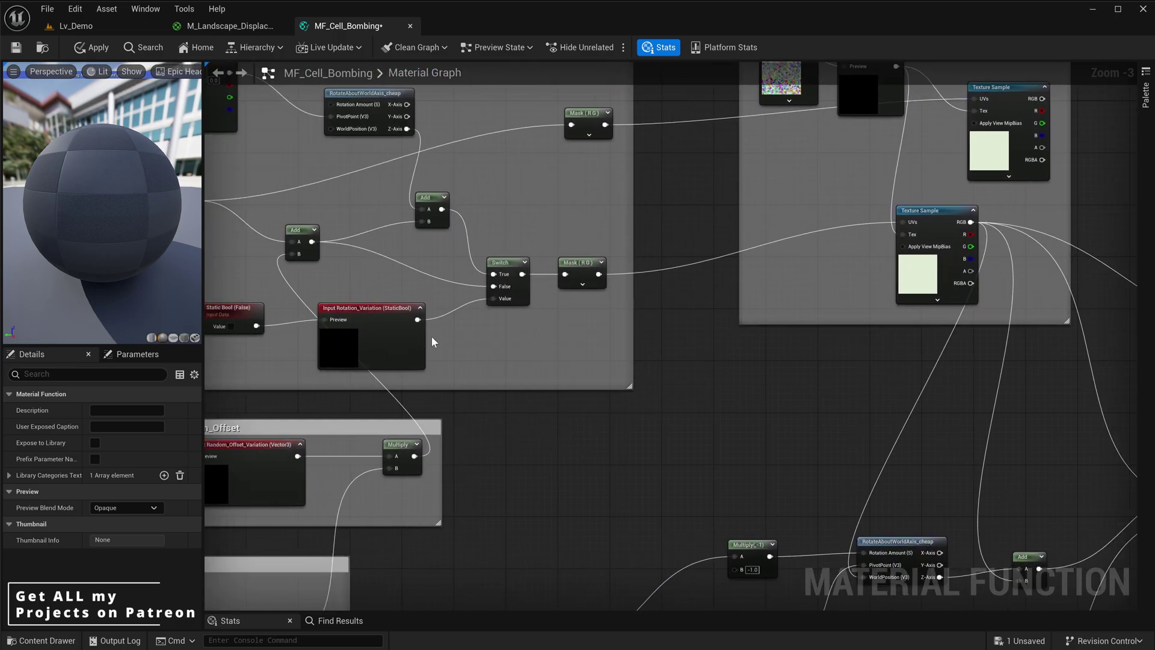
{"action": "left_click_drag", "start_coordinate": [416, 320], "coordinate": [956, 351]}
Add a LinearInterpolate node up and to the right of the second Switch
{"action": "right_click_drag", "start_coordinate": [962, 301], "coordinate": [545, 335]}
{"action": "right_click", "coordinate": [681, 278]}
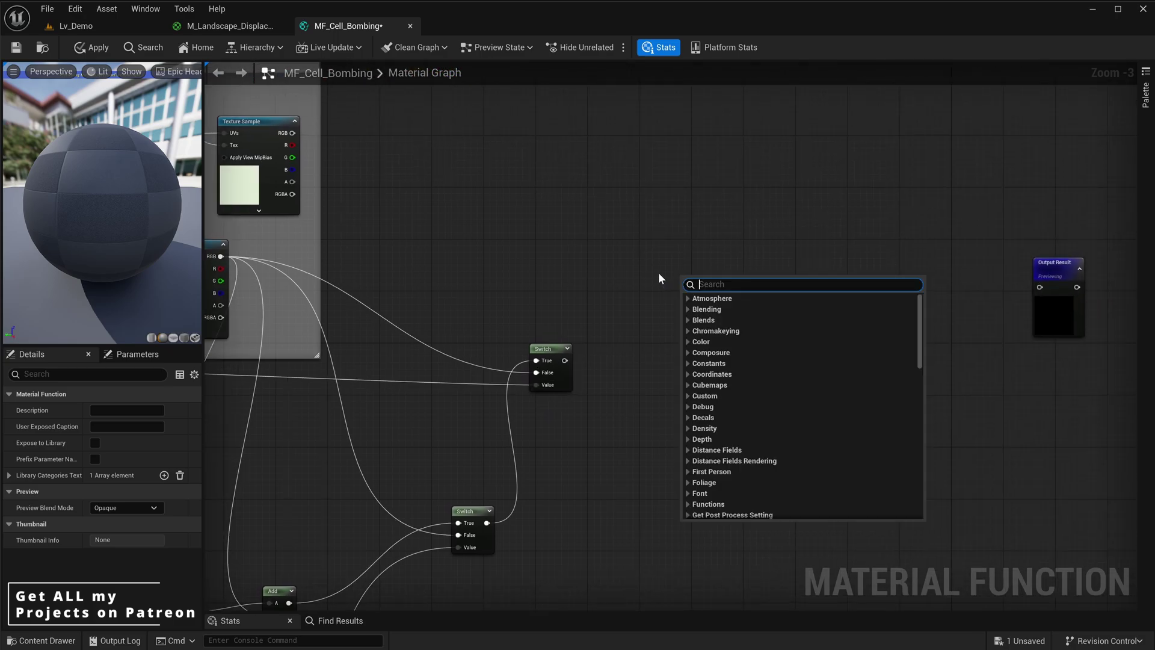
{"action": "type", "text": "lerp"}
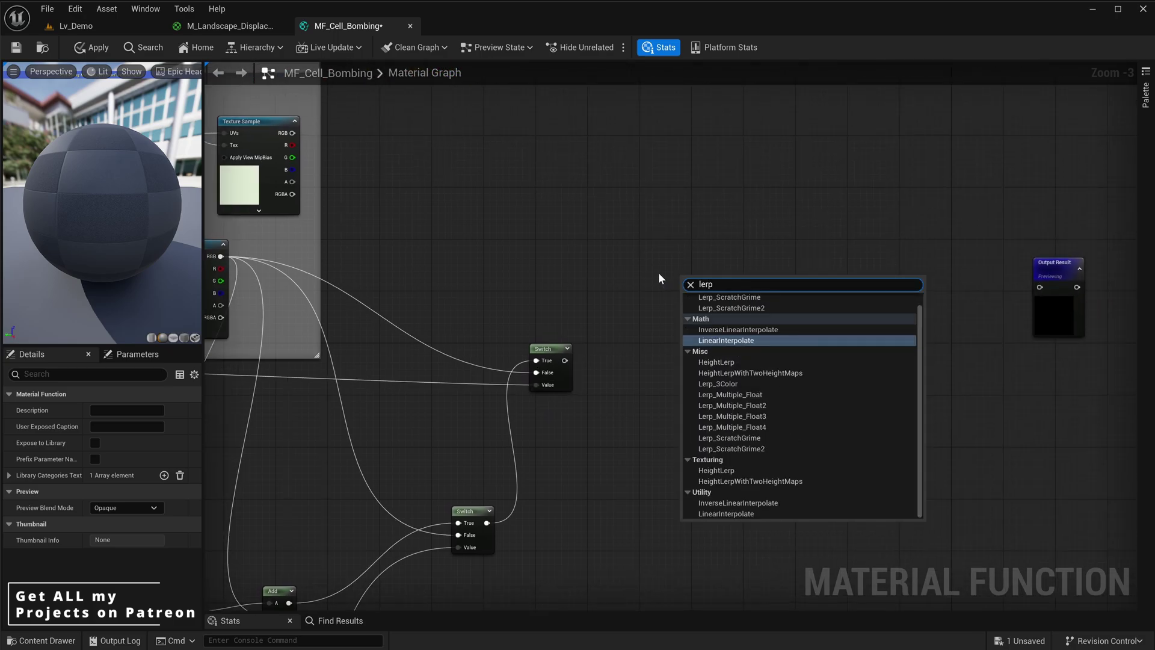
{"action": "key", "text": "Return"}
{"action": "left_click_drag", "start_coordinate": [716, 308], "coordinate": [668, 292]}
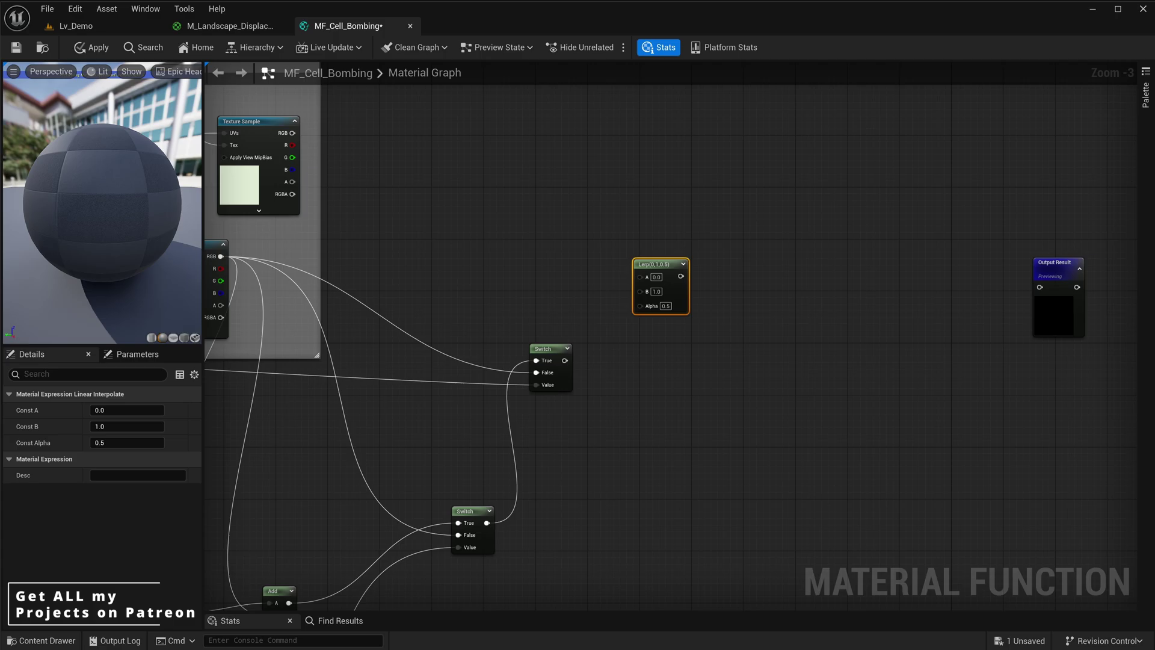
Connect the upper Texture Sample's RGB to the Lerp's A and the second Switch's output to its B
{"action": "scroll", "coordinate": [539, 217], "scroll_direction": "down", "scroll_amount": 2}
{"action": "right_click_drag", "start_coordinate": [486, 259], "coordinate": [435, 281]}
{"action": "scroll", "coordinate": [579, 265], "scroll_direction": "down", "scroll_amount": 1}
{"action": "scroll", "coordinate": [490, 295], "scroll_direction": "up", "scroll_amount": 5}
{"action": "left_click", "coordinate": [490, 295]}
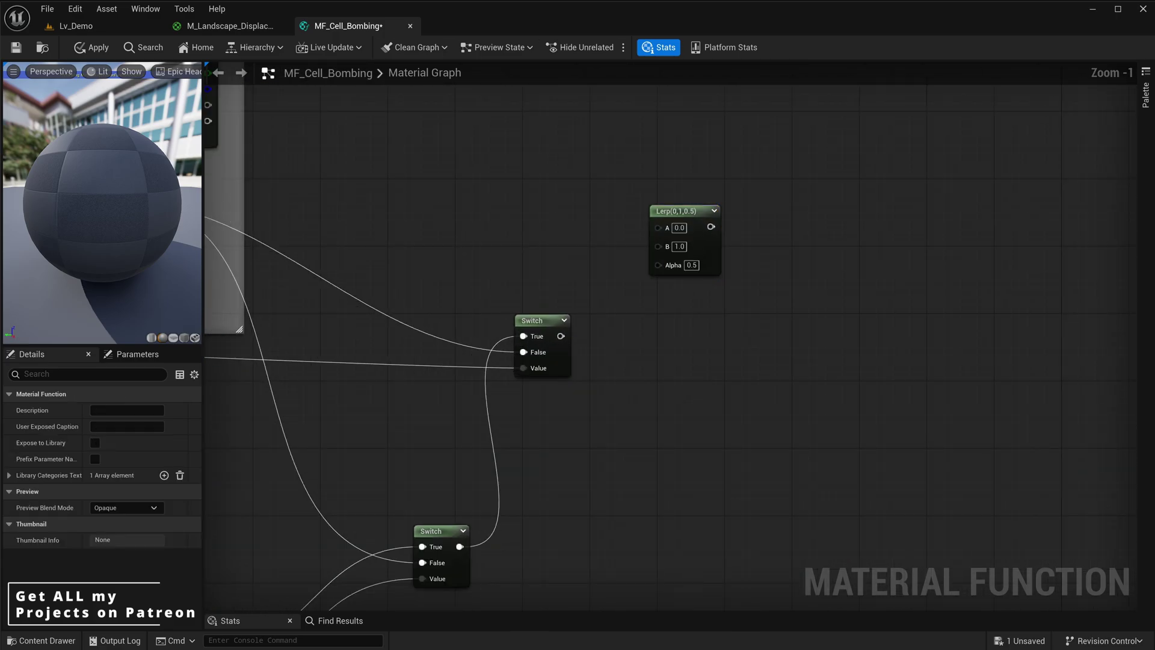
{"action": "right_click_drag", "start_coordinate": [355, 244], "coordinate": [422, 324]}
{"action": "left_click_drag", "start_coordinate": [272, 121], "coordinate": [728, 310]}
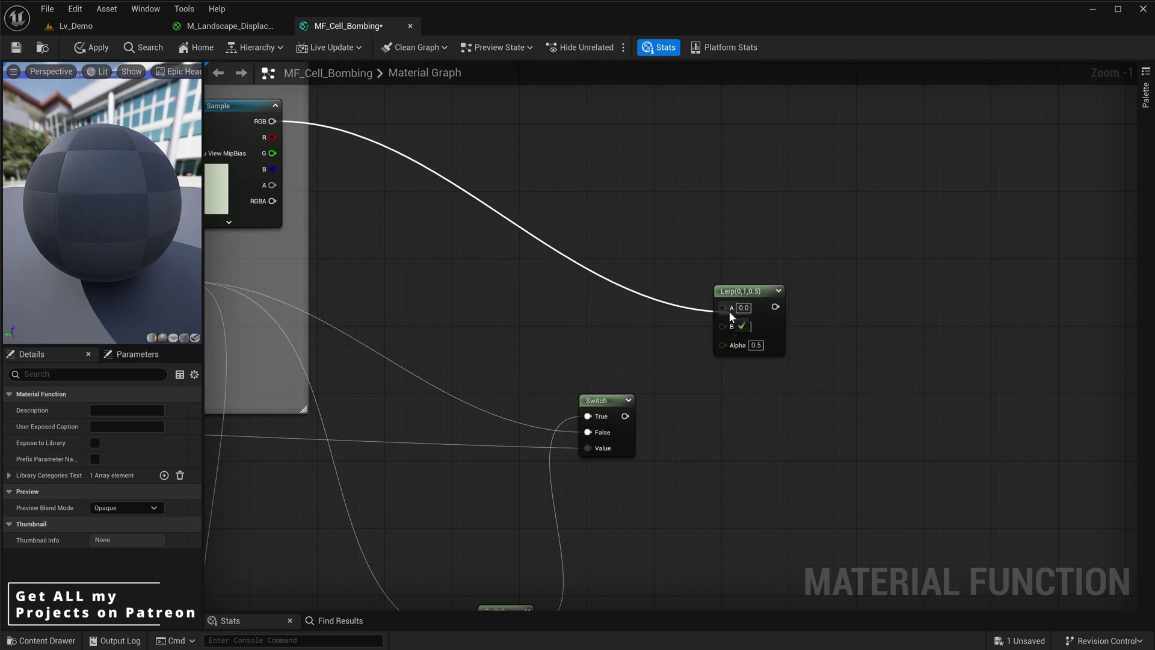
{"action": "right_click_drag", "start_coordinate": [604, 425], "coordinate": [602, 385]}
{"action": "left_click_drag", "start_coordinate": [623, 376], "coordinate": [729, 290]}
Connect the Lerp to Output Result, move Output Result close to it, and straighten the connection between them
{"action": "right_click_drag", "start_coordinate": [909, 300], "coordinate": [719, 335]}
{"action": "left_click_drag", "start_coordinate": [584, 299], "coordinate": [1049, 320]}
{"action": "left_click_drag", "start_coordinate": [1072, 319], "coordinate": [698, 296]}
{"action": "left_click_drag", "start_coordinate": [760, 268], "coordinate": [557, 391]}
{"action": "key", "text": "q"}
{"action": "left_click", "coordinate": [552, 396]}
{"action": "right_click_drag", "start_coordinate": [546, 397], "coordinate": [633, 360]}
{"action": "scroll", "coordinate": [607, 334], "scroll_direction": "down", "scroll_amount": 1}
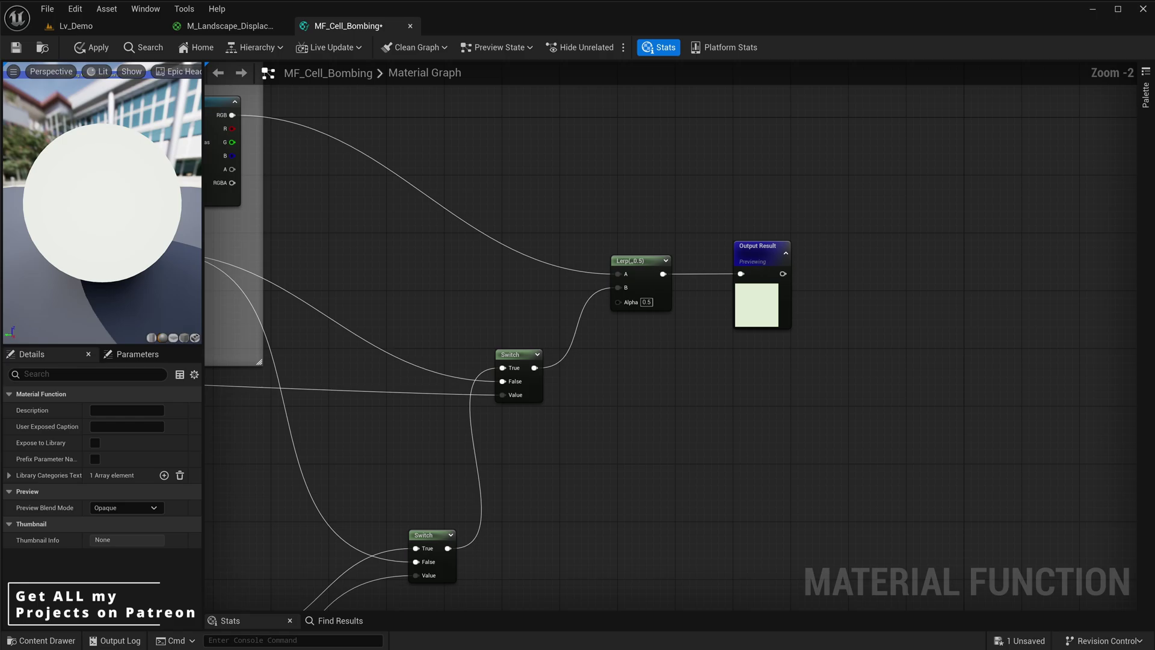
Connect the Base_Mask group's Texture Sample A output to the Lerp's Alpha
{"action": "right_click_drag", "start_coordinate": [541, 385], "coordinate": [892, 295]}
{"action": "right_click_drag", "start_coordinate": [372, 475], "coordinate": [938, 142]}
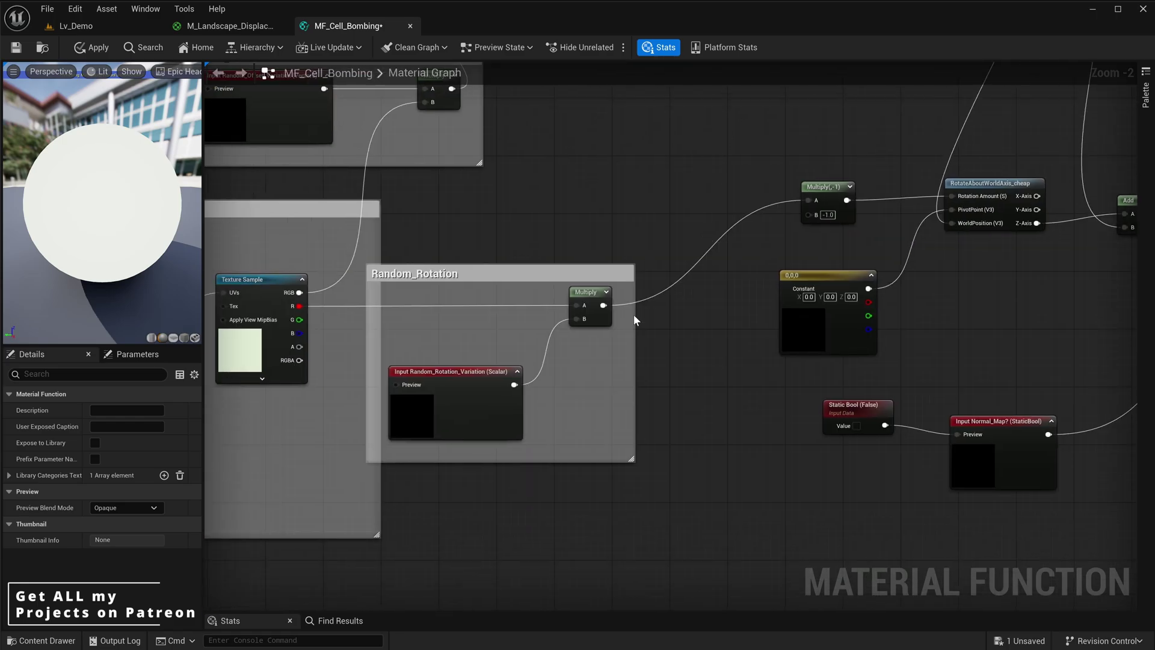
{"action": "right_click_drag", "start_coordinate": [676, 283], "coordinate": [840, 271]}
{"action": "left_click", "coordinate": [405, 341]}
{"action": "left_click_drag", "start_coordinate": [462, 335], "coordinate": [859, 281]}
Review the connected node graph from the Lerp back through the Texture_Bombing and Chaotic_Rotation groups
{"action": "right_click_drag", "start_coordinate": [758, 290], "coordinate": [615, 363]}
{"action": "scroll", "coordinate": [665, 295], "scroll_direction": "down", "scroll_amount": 1}
{"action": "left_click", "coordinate": [449, 305]}
{"action": "right_click_drag", "start_coordinate": [448, 305], "coordinate": [941, 306]}
{"action": "scroll", "coordinate": [424, 283], "scroll_direction": "down", "scroll_amount": 1}
{"action": "right_click_drag", "start_coordinate": [424, 282], "coordinate": [780, 277]}
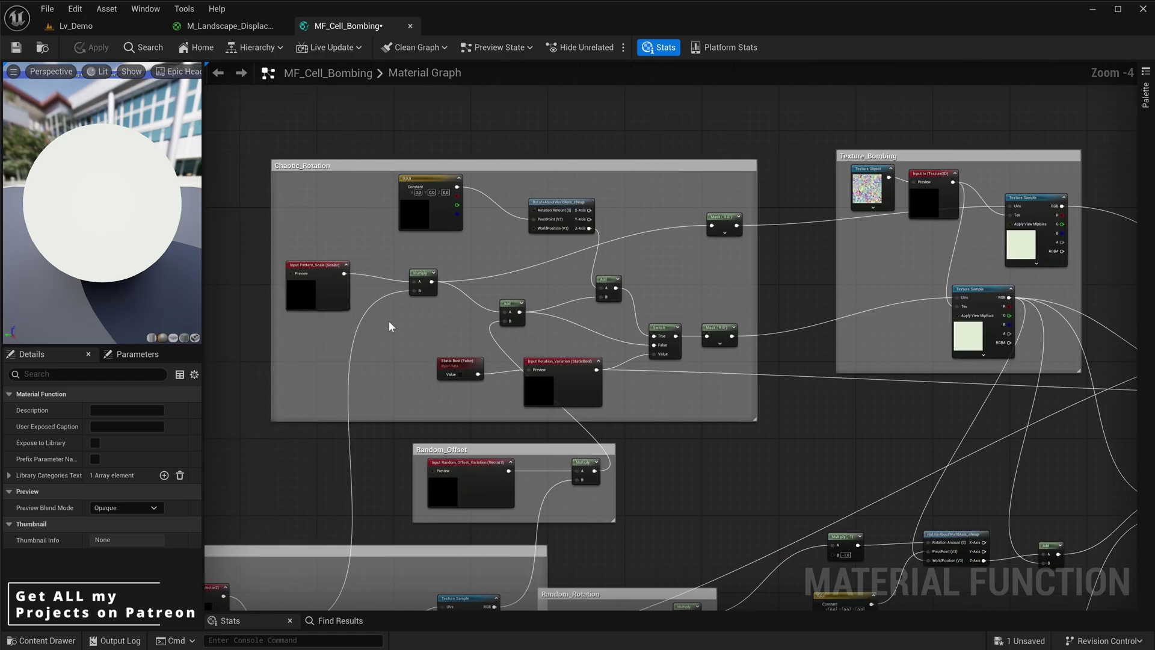
{"action": "scroll", "coordinate": [368, 283], "scroll_direction": "up", "scroll_amount": 2}
{"action": "right_click_drag", "start_coordinate": [367, 283], "coordinate": [504, 273]}
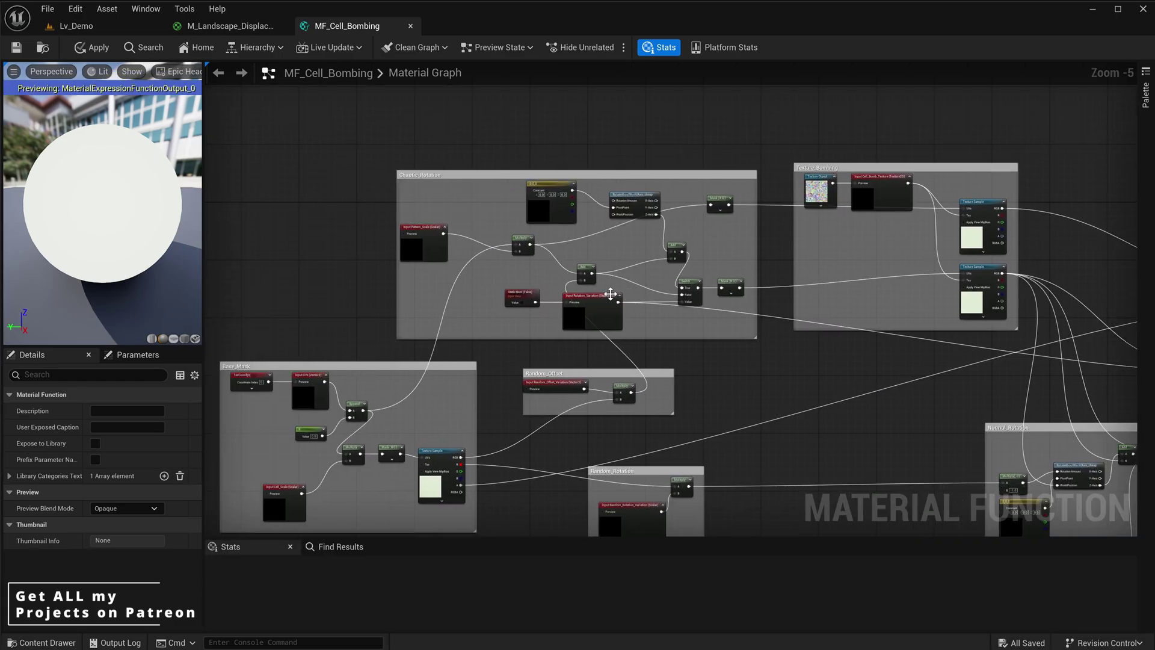
Change the Random_Offset_Variation function input's type to Function Input Scalar
{"action": "scroll", "coordinate": [563, 291], "scroll_direction": "up", "scroll_amount": 5}
{"action": "left_click", "coordinate": [636, 313]}
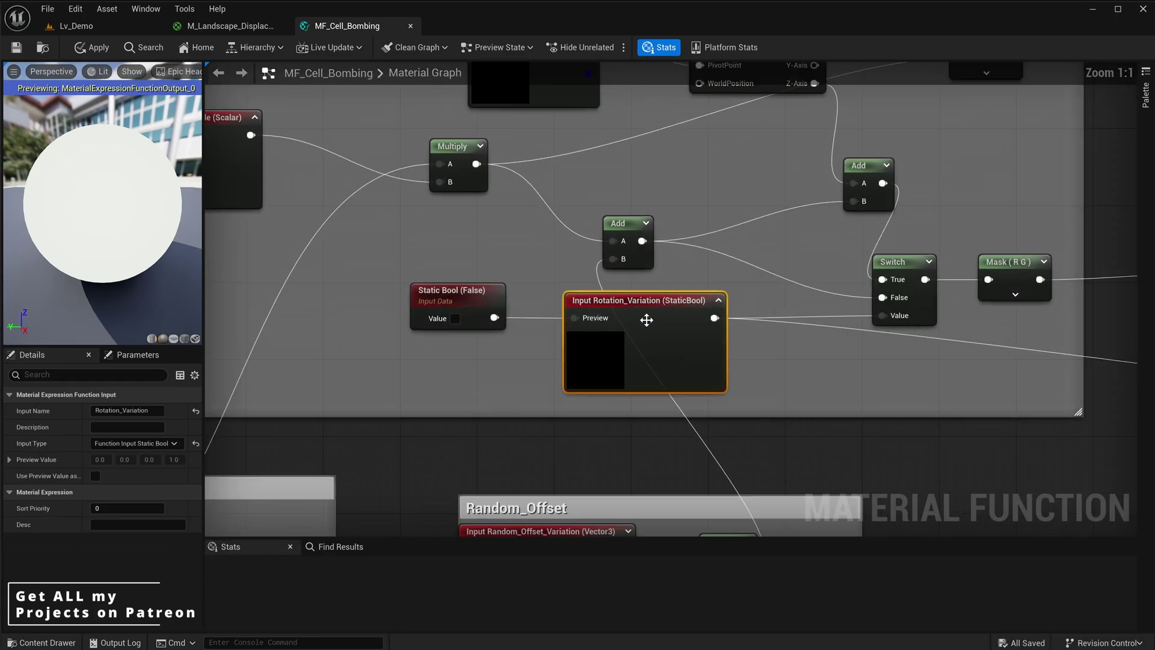
{"action": "right_click_drag", "start_coordinate": [636, 313], "coordinate": [576, 145]}
{"action": "left_click", "coordinate": [536, 363]}
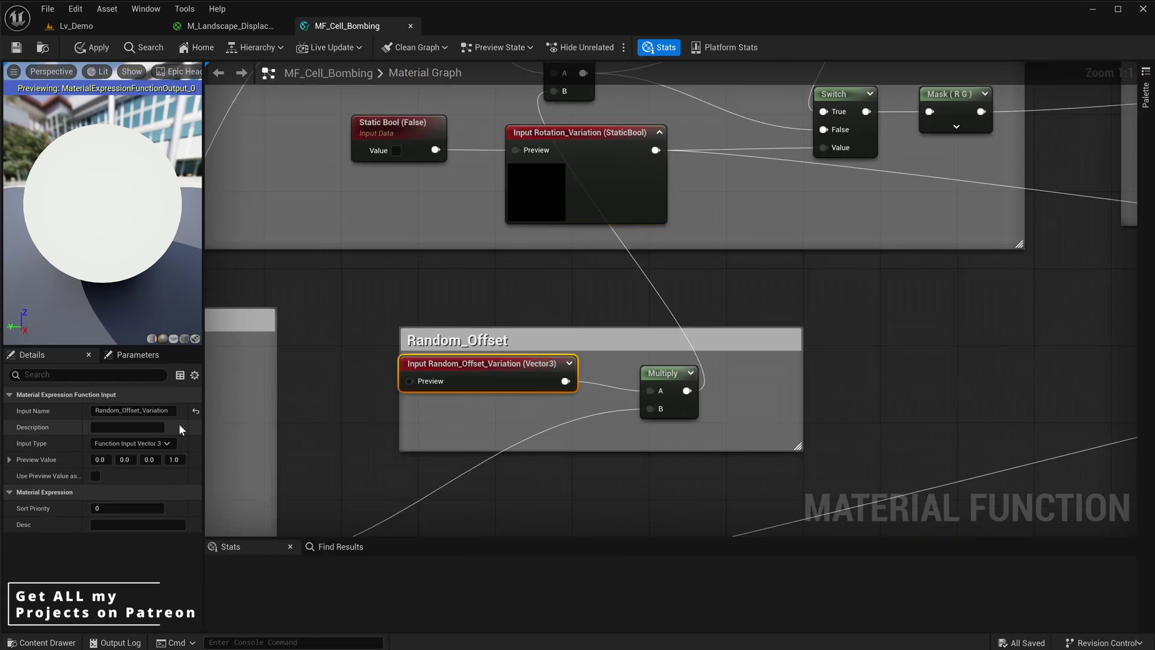
{"action": "left_click", "coordinate": [147, 445]}
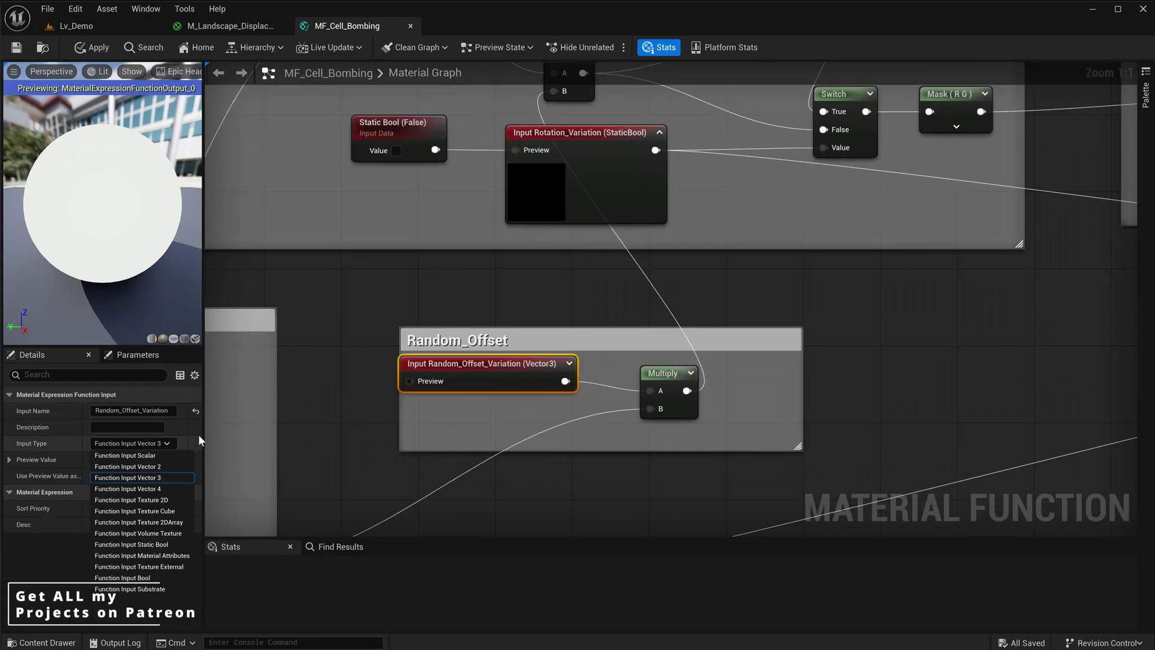
{"action": "left_click", "coordinate": [139, 457]}
Connect the Add output that includes the random offset to the WorldPosition input of RotateAboutWorldAxis_cheap
{"action": "right_click_drag", "start_coordinate": [576, 315], "coordinate": [566, 329]}
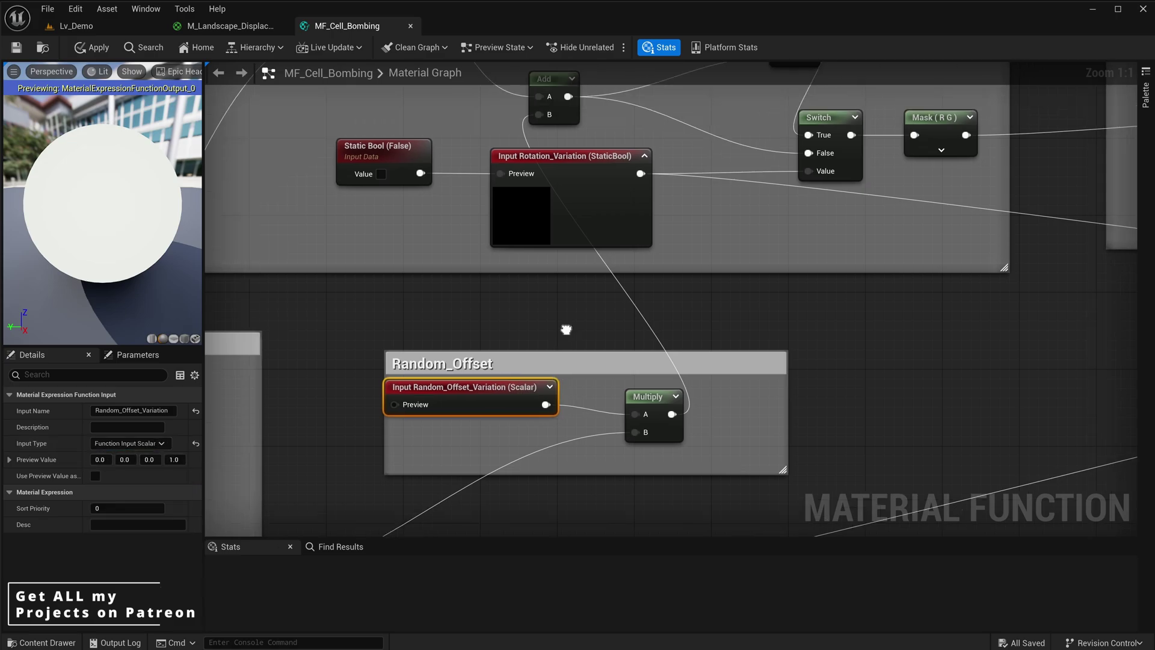
{"action": "right_click_drag", "start_coordinate": [566, 329], "coordinate": [508, 502]}
{"action": "scroll", "coordinate": [509, 501], "scroll_direction": "down", "scroll_amount": 1}
{"action": "right_click_drag", "start_coordinate": [548, 256], "coordinate": [553, 315]}
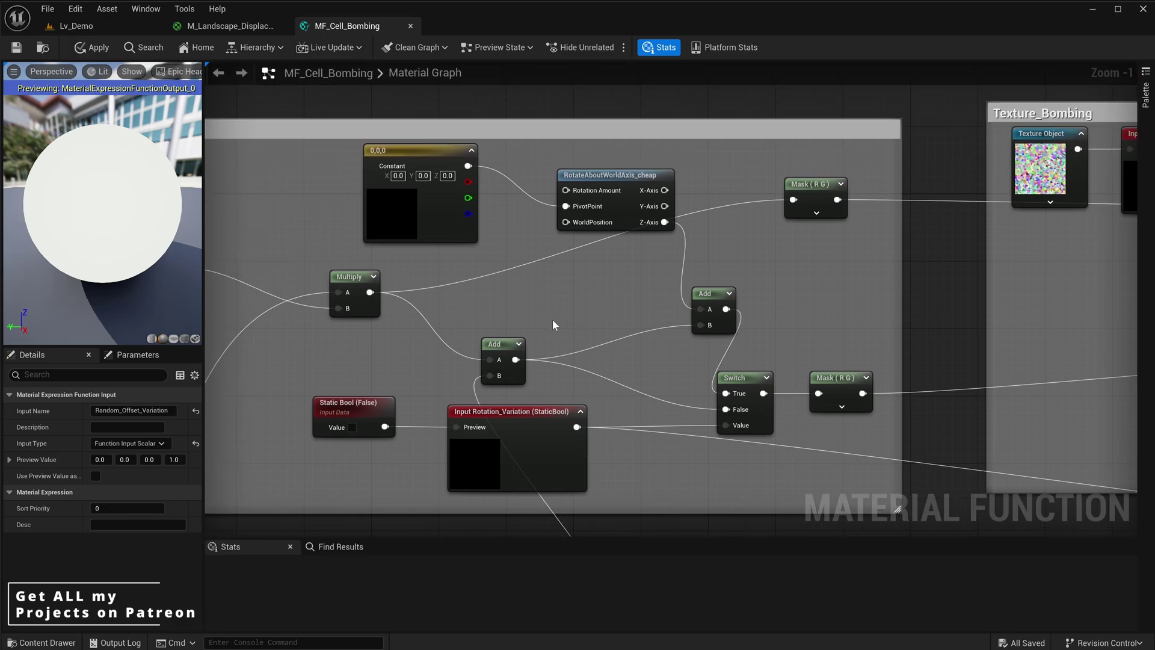
{"action": "left_click_drag", "start_coordinate": [517, 361], "coordinate": [566, 222]}
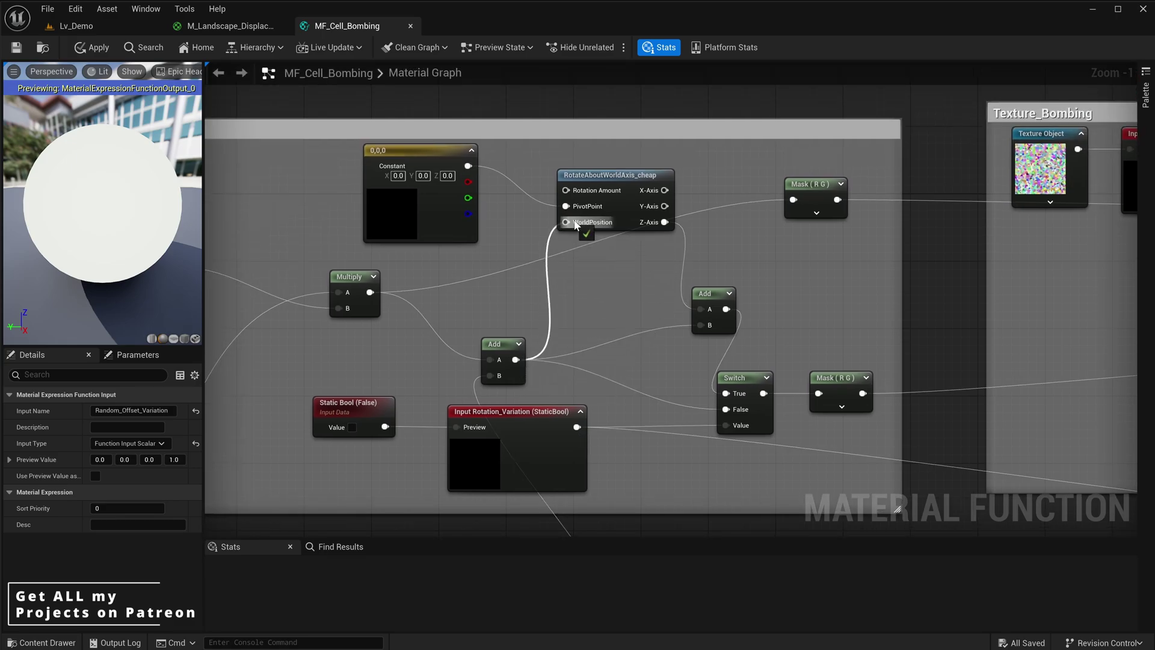
{"action": "left_click", "coordinate": [619, 179]}
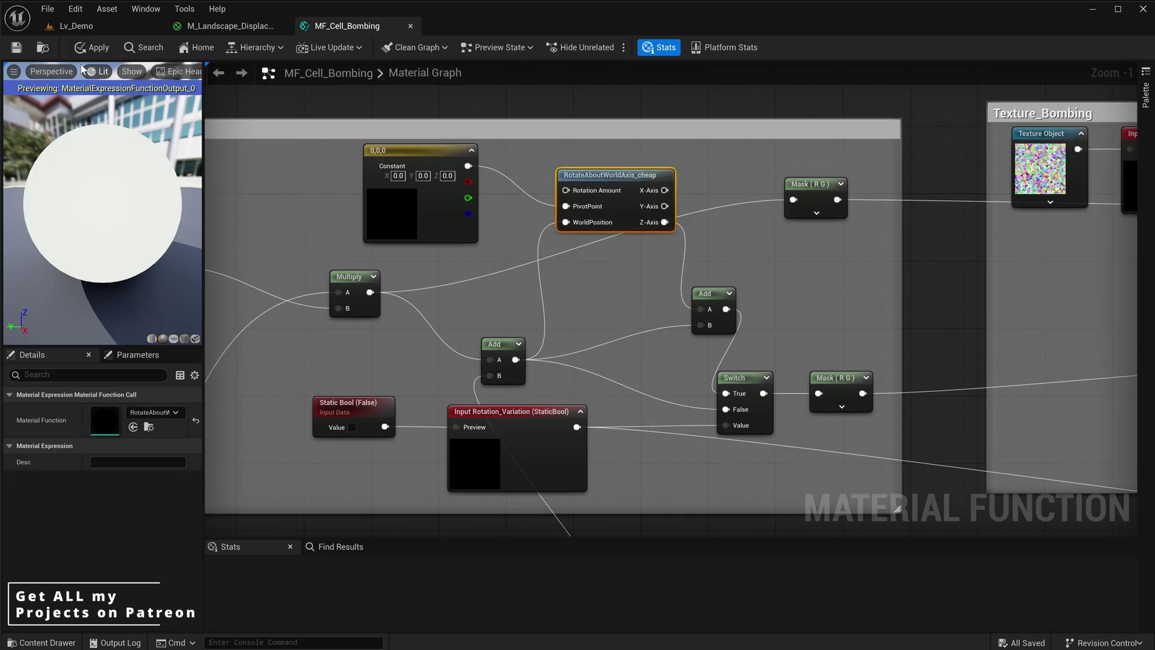
In M_Landscape_Displacement, insert MF_Cell_Bombing beside Layer_01_Far's base color Texture Sample, moving the UV tiling nodes aside to make room
{"action": "scroll", "coordinate": [752, 265], "scroll_direction": "down", "scroll_amount": 1}
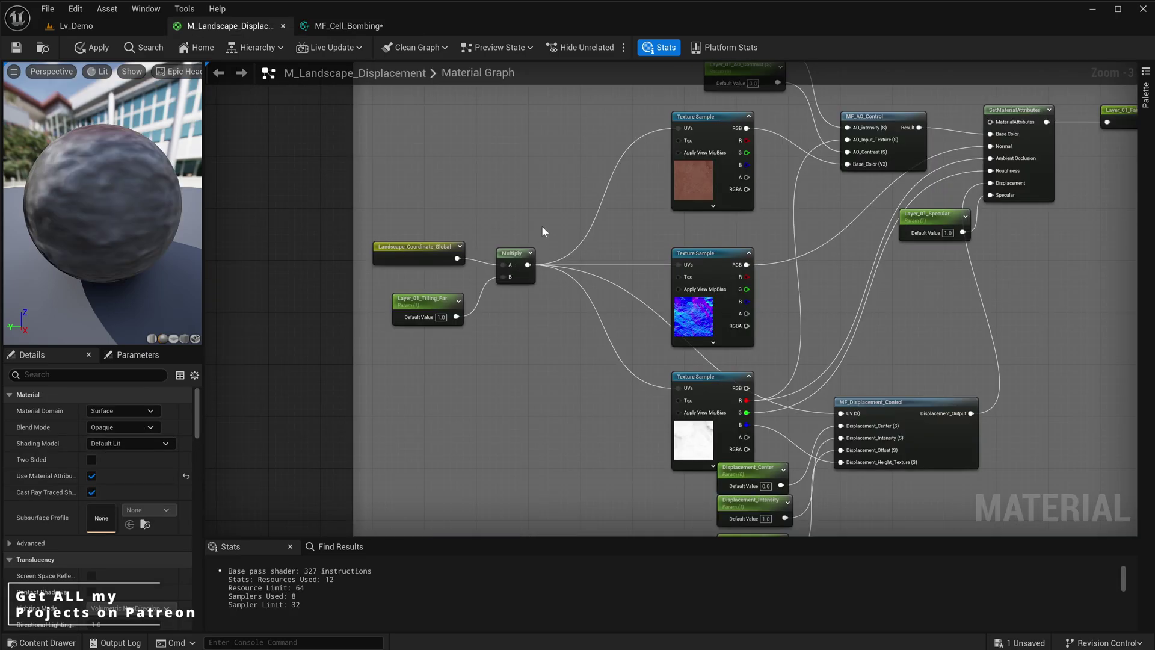
{"action": "right_click_drag", "start_coordinate": [543, 227], "coordinate": [566, 254]}
{"action": "key", "text": "ctrl+space"}
{"action": "left_click_drag", "start_coordinate": [444, 532], "coordinate": [501, 171]}
{"action": "scroll", "coordinate": [521, 170], "scroll_direction": "down", "scroll_amount": 3}
{"action": "scroll", "coordinate": [541, 221], "scroll_direction": "up", "scroll_amount": 5}
{"action": "right_click_drag", "start_coordinate": [539, 221], "coordinate": [641, 321]}
{"action": "left_click_drag", "start_coordinate": [621, 409], "coordinate": [280, 317]}
{"action": "left_click", "coordinate": [457, 259]}
{"action": "left_click_drag", "start_coordinate": [677, 259], "coordinate": [639, 214]}
{"action": "right_click_drag", "start_coordinate": [693, 336], "coordinate": [700, 277]}
Paste two more MF_Cell_Bombing nodes, one beside the normal map Texture Sample and one beside the mask Texture Sample
{"action": "left_click", "coordinate": [532, 262]}
{"action": "key", "text": "ctrl+v"}
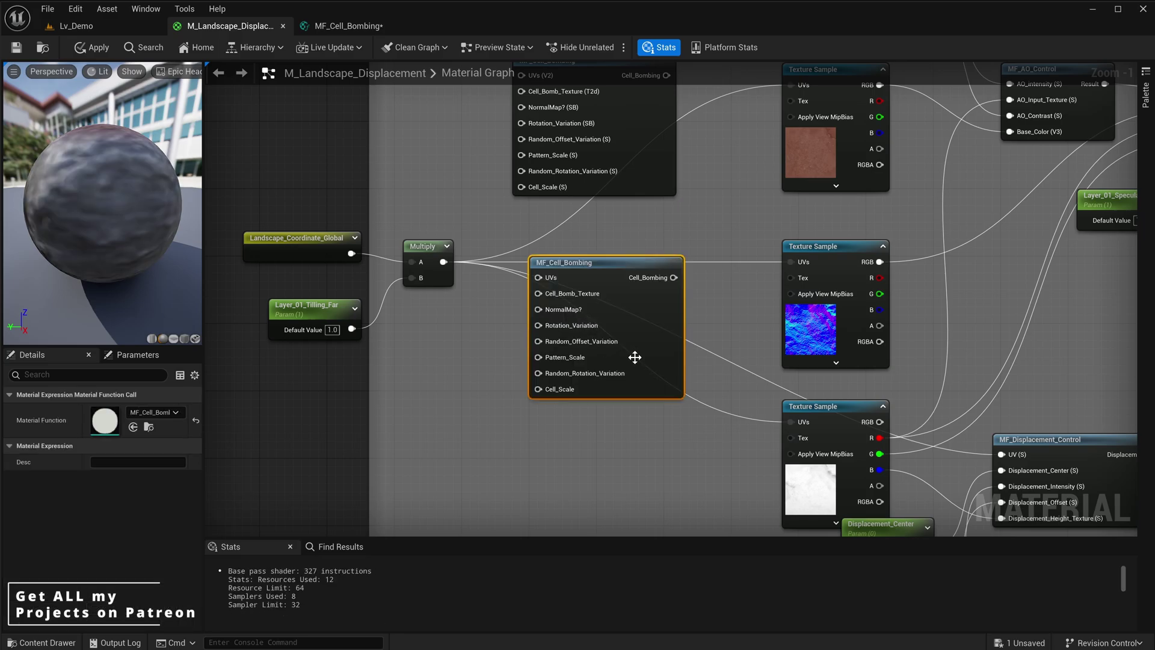
{"action": "left_click_drag", "start_coordinate": [655, 375], "coordinate": [647, 379]}
{"action": "right_click_drag", "start_coordinate": [648, 380], "coordinate": [677, 275]}
{"action": "key", "text": "ctrl+v"}
{"action": "left_click_drag", "start_coordinate": [763, 441], "coordinate": [631, 431]}
{"action": "left_click", "coordinate": [702, 353]}
{"action": "right_click_drag", "start_coordinate": [701, 352], "coordinate": [617, 417]}
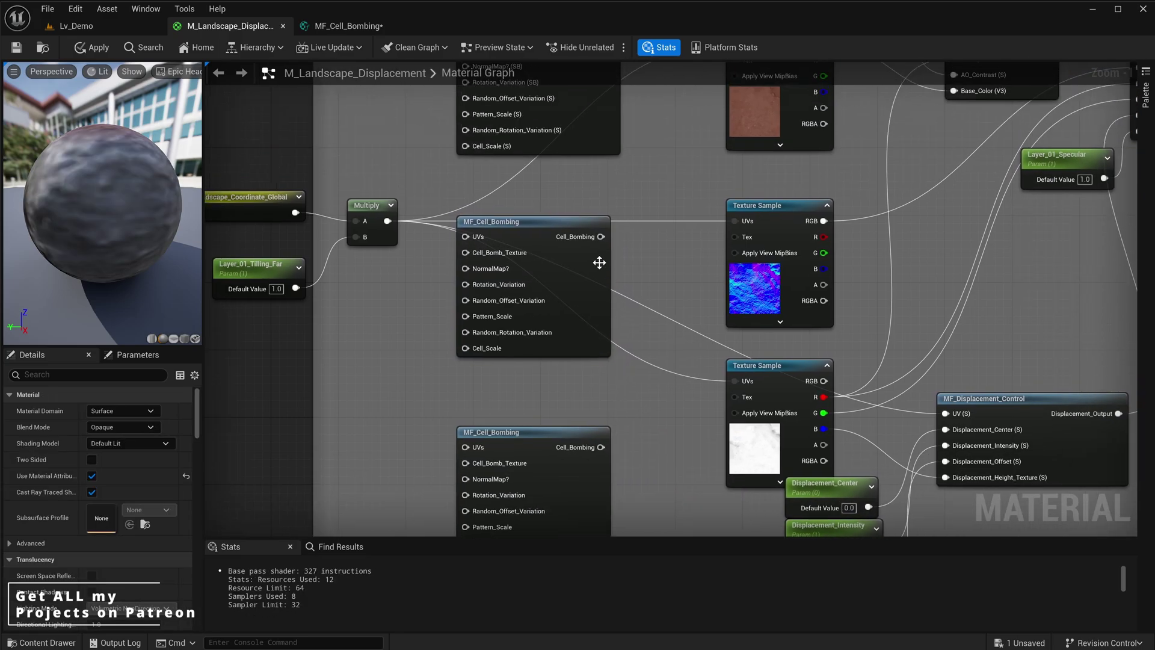
Rearrange Layer_01_Far so the three Texture Samples sit ahead of the MF_Cell_Bombing nodes and the UV tiling nodes lie outside the group
{"action": "left_click", "coordinate": [750, 285]}
{"action": "scroll", "coordinate": [685, 264], "scroll_direction": "down", "scroll_amount": 2}
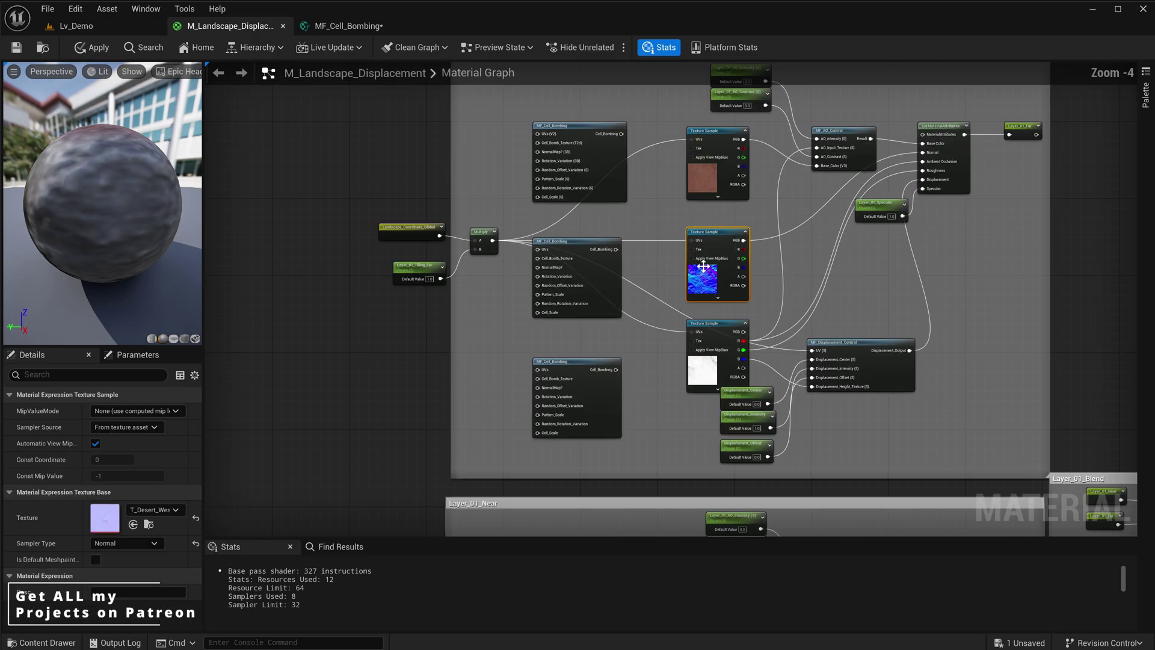
{"action": "mouse_move", "coordinate": [727, 156]}
{"action": "left_mouse_down"}
{"action": "mouse_move", "coordinate": [474, 176]}
{"action": "mouse_move", "coordinate": [305, 287]}
{"action": "mouse_move", "coordinate": [174, 270]}
{"action": "left_mouse_up"}
{"action": "right_click_drag", "start_coordinate": [878, 212], "coordinate": [668, 249]}
{"action": "mouse_move", "coordinate": [701, 183]}
{"action": "left_mouse_down"}
{"action": "mouse_move", "coordinate": [657, 310]}
{"action": "mouse_move", "coordinate": [573, 458]}
{"action": "mouse_move", "coordinate": [672, 455]}
{"action": "left_mouse_up"}
{"action": "left_click", "coordinate": [560, 222]}
Convert the base color Texture Sample to a Texture Object and connect it to the first MF_Cell_Bombing's Cell_Bomb_Texture
{"action": "scroll", "coordinate": [539, 214], "scroll_direction": "up", "scroll_amount": 2}
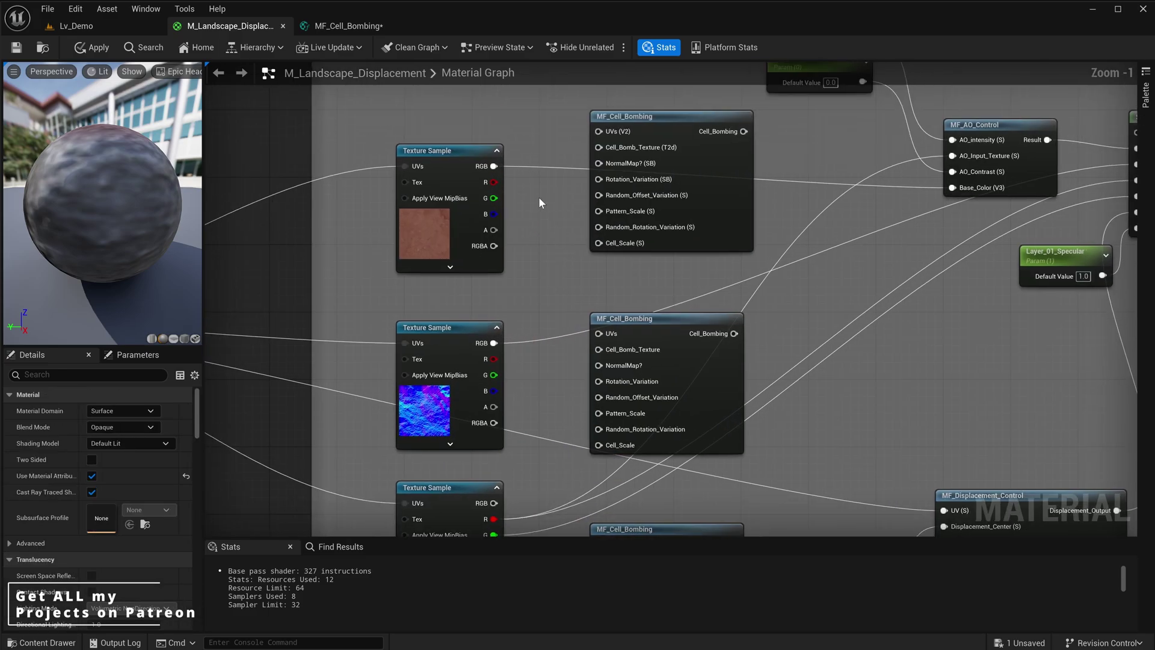
{"action": "left_click_drag", "start_coordinate": [494, 166], "coordinate": [612, 222]}
{"action": "right_click_drag", "start_coordinate": [480, 220], "coordinate": [549, 165]}
{"action": "left_click", "coordinate": [529, 178]}
{"action": "right_click", "coordinate": [525, 179]}
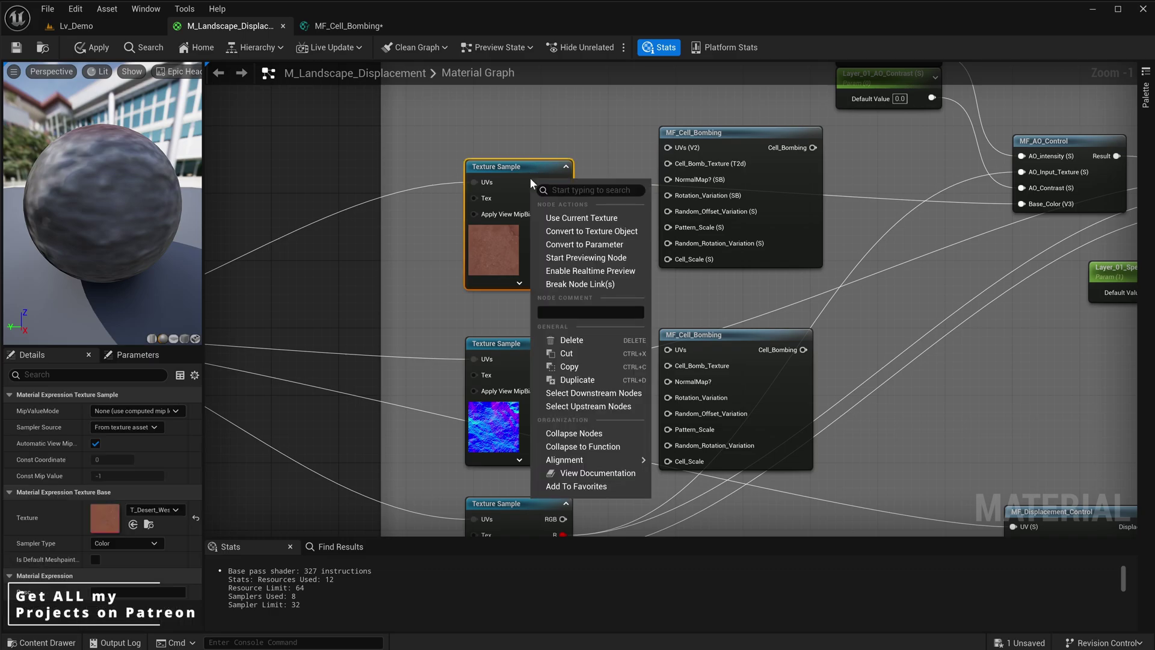
{"action": "left_click", "coordinate": [578, 232]}
{"action": "left_click_drag", "start_coordinate": [597, 181], "coordinate": [682, 166]}
Convert the normal map Texture Sample to a Texture Object and connect it to the second MF_Cell_Bombing's Cell_Bomb_Texture
{"action": "right_click_drag", "start_coordinate": [680, 295], "coordinate": [698, 194]}
{"action": "right_click", "coordinate": [523, 318]}
{"action": "left_click", "coordinate": [567, 371]}
{"action": "left_click_drag", "start_coordinate": [621, 260], "coordinate": [687, 265]}
Convert the grayscale mask Texture Sample to a Texture Object and connect it to the third MF_Cell_Bombing's Cell_Bomb_Texture
{"action": "right_click_drag", "start_coordinate": [624, 394], "coordinate": [650, 285]}
{"action": "right_click", "coordinate": [531, 372]}
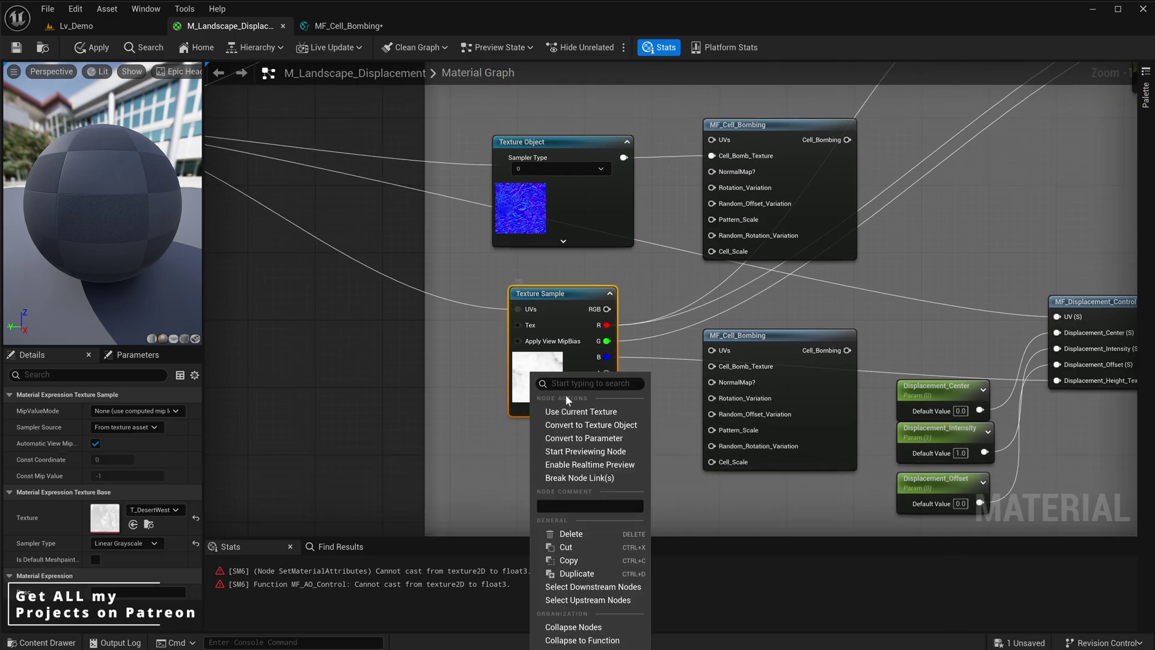
{"action": "left_click", "coordinate": [600, 425]}
{"action": "right_click_drag", "start_coordinate": [598, 422], "coordinate": [536, 424]}
{"action": "left_click_drag", "start_coordinate": [582, 338], "coordinate": [659, 371]}
Add a SplitComponents node fed by the third MF_Cell_Bombing's output
{"action": "scroll", "coordinate": [816, 340], "scroll_direction": "down", "scroll_amount": 1}
{"action": "right_click_drag", "start_coordinate": [821, 335], "coordinate": [790, 299]}
{"action": "scroll", "coordinate": [790, 300], "scroll_direction": "up", "scroll_amount": 1}
{"action": "scroll", "coordinate": [790, 299], "scroll_direction": "down", "scroll_amount": 1}
{"action": "right_click_drag", "start_coordinate": [591, 297], "coordinate": [552, 362]}
{"action": "scroll", "coordinate": [551, 362], "scroll_direction": "up", "scroll_amount": 1}
{"action": "scroll", "coordinate": [600, 317], "scroll_direction": "down", "scroll_amount": 2}
{"action": "right_click_drag", "start_coordinate": [601, 317], "coordinate": [486, 357]}
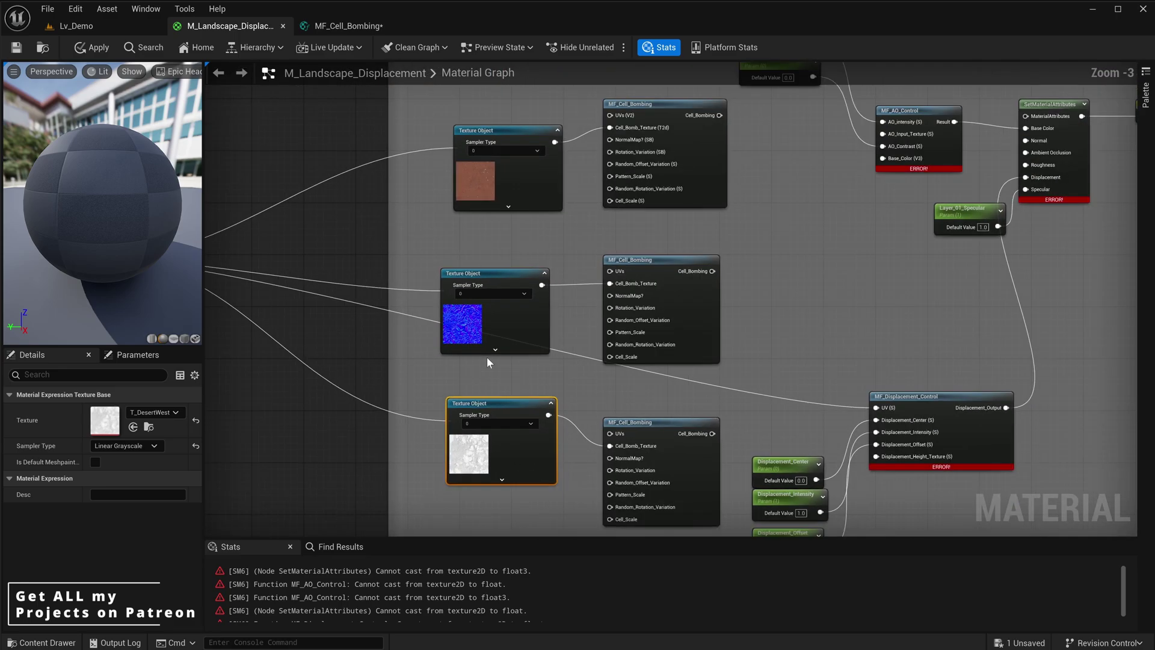
{"action": "right_click_drag", "start_coordinate": [720, 436], "coordinate": [782, 309]}
{"action": "scroll", "coordinate": [782, 309], "scroll_direction": "up", "scroll_amount": 3}
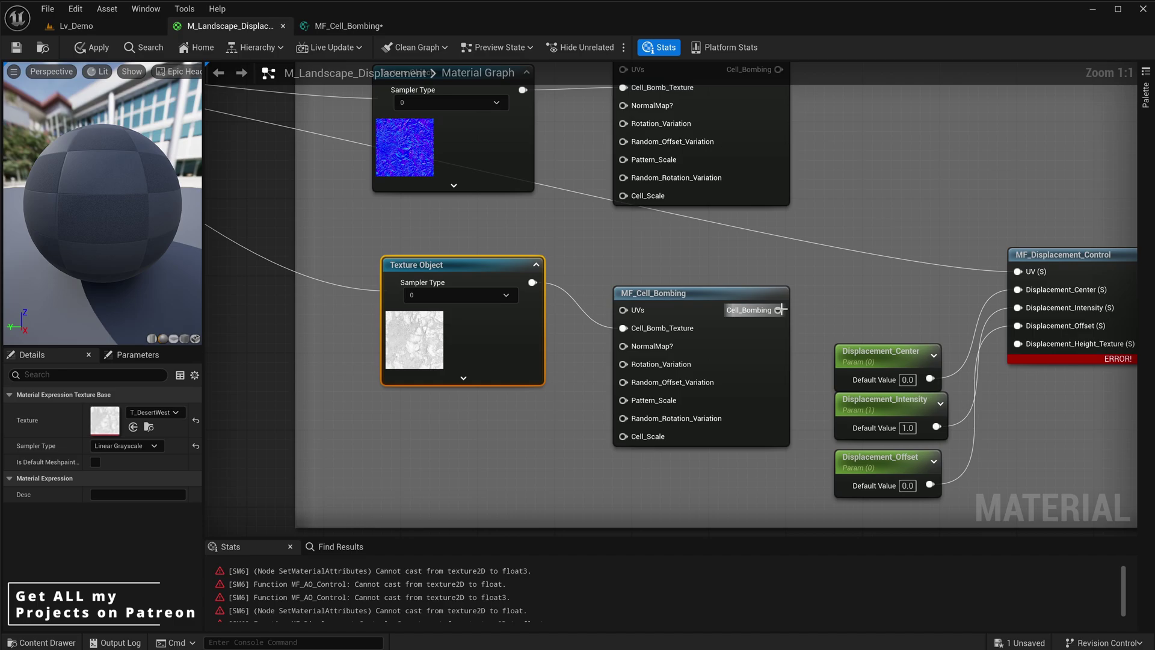
{"action": "left_click_drag", "start_coordinate": [780, 310], "coordinate": [807, 267]}
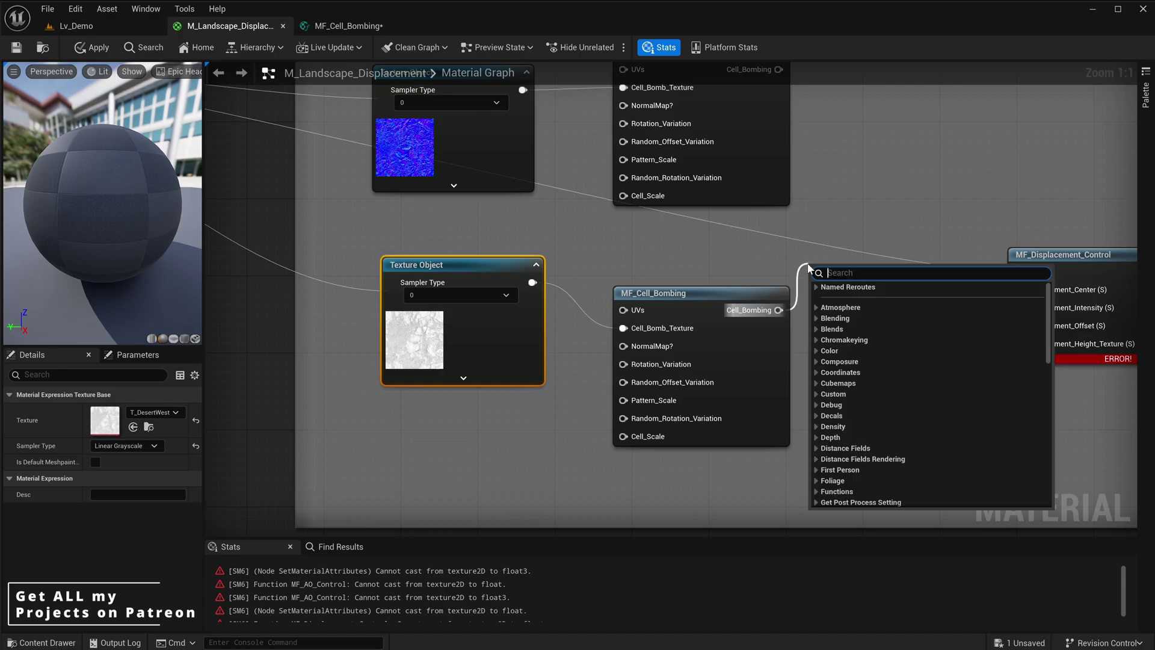
{"action": "type", "text": "split"}
{"action": "key", "text": "Return"}
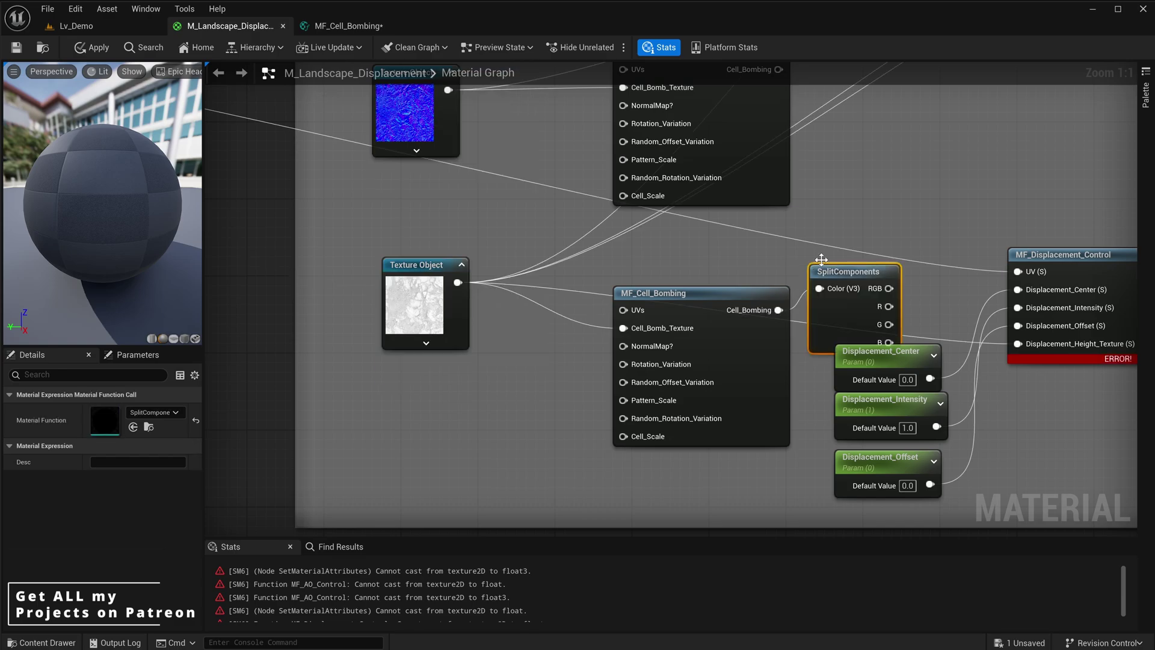
Connect SplitComponents R to MF_AO_Control's AO_Input_Texture, G to Roughness, and B to MF_Displacement_Control's Displacement_Height_Texture
{"action": "left_click_drag", "start_coordinate": [616, 345], "coordinate": [729, 281]}
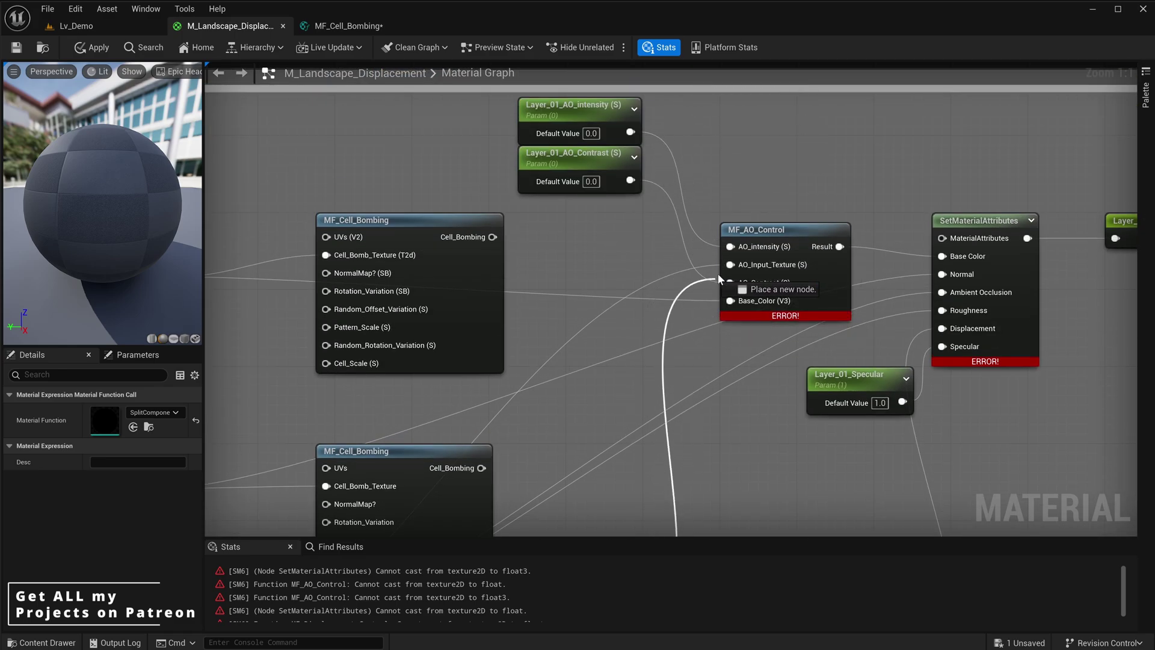
{"action": "scroll", "coordinate": [732, 340], "scroll_direction": "down", "scroll_amount": 2}
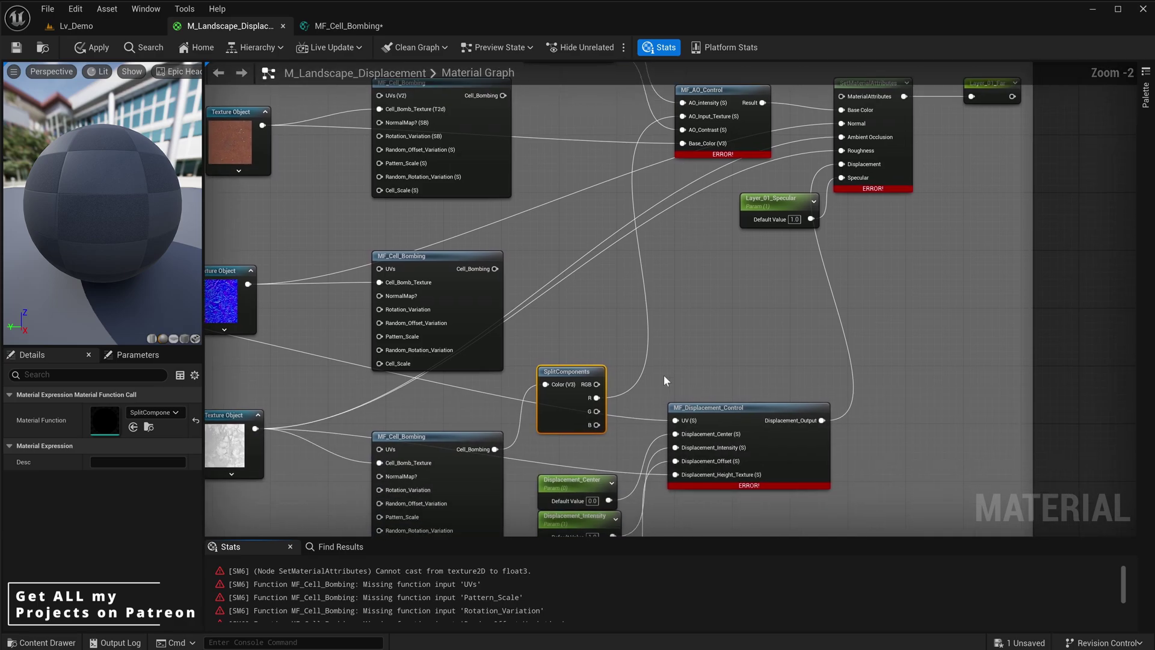
{"action": "left_click_drag", "start_coordinate": [578, 400], "coordinate": [821, 154]}
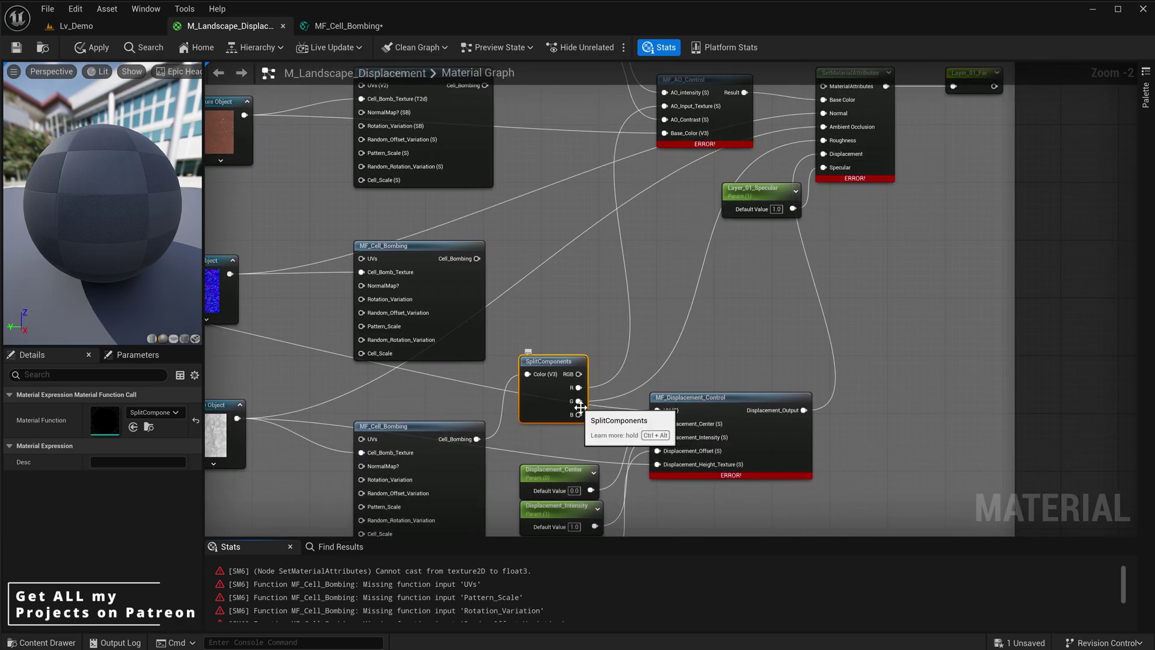
{"action": "left_click_drag", "start_coordinate": [579, 415], "coordinate": [658, 465]}
{"action": "right_click_drag", "start_coordinate": [762, 296], "coordinate": [700, 353]}
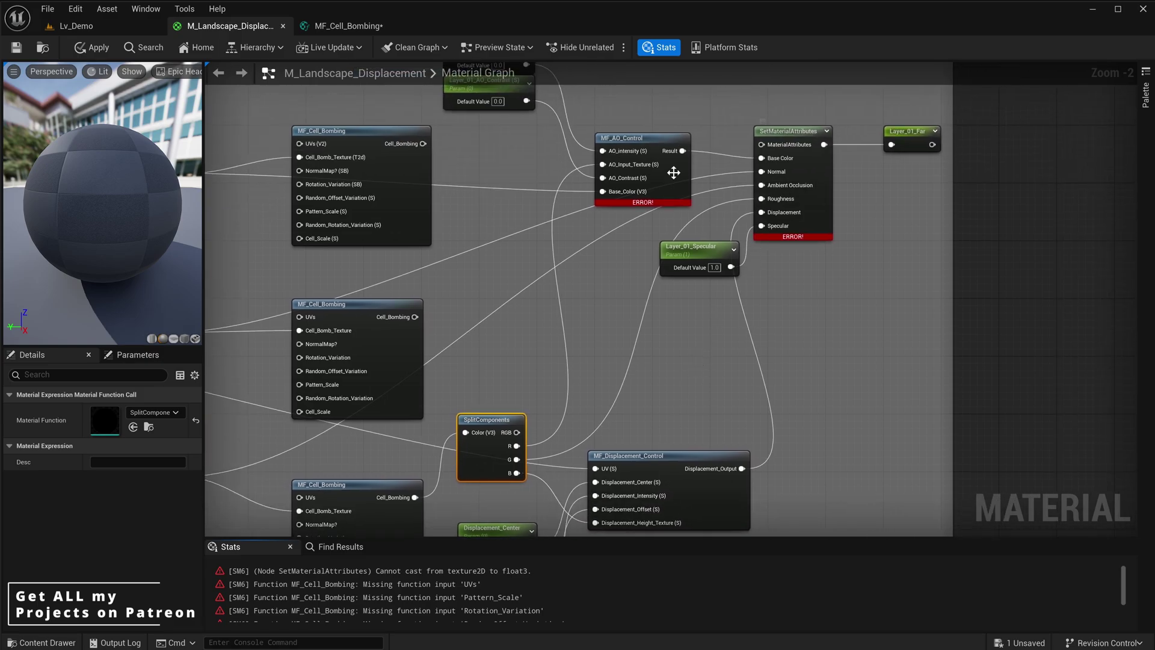
Replace the mask Texture Object's link to Ambient Occlusion with the R output of SplitComponents
{"action": "left_click", "coordinate": [818, 223]}
{"action": "right_click_drag", "start_coordinate": [455, 369], "coordinate": [623, 299]}
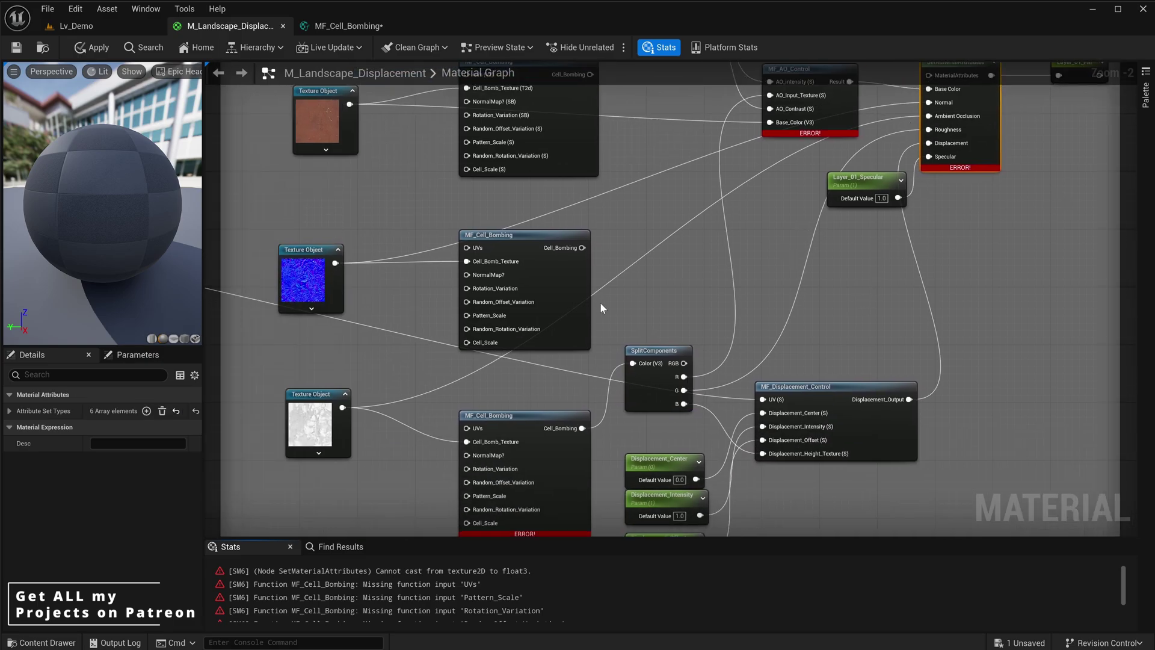
{"action": "right_click_drag", "start_coordinate": [373, 389], "coordinate": [530, 341]}
{"action": "scroll", "coordinate": [530, 341], "scroll_direction": "up", "scroll_amount": 1}
{"action": "left_click", "coordinate": [474, 401]}
{"action": "scroll", "coordinate": [617, 374], "scroll_direction": "down", "scroll_amount": 1}
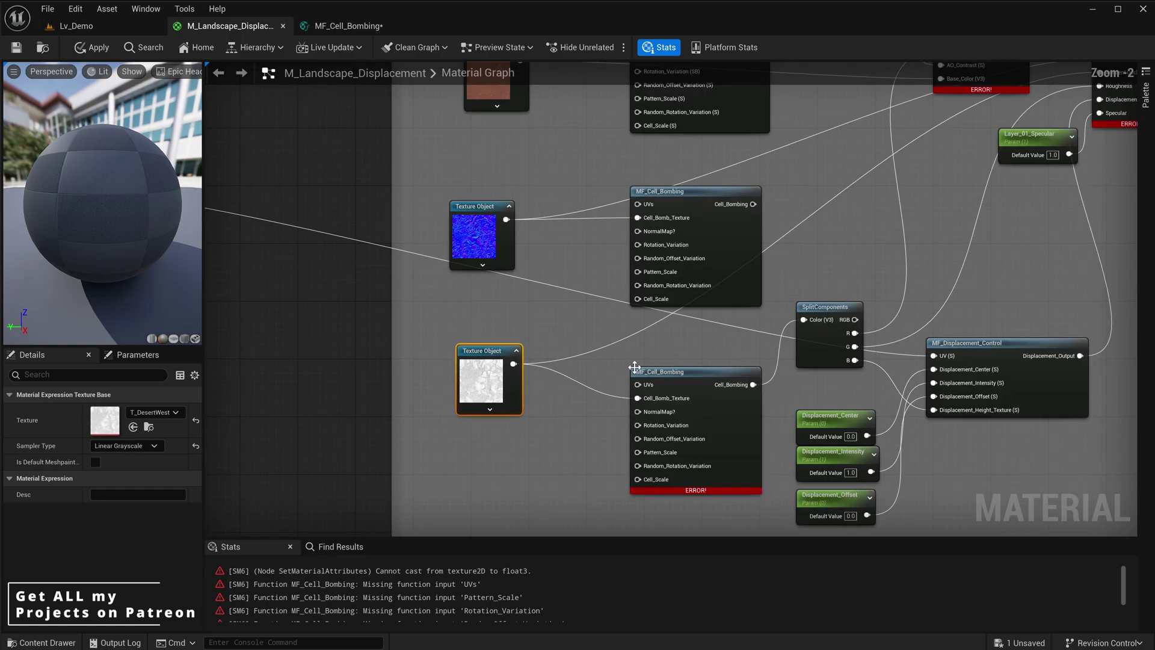
{"action": "right_click_drag", "start_coordinate": [692, 301], "coordinate": [629, 348]}
{"action": "left_click_drag", "start_coordinate": [439, 434], "coordinate": [425, 437]}
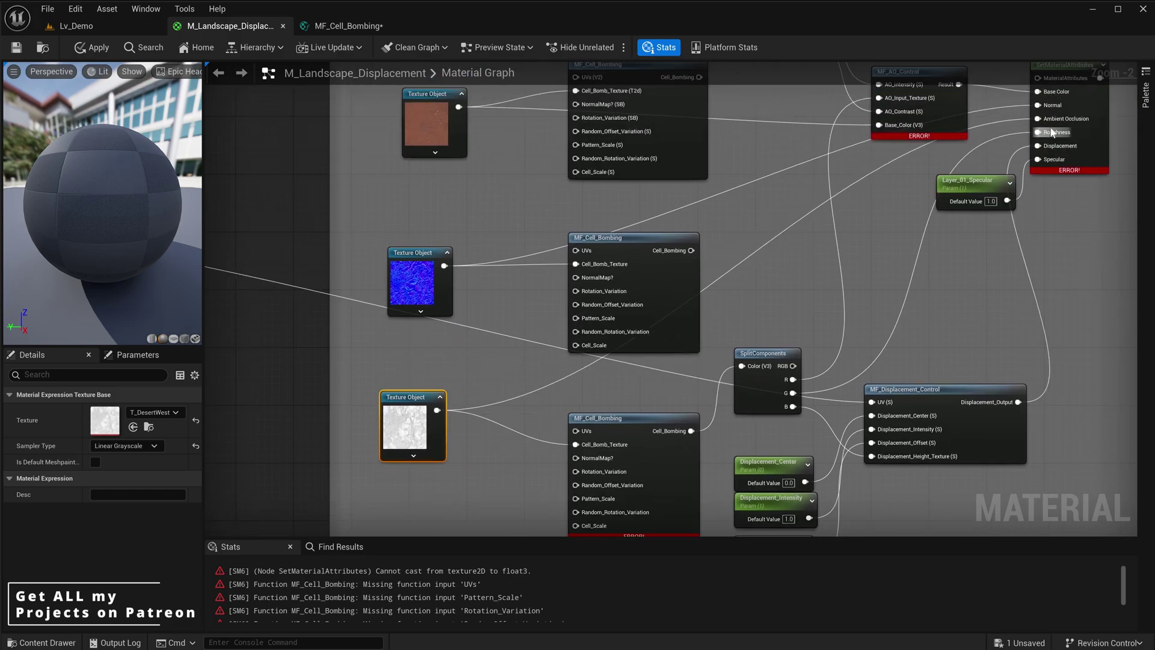
{"action": "left_click_drag", "start_coordinate": [793, 379], "coordinate": [1038, 124]}
{"action": "right_click_drag", "start_coordinate": [864, 241], "coordinate": [789, 261]}
{"action": "right_click_drag", "start_coordinate": [705, 315], "coordinate": [710, 297]}
{"action": "left_click", "coordinate": [710, 297]}
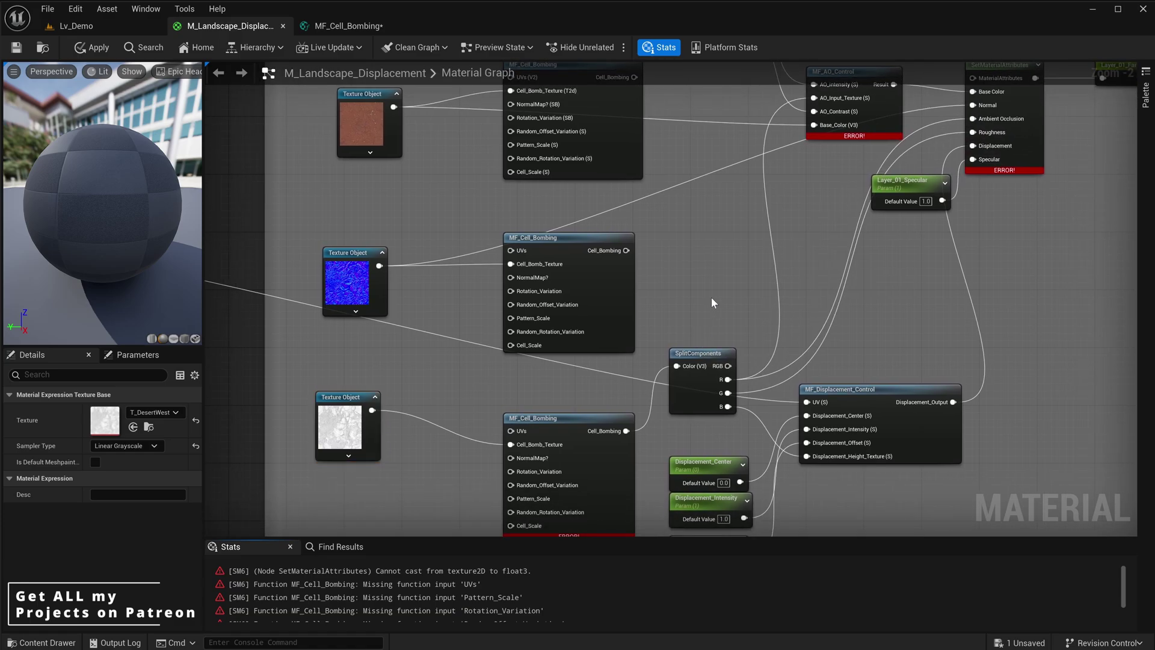
Break all output connections of the Multiply node that scales the landscape coordinates
{"action": "right_click_drag", "start_coordinate": [631, 311], "coordinate": [666, 294]}
{"action": "right_click_drag", "start_coordinate": [516, 292], "coordinate": [591, 310]}
{"action": "left_click_drag", "start_coordinate": [445, 429], "coordinate": [452, 431]}
{"action": "right_click_drag", "start_coordinate": [325, 275], "coordinate": [493, 238]}
{"action": "left_click", "coordinate": [386, 300], "text": "alt"}
Connect the normal map's Cell_Bombing output to SetMaterialAttributes Normal and the base color's Cell_Bombing output to MF_AO_Control's Base_Color
{"action": "right_click_drag", "start_coordinate": [807, 154], "coordinate": [695, 220]}
{"action": "right_click_drag", "start_coordinate": [632, 245], "coordinate": [600, 298]}
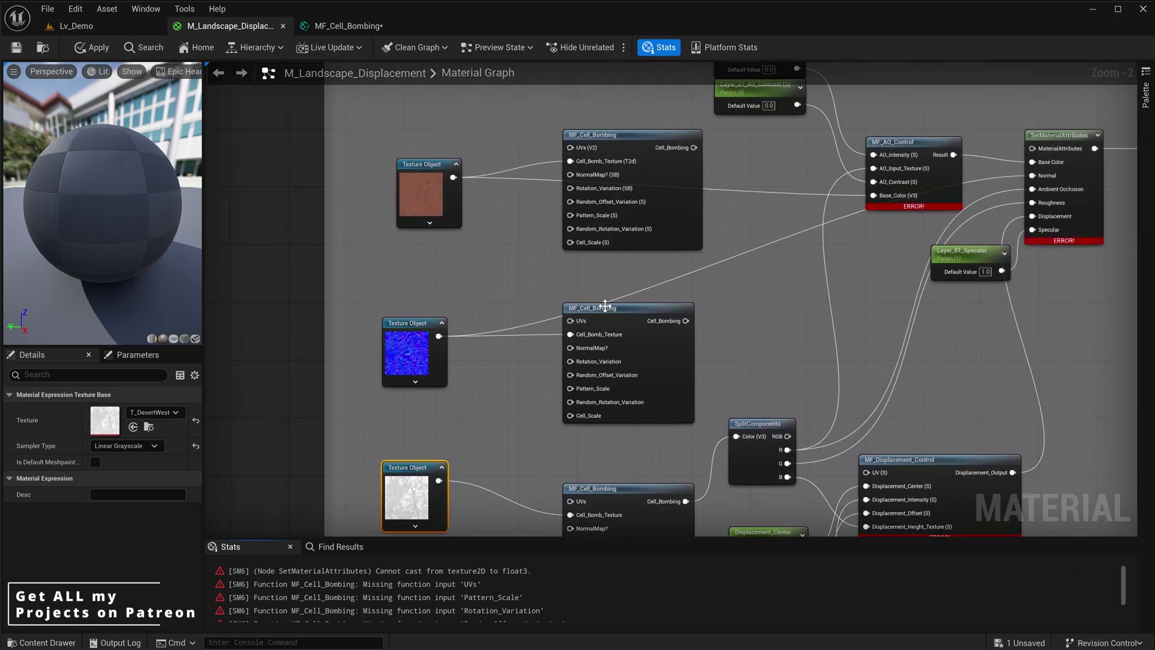
{"action": "left_click_drag", "start_coordinate": [680, 328], "coordinate": [1033, 181]}
{"action": "right_click_drag", "start_coordinate": [827, 231], "coordinate": [771, 260]}
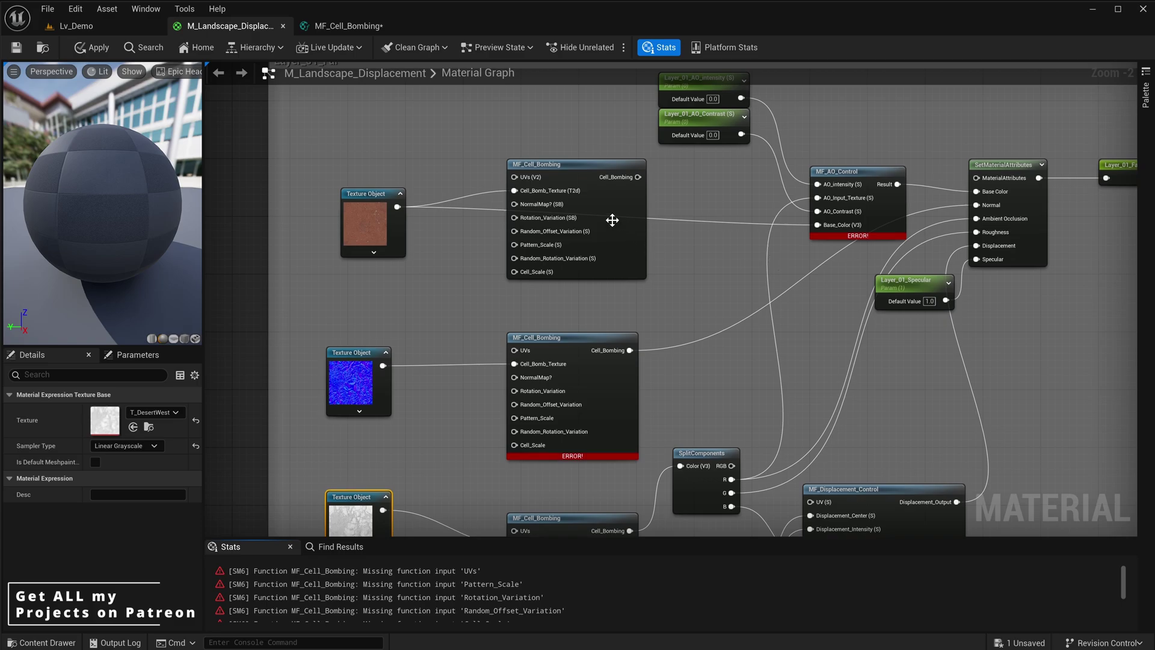
{"action": "left_click_drag", "start_coordinate": [638, 177], "coordinate": [711, 142]}
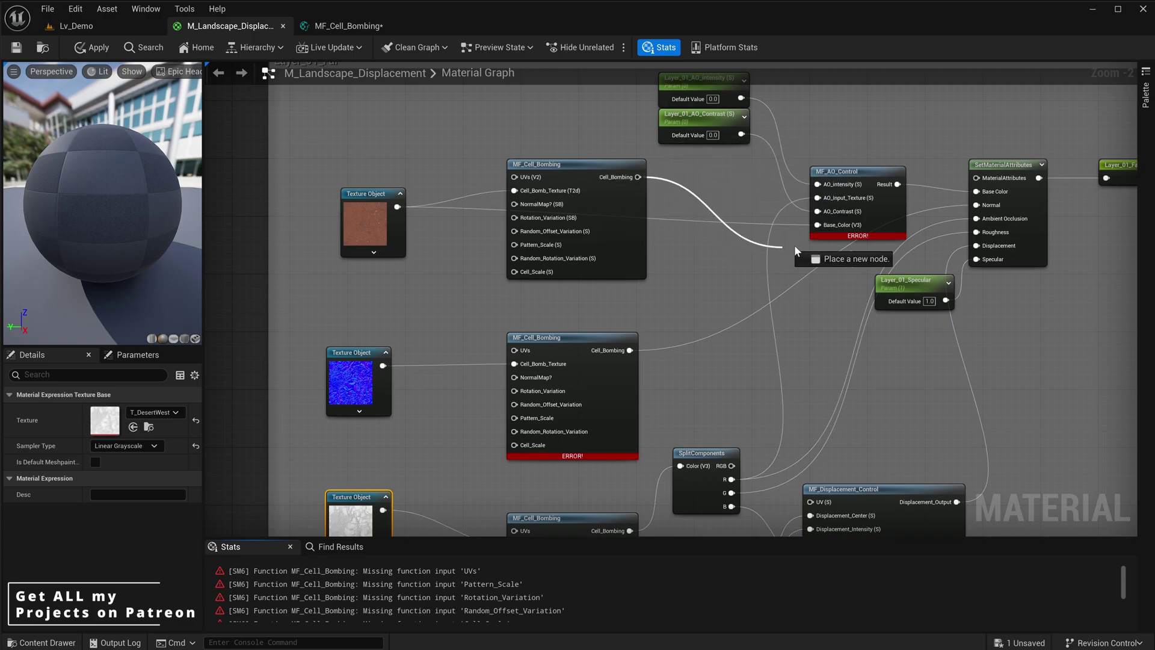
{"action": "left_click_drag", "start_coordinate": [826, 230], "coordinate": [825, 231]}
{"action": "right_click_drag", "start_coordinate": [449, 244], "coordinate": [515, 229]}
{"action": "left_click_drag", "start_coordinate": [456, 219], "coordinate": [448, 219]}
Connect the landscape coordinate Multiply's output to the UVs input of all three MF_Cell_Bombing nodes
{"action": "right_click_drag", "start_coordinate": [451, 219], "coordinate": [697, 154]}
{"action": "left_click", "coordinate": [419, 269]}
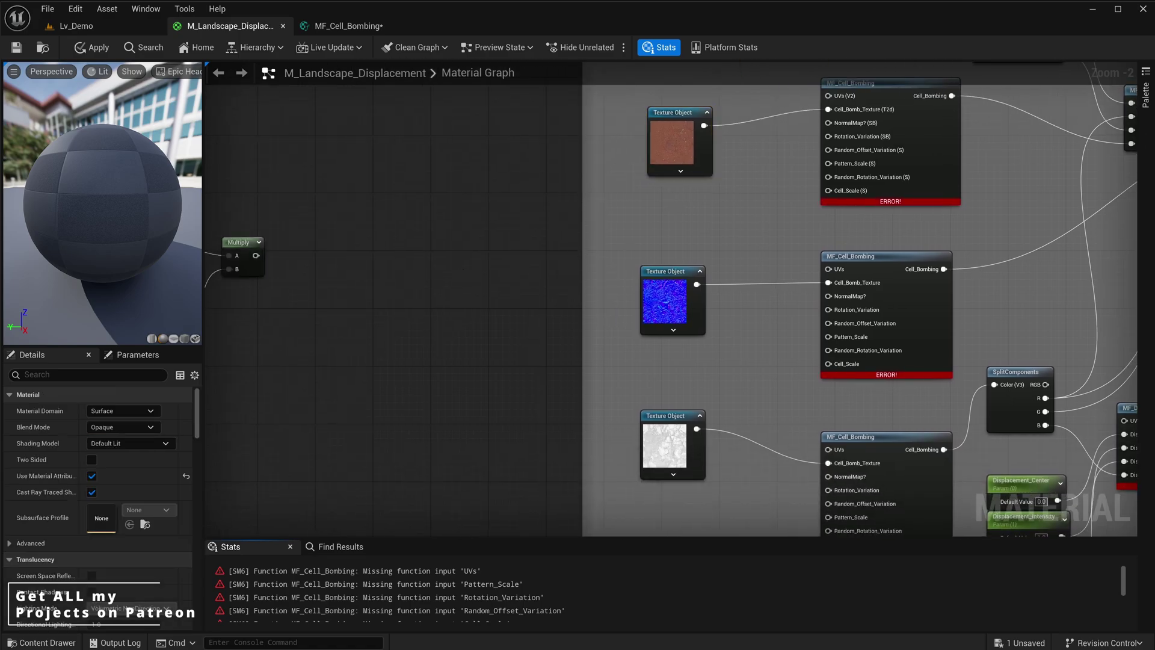
{"action": "right_click_drag", "start_coordinate": [419, 269], "coordinate": [556, 261]}
{"action": "left_click_drag", "start_coordinate": [394, 249], "coordinate": [964, 160]}
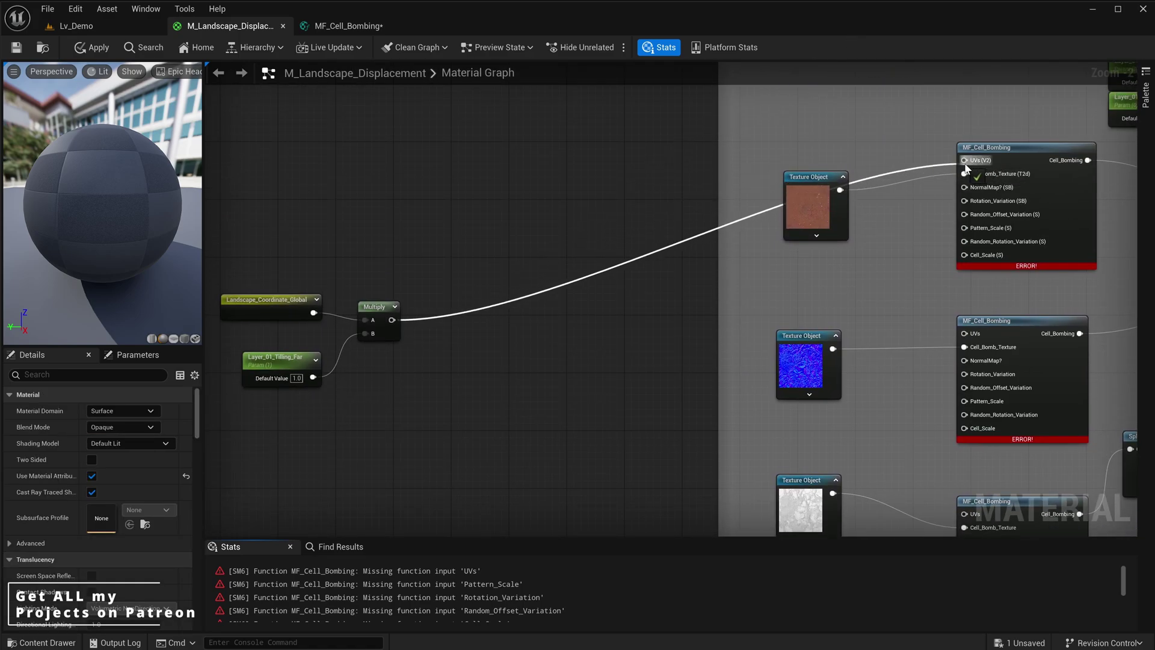
{"action": "left_click_drag", "start_coordinate": [397, 324], "coordinate": [963, 335]}
{"action": "left_click_drag", "start_coordinate": [398, 231], "coordinate": [982, 423]}
Promote the first MF_Cell_Bombing's NormalMap? input to a parameter and place it above the Layer_01_Far group
{"action": "right_click_drag", "start_coordinate": [928, 373], "coordinate": [734, 381]}
{"action": "scroll", "coordinate": [732, 379], "scroll_direction": "down", "scroll_amount": 1}
{"action": "right_click_drag", "start_coordinate": [708, 311], "coordinate": [638, 315]}
{"action": "scroll", "coordinate": [661, 289], "scroll_direction": "up", "scroll_amount": 1}
{"action": "scroll", "coordinate": [551, 245], "scroll_direction": "up", "scroll_amount": 3}
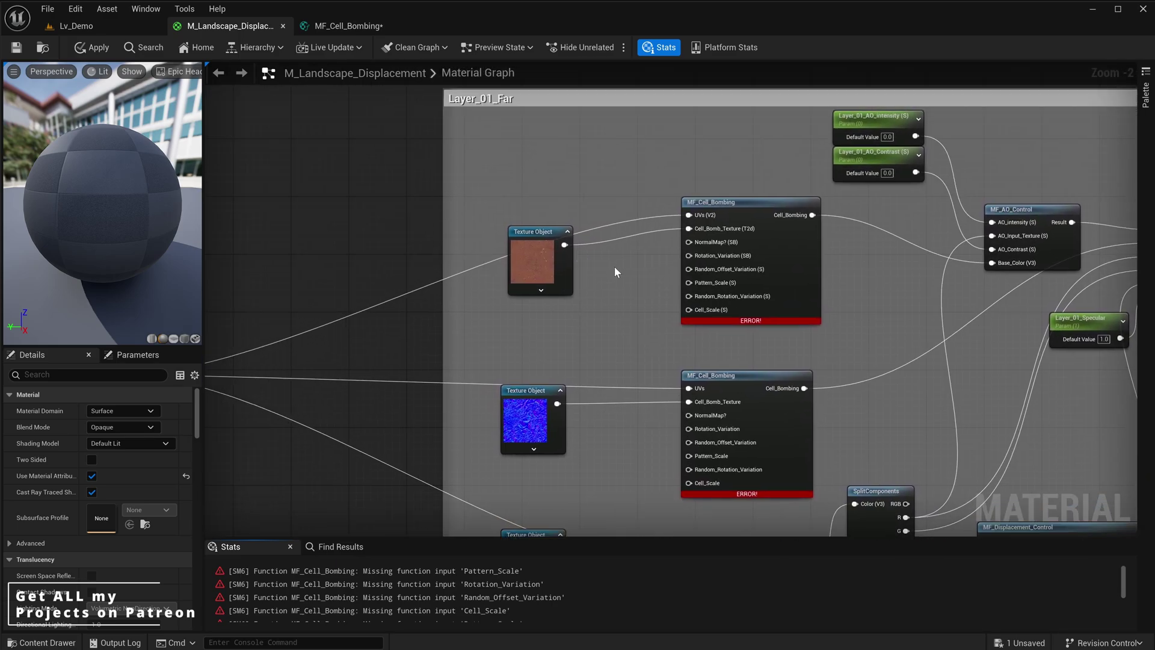
{"action": "right_click", "coordinate": [717, 234]}
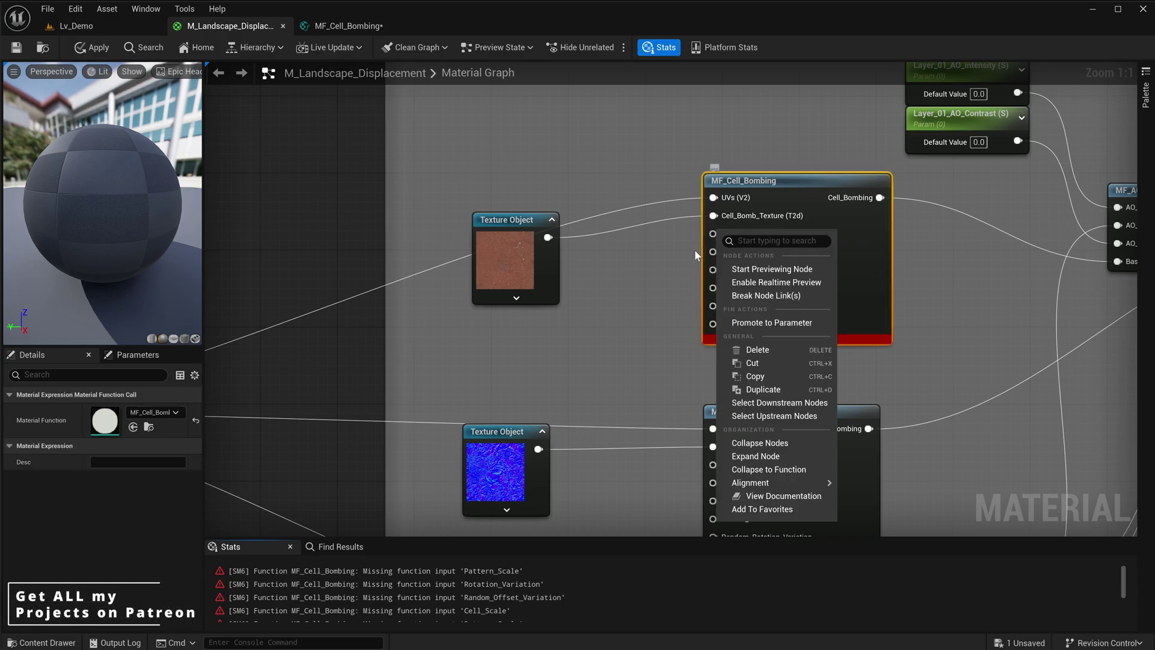
{"action": "left_click", "coordinate": [782, 323]}
{"action": "left_click_drag", "start_coordinate": [674, 206], "coordinate": [513, 107]}
{"action": "right_click_drag", "start_coordinate": [512, 107], "coordinate": [563, 268]}
{"action": "left_click_drag", "start_coordinate": [563, 269], "coordinate": [583, 172]}
Promote the first MF_Cell_Bombing's Rotation_Variation and Random_Offset_Variation inputs to parameters and stack them above the NormalMap? parameter
{"action": "right_click", "coordinate": [732, 406]}
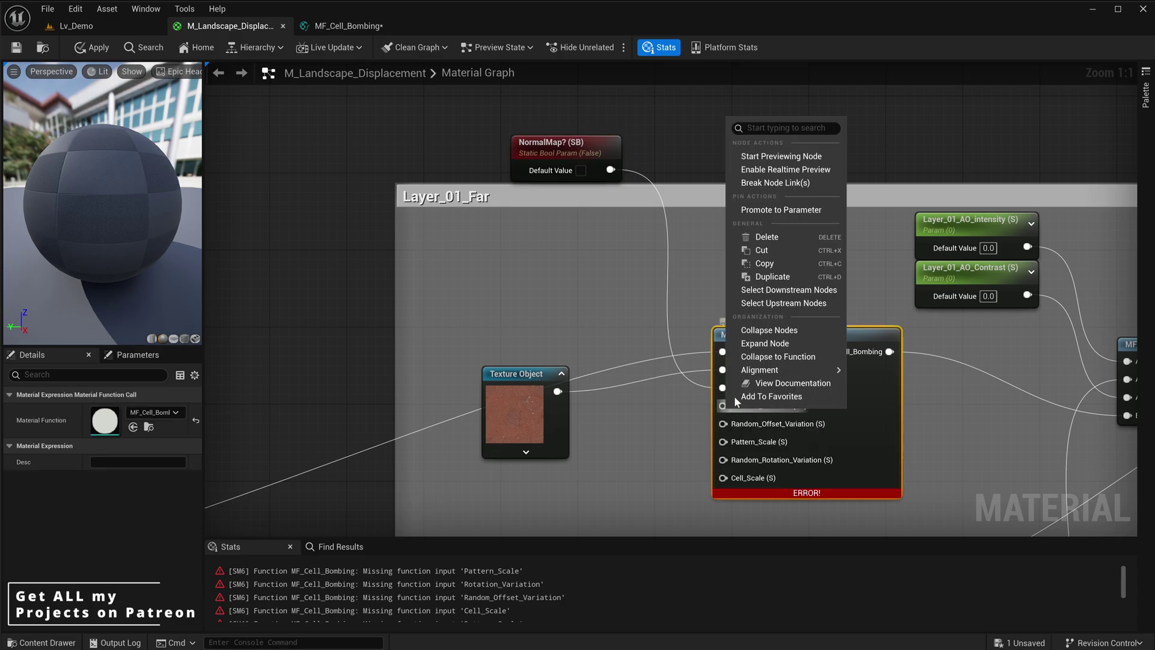
{"action": "left_click", "coordinate": [758, 210]}
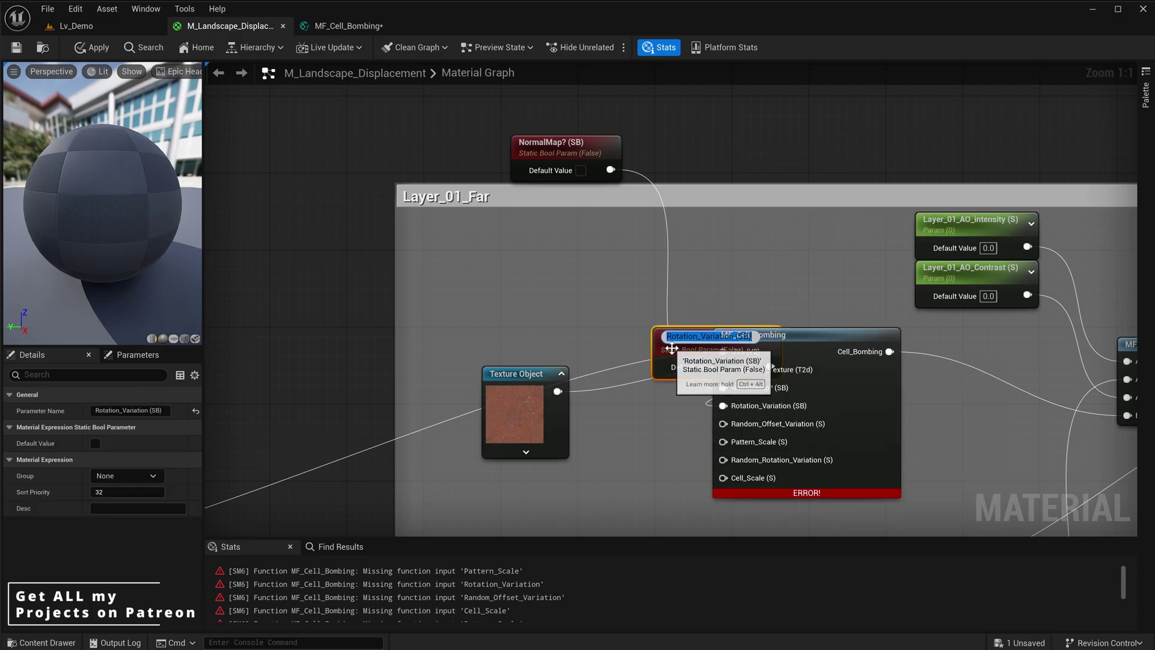
{"action": "left_click_drag", "start_coordinate": [672, 348], "coordinate": [528, 109]}
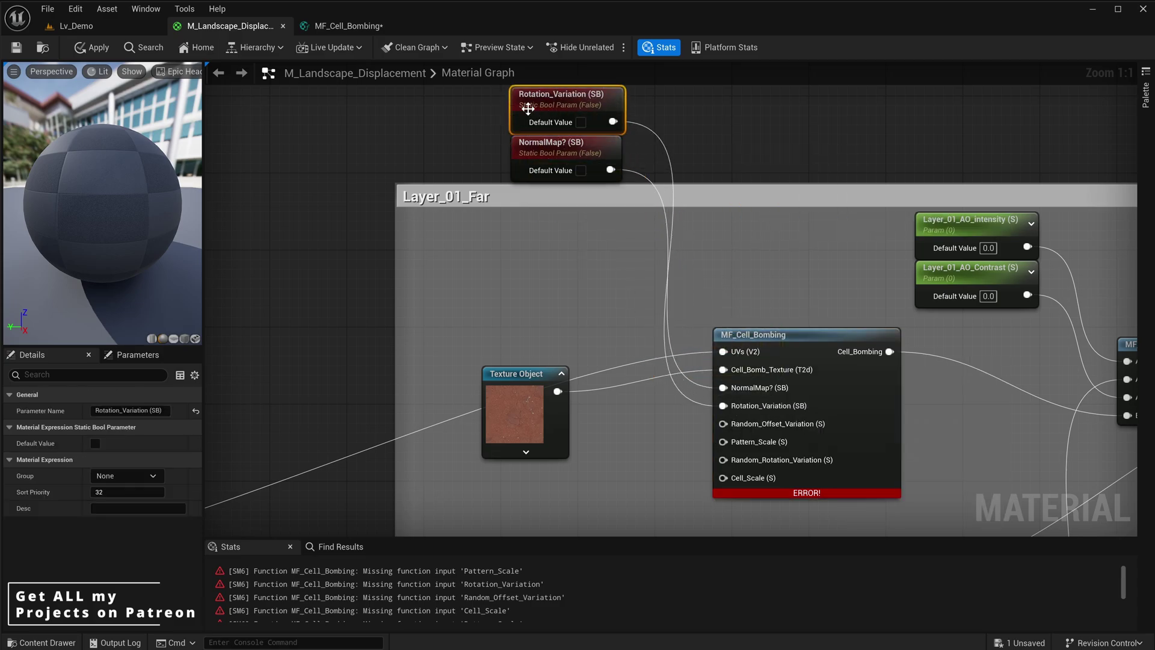
{"action": "right_click", "coordinate": [746, 426]}
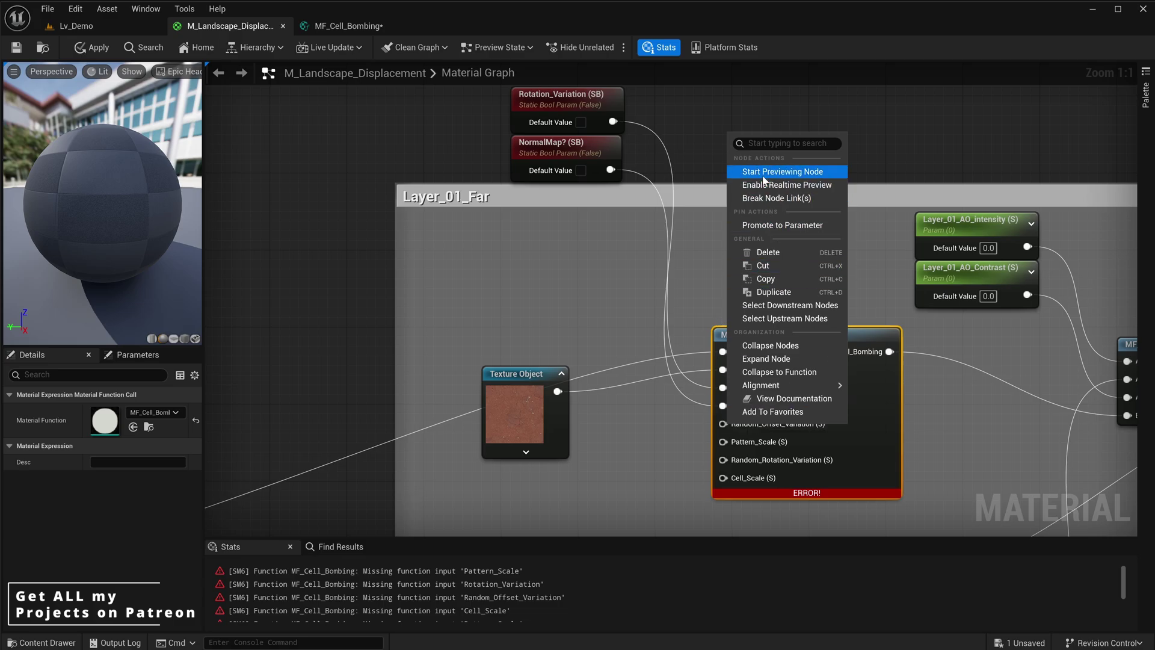
{"action": "left_click", "coordinate": [767, 225]}
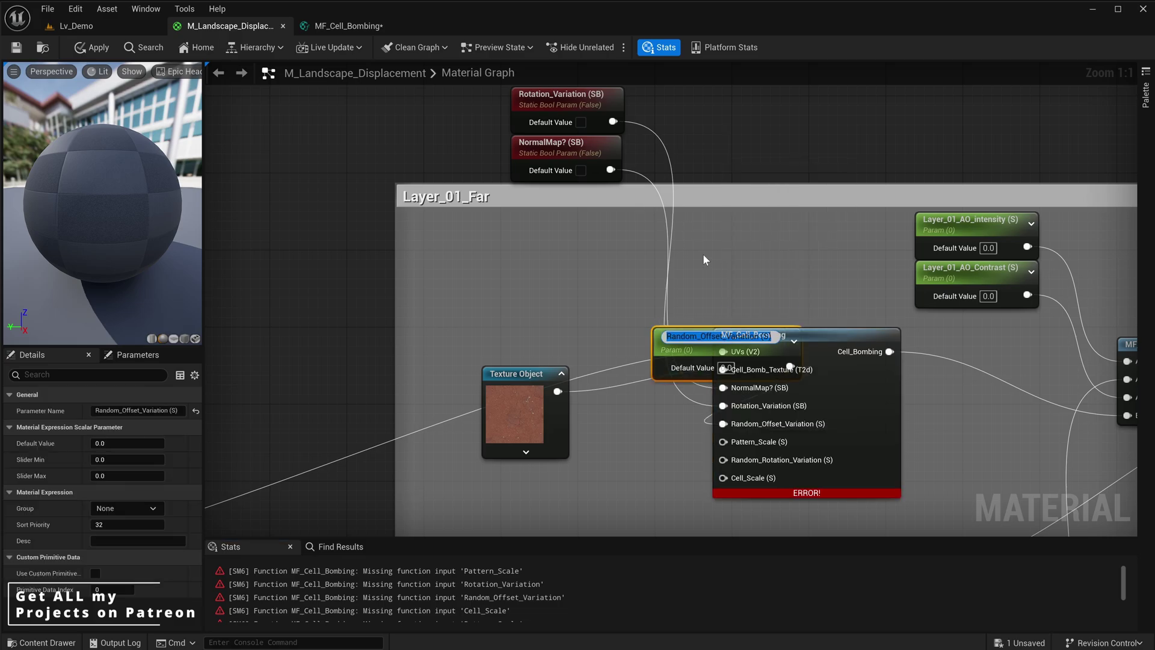
{"action": "left_click_drag", "start_coordinate": [692, 348], "coordinate": [548, 169]}
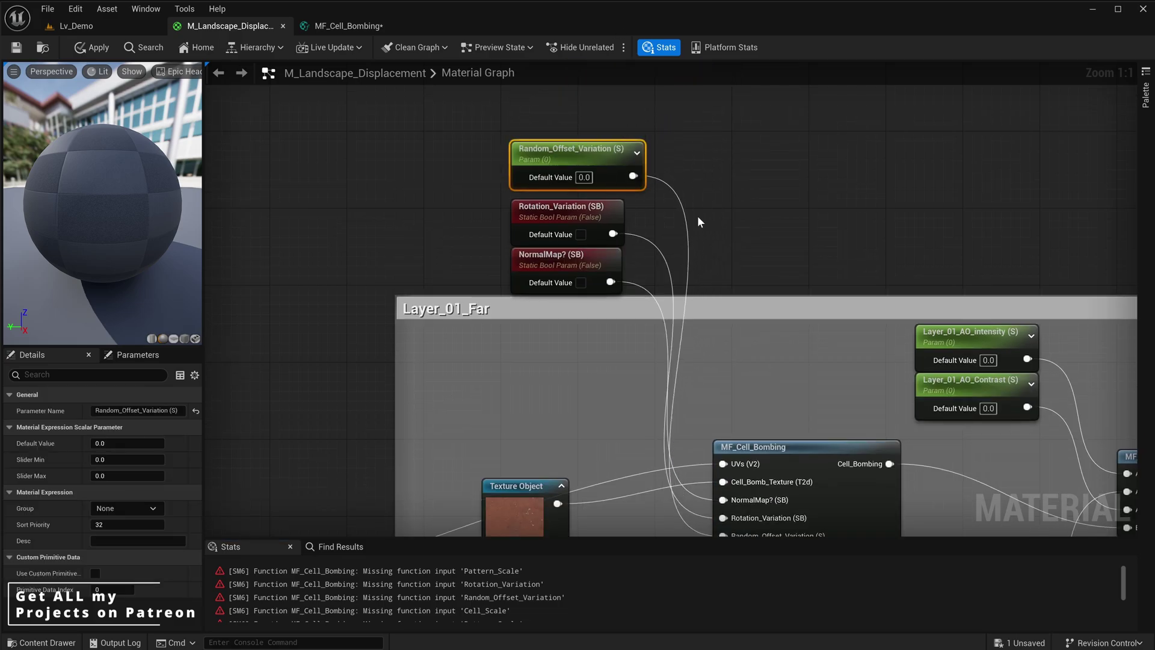
Promote the first MF_Cell_Bombing's Pattern_Scale and Random_Rotation_Variation inputs to parameters and place them above the other promoted parameters
{"action": "right_click_drag", "start_coordinate": [698, 219], "coordinate": [691, 137]}
{"action": "right_click", "coordinate": [722, 475]}
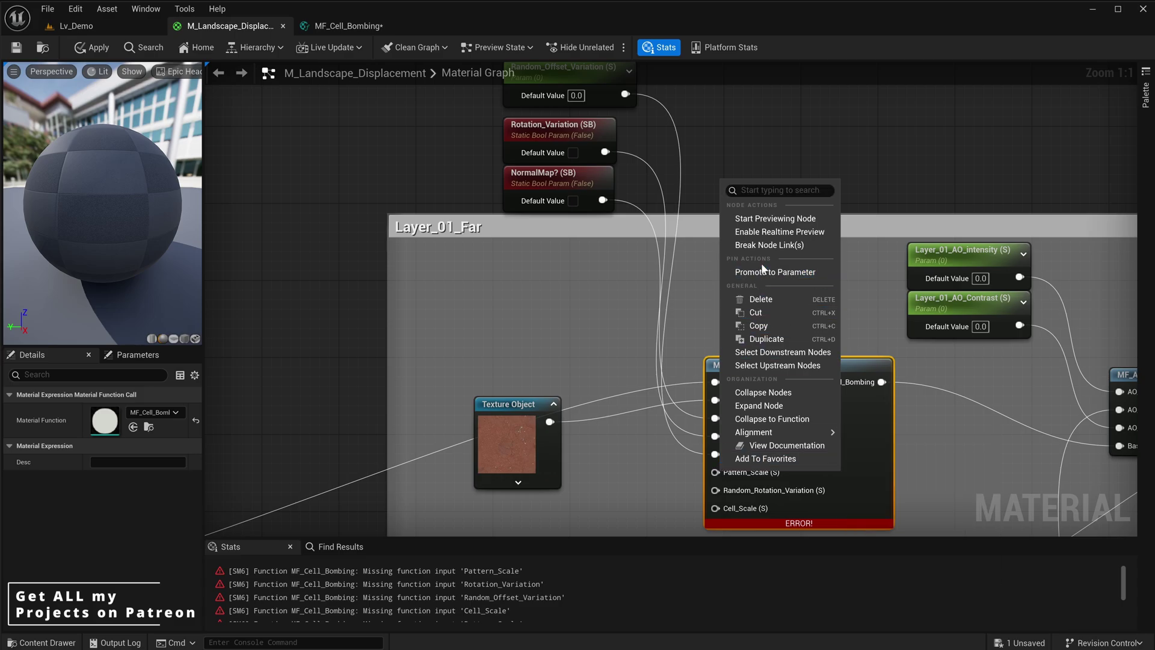
{"action": "left_click", "coordinate": [748, 268]}
{"action": "left_click_drag", "start_coordinate": [670, 383], "coordinate": [539, 212]}
{"action": "right_click_drag", "start_coordinate": [710, 403], "coordinate": [718, 230]}
{"action": "right_click", "coordinate": [723, 500]}
{"action": "left_click", "coordinate": [752, 304]}
{"action": "left_click_drag", "start_coordinate": [673, 410], "coordinate": [540, 251]}
Promote Cell_Scale to a parameter above the others and assign all promoted parameters to the Cell_Bomb group with sort priority 1
{"action": "right_click_drag", "start_coordinate": [697, 457], "coordinate": [714, 170]}
{"action": "right_click", "coordinate": [738, 484]}
{"action": "left_click", "coordinate": [777, 286]}
{"action": "left_click_drag", "start_coordinate": [687, 357], "coordinate": [554, 375]}
{"action": "right_click_drag", "start_coordinate": [601, 369], "coordinate": [641, 158]}
{"action": "left_click_drag", "start_coordinate": [534, 164], "coordinate": [613, 448]}
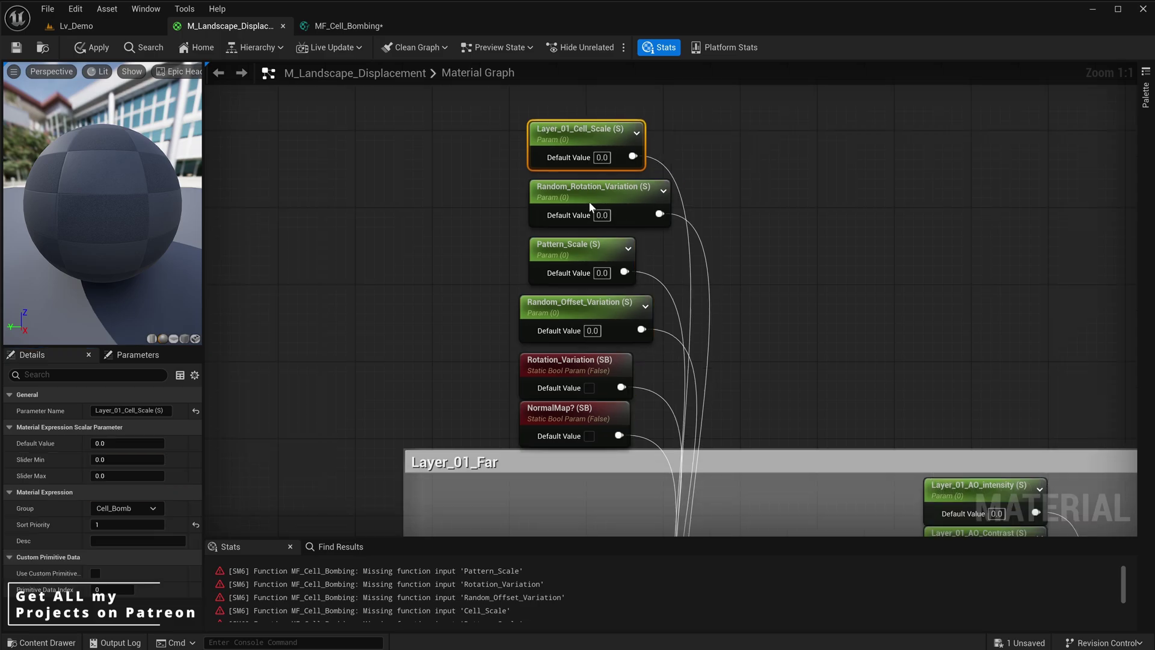
Add the prefix Layer_01_ to the names of the Random_Rotation_Variation and Pattern_Scale parameters
{"action": "double_click", "coordinate": [588, 191]}
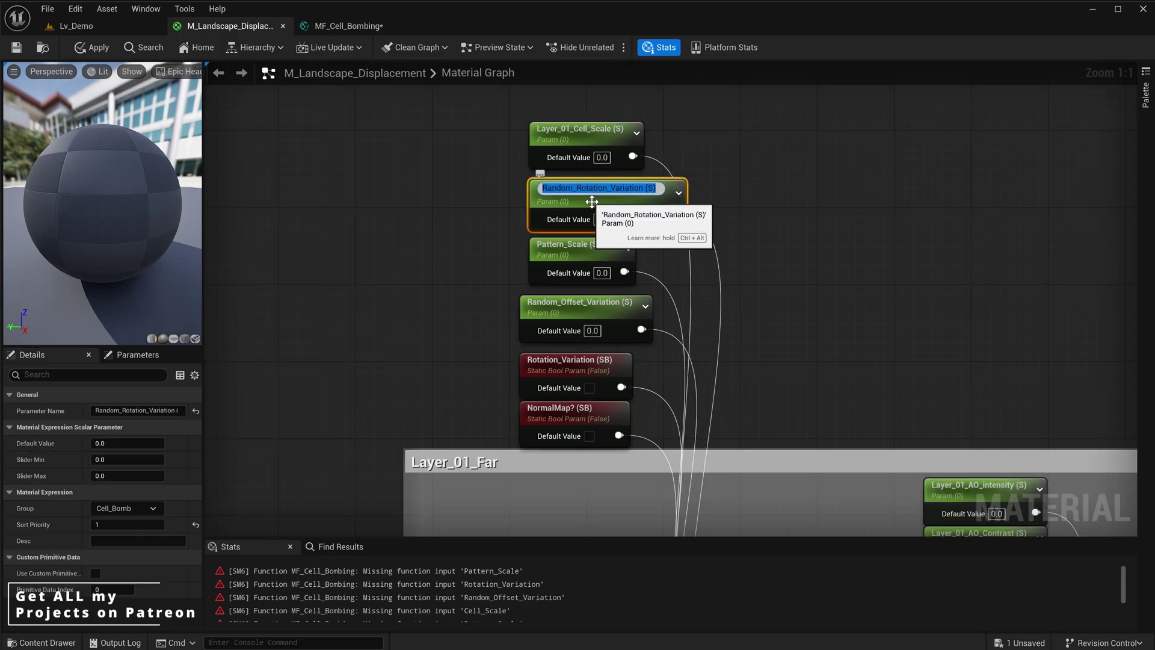
{"action": "key", "text": "Home"}
{"action": "type", "text": "Layer_01_"}
{"action": "key", "text": "Return"}
{"action": "double_click", "coordinate": [572, 246]}
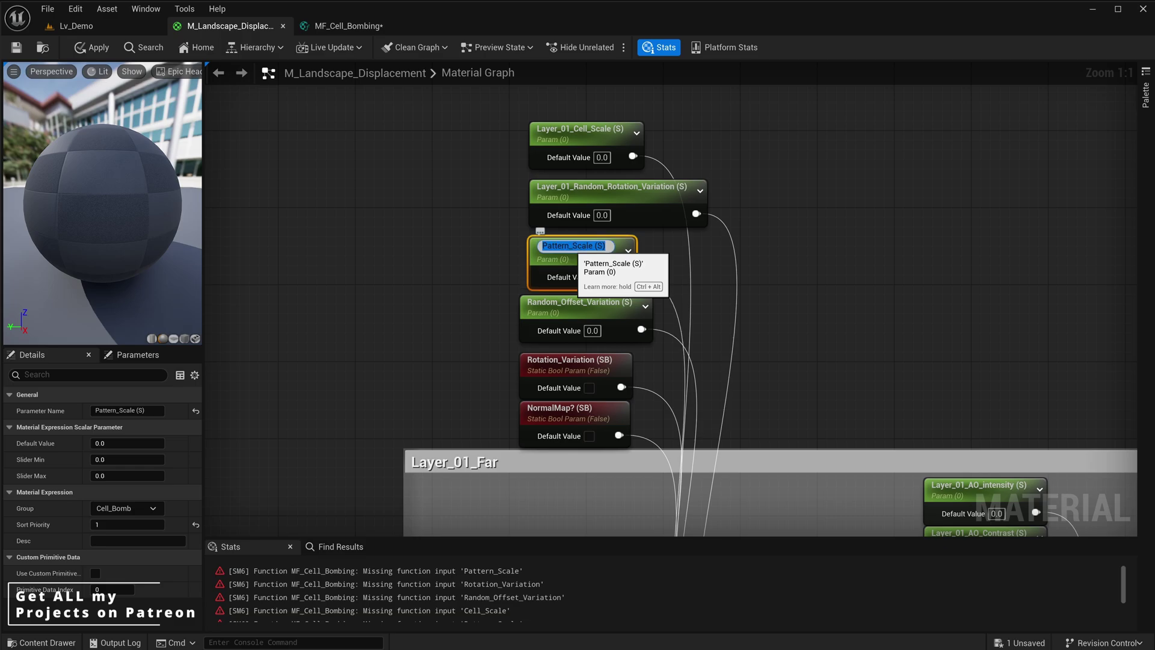
{"action": "type", "text": "Layer_01_"}
{"action": "key", "text": "Return"}
Add the prefix Layer_01_ to the names of the Random_Offset_Variation, Rotation_Variation and NormalMap? parameters
{"action": "double_click", "coordinate": [569, 303]}
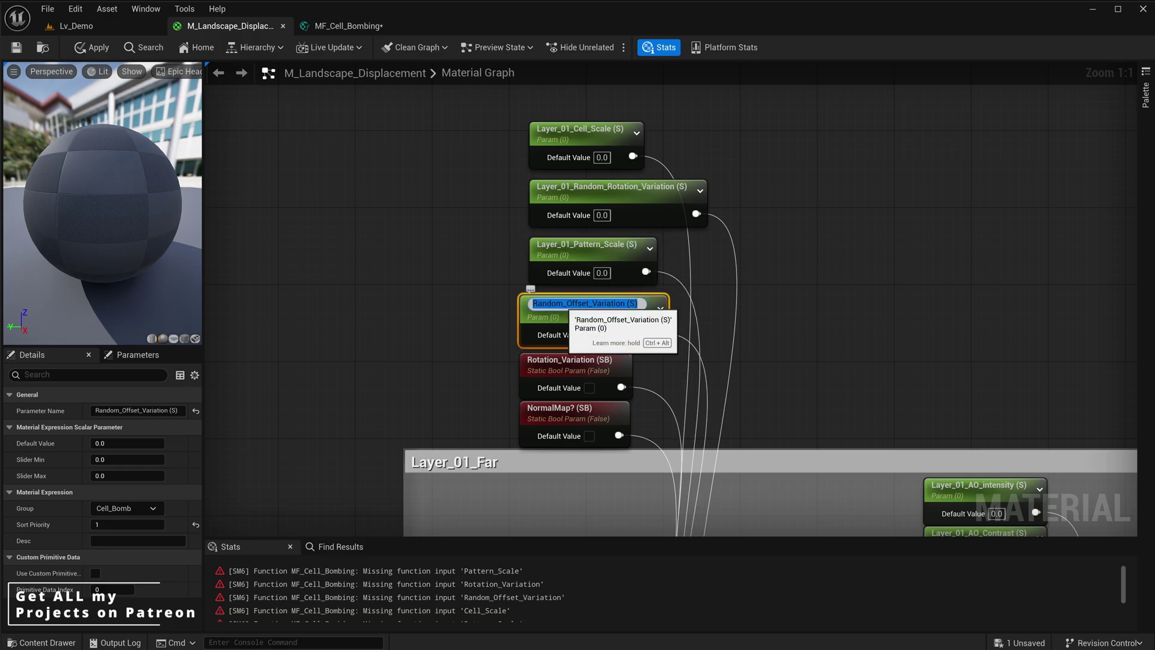
{"action": "type", "text": "Layer_01_"}
{"action": "key", "text": "Return"}
{"action": "double_click", "coordinate": [607, 377]}
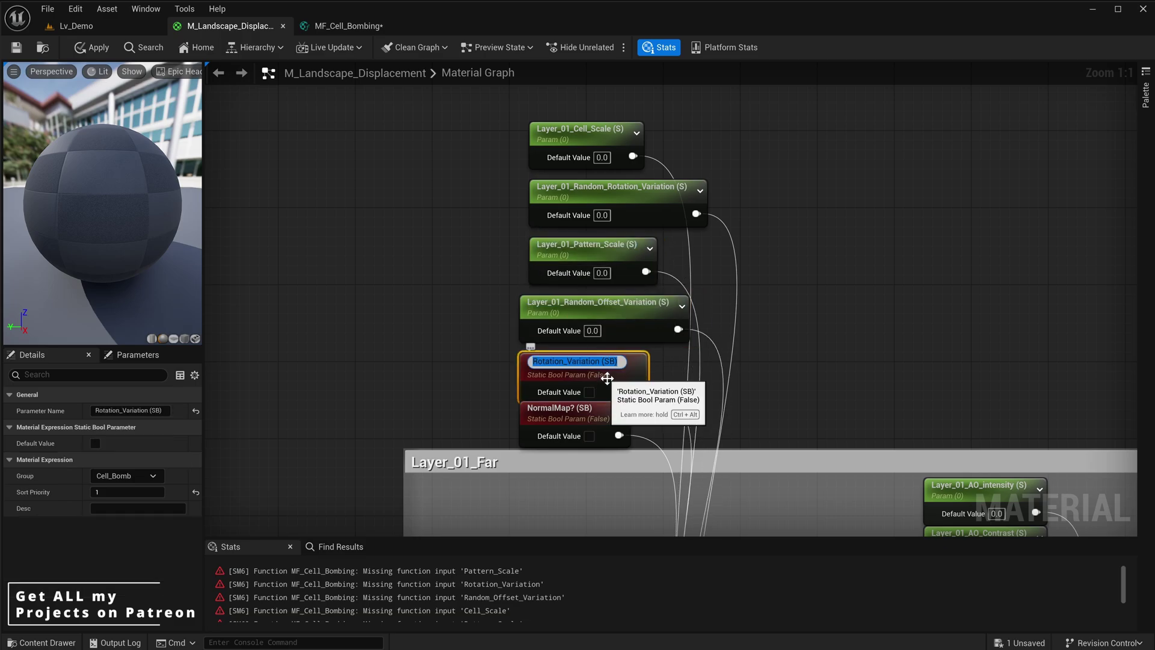
{"action": "type", "text": "Layer_01_"}
{"action": "key", "text": "Return"}
{"action": "double_click", "coordinate": [563, 409]}
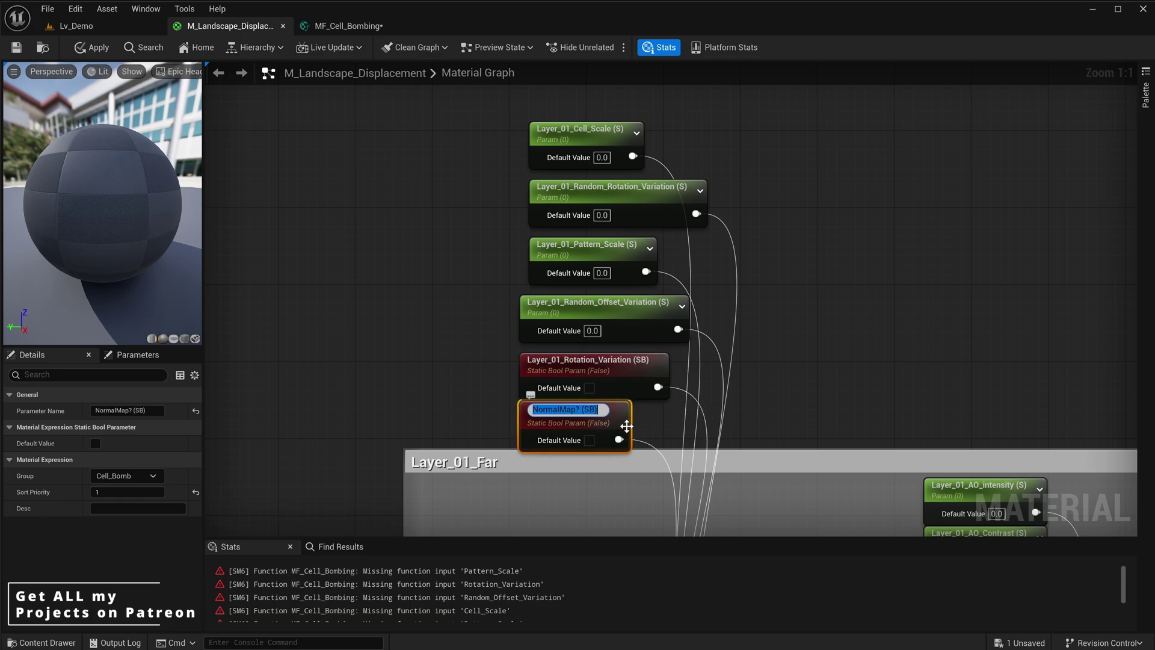
{"action": "key", "text": "Return"}
{"action": "left_click", "coordinate": [818, 400]}
Connect the Layer_01_Cell_Scale and Layer_01_Random_Rotation_Variation parameters to the matching inputs of the normal map's MF_Cell_Bombing node
{"action": "scroll", "coordinate": [813, 402], "scroll_direction": "down", "scroll_amount": 2}
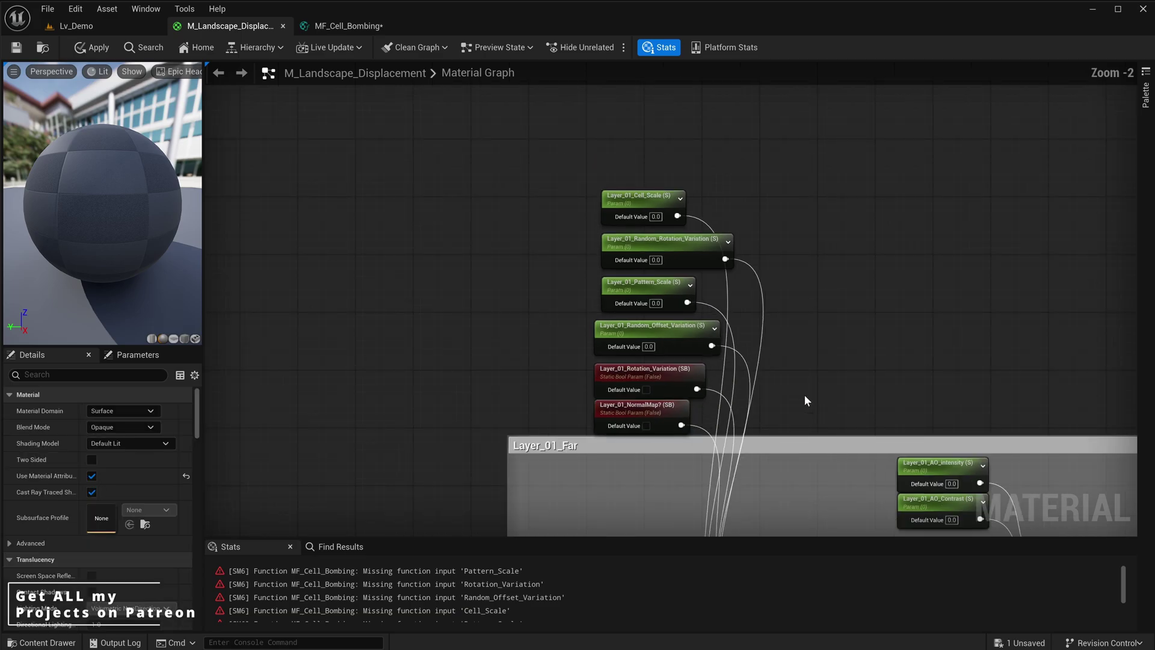
{"action": "right_click_drag", "start_coordinate": [807, 410], "coordinate": [759, 190]}
{"action": "right_click_drag", "start_coordinate": [766, 409], "coordinate": [761, 534]}
{"action": "right_click_drag", "start_coordinate": [758, 328], "coordinate": [626, 330]}
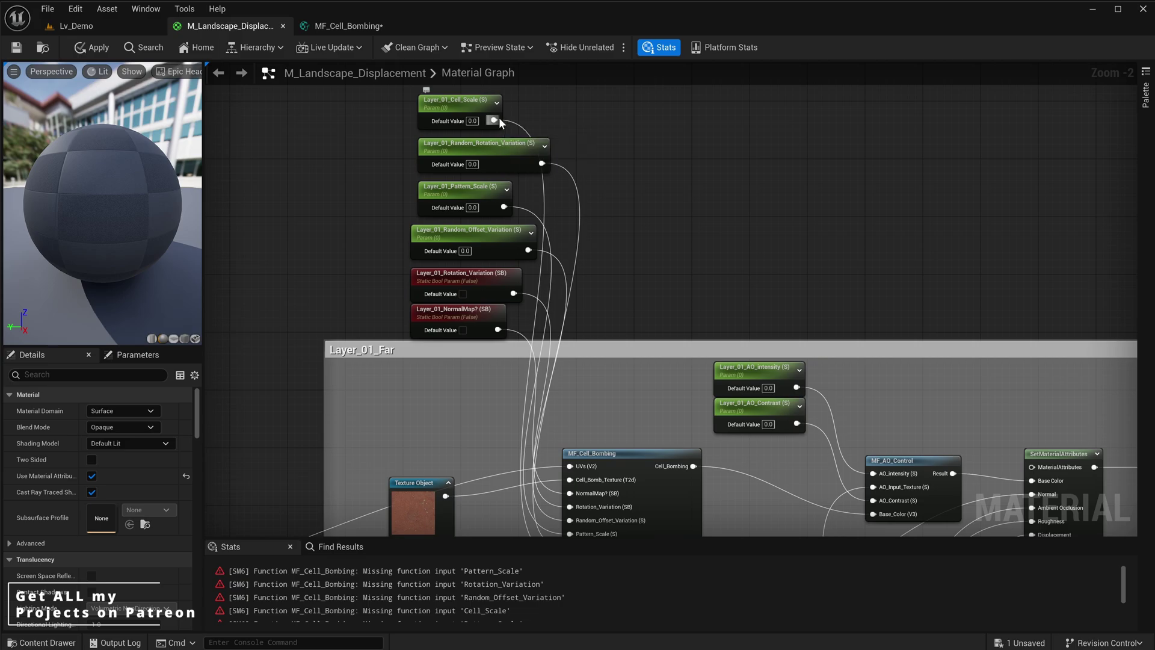
{"action": "left_click_drag", "start_coordinate": [498, 118], "coordinate": [581, 329]}
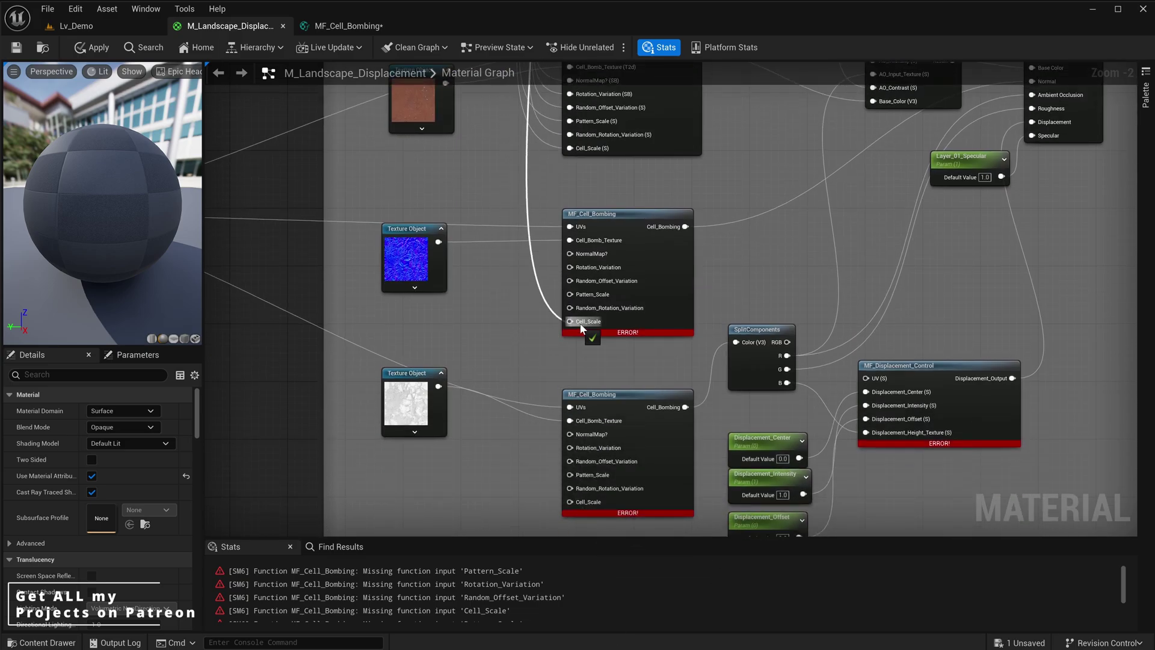
{"action": "right_click_drag", "start_coordinate": [568, 201], "coordinate": [580, 421]}
{"action": "right_click_drag", "start_coordinate": [559, 206], "coordinate": [558, 366]}
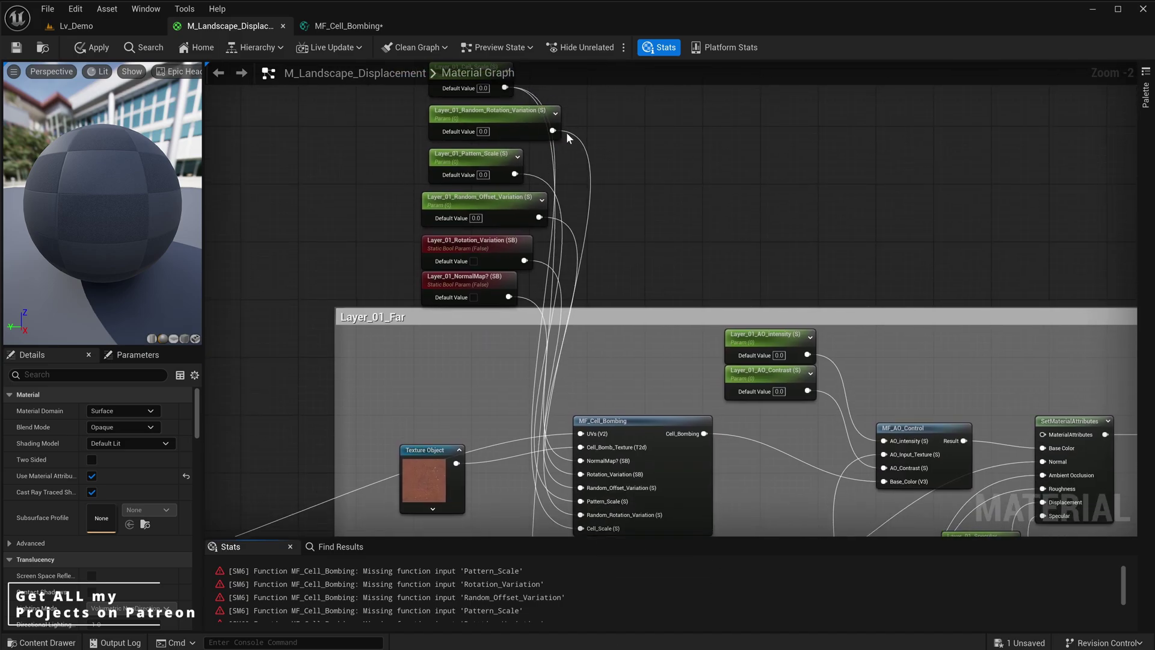
{"action": "left_click_drag", "start_coordinate": [550, 126], "coordinate": [599, 463]}
Connect the Layer_01 Pattern_Scale, Random_Offset_Variation, Rotation_Variation and NormalMap? parameters to the matching inputs of the normal map's MF_Cell_Bombing node
{"action": "right_click_drag", "start_coordinate": [612, 222], "coordinate": [592, 436]}
{"action": "left_click_drag", "start_coordinate": [490, 160], "coordinate": [574, 454]}
{"action": "right_click_drag", "start_coordinate": [550, 208], "coordinate": [521, 388]}
{"action": "left_click_drag", "start_coordinate": [483, 183], "coordinate": [526, 475]}
{"action": "right_click_drag", "start_coordinate": [501, 73], "coordinate": [482, 217]}
{"action": "left_click_drag", "start_coordinate": [454, 218], "coordinate": [511, 433]}
{"action": "right_click_drag", "start_coordinate": [495, 81], "coordinate": [480, 233]}
{"action": "left_click_drag", "start_coordinate": [423, 236], "coordinate": [495, 204]}
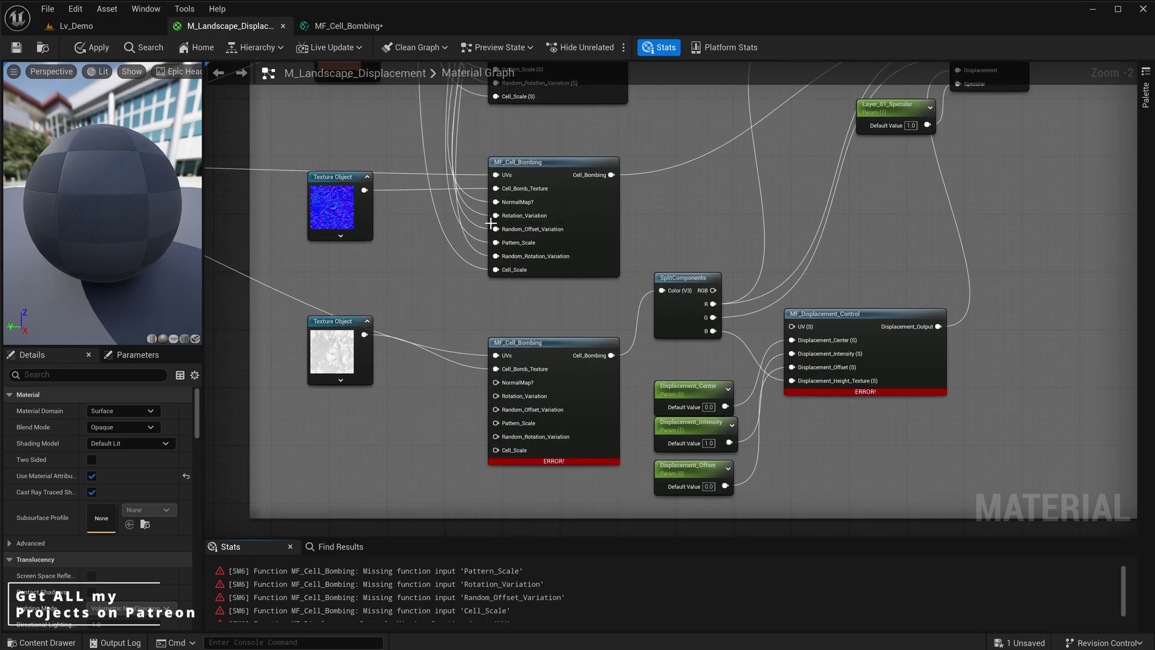
Connect the promoted Layer_01 parameters to the matching inputs of the third MF_Cell_Bombing node
{"action": "right_click_drag", "start_coordinate": [495, 204], "coordinate": [629, 508]}
{"action": "right_click_drag", "start_coordinate": [563, 210], "coordinate": [539, 388]}
{"action": "left_click_drag", "start_coordinate": [527, 137], "coordinate": [601, 439]}
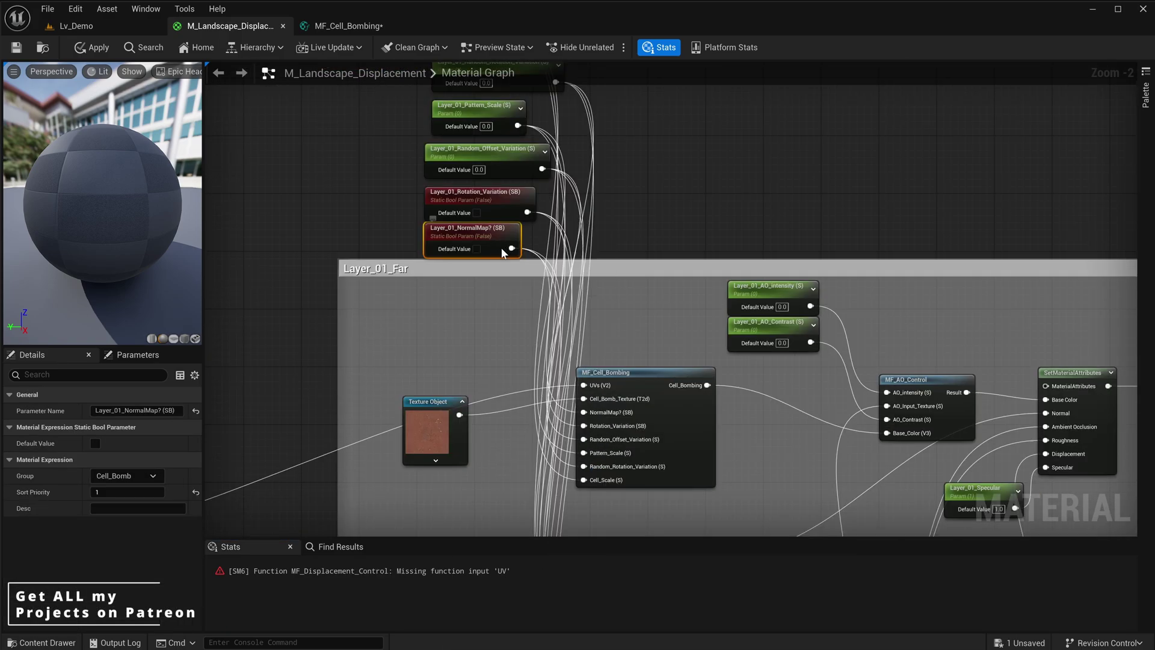
Move the Layer_01_NormalMap? parameter just above the normal map's Texture Object and set its default value to true
{"action": "left_click_drag", "start_coordinate": [502, 250], "coordinate": [459, 284]}
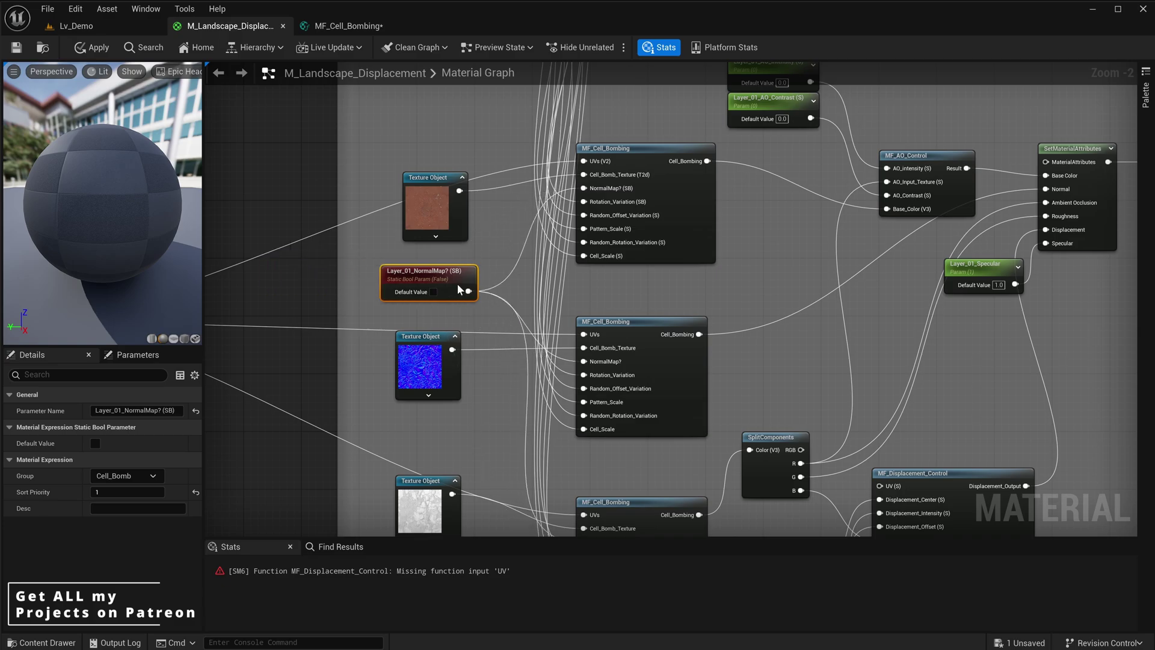
{"action": "right_click_drag", "start_coordinate": [524, 334], "coordinate": [497, 272]}
{"action": "scroll", "coordinate": [496, 271], "scroll_direction": "up", "scroll_amount": 2}
{"action": "right_click_drag", "start_coordinate": [475, 174], "coordinate": [472, 252]}
Disconnect the NormalMap? inputs of the first and third MF_Cell_Bombing nodes and adjust the Layer_01_NormalMap? parameter's placement
{"action": "left_click", "coordinate": [576, 154], "text": "alt"}
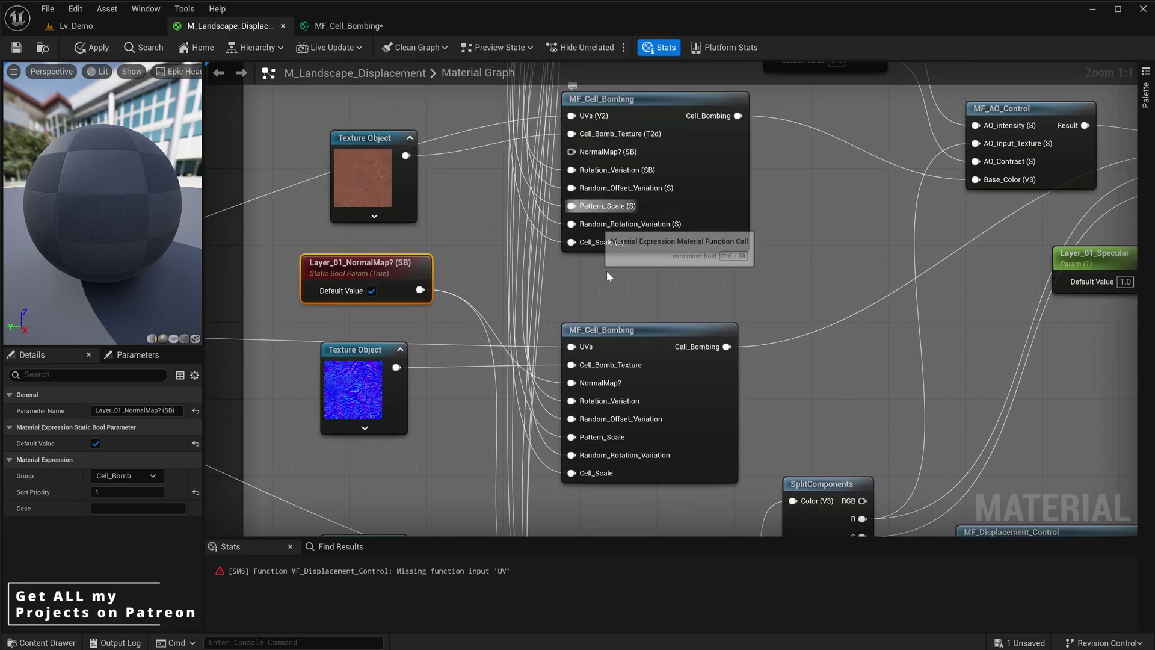
{"action": "right_click_drag", "start_coordinate": [594, 238], "coordinate": [565, 64]}
{"action": "left_click", "coordinate": [545, 456], "text": "alt"}
{"action": "right_click_drag", "start_coordinate": [457, 145], "coordinate": [469, 268]}
{"action": "mouse_move", "coordinate": [392, 211]}
{"action": "left_mouse_down"}
{"action": "mouse_move", "coordinate": [397, 198]}
{"action": "mouse_move", "coordinate": [376, 246]}
{"action": "mouse_move", "coordinate": [398, 234]}
{"action": "left_mouse_up"}
Connect the landscape coordinate Multiply's output to the UV input of MF_Displacement_Control in the Layer_01_Far group
{"action": "scroll", "coordinate": [625, 325], "scroll_direction": "down", "scroll_amount": 4}
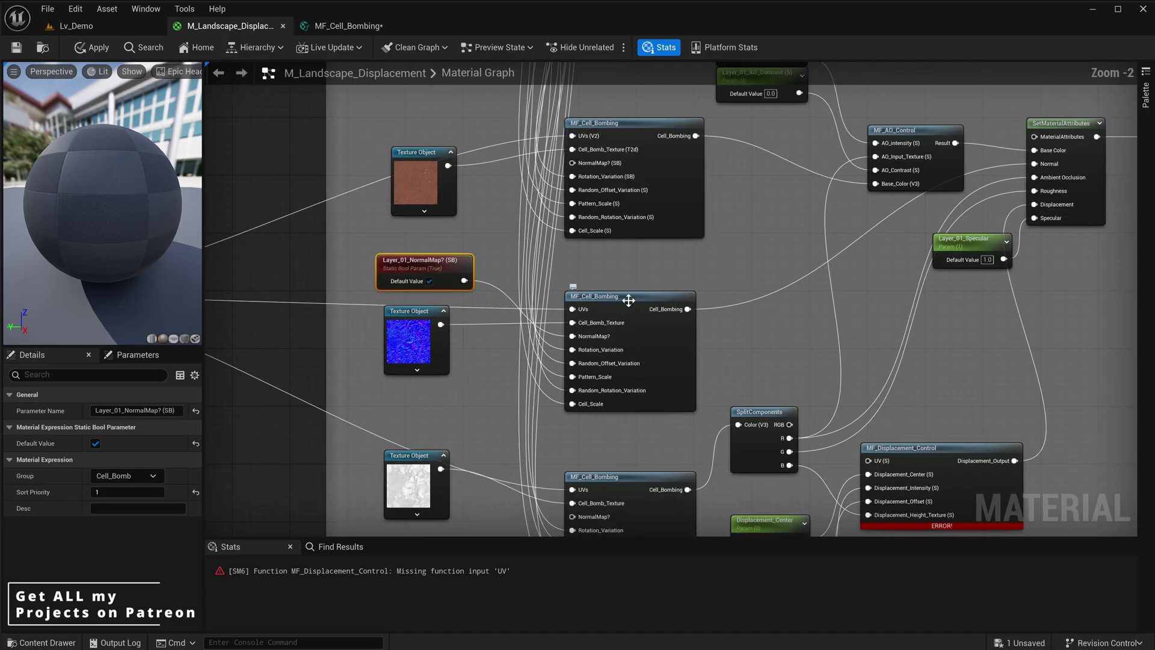
{"action": "right_click_drag", "start_coordinate": [370, 198], "coordinate": [366, 126]}
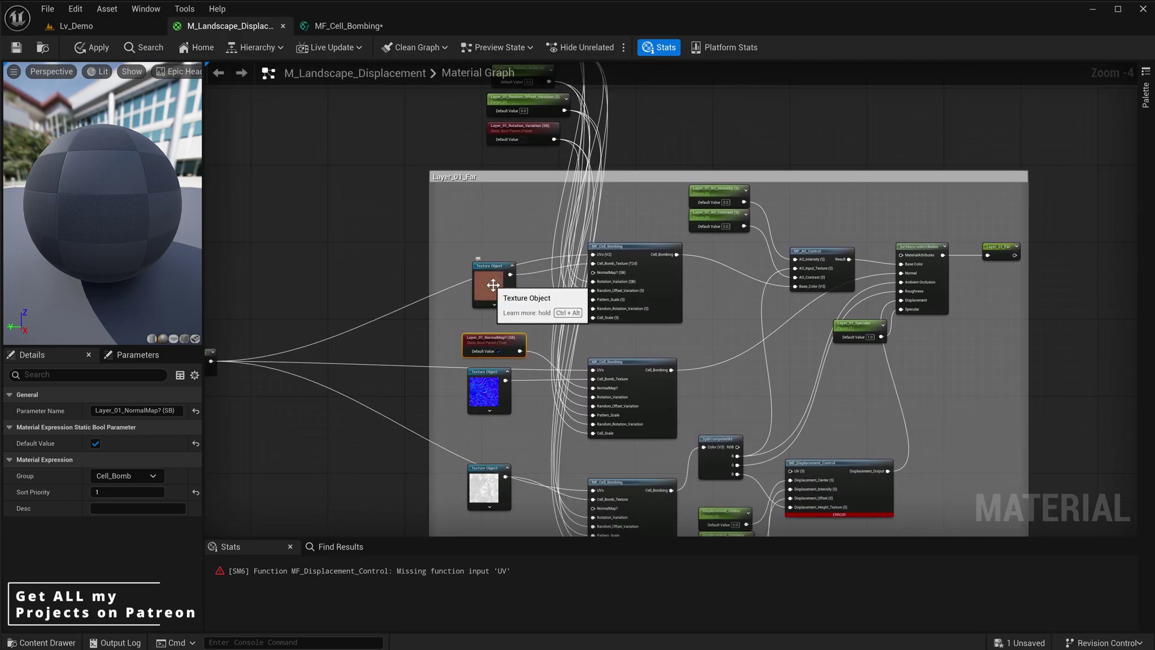
{"action": "right_click_drag", "start_coordinate": [538, 381], "coordinate": [587, 234]}
{"action": "right_click_drag", "start_coordinate": [359, 297], "coordinate": [572, 317]}
{"action": "right_click_drag", "start_coordinate": [810, 259], "coordinate": [523, 261]}
{"action": "scroll", "coordinate": [526, 233], "scroll_direction": "up", "scroll_amount": 1}
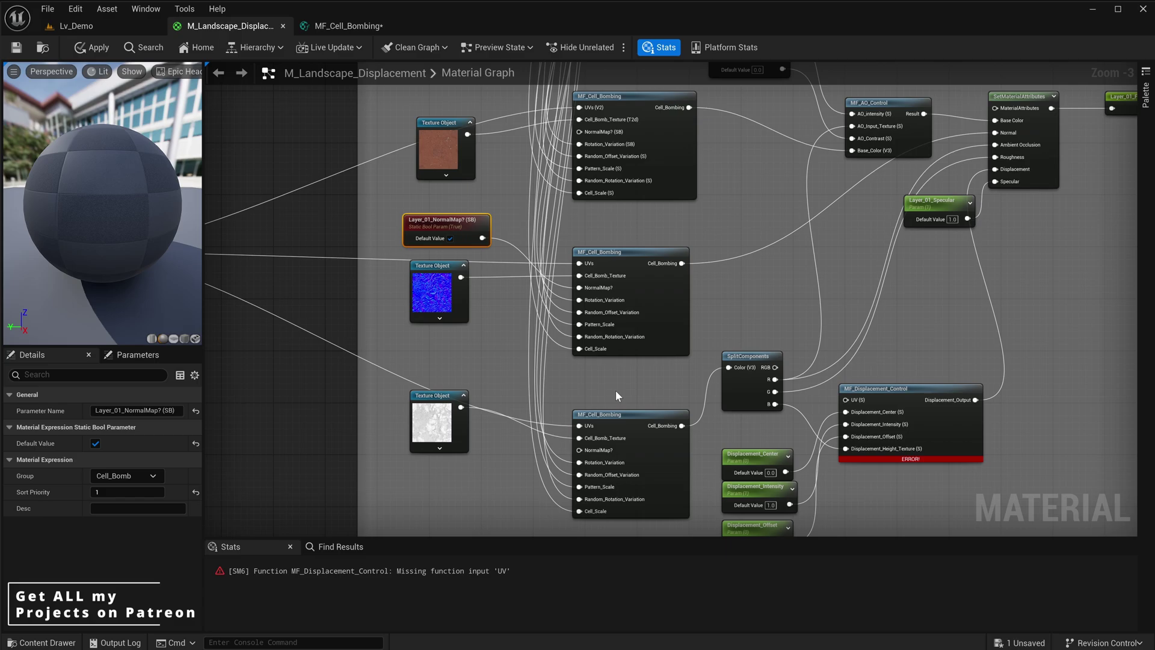
{"action": "right_click_drag", "start_coordinate": [615, 391], "coordinate": [492, 330]}
{"action": "right_click_drag", "start_coordinate": [352, 314], "coordinate": [737, 392]}
{"action": "left_click_drag", "start_coordinate": [337, 268], "coordinate": [849, 414]}
Delete all nodes inside the Layer_01_Near group except its Layer_01_Near named reroute
{"action": "scroll", "coordinate": [588, 299], "scroll_direction": "down", "scroll_amount": 2}
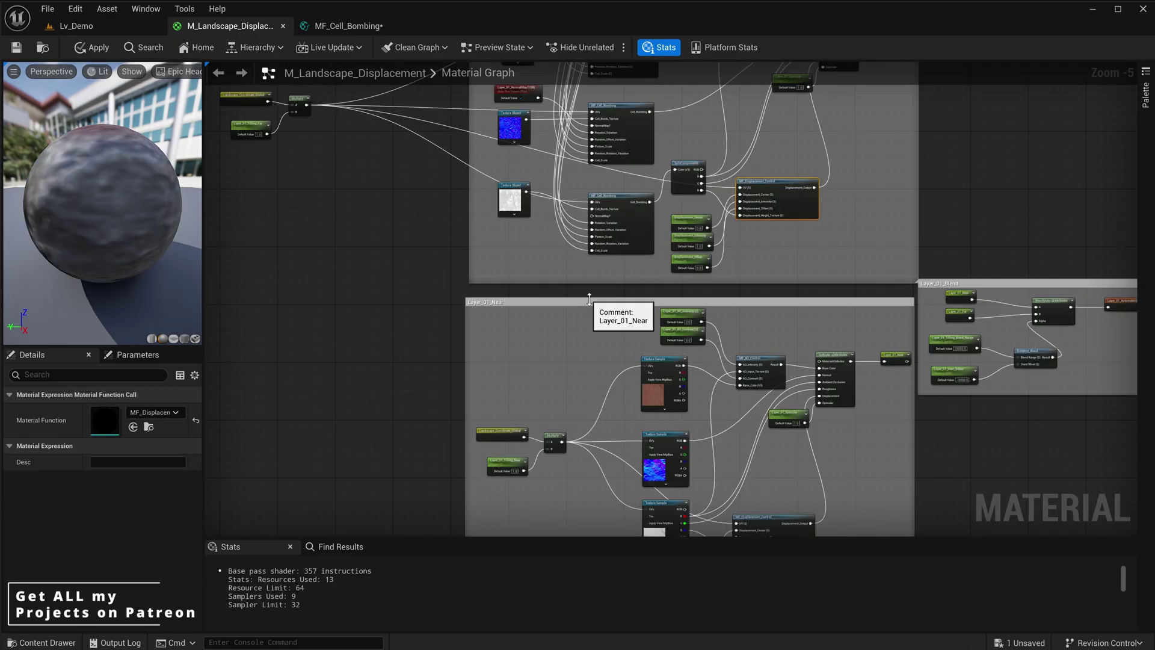
{"action": "right_click_drag", "start_coordinate": [641, 378], "coordinate": [588, 218]}
{"action": "scroll", "coordinate": [704, 273], "scroll_direction": "down", "scroll_amount": 1}
{"action": "scroll", "coordinate": [704, 272], "scroll_direction": "up", "scroll_amount": 3}
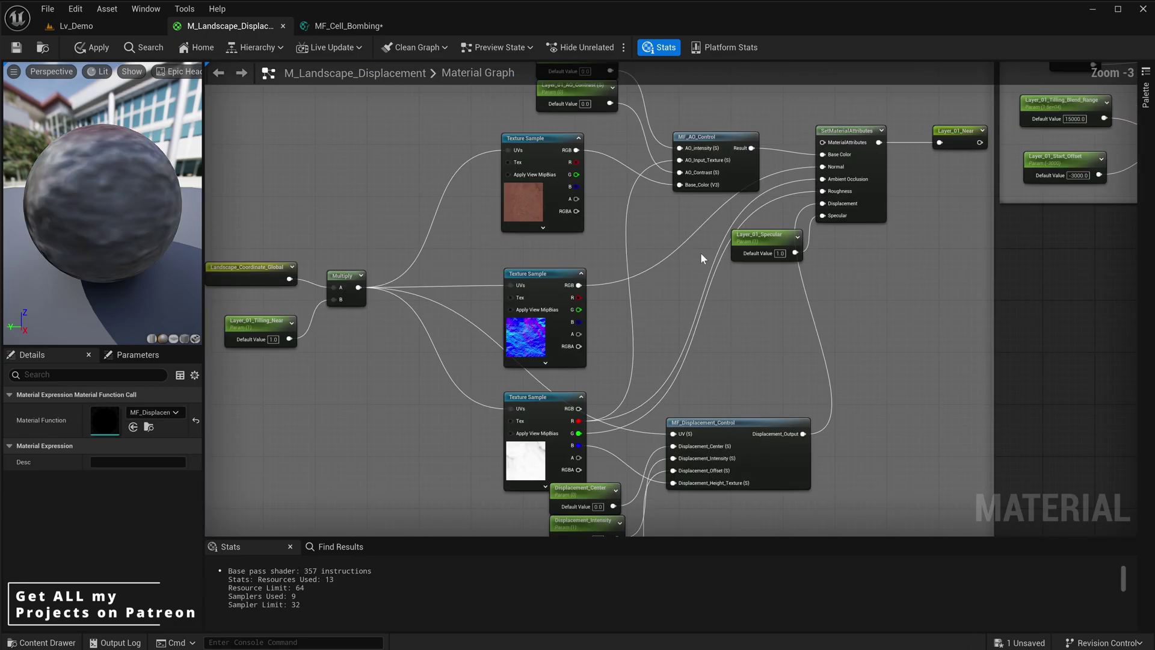
{"action": "scroll", "coordinate": [700, 251], "scroll_direction": "down", "scroll_amount": 2}
{"action": "right_click_drag", "start_coordinate": [700, 251], "coordinate": [661, 254]}
{"action": "right_click_drag", "start_coordinate": [604, 117], "coordinate": [679, 166]}
{"action": "scroll", "coordinate": [765, 243], "scroll_direction": "up", "scroll_amount": 1}
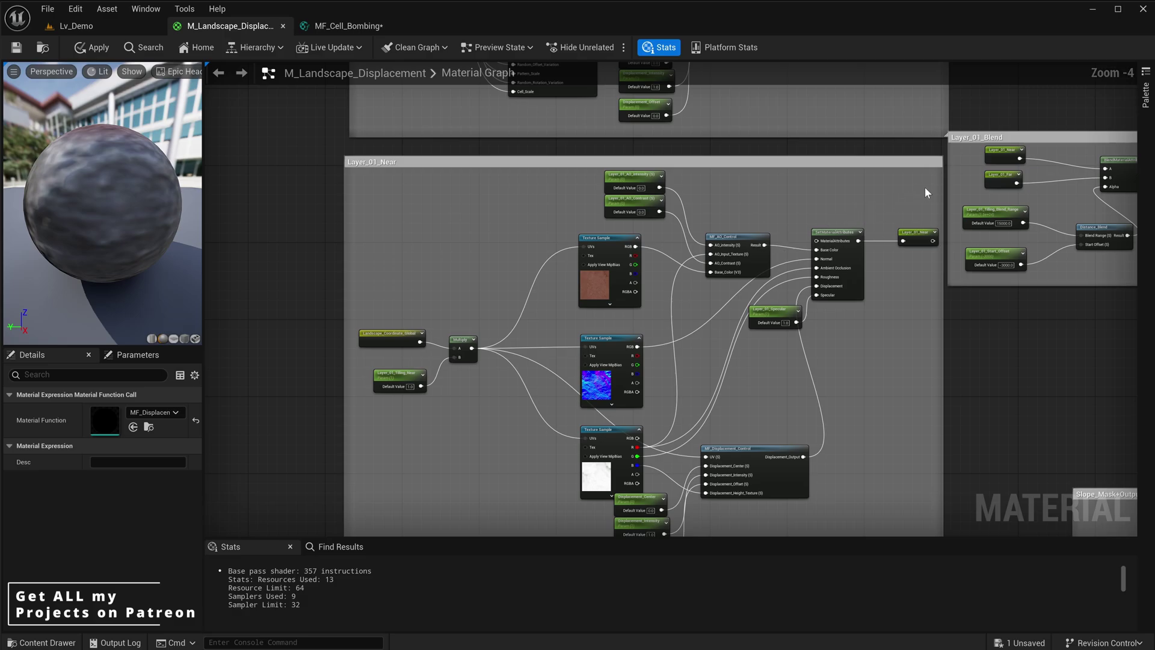
{"action": "right_click_drag", "start_coordinate": [925, 188], "coordinate": [891, 142]}
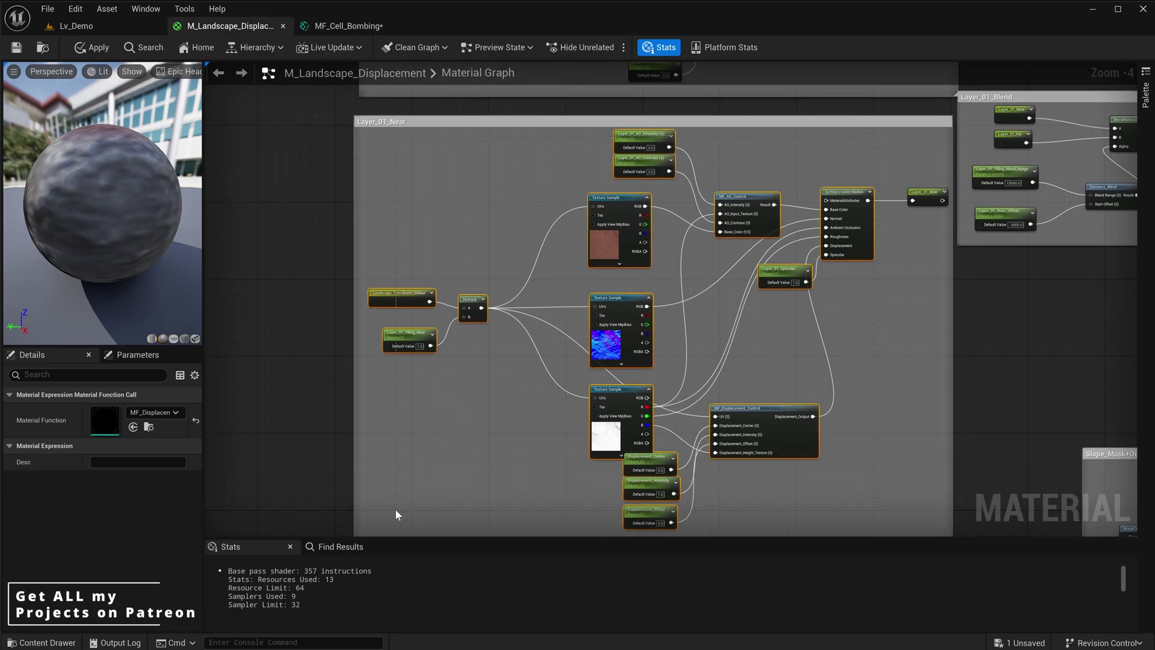
{"action": "left_click_drag", "start_coordinate": [395, 509], "coordinate": [398, 507]}
{"action": "right_click_drag", "start_coordinate": [461, 317], "coordinate": [513, 338]}
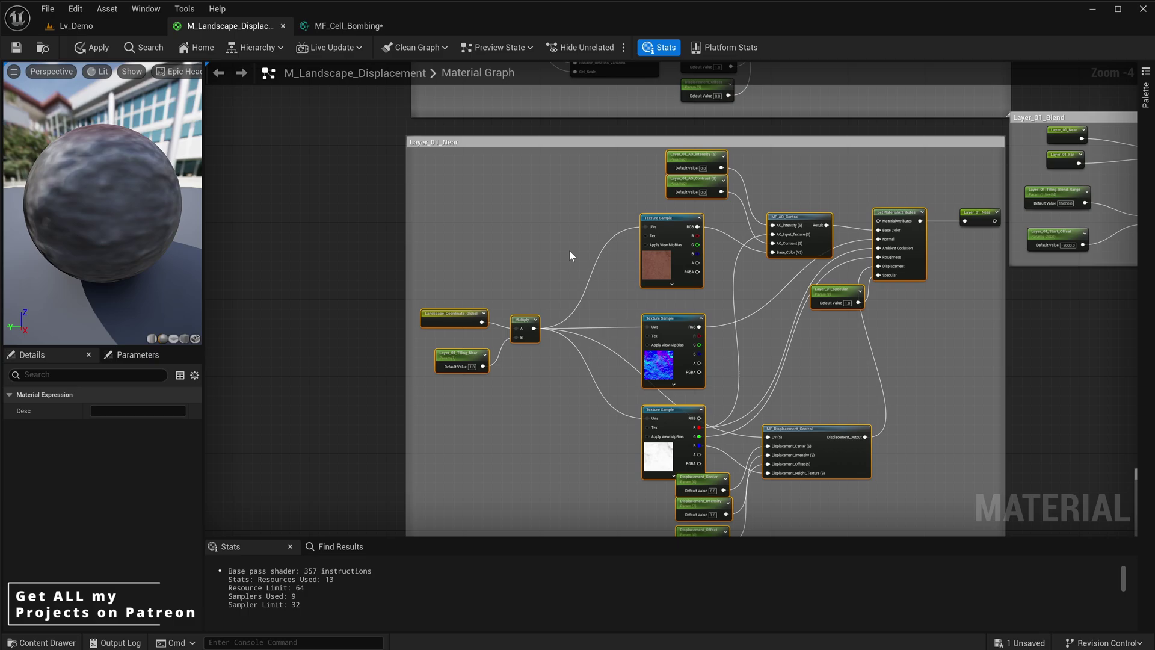
{"action": "key", "text": "Delete"}
Paste a copy of the Layer_01_Far texture, Cell Bombing and parameter nodes at the Layer_01_Near group
{"action": "scroll", "coordinate": [569, 251], "scroll_direction": "down", "scroll_amount": 3}
{"action": "right_click_drag", "start_coordinate": [558, 247], "coordinate": [811, 271]}
{"action": "key", "text": "ctrl+v"}
{"action": "left_click_drag", "start_coordinate": [435, 195], "coordinate": [789, 240]}
{"action": "left_click", "coordinate": [921, 204]}
Move the Layer_01_Far group upward and extend the Layer_01_Near comment box upward to make room for the pasted nodes
{"action": "right_click_drag", "start_coordinate": [920, 198], "coordinate": [824, 329]}
{"action": "right_click_drag", "start_coordinate": [851, 154], "coordinate": [809, 250]}
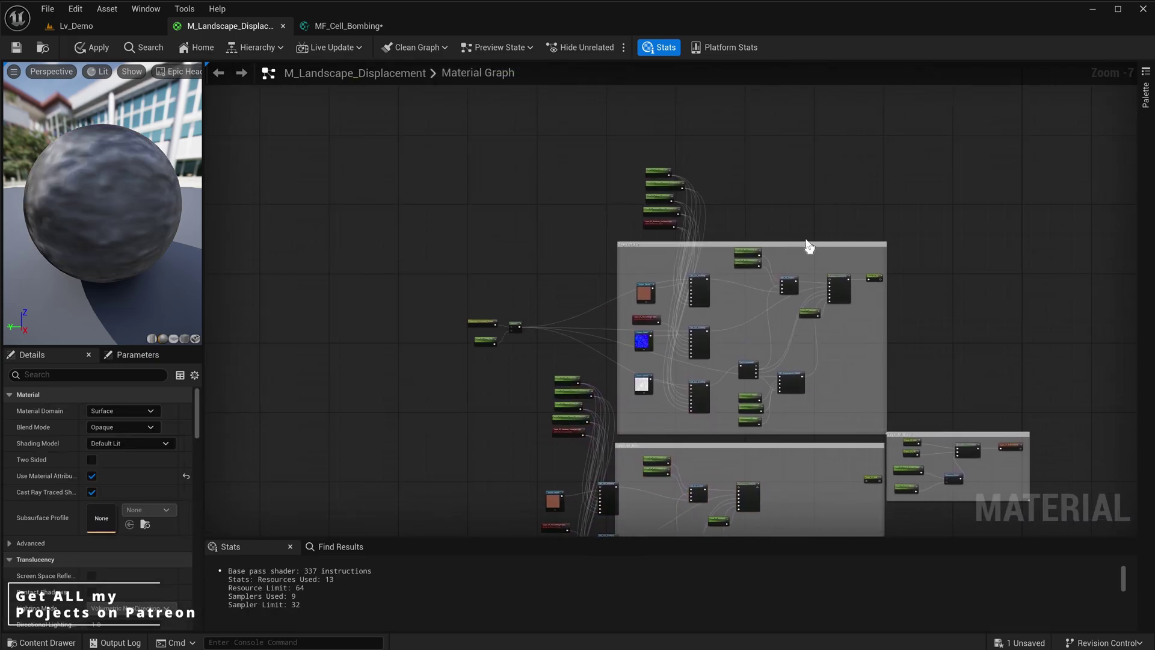
{"action": "left_click_drag", "start_coordinate": [808, 242], "coordinate": [780, 71]}
{"action": "right_click_drag", "start_coordinate": [716, 373], "coordinate": [724, 218]}
{"action": "left_click_drag", "start_coordinate": [714, 324], "coordinate": [729, 224]}
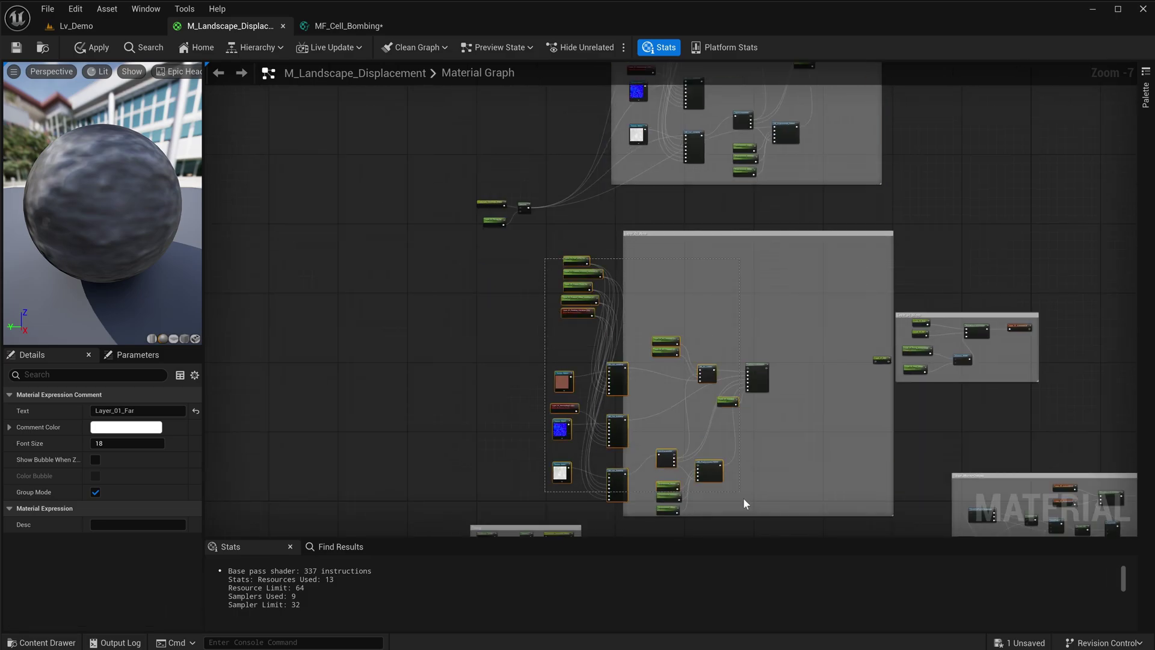
Move the pasted nodes fully inside the Layer_01_Near group and connect their SetMaterialAttributes output to the Layer_01_Near reroute
{"action": "left_click_drag", "start_coordinate": [741, 494], "coordinate": [781, 518]}
{"action": "left_click_drag", "start_coordinate": [763, 378], "coordinate": [857, 372]}
{"action": "right_click_drag", "start_coordinate": [858, 373], "coordinate": [770, 337]}
{"action": "left_click", "coordinate": [775, 336]}
{"action": "scroll", "coordinate": [774, 337], "scroll_direction": "up", "scroll_amount": 3}
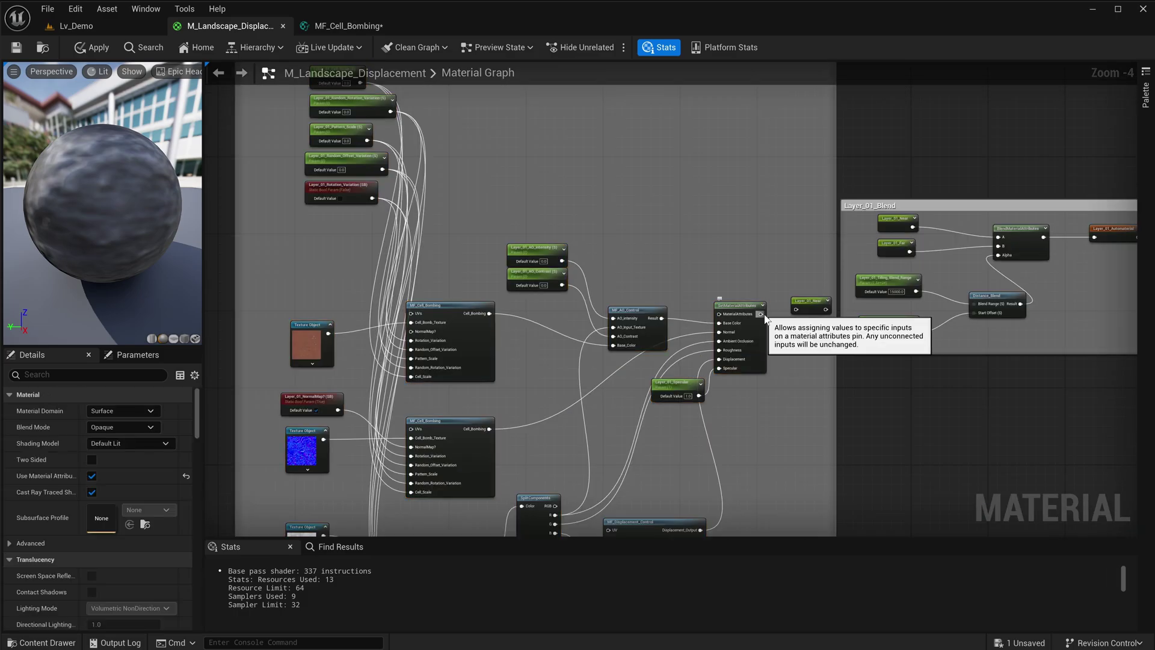
Copy the Landscape_Coordinate_Global, Layer_01_Tilling_Far and Multiply nodes and paste them beside the Layer_01_Near group
{"action": "scroll", "coordinate": [482, 280], "scroll_direction": "down", "scroll_amount": 2}
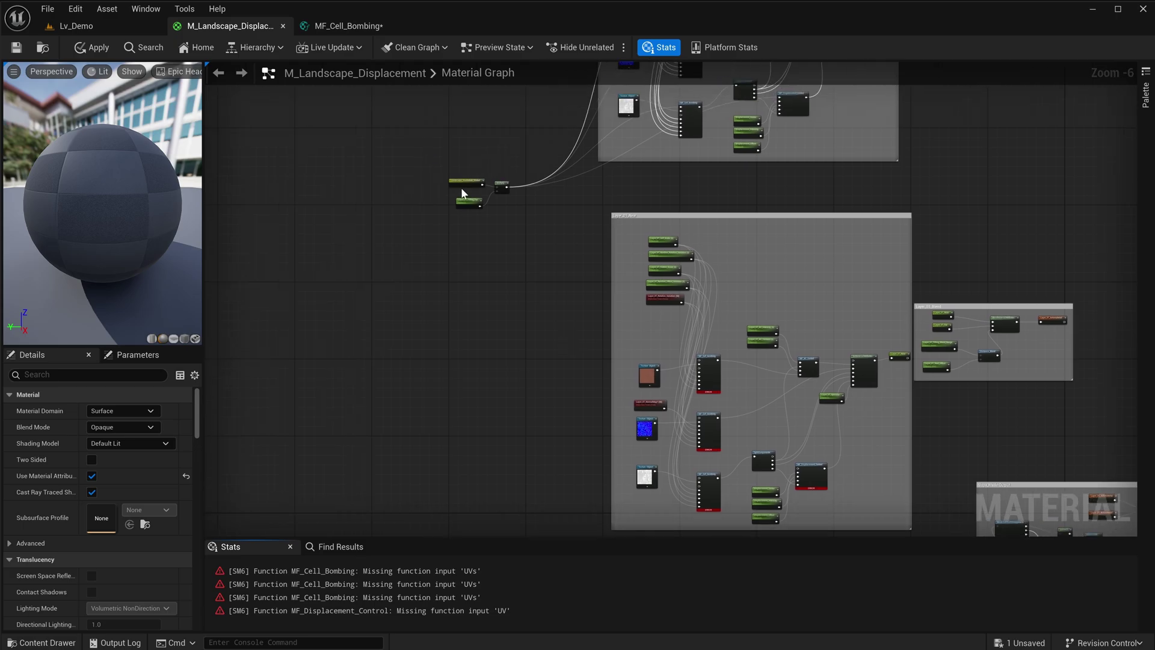
{"action": "left_click_drag", "start_coordinate": [518, 153], "coordinate": [456, 207]}
{"action": "scroll", "coordinate": [456, 207], "scroll_direction": "up", "scroll_amount": 2}
{"action": "key", "text": "ctrl+c"}
{"action": "right_click_drag", "start_coordinate": [519, 327], "coordinate": [513, 194]}
{"action": "left_click", "coordinate": [591, 356]}
{"action": "scroll", "coordinate": [592, 357], "scroll_direction": "up", "scroll_amount": 3}
{"action": "key", "text": "ctrl+v"}
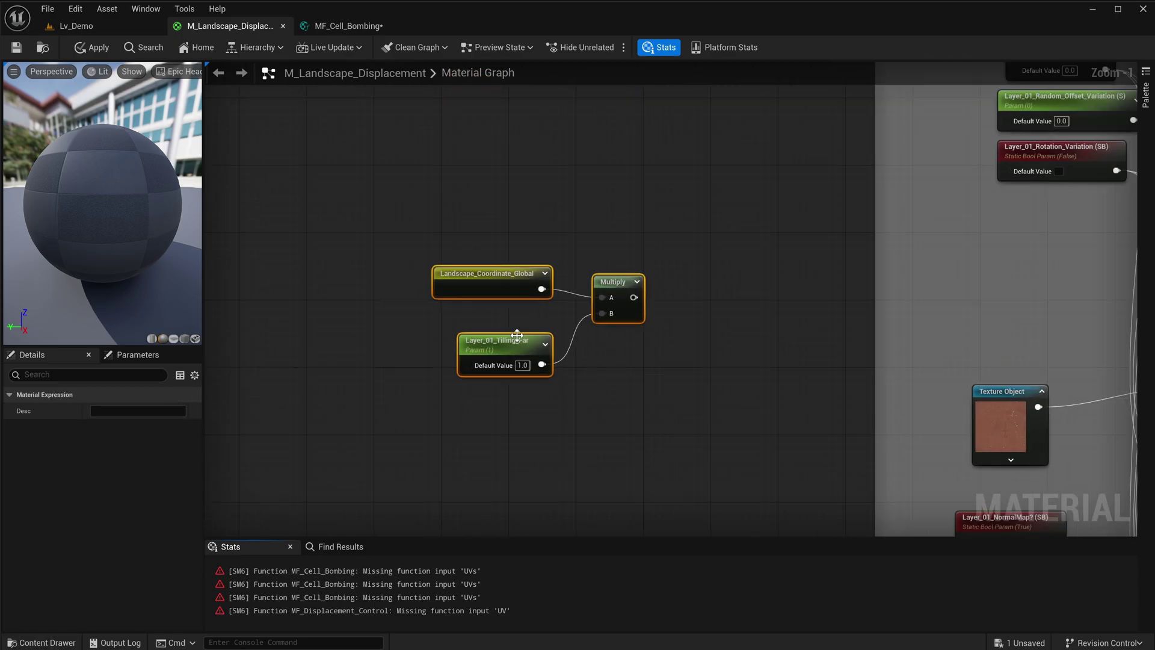
Rename the pasted Layer_01_Tilling_Far parameter as Layer_01_Tilling_Near
{"action": "double_click", "coordinate": [519, 341]}
{"action": "key", "text": "Right"}
{"action": "key", "text": "BackSpace"}
{"action": "key", "text": "BackSpace"}
{"action": "key", "text": "BackSpace"}
{"action": "type", "text": "Near"}
{"action": "key", "text": "Return"}
Connect the Layer_01_Tilling_Near Multiply output to the UVs inputs of the Layer_01_Near MF_Cell_Bombing nodes and the UV input of MF_Displacement_Control
{"action": "scroll", "coordinate": [645, 350], "scroll_direction": "down", "scroll_amount": 1}
{"action": "right_click_drag", "start_coordinate": [644, 350], "coordinate": [440, 382]}
{"action": "left_click_drag", "start_coordinate": [429, 335], "coordinate": [901, 325]}
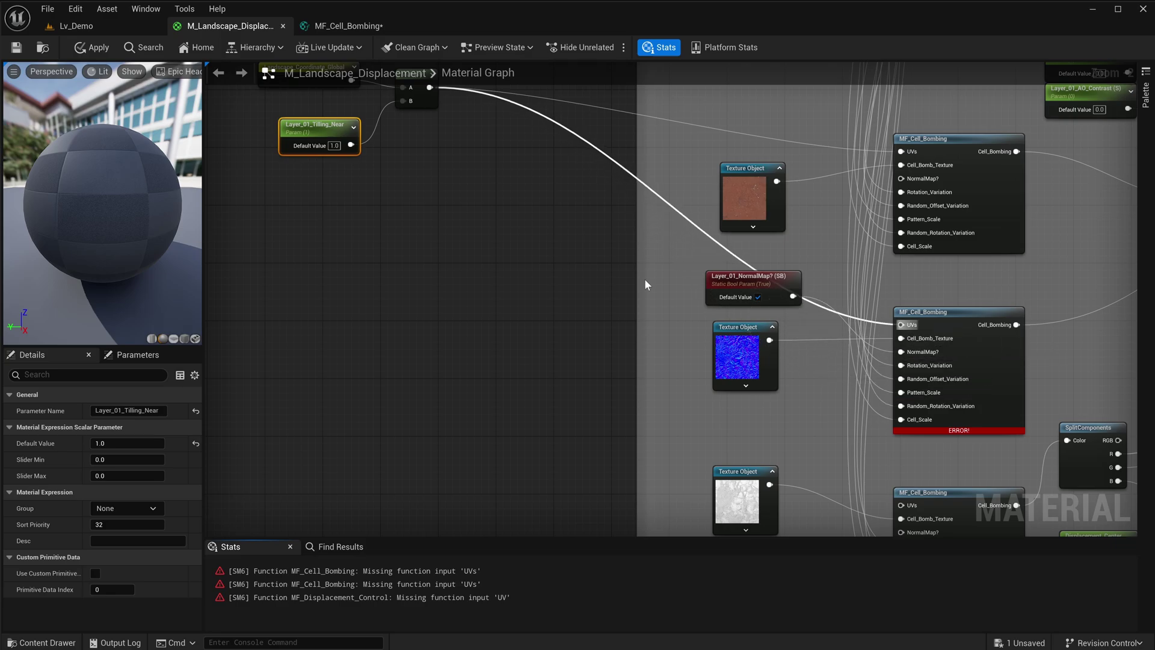
{"action": "right_click_drag", "start_coordinate": [838, 326], "coordinate": [806, 418]}
{"action": "left_click_drag", "start_coordinate": [395, 177], "coordinate": [869, 205]}
{"action": "right_click_drag", "start_coordinate": [601, 134], "coordinate": [565, 363]}
{"action": "right_click_drag", "start_coordinate": [444, 134], "coordinate": [428, 337]}
{"action": "left_click_drag", "start_coordinate": [345, 219], "coordinate": [1039, 306]}
{"action": "right_click_drag", "start_coordinate": [797, 204], "coordinate": [696, 356]}
{"action": "scroll", "coordinate": [752, 207], "scroll_direction": "down", "scroll_amount": 2}
{"action": "right_click_drag", "start_coordinate": [752, 207], "coordinate": [550, 356]}
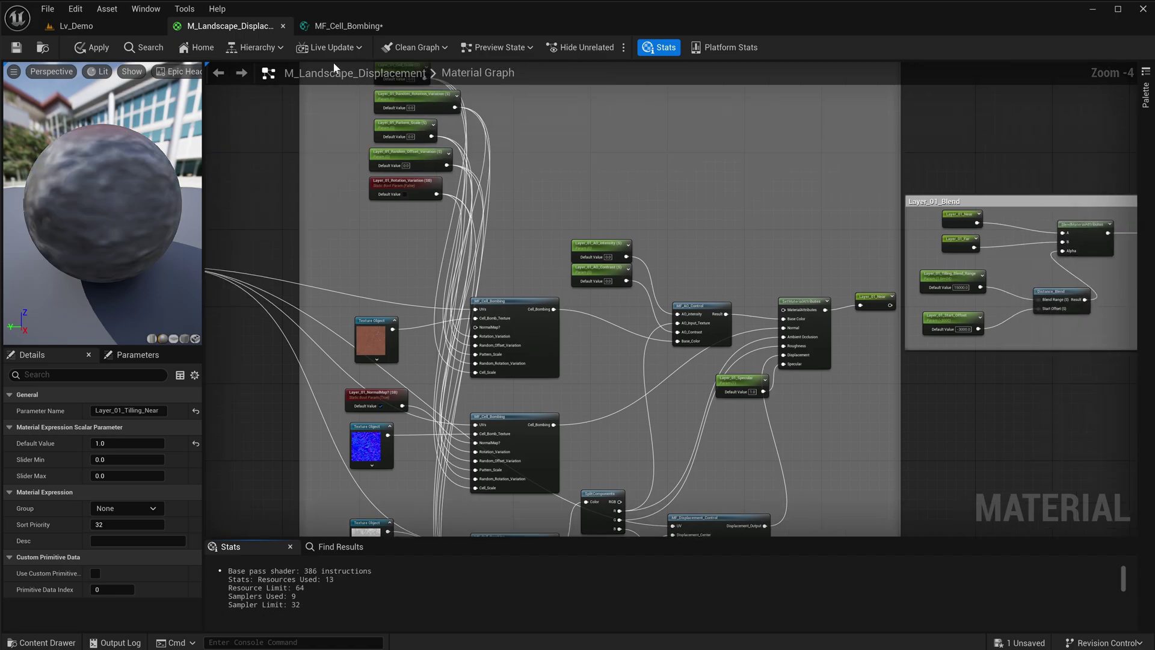
Apply the changes to M_Landscape_Displacement and inspect the landscape surface in the Lv_Demo level
{"action": "left_click", "coordinate": [99, 49]}
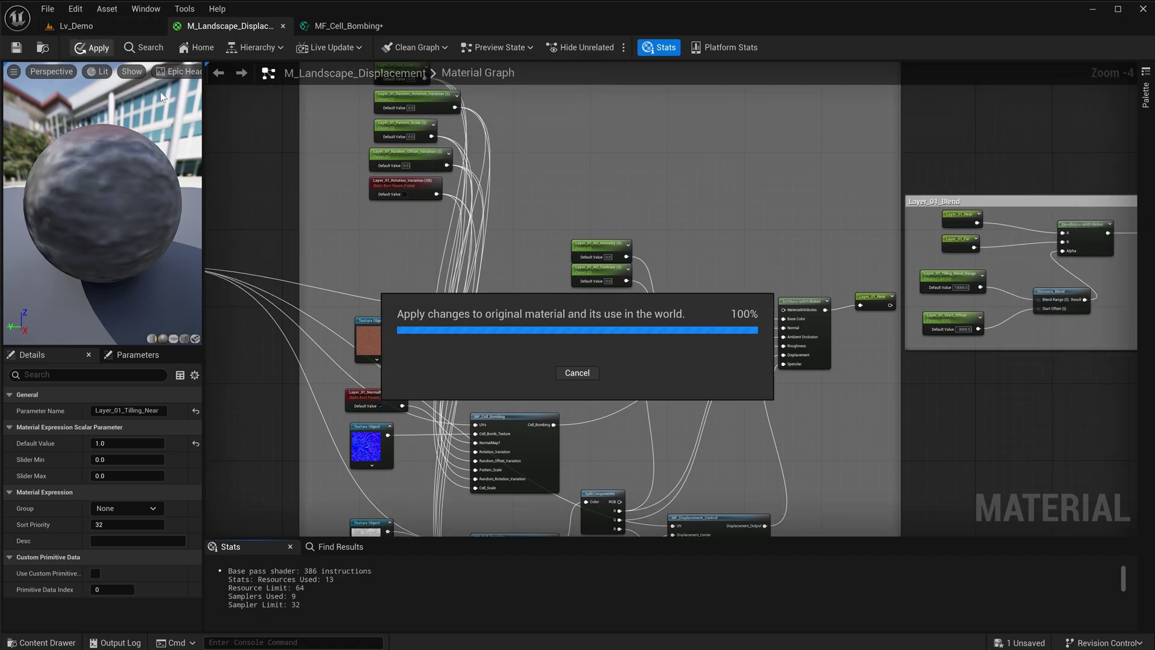
{"action": "left_click", "coordinate": [128, 24]}
{"action": "right_click_drag", "start_coordinate": [464, 243], "coordinate": [355, 283]}
{"action": "key", "text": "w"}
{"action": "right_click_drag", "start_coordinate": [466, 280], "coordinate": [488, 234]}
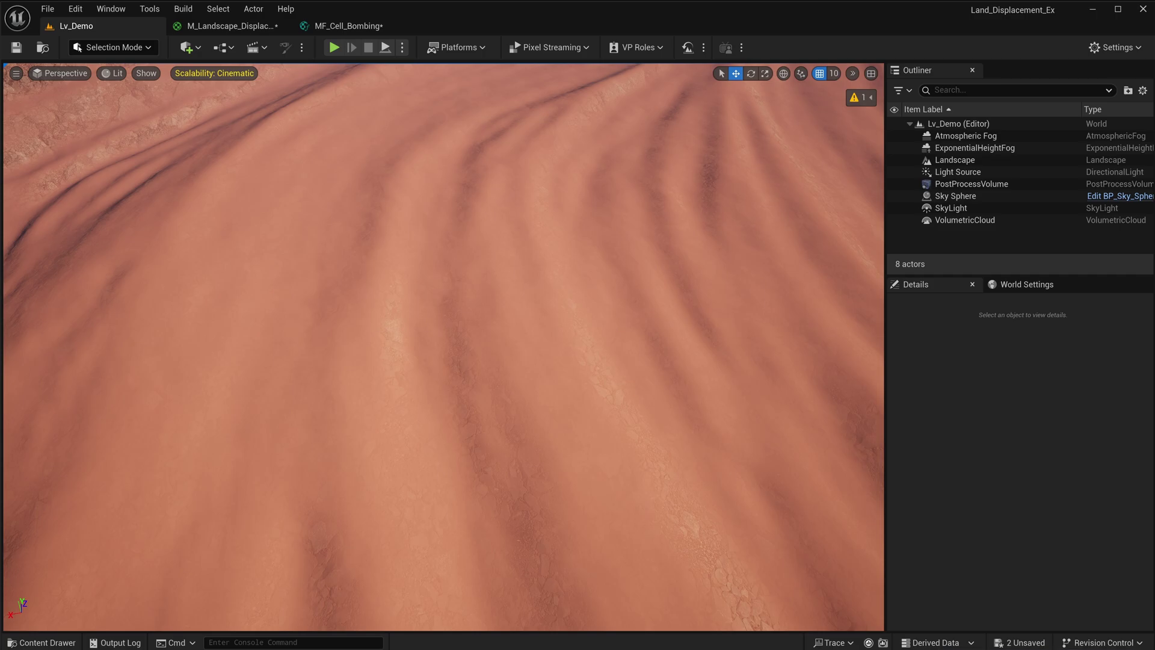
Enable the Layer_01 Cell_Scale, Pattern_Scale, Random_Offset_Variation and Rotation_Variation overrides in the landscape material instance's Cell_Bomb group
{"action": "left_click_drag", "start_coordinate": [709, 0], "coordinate": [922, 132]}
{"action": "scroll", "coordinate": [855, 389], "scroll_direction": "down", "scroll_amount": 16}
{"action": "scroll", "coordinate": [866, 382], "scroll_direction": "up", "scroll_amount": 10}
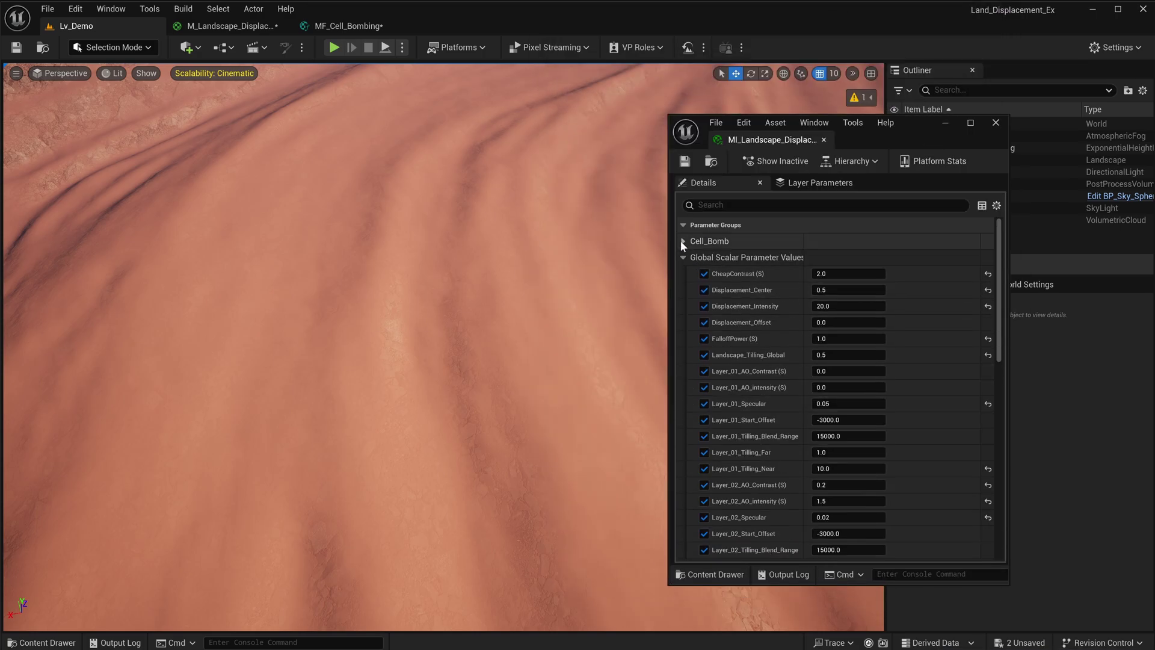
{"action": "left_click", "coordinate": [682, 241]}
{"action": "left_click", "coordinate": [703, 258]}
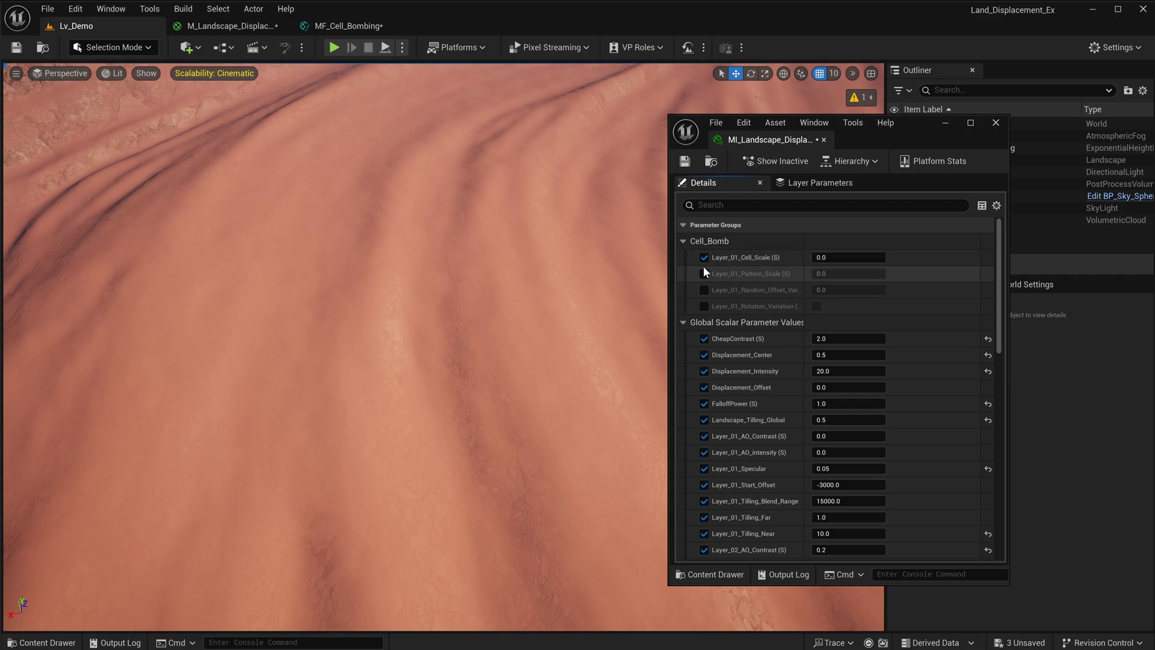
{"action": "left_click", "coordinate": [704, 276]}
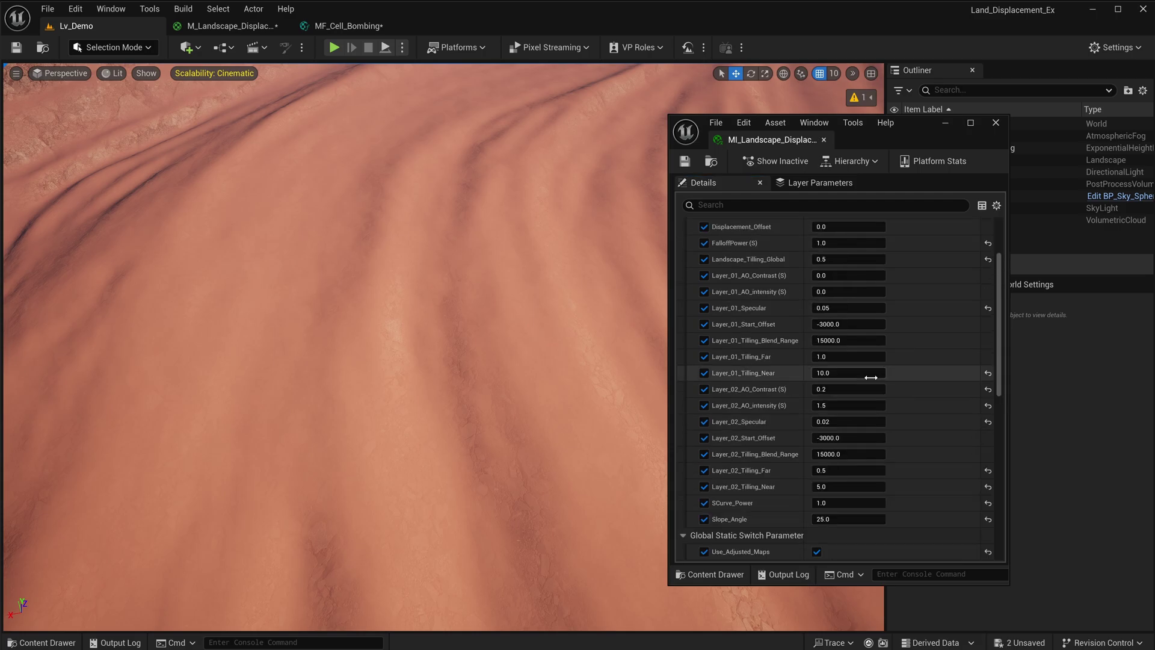
{"action": "scroll", "coordinate": [870, 377], "scroll_direction": "up", "scroll_amount": 5}
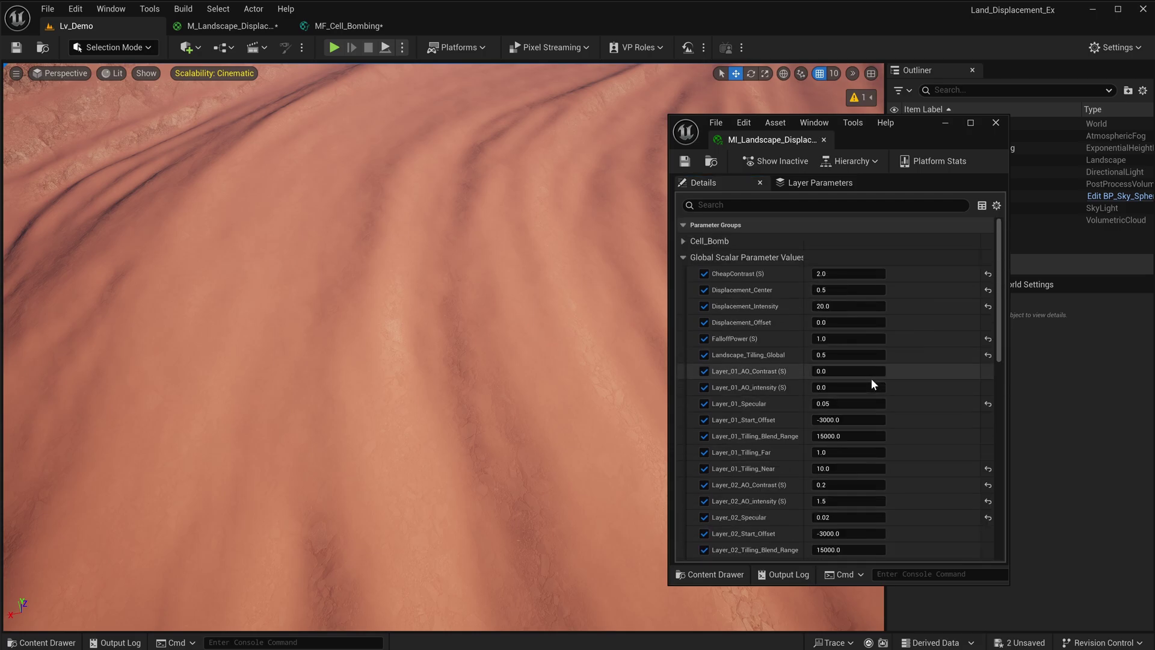
{"action": "left_click", "coordinate": [683, 241]}
{"action": "left_click", "coordinate": [703, 257]}
{"action": "left_click", "coordinate": [704, 274]}
{"action": "left_click", "coordinate": [704, 257]}
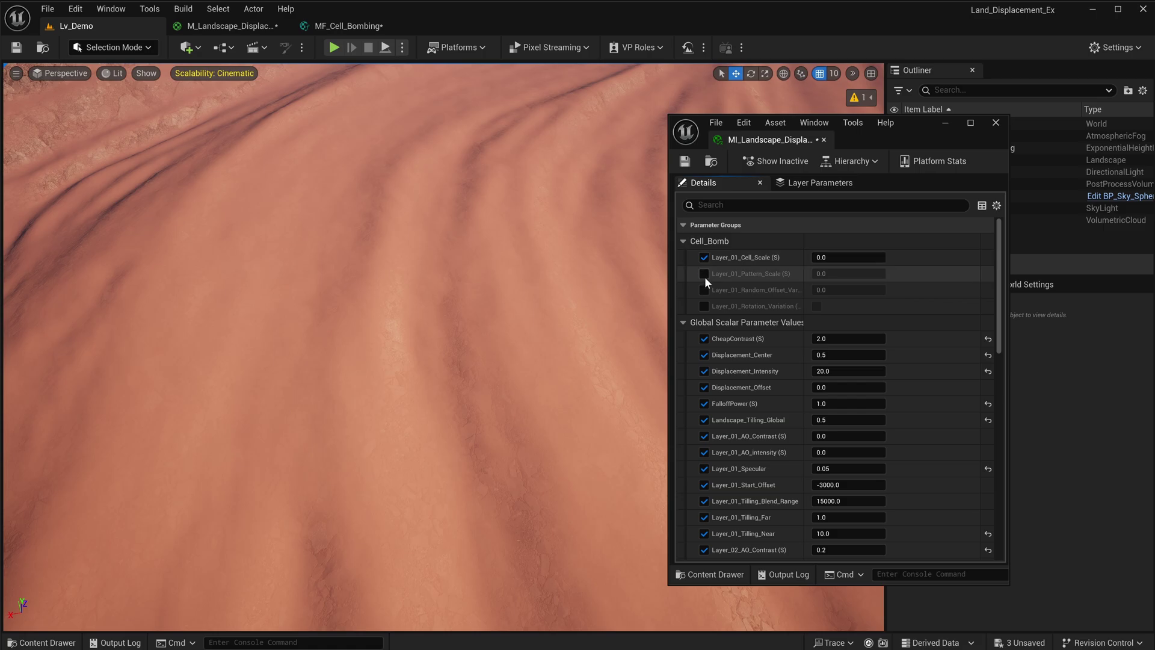
{"action": "left_click", "coordinate": [704, 274]}
{"action": "left_click", "coordinate": [704, 290]}
{"action": "left_click", "coordinate": [704, 306]}
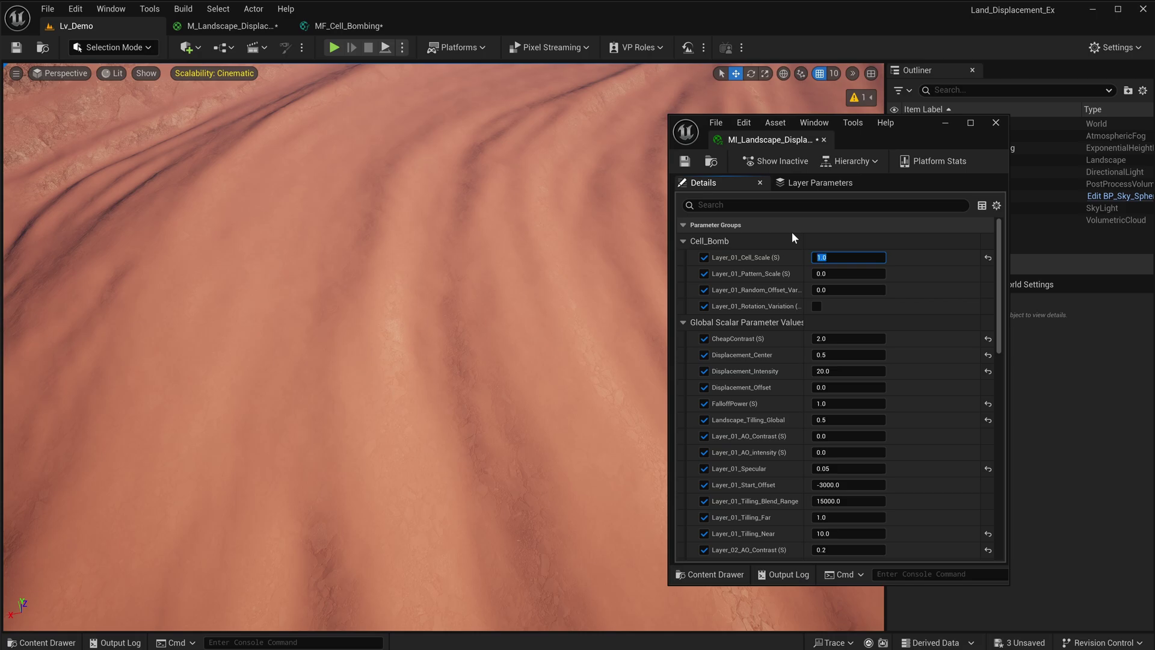
Set Layer_01_Cell_Scale and Layer_01_Pattern_Scale to 1.0, and compare Layer_01_Random_Offset_Variation at 1 and 0 on the terrain
{"action": "type", "text": "1"}
{"action": "key", "text": "Return"}
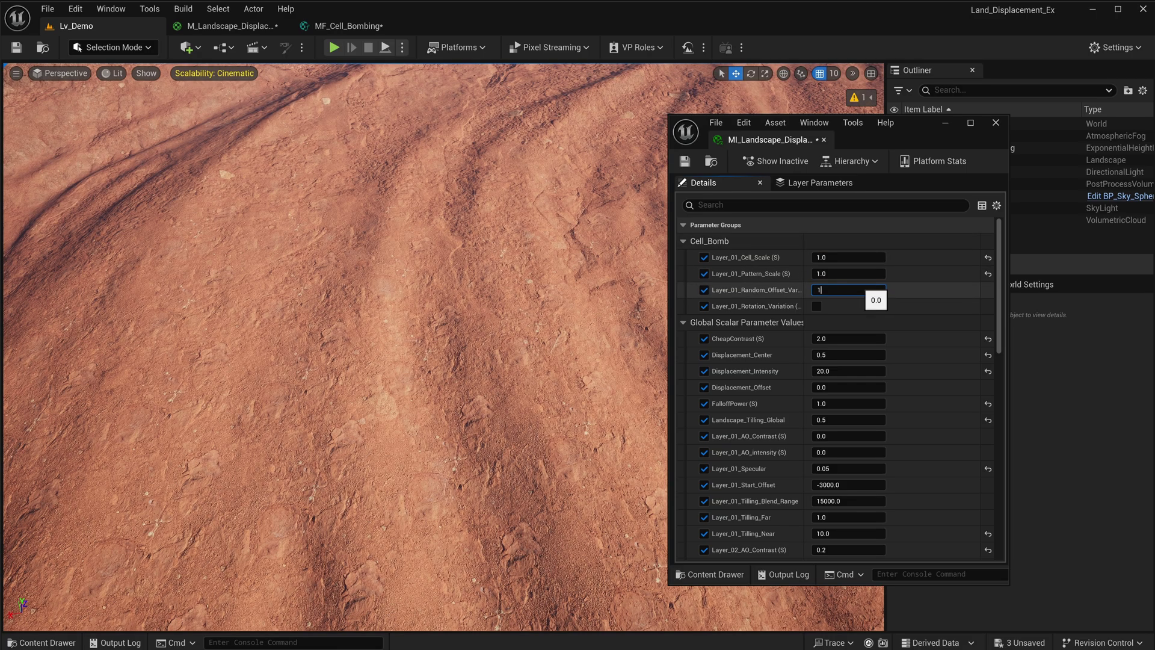
{"action": "type", "text": "1"}
{"action": "key", "text": "Return"}
{"action": "type", "text": "0"}
{"action": "key", "text": "Return"}
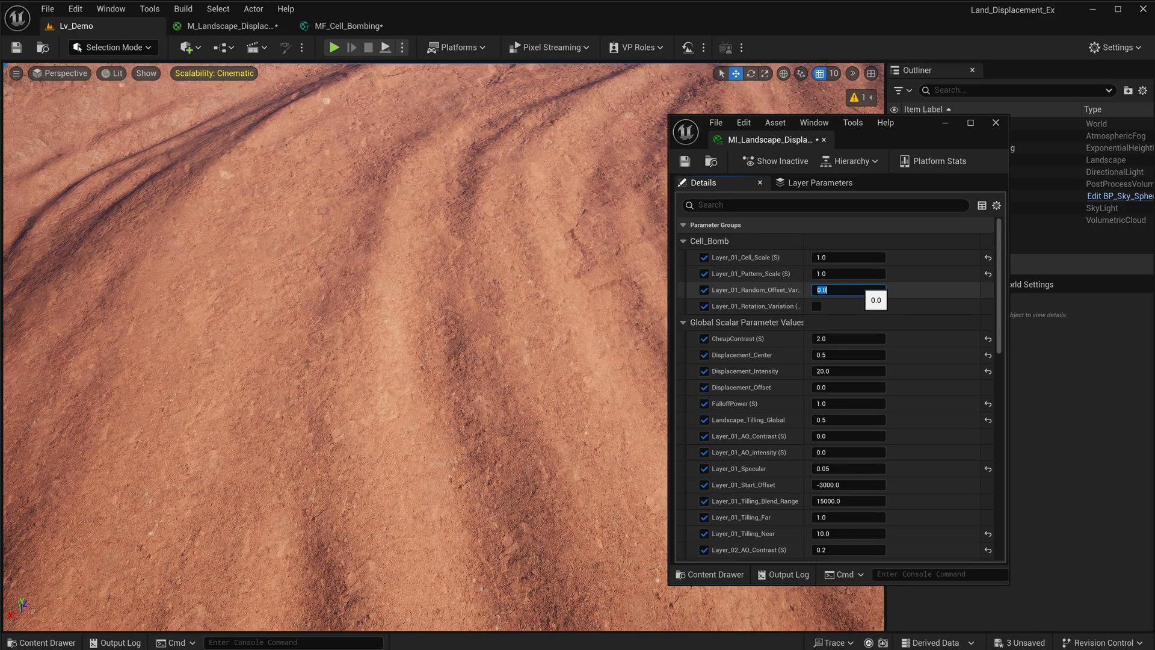
{"action": "right_click_drag", "start_coordinate": [355, 511], "coordinate": [285, 402]}
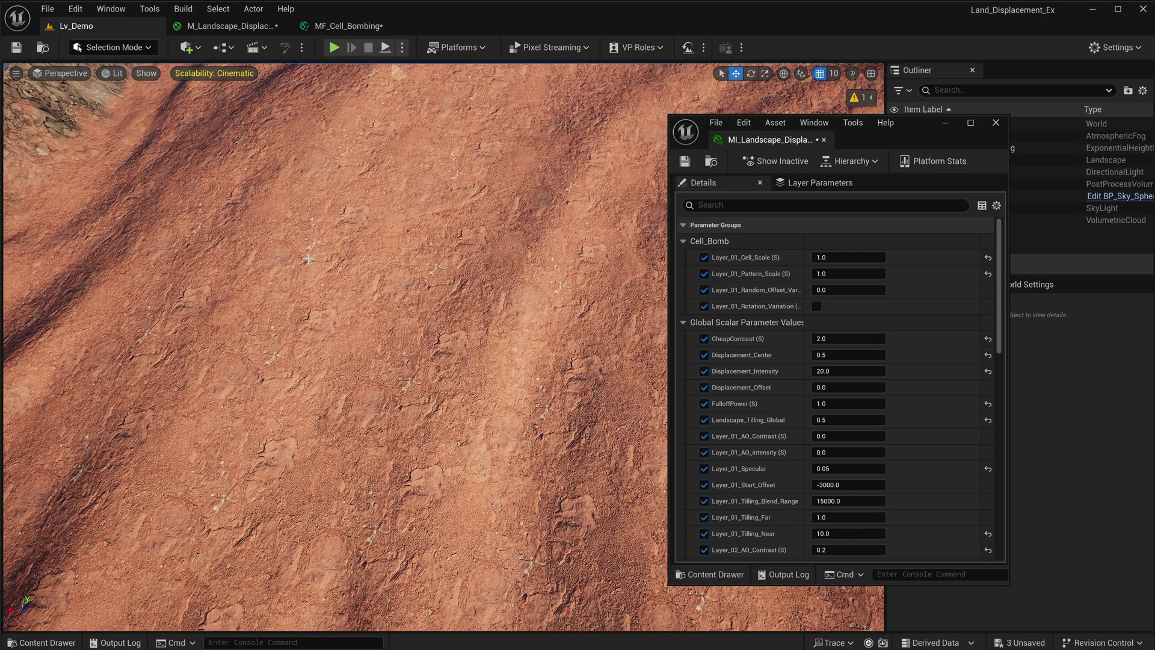
Turn on Layer_01_Rotation_Variation, override Layer_01_NormalMap?, and set the random rotation to 0.532 and the random offset to 0.696
{"action": "left_click_drag", "start_coordinate": [857, 275], "coordinate": [851, 273]}
{"action": "left_click", "coordinate": [839, 261]}
{"action": "left_click", "coordinate": [817, 306]}
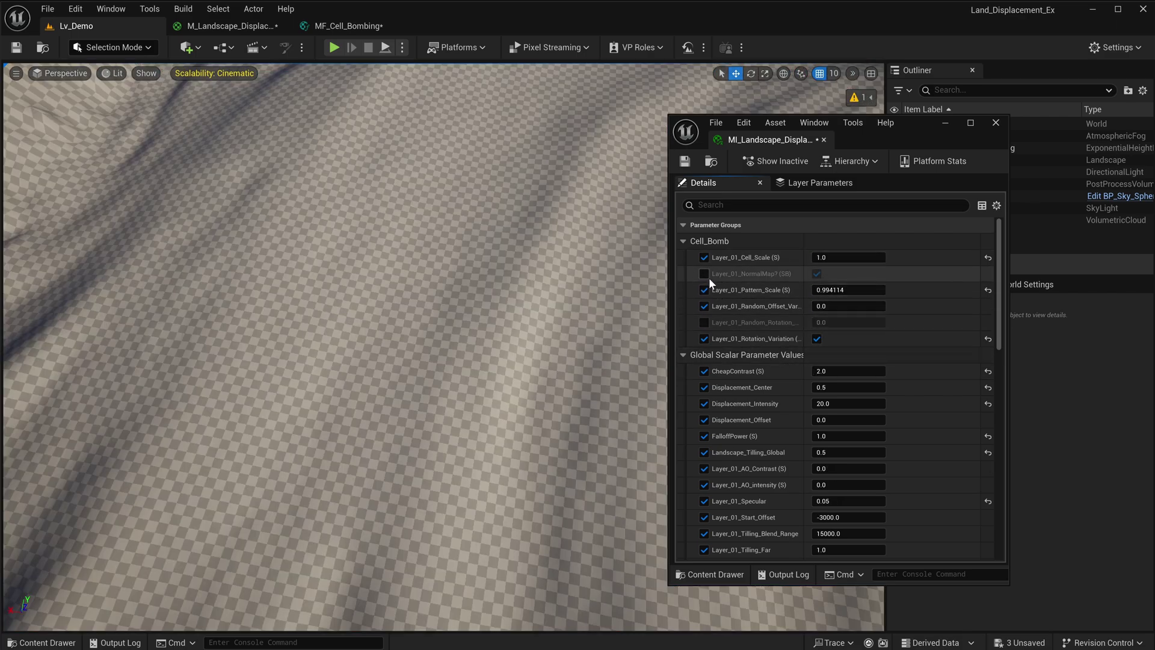
{"action": "left_click", "coordinate": [816, 275]}
{"action": "left_click", "coordinate": [816, 275]}
{"action": "left_click", "coordinate": [704, 323]}
{"action": "left_click_drag", "start_coordinate": [831, 324], "coordinate": [863, 322]}
{"action": "right_click_drag", "start_coordinate": [559, 282], "coordinate": [535, 216]}
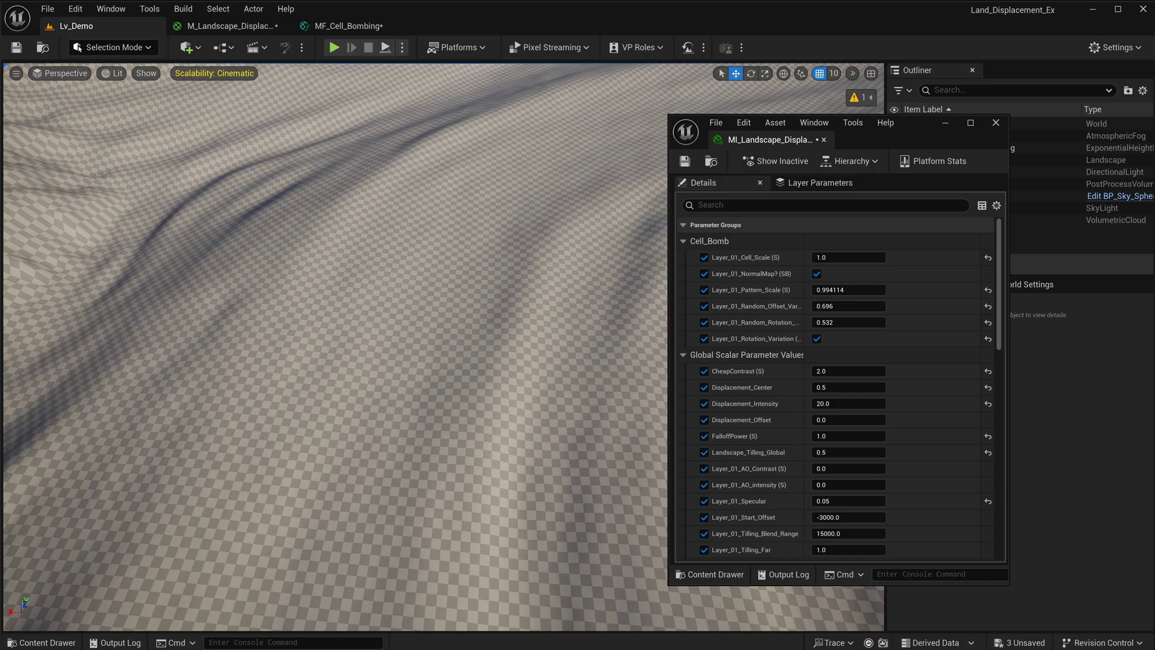
{"action": "right_click_drag", "start_coordinate": [353, 262], "coordinate": [388, 286]}
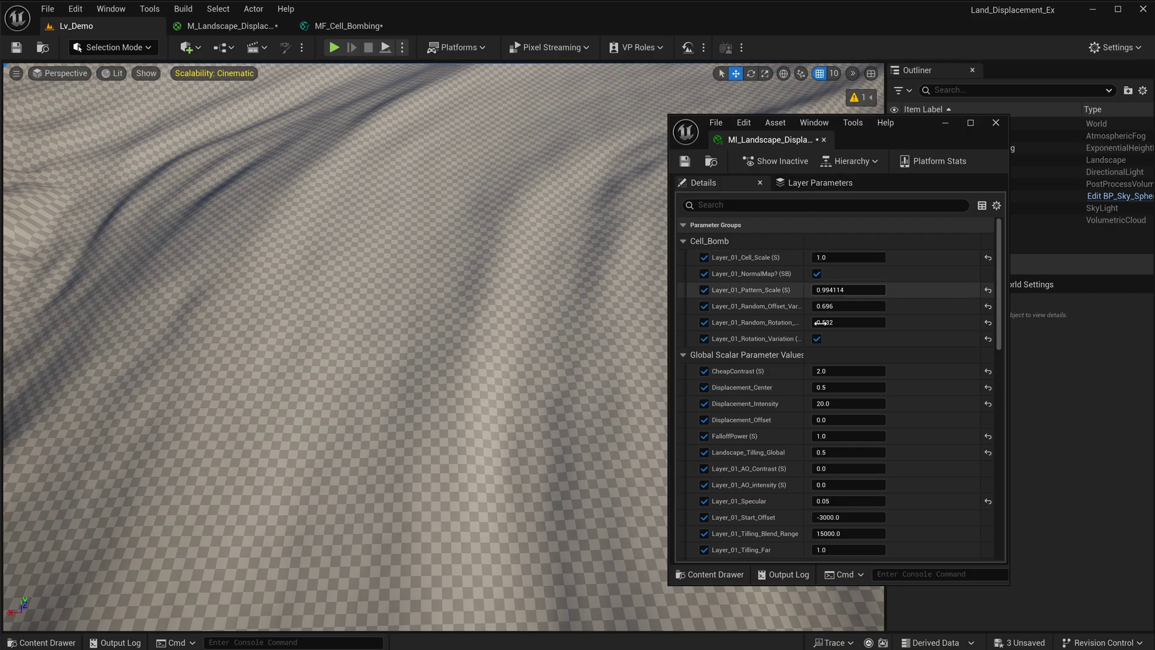
Turn off Layer_01_Rotation_Variation, and set Layer_01_Pattern_Scale to 0.2 and Layer_01_Random_Offset_Variation to 0.188
{"action": "left_click", "coordinate": [817, 339]}
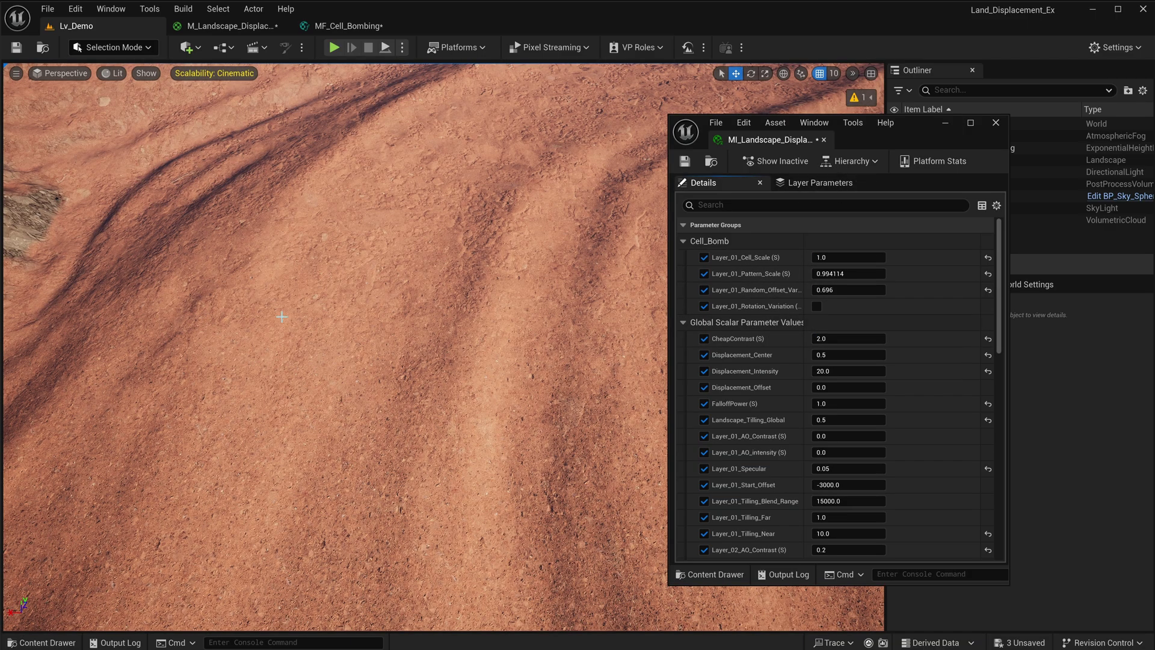
{"action": "mouse_move", "coordinate": [281, 316]}
{"action": "right_mouse_down"}
{"action": "mouse_move", "coordinate": [255, 355]}
{"action": "mouse_move", "coordinate": [281, 289]}
{"action": "mouse_move", "coordinate": [282, 301]}
{"action": "right_mouse_up"}
{"action": "left_click_drag", "start_coordinate": [850, 289], "coordinate": [813, 290]}
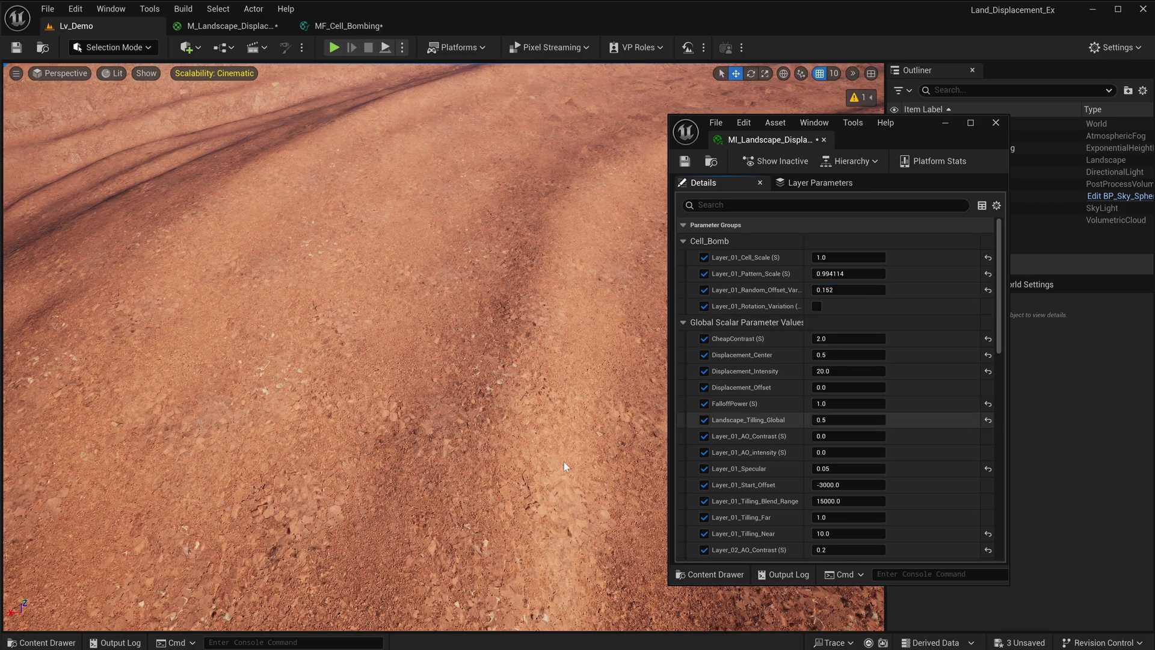
{"action": "right_click_drag", "start_coordinate": [501, 472], "coordinate": [490, 512]}
{"action": "left_click_drag", "start_coordinate": [856, 274], "coordinate": [815, 274]}
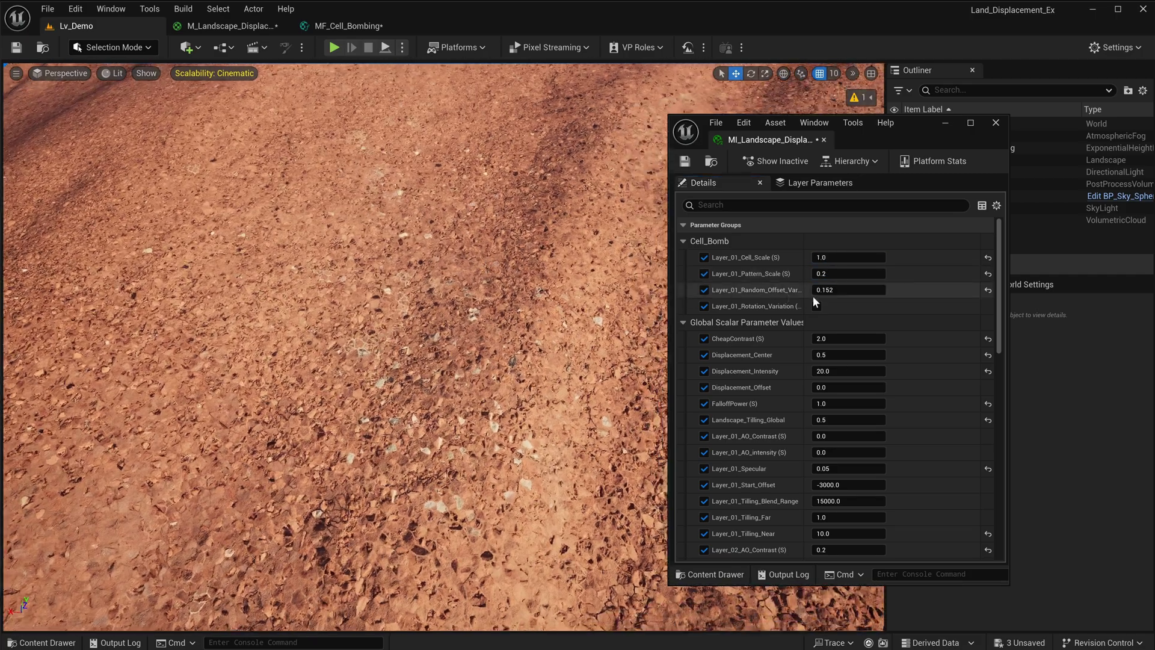
{"action": "mouse_move", "coordinate": [861, 290]}
{"action": "left_mouse_down"}
{"action": "mouse_move", "coordinate": [906, 290]}
{"action": "mouse_move", "coordinate": [834, 290]}
{"action": "mouse_move", "coordinate": [865, 290]}
{"action": "left_mouse_up"}
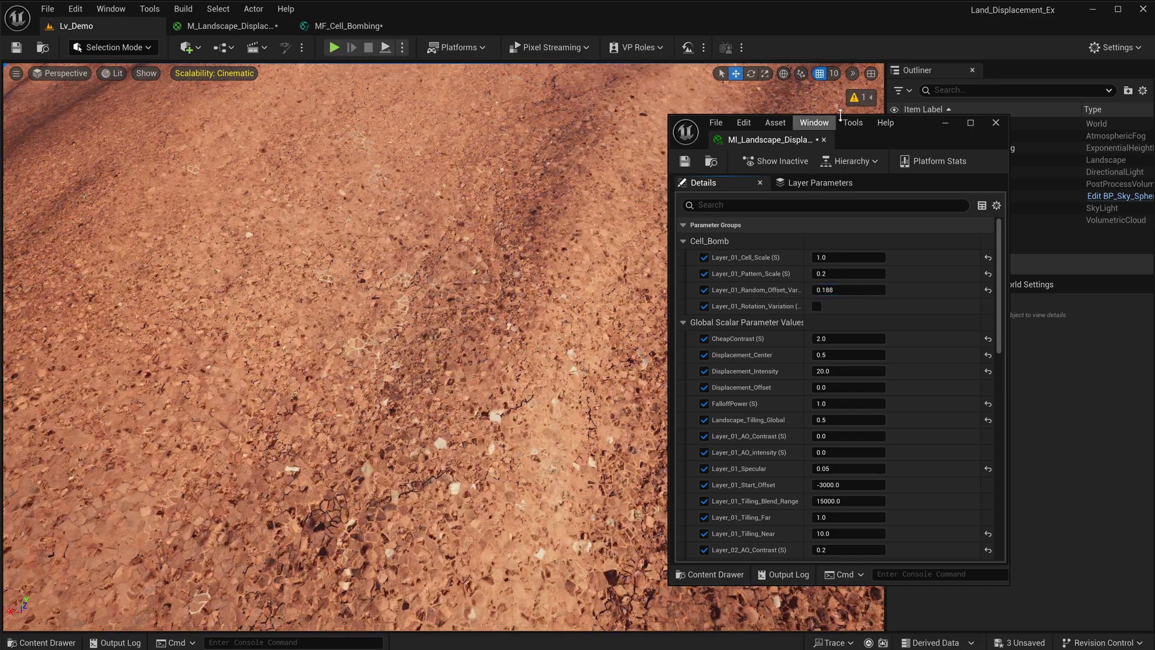
Open the T_Voronoi_4k texture from MF_Cell_Bombing and disable its sRGB option
{"action": "left_click", "coordinate": [237, 28]}
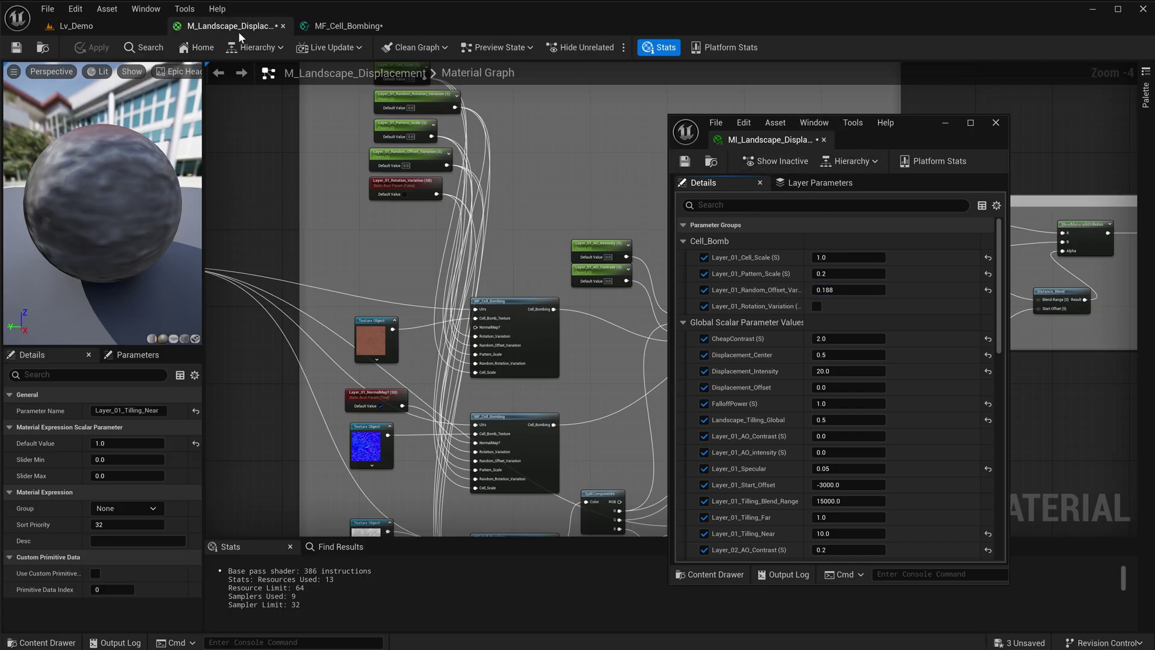
{"action": "left_click", "coordinate": [332, 27]}
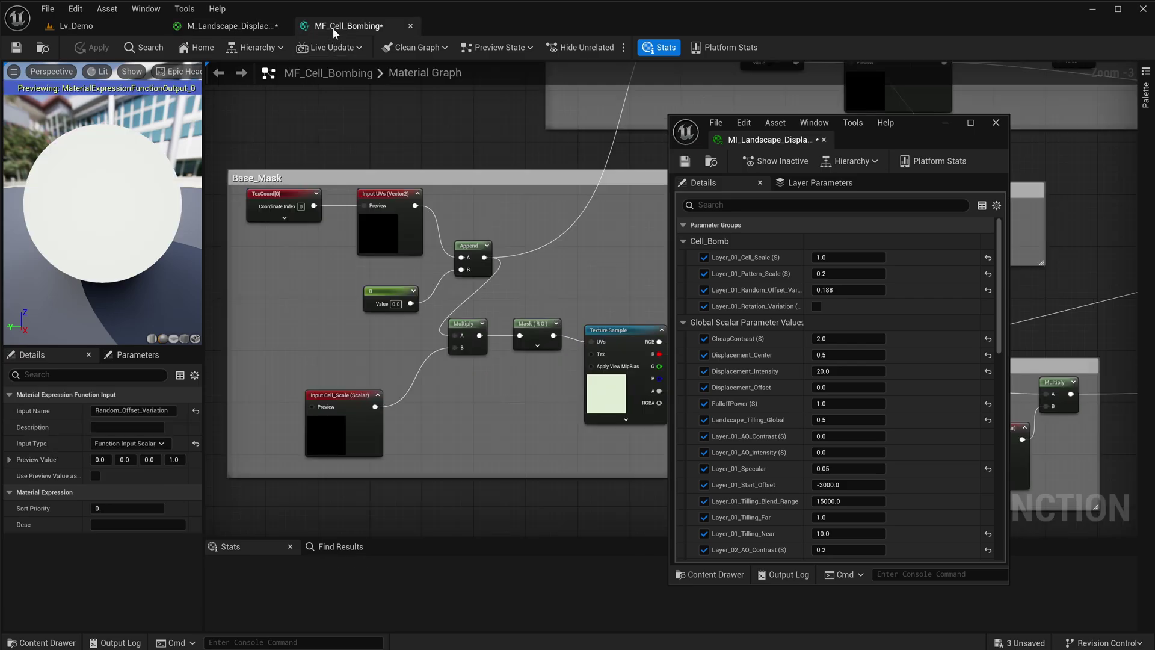
{"action": "scroll", "coordinate": [332, 494], "scroll_direction": "up", "scroll_amount": 2}
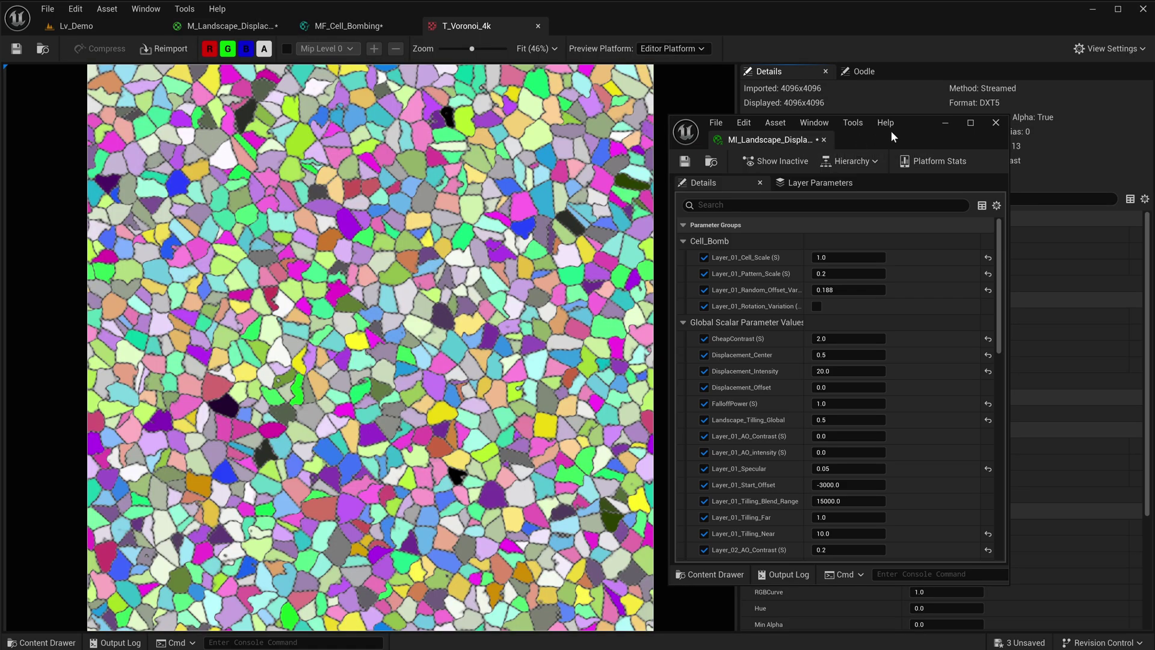
{"action": "left_click_drag", "start_coordinate": [891, 132], "coordinate": [944, 0]}
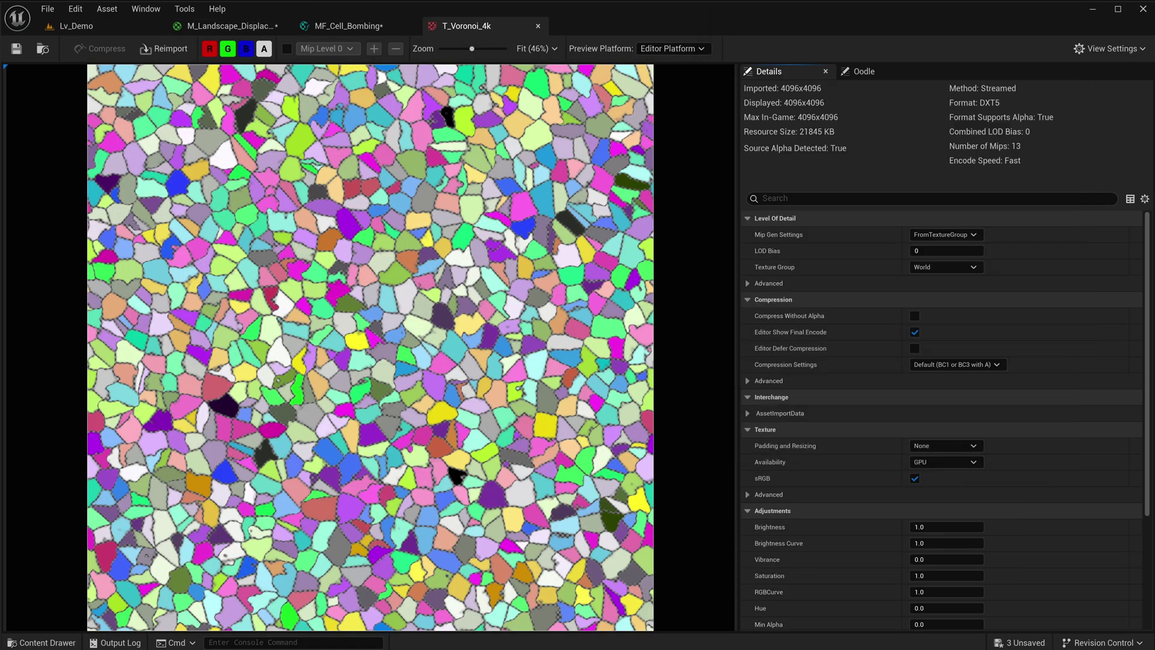
{"action": "left_click", "coordinate": [914, 478]}
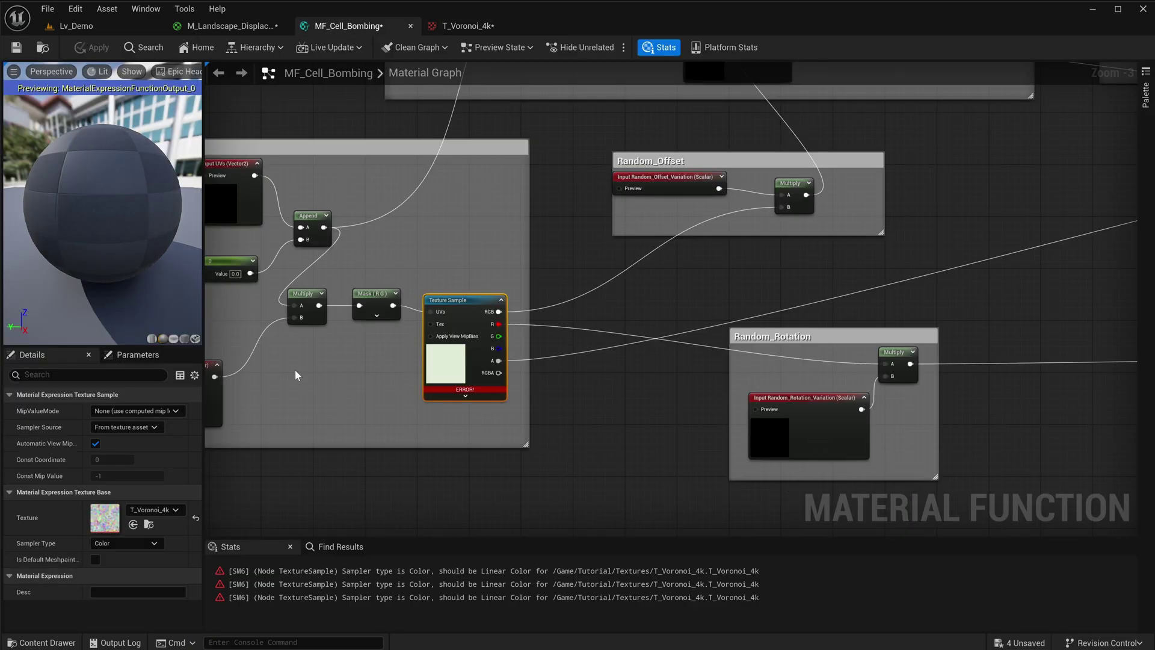
Set the sampler type of the Base_Mask group's Texture Sample to Linear Color in MF_Cell_Bombing
{"action": "right_click_drag", "start_coordinate": [290, 376], "coordinate": [397, 381]}
{"action": "left_click", "coordinate": [154, 543]}
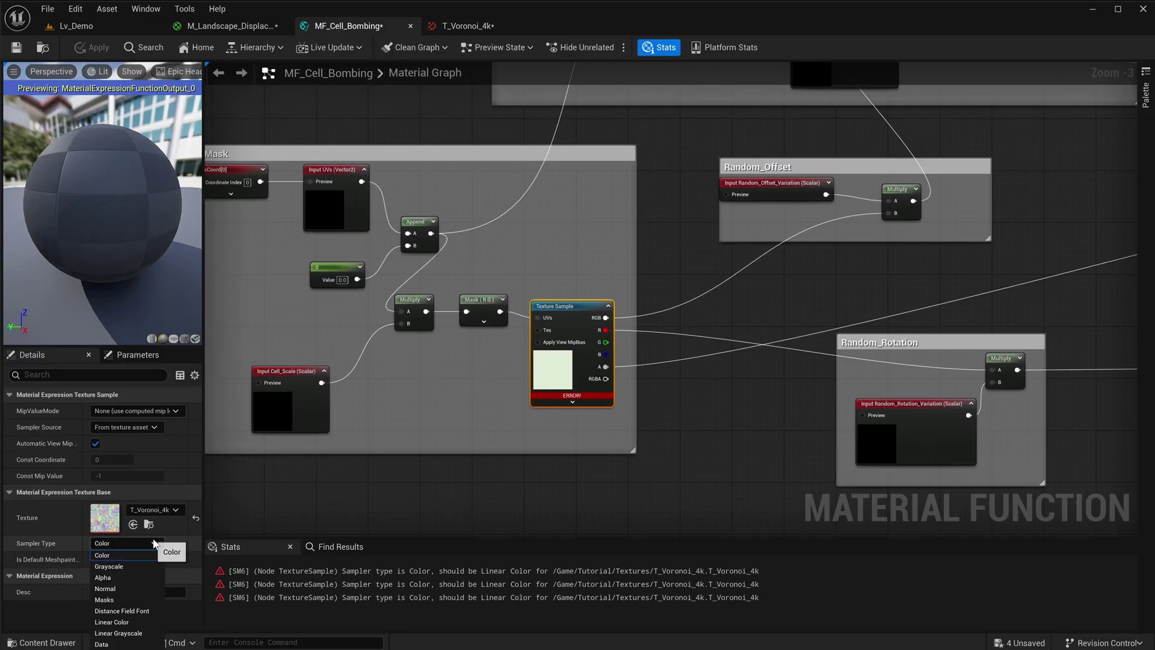
{"action": "left_click", "coordinate": [124, 621]}
Add a new Texture Sample node with no texture assigned in the Texture_Bombing group and duplicate it below
{"action": "right_click_drag", "start_coordinate": [748, 241], "coordinate": [537, 425]}
{"action": "right_click_drag", "start_coordinate": [790, 280], "coordinate": [581, 297]}
{"action": "left_click", "coordinate": [907, 293]}
{"action": "right_click_drag", "start_coordinate": [914, 299], "coordinate": [590, 228]}
{"action": "left_click", "coordinate": [142, 544]}
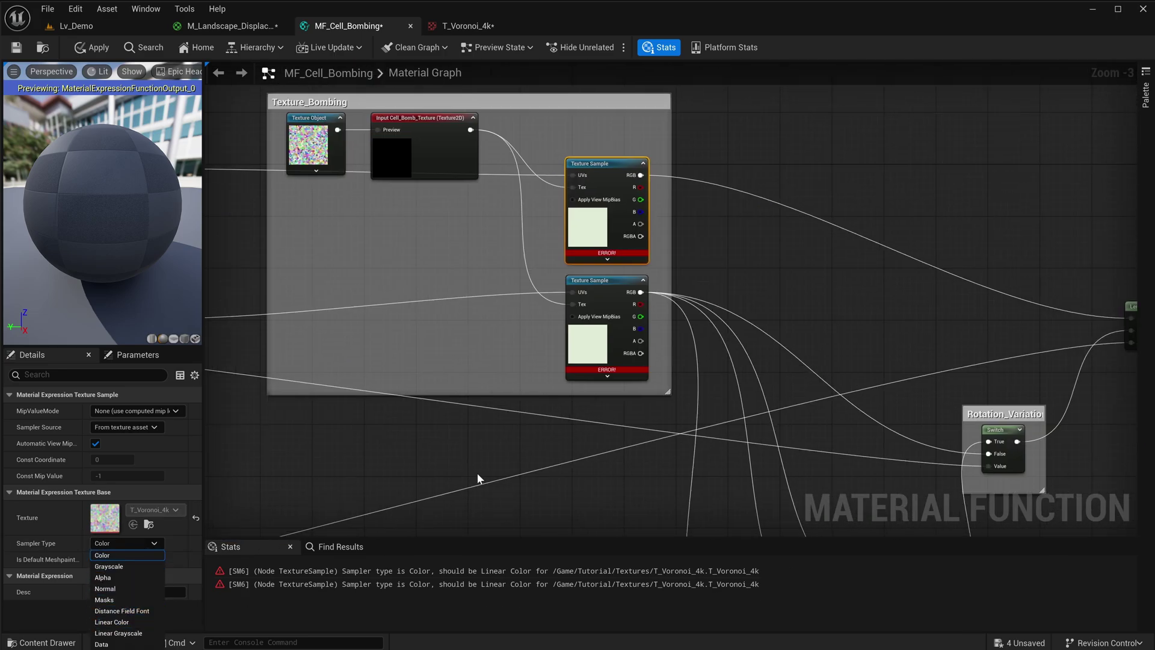
{"action": "right_click_drag", "start_coordinate": [470, 485], "coordinate": [452, 474]}
{"action": "right_click", "coordinate": [420, 229]}
{"action": "type", "text": "tex sam"}
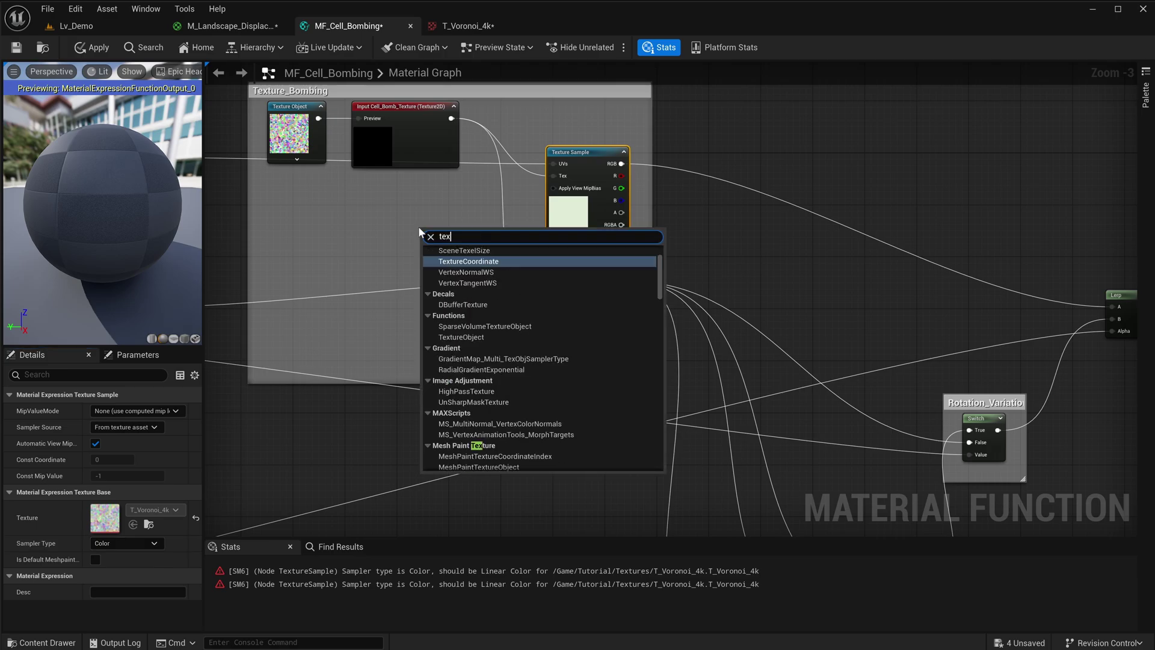
{"action": "key", "text": "Return"}
{"action": "right_click_drag", "start_coordinate": [514, 212], "coordinate": [461, 302]}
{"action": "left_click_drag", "start_coordinate": [392, 395], "coordinate": [395, 341]}
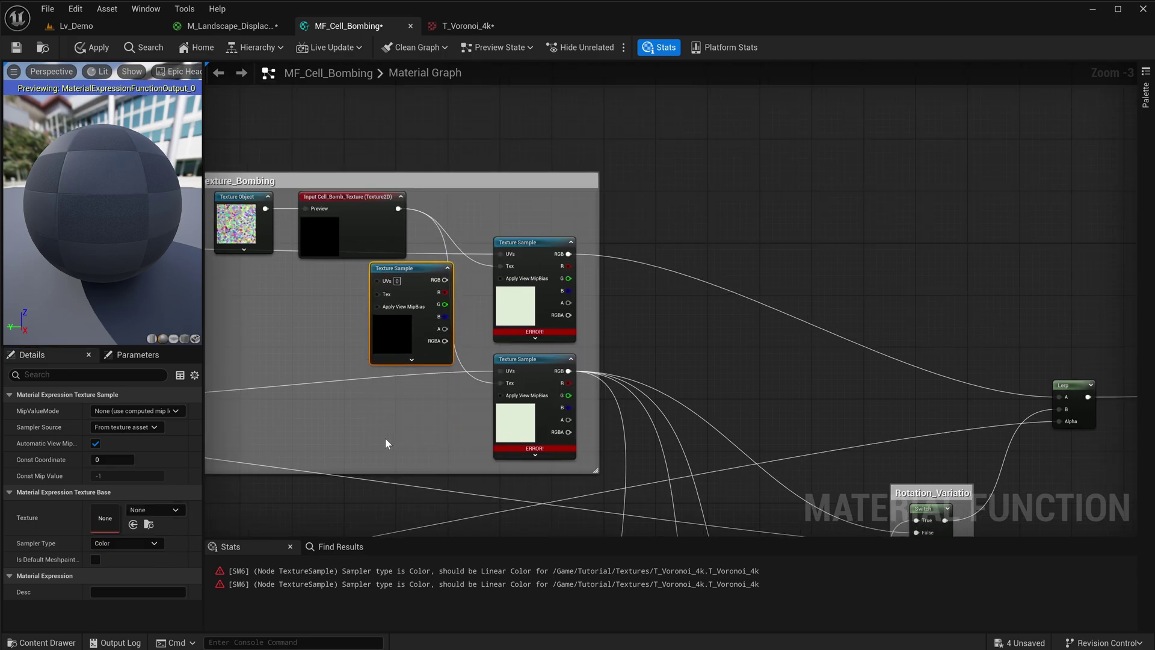
{"action": "key", "text": "ctrl+d"}
{"action": "left_click_drag", "start_coordinate": [391, 479], "coordinate": [397, 432]}
Transfer the RGB and input connections to the two new Texture Samples, delete the old samples, and place the new ones in their position
{"action": "left_click_drag", "start_coordinate": [568, 254], "coordinate": [445, 279], "text": "ctrl"}
{"action": "left_click_drag", "start_coordinate": [568, 371], "coordinate": [384, 410], "text": "ctrl"}
{"action": "left_click_drag", "start_coordinate": [501, 266], "coordinate": [379, 280], "text": "ctrl"}
{"action": "left_click_drag", "start_coordinate": [501, 371], "coordinate": [385, 397], "text": "ctrl"}
{"action": "key", "text": "Delete"}
{"action": "left_click_drag", "start_coordinate": [511, 391], "coordinate": [426, 340]}
{"action": "left_click_drag", "start_coordinate": [419, 431], "coordinate": [516, 373]}
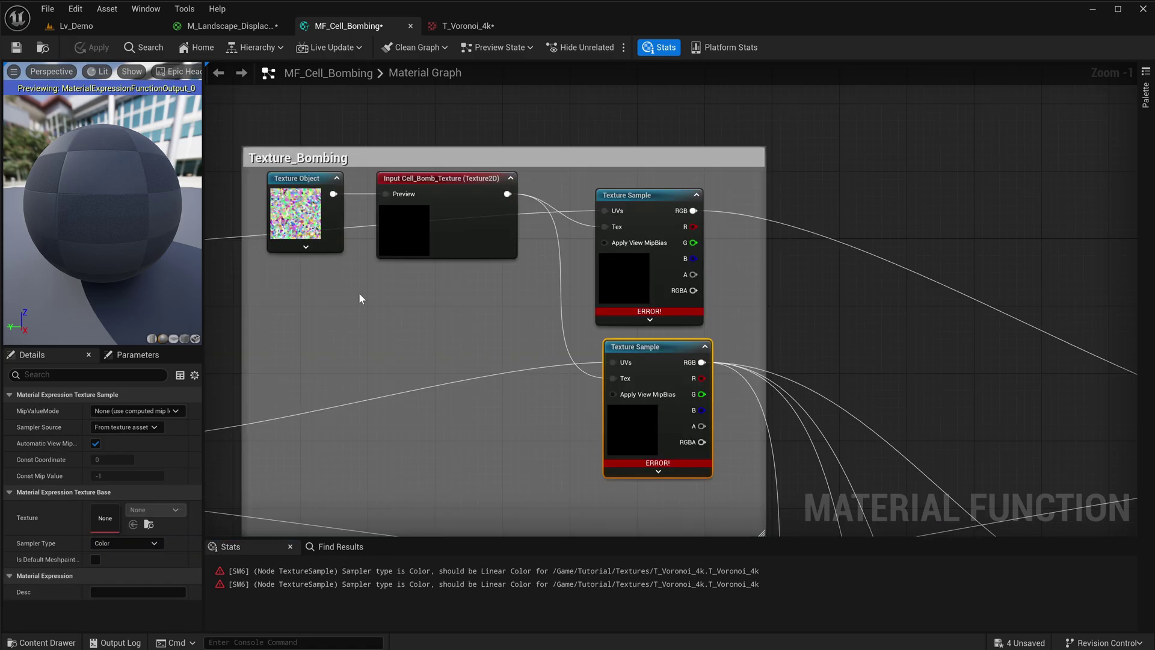
Reset the Texture_Bombing group's Texture Object to its default texture
{"action": "right_click_drag", "start_coordinate": [359, 298], "coordinate": [438, 306]}
{"action": "left_click", "coordinate": [375, 245]}
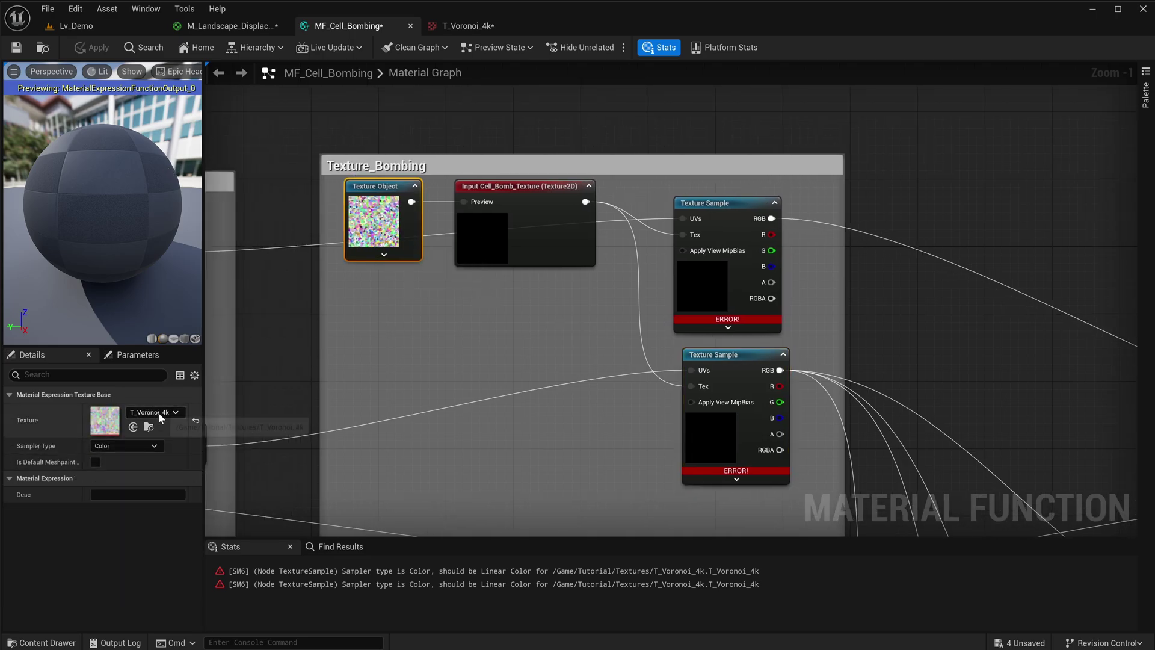
{"action": "left_click", "coordinate": [196, 422]}
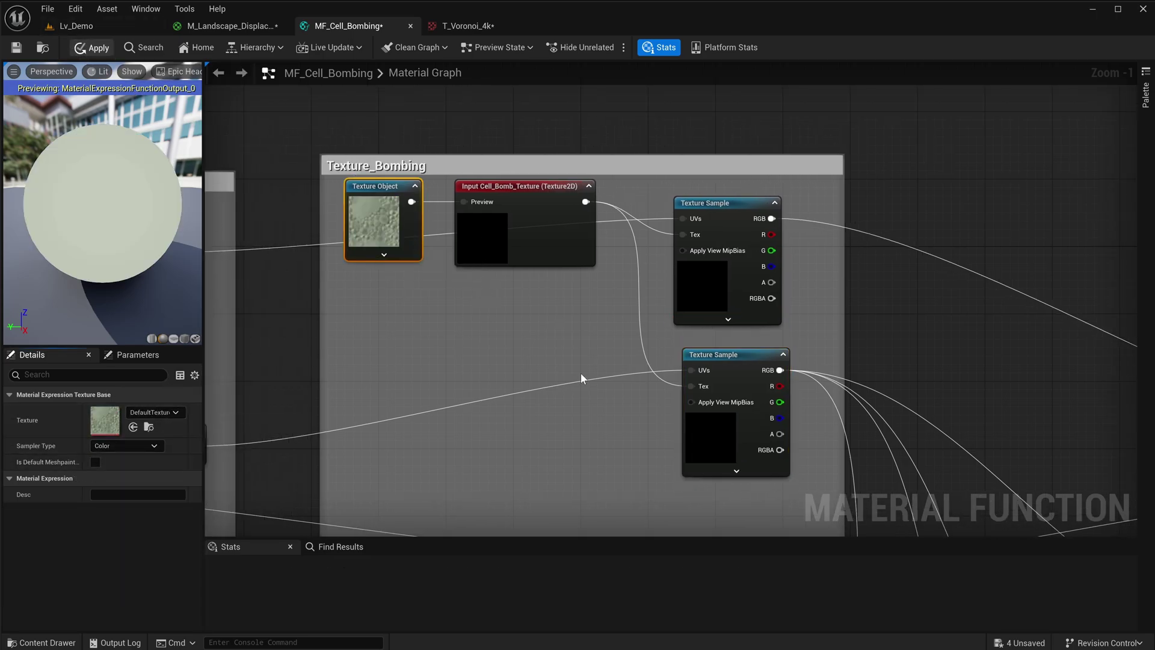
{"action": "right_click_drag", "start_coordinate": [488, 389], "coordinate": [531, 389]}
In Lv_Demo, re-enable Layer_01_Rotation_Variation and set the random rotation to 0.684, pattern scale to 0.224 and random offset to 0.396
{"action": "left_click", "coordinate": [121, 24]}
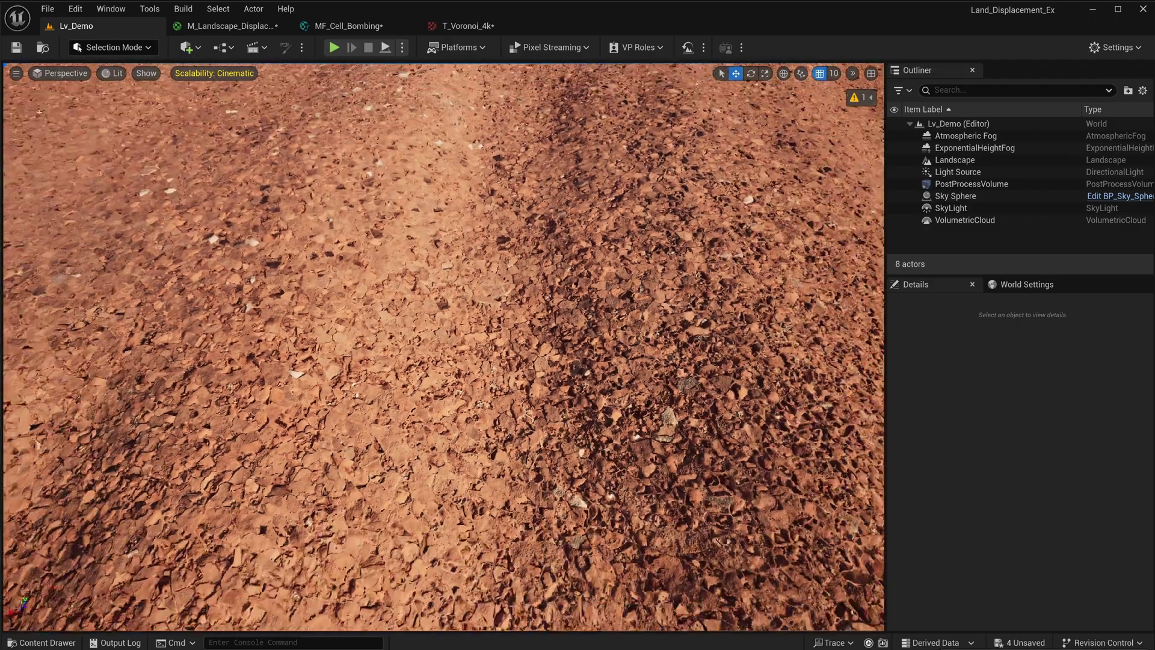
{"action": "right_click_drag", "start_coordinate": [477, 430], "coordinate": [463, 431]}
{"action": "left_click_drag", "start_coordinate": [704, 649], "coordinate": [1006, 134]}
{"action": "left_click", "coordinate": [899, 301]}
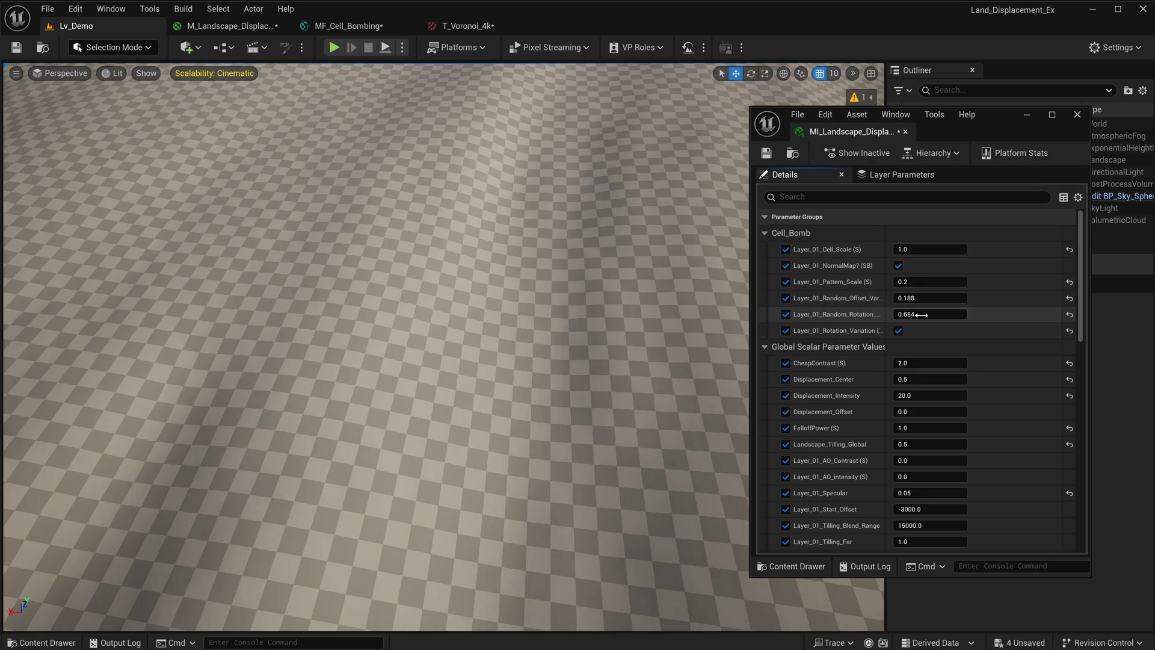
{"action": "left_click_drag", "start_coordinate": [914, 299], "coordinate": [931, 298]}
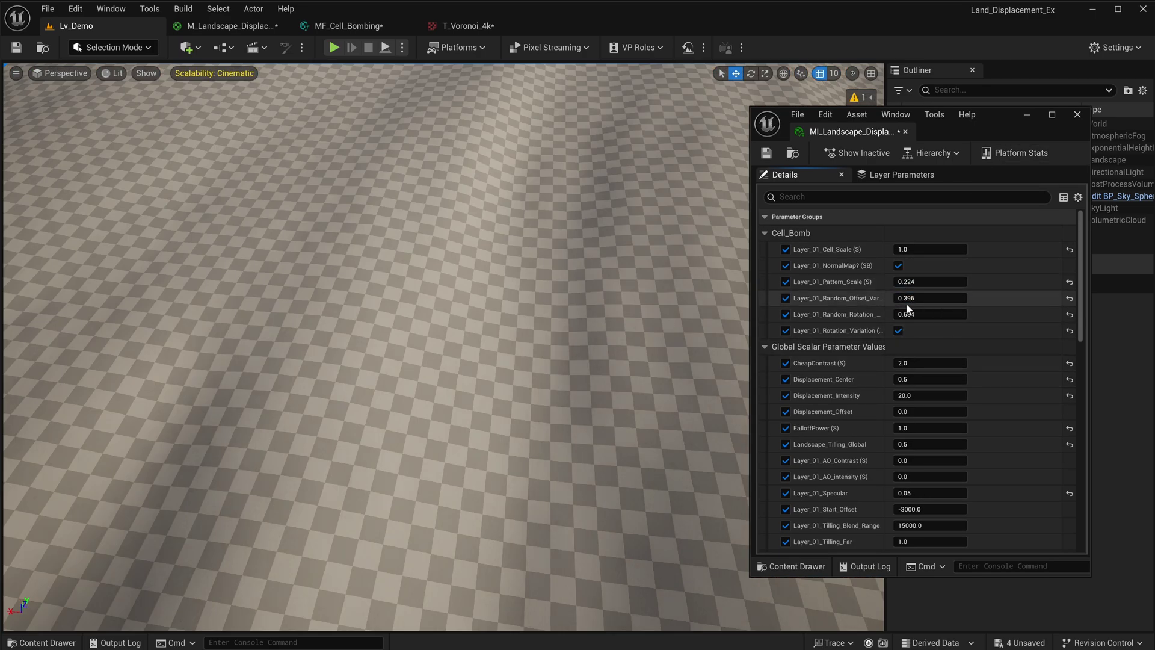
Delete the Layer_01_NormalMap? parameter beside the normal Texture Object in the landscape material's Layer_01_Near group
{"action": "left_click", "coordinate": [899, 265]}
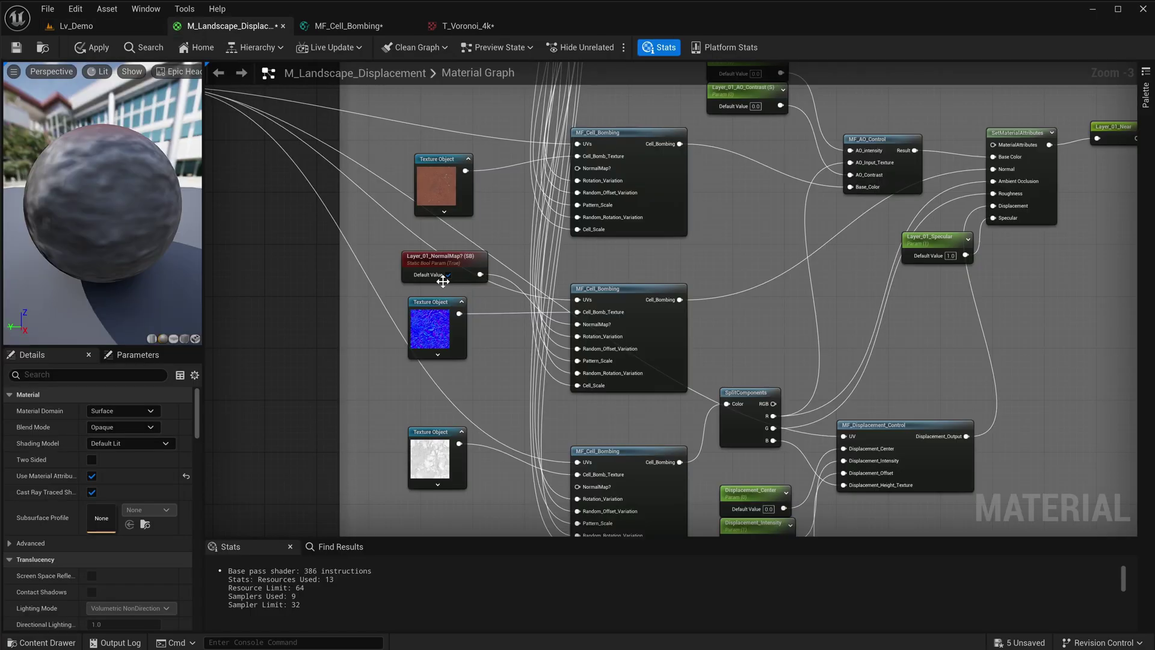
{"action": "left_click", "coordinate": [456, 236]}
{"action": "scroll", "coordinate": [440, 397], "scroll_direction": "up", "scroll_amount": 3}
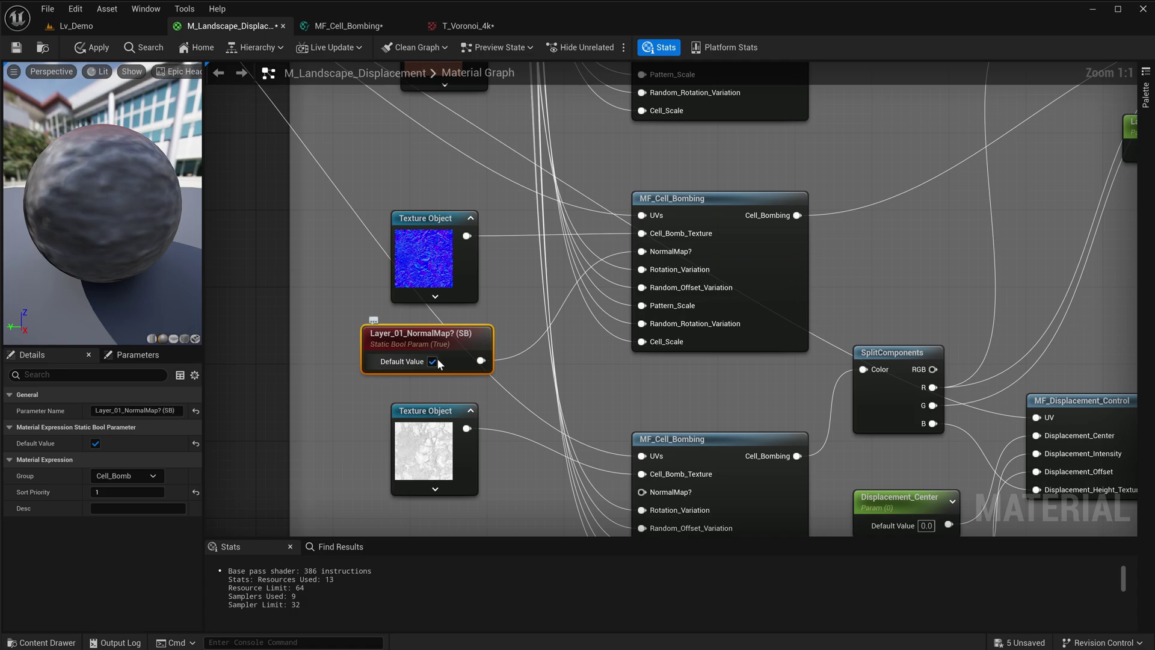
{"action": "key", "text": "Delete"}
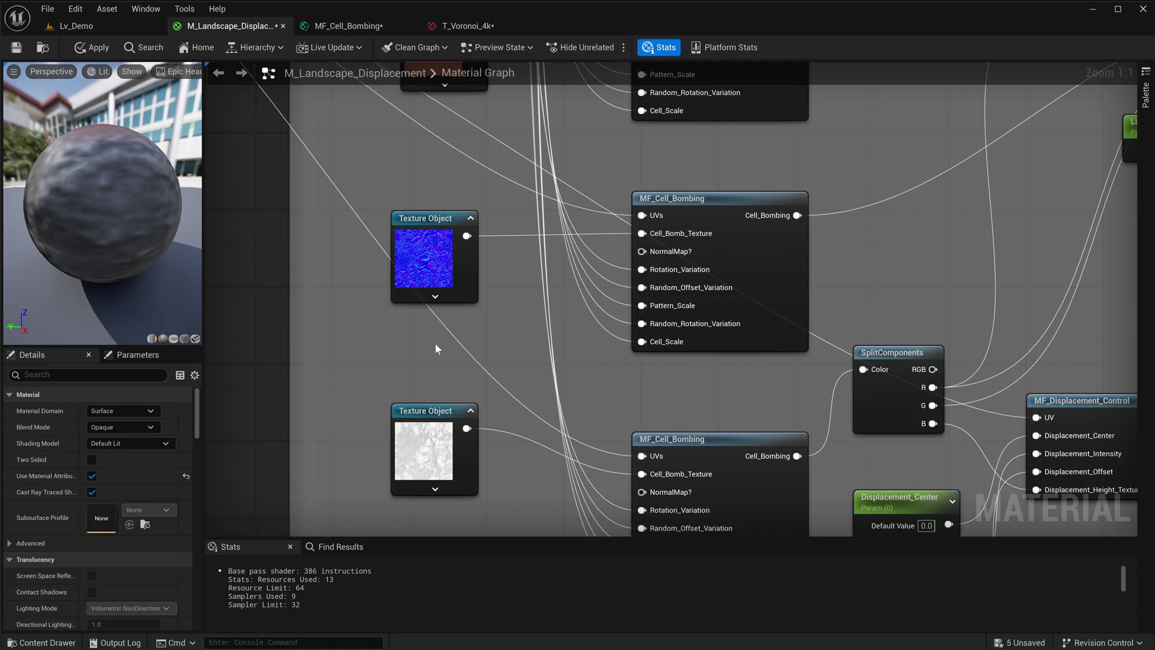
Add a Static Bool node set to true and connect it to the NormalMap? input of the normal texture's MF_Cell_Bombing
{"action": "right_click", "coordinate": [362, 318]}
{"action": "type", "text": "static bool"}
{"action": "key", "text": "Return"}
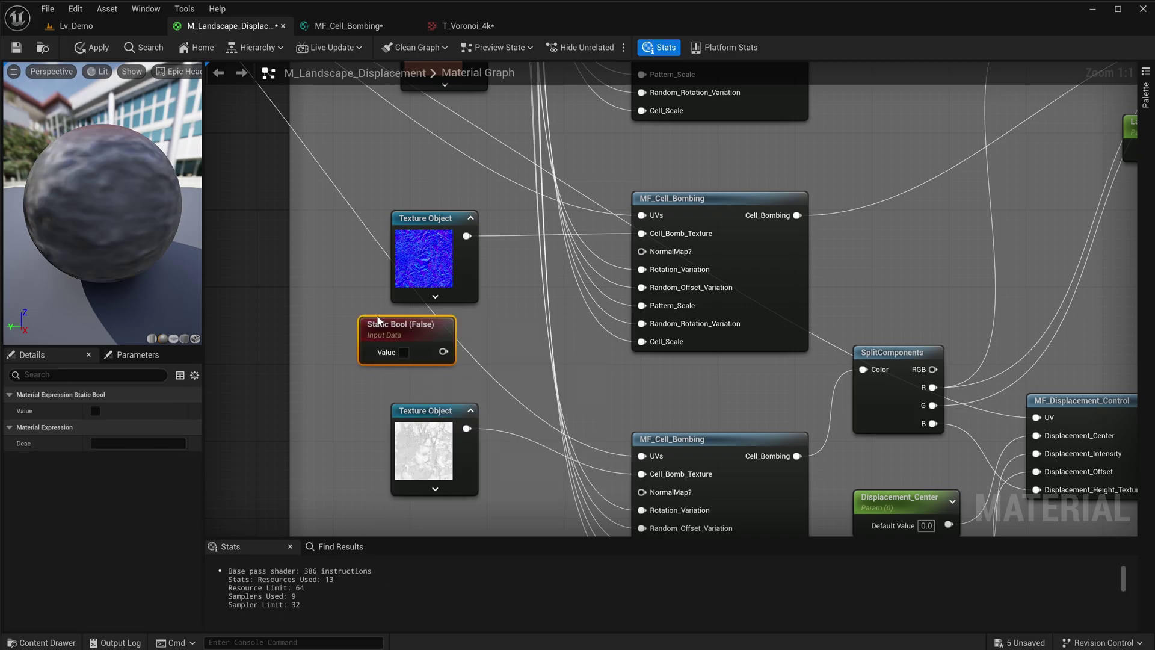
{"action": "left_click", "coordinate": [403, 352]}
{"action": "left_click_drag", "start_coordinate": [440, 351], "coordinate": [481, 334]}
{"action": "left_click_drag", "start_coordinate": [659, 262], "coordinate": [659, 263]}
Add a false Static Bool and connect it to NormalMap? on the base color and greyscale-texture MF_Cell_Bombing nodes
{"action": "right_click_drag", "start_coordinate": [520, 100], "coordinate": [568, 400]}
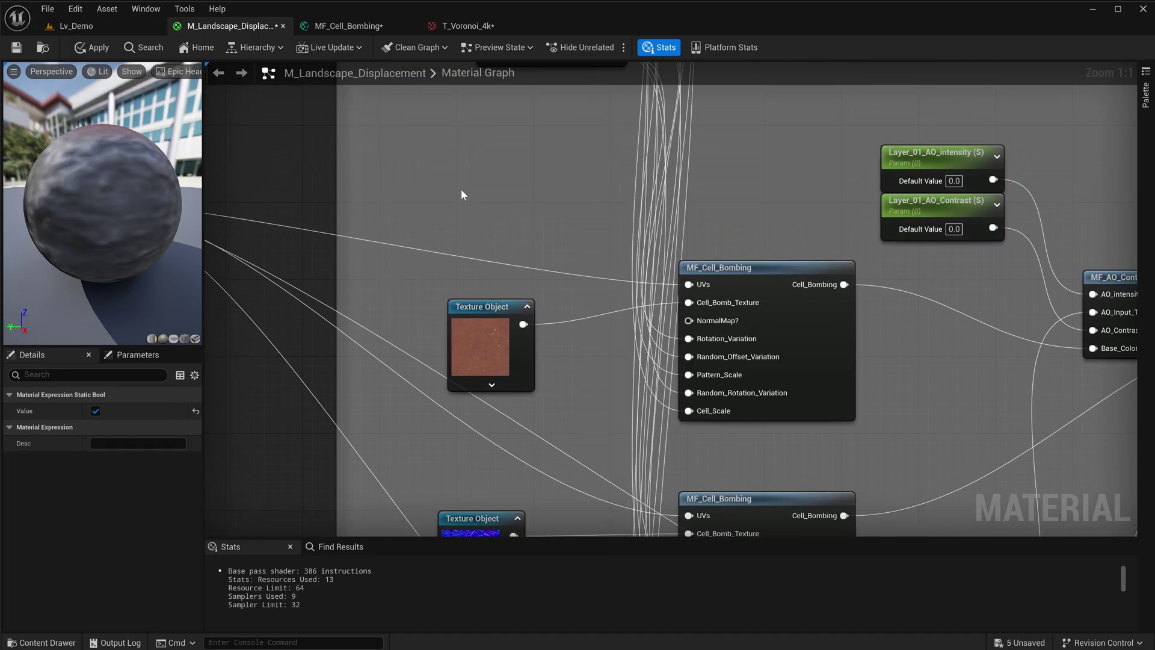
{"action": "key", "text": "ctrl+v"}
{"action": "left_click", "coordinate": [502, 219]}
{"action": "left_click_drag", "start_coordinate": [542, 218], "coordinate": [572, 253]}
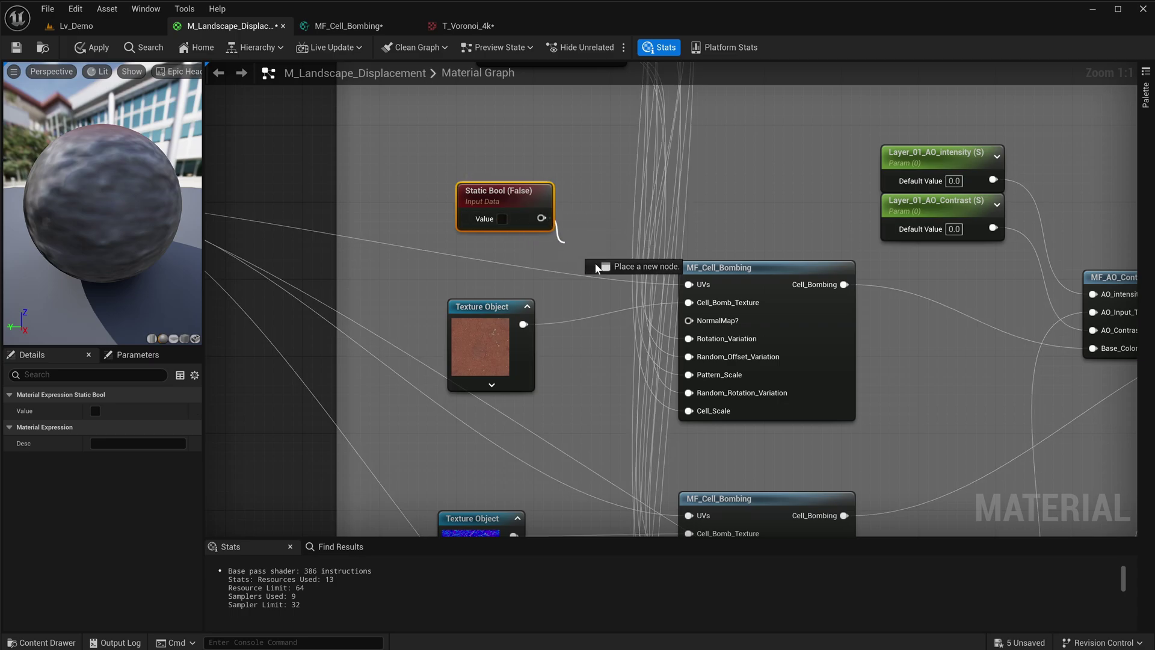
{"action": "mouse_move", "coordinate": [700, 328]}
{"action": "left_mouse_down"}
{"action": "mouse_move", "coordinate": [547, 217]}
{"action": "mouse_move", "coordinate": [716, 479]}
{"action": "mouse_move", "coordinate": [704, 342]}
{"action": "left_mouse_up"}
{"action": "right_click_drag", "start_coordinate": [576, 246], "coordinate": [583, 386]}
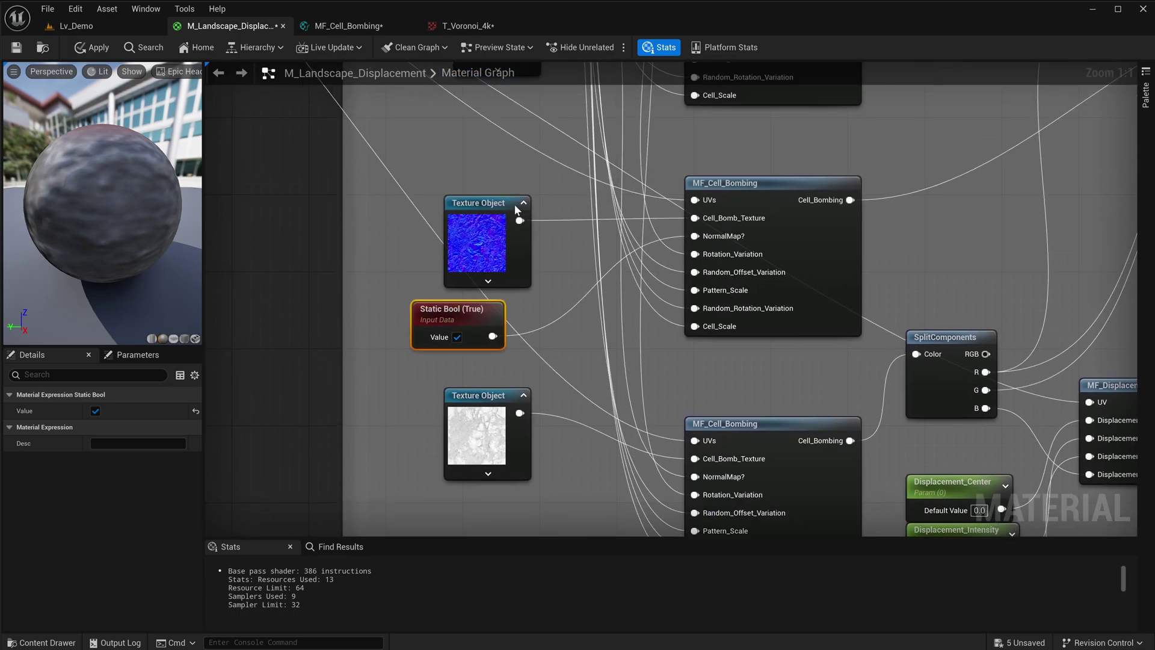
{"action": "right_click_drag", "start_coordinate": [513, 197], "coordinate": [520, 352]}
{"action": "right_click_drag", "start_coordinate": [466, 236], "coordinate": [472, 370]}
Copy the true and false Static Bool nodes and paste them beside the Layer_01_Far group
{"action": "left_click", "coordinate": [507, 180], "text": "ctrl"}
{"action": "scroll", "coordinate": [511, 196], "scroll_direction": "down", "scroll_amount": 4}
{"action": "scroll", "coordinate": [544, 202], "scroll_direction": "down", "scroll_amount": 2}
{"action": "right_click_drag", "start_coordinate": [560, 146], "coordinate": [566, 316]}
{"action": "right_click_drag", "start_coordinate": [565, 176], "coordinate": [585, 389]}
{"action": "scroll", "coordinate": [551, 271], "scroll_direction": "up", "scroll_amount": 2}
{"action": "left_click", "coordinate": [428, 216]}
{"action": "right_click", "coordinate": [428, 215]}
{"action": "key", "text": "ctrl+v"}
{"action": "left_click", "coordinate": [411, 217]}
{"action": "key", "text": "ctrl+v"}
{"action": "scroll", "coordinate": [415, 225], "scroll_direction": "up", "scroll_amount": 2}
{"action": "left_click", "coordinate": [478, 201]}
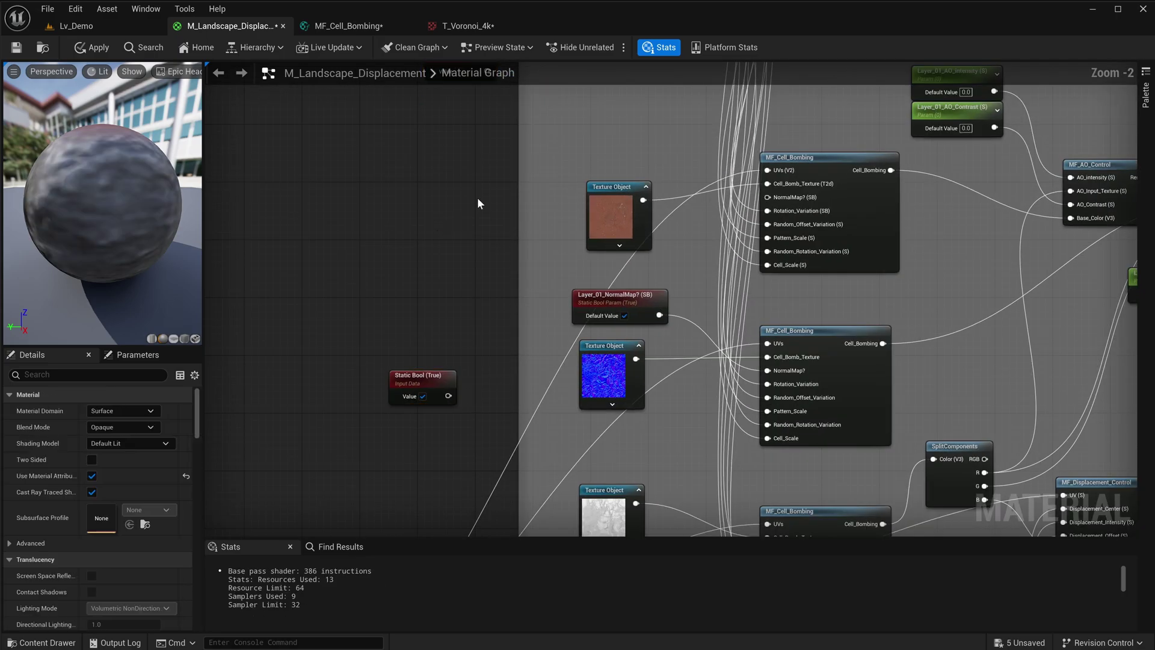
Position the pasted Static Bools in Layer_01_Far and connect them to the matching NormalMap? inputs, true only for the normal texture
{"action": "right_click_drag", "start_coordinate": [478, 206], "coordinate": [445, 293]}
{"action": "left_click_drag", "start_coordinate": [455, 158], "coordinate": [739, 285]}
{"action": "left_click_drag", "start_coordinate": [447, 146], "coordinate": [634, 189]}
{"action": "left_click_drag", "start_coordinate": [642, 201], "coordinate": [736, 341]}
{"action": "right_click_drag", "start_coordinate": [593, 253], "coordinate": [576, 403]}
{"action": "left_click_drag", "start_coordinate": [385, 319], "coordinate": [717, 310]}
Delete the leftover Layer_01_NormalMap? parameter from the Far group and apply the material
{"action": "left_click", "coordinate": [568, 236]}
{"action": "key", "text": "Delete"}
{"action": "left_click", "coordinate": [87, 47]}
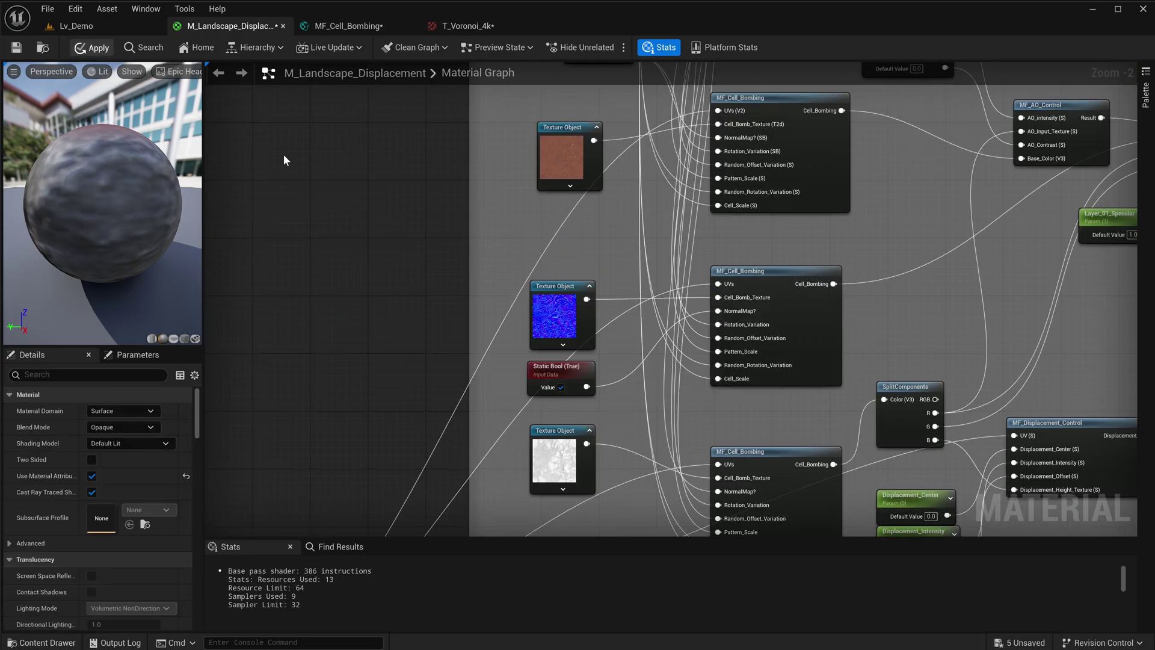
In Lv_Demo, enable the Layer_01 random rotation at 0.708 and set the Layer_01 random offset variation to 0.239041
{"action": "left_click", "coordinate": [128, 24]}
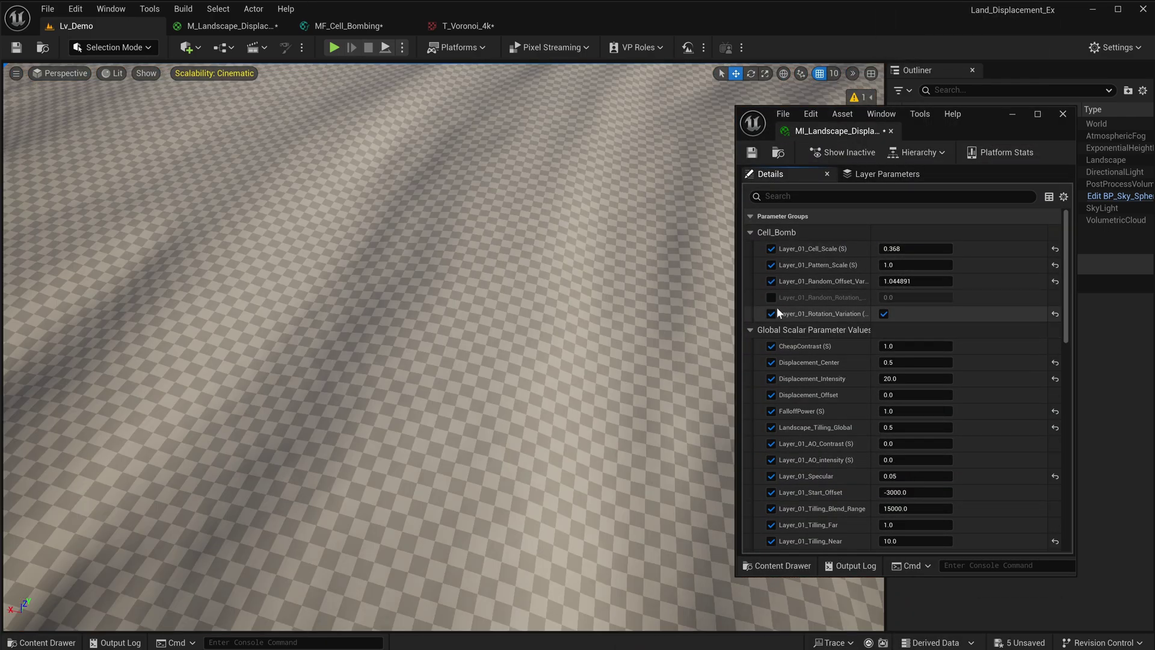
{"action": "left_click", "coordinate": [771, 297]}
{"action": "left_click_drag", "start_coordinate": [907, 298], "coordinate": [919, 302]}
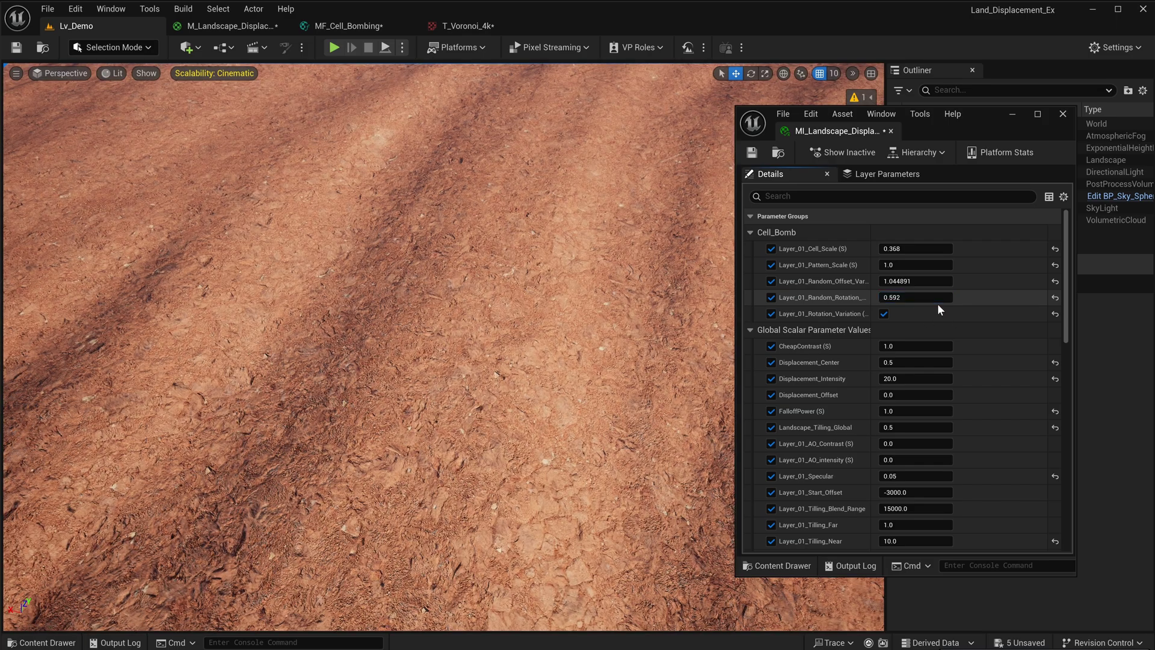
{"action": "right_click_drag", "start_coordinate": [493, 328], "coordinate": [412, 277]}
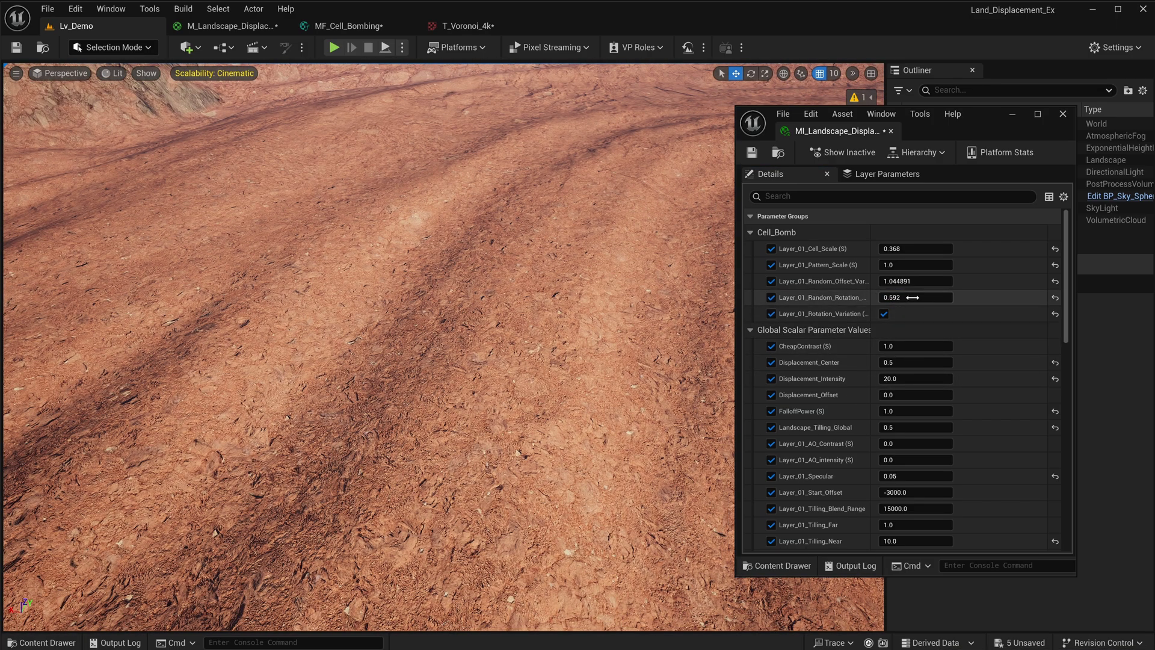
{"action": "mouse_move", "coordinate": [915, 297]}
{"action": "left_mouse_down"}
{"action": "mouse_move", "coordinate": [890, 297]}
{"action": "mouse_move", "coordinate": [926, 281]}
{"action": "mouse_move", "coordinate": [900, 280]}
{"action": "left_mouse_up"}
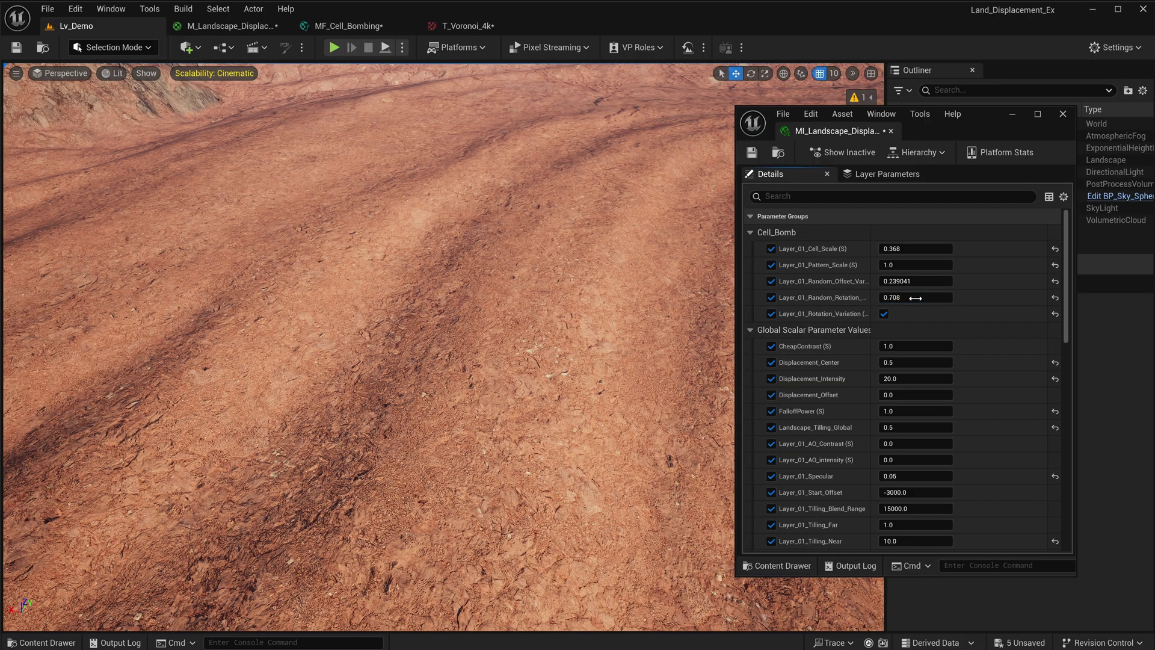
Try Layer_01 random rotation values of 0.5 and 0.0 on the terrain, and settle on 0.2
{"action": "type", "text": "0.5"}
{"action": "key", "text": "Return"}
{"action": "right_click_drag", "start_coordinate": [425, 353], "coordinate": [442, 384]}
{"action": "left_click_drag", "start_coordinate": [908, 297], "coordinate": [894, 297]}
{"action": "left_click", "coordinate": [894, 296]}
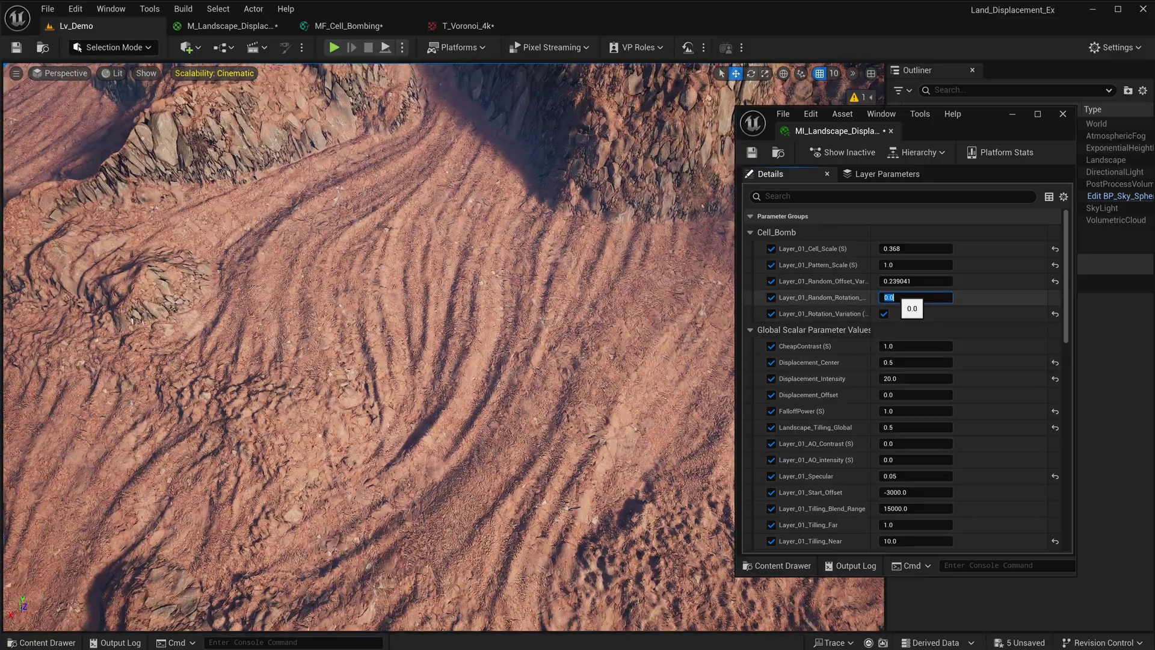
{"action": "mouse_move", "coordinate": [512, 355]}
{"action": "right_mouse_down"}
{"action": "mouse_move", "coordinate": [511, 319]}
{"action": "mouse_move", "coordinate": [499, 346]}
{"action": "mouse_move", "coordinate": [517, 344]}
{"action": "right_mouse_up"}
In M_Landscape_Displacement, remove the old Layer_02 Far and Near groups while keeping their named reroute nodes
{"action": "left_click", "coordinate": [231, 26]}
{"action": "left_click_drag", "start_coordinate": [327, 360], "coordinate": [409, 298]}
{"action": "right_click_drag", "start_coordinate": [400, 297], "coordinate": [444, 401]}
{"action": "left_click_drag", "start_coordinate": [444, 424], "coordinate": [488, 250]}
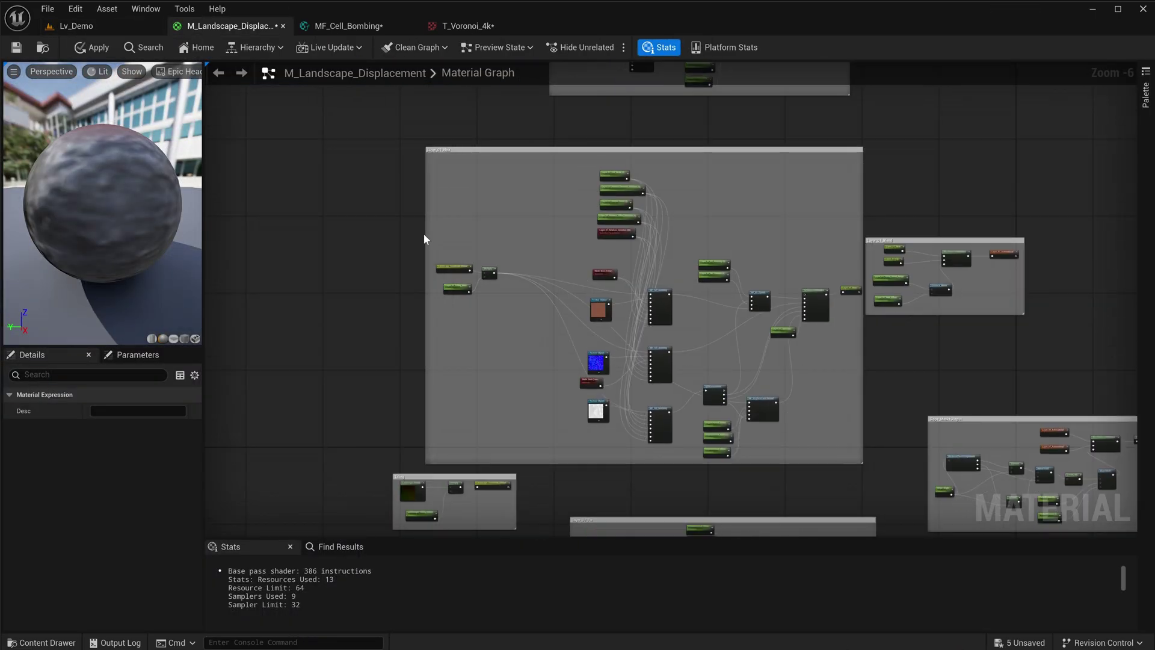
{"action": "left_click_drag", "start_coordinate": [757, 127], "coordinate": [497, 468]}
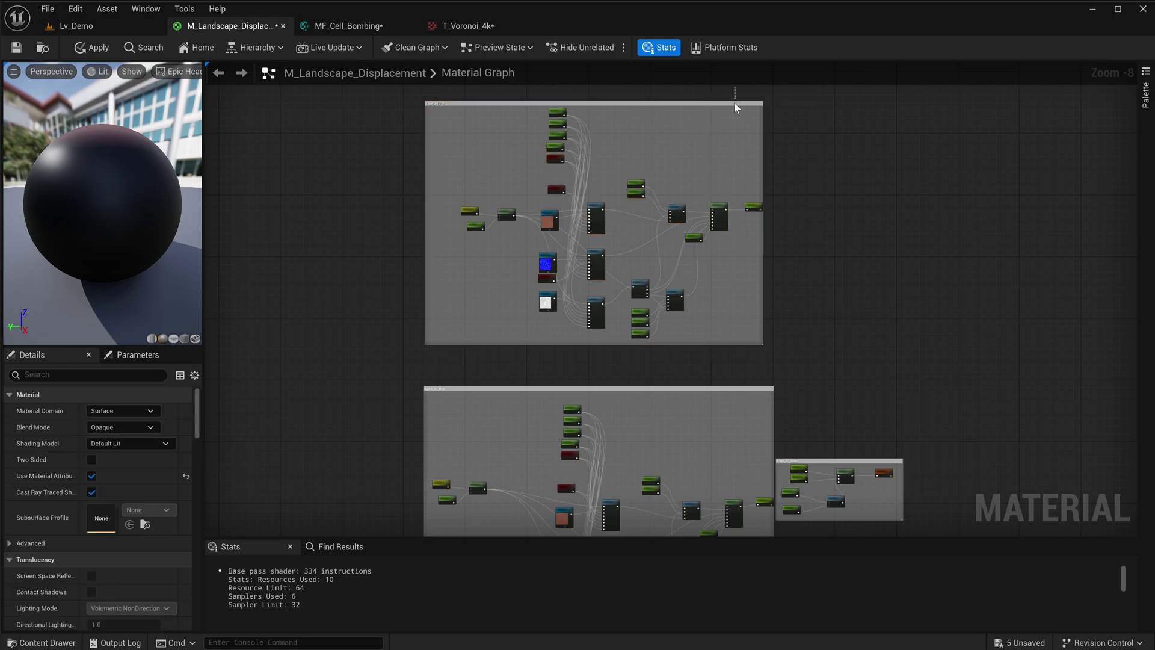
Duplicate the Layer_01_Far and Layer_01_Near groups together into the free space below the existing graph
{"action": "left_click_drag", "start_coordinate": [735, 103], "coordinate": [707, 383]}
{"action": "right_click_drag", "start_coordinate": [707, 383], "coordinate": [700, 245]}
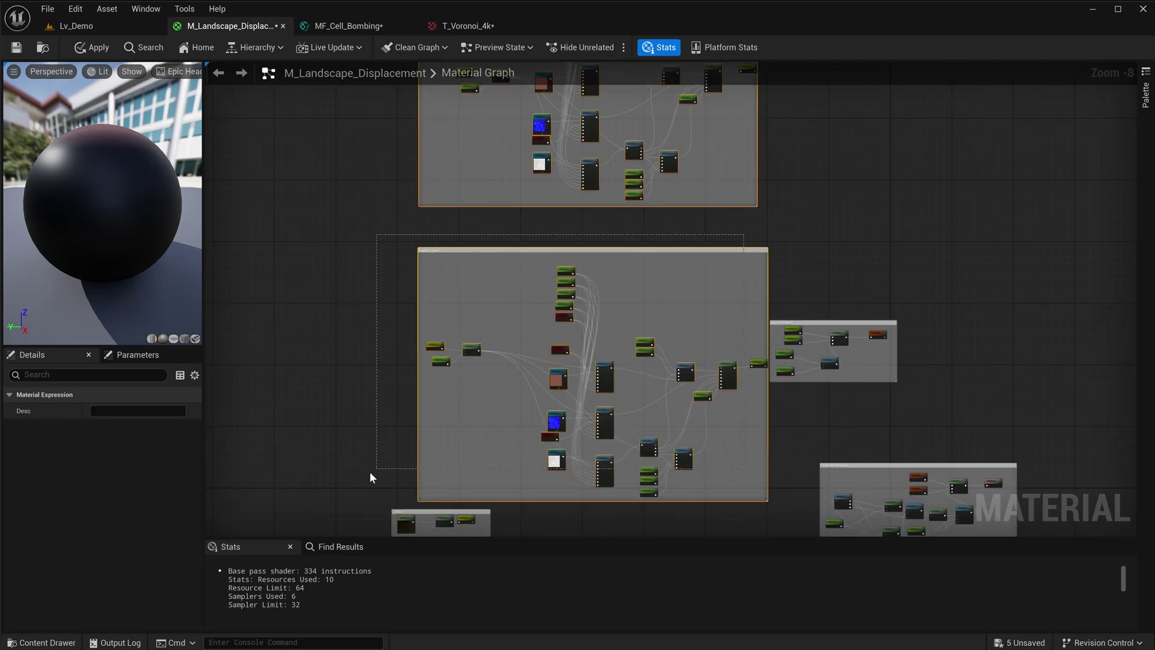
{"action": "left_click_drag", "start_coordinate": [386, 463], "coordinate": [369, 472], "text": "shift"}
{"action": "right_click_drag", "start_coordinate": [524, 467], "coordinate": [546, 216]}
{"action": "scroll", "coordinate": [604, 315], "scroll_direction": "down", "scroll_amount": 1}
{"action": "right_click_drag", "start_coordinate": [503, 508], "coordinate": [522, 283]}
{"action": "key", "text": "ctrl+v"}
{"action": "left_click_drag", "start_coordinate": [572, 210], "coordinate": [634, 210]}
Move the Layer_02 named reroutes into the duplicated groups and connect each group's SetMaterialAttributes output to its reroute
{"action": "scroll", "coordinate": [785, 264], "scroll_direction": "up", "scroll_amount": 2}
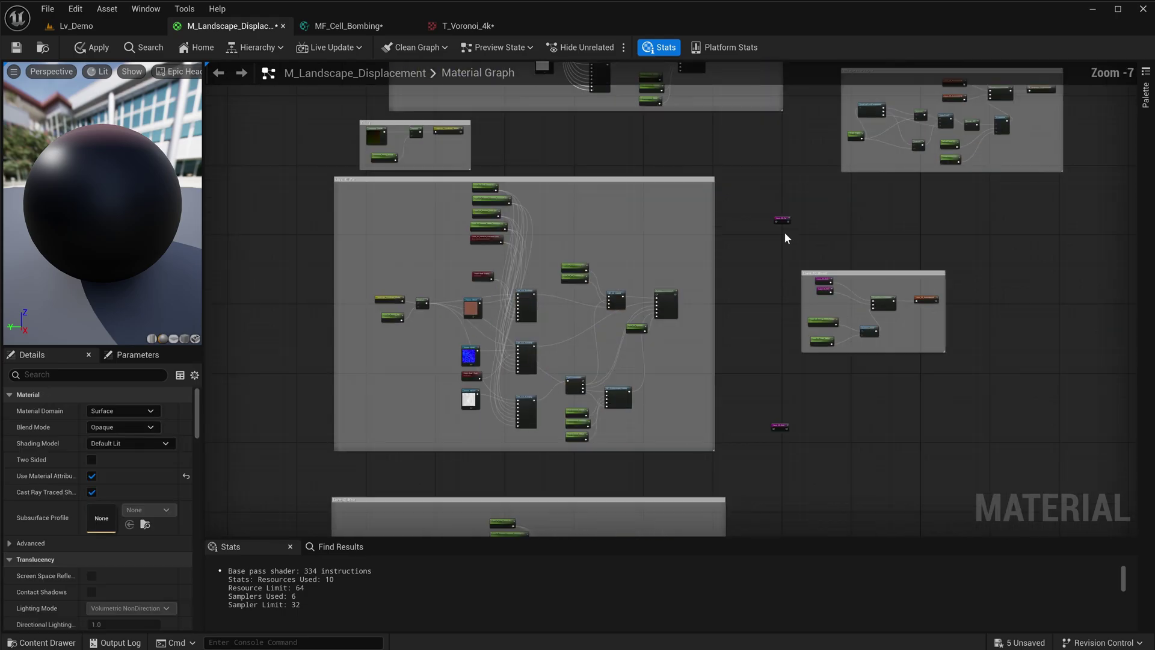
{"action": "scroll", "coordinate": [785, 266], "scroll_direction": "up", "scroll_amount": 4}
{"action": "left_click_drag", "start_coordinate": [622, 316], "coordinate": [650, 337]}
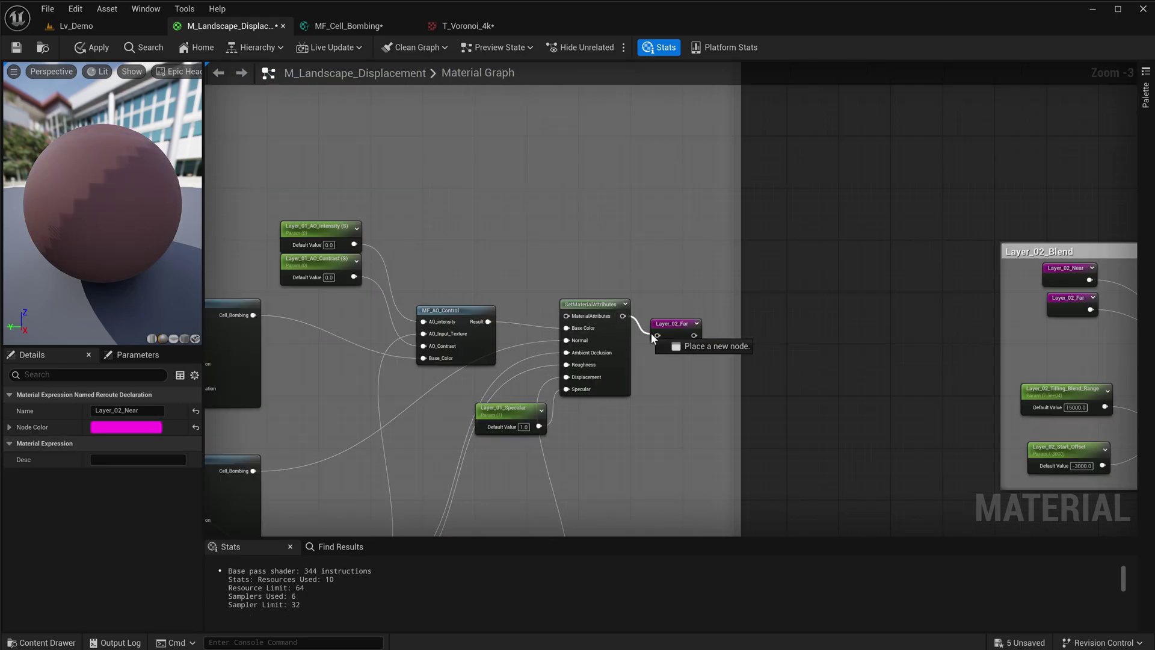
{"action": "left_click_drag", "start_coordinate": [650, 338], "coordinate": [657, 335]}
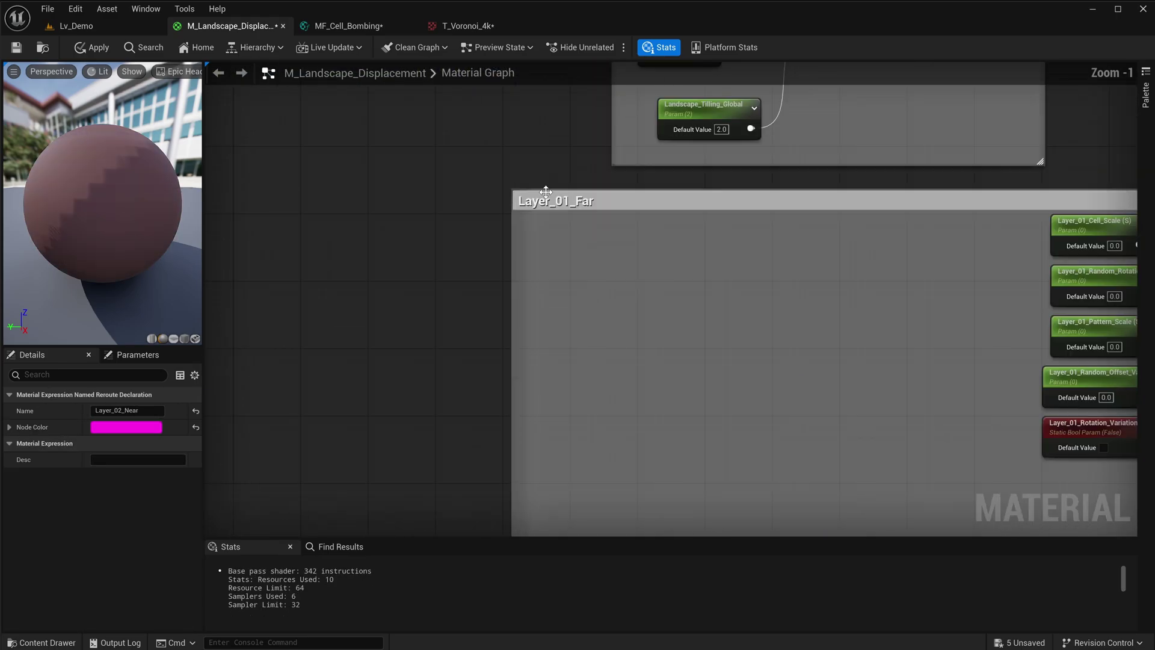
Rename the duplicated comments Layer_02_Far and Layer_02_Near, and rename the far tiling parameter Layer_02_Tilling_Far
{"action": "left_click", "coordinate": [548, 200]}
{"action": "scroll", "coordinate": [684, 356], "scroll_direction": "down", "scroll_amount": 4}
{"action": "scroll", "coordinate": [547, 306], "scroll_direction": "up", "scroll_amount": 2}
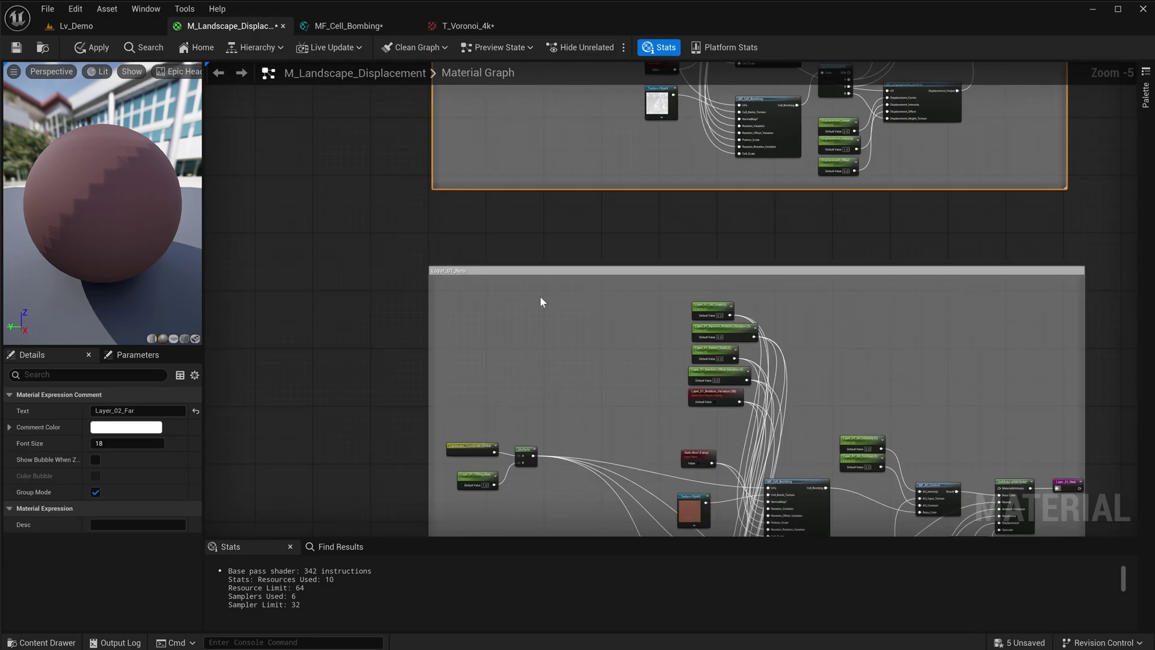
{"action": "scroll", "coordinate": [546, 306], "scroll_direction": "up", "scroll_amount": 2}
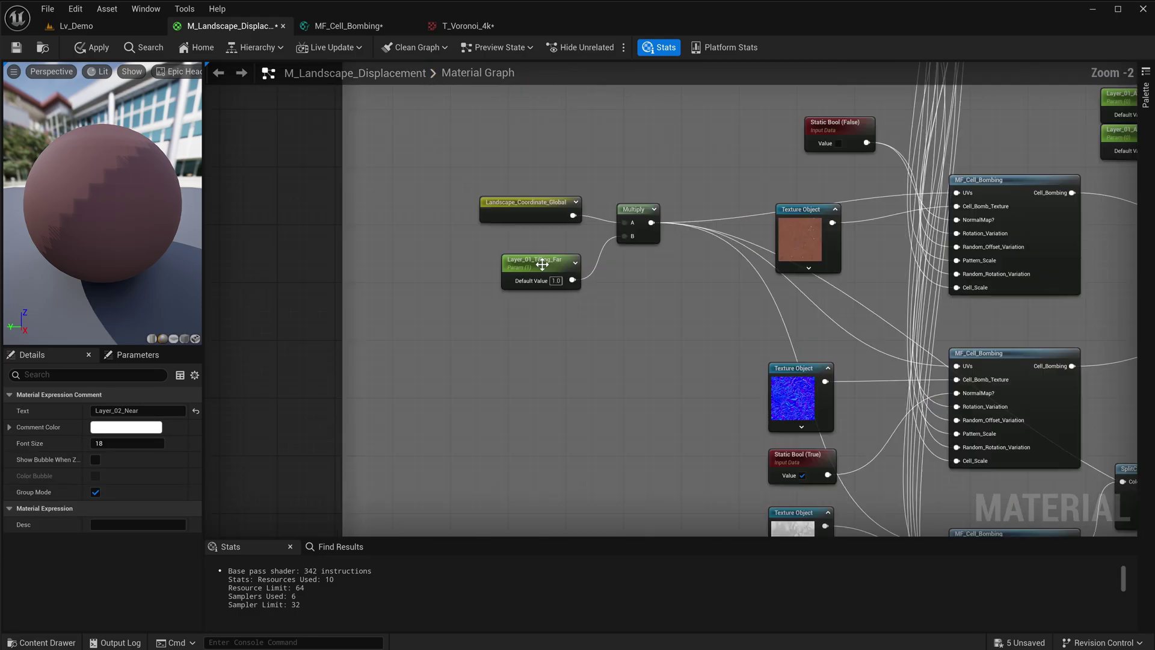
{"action": "left_click", "coordinate": [538, 266]}
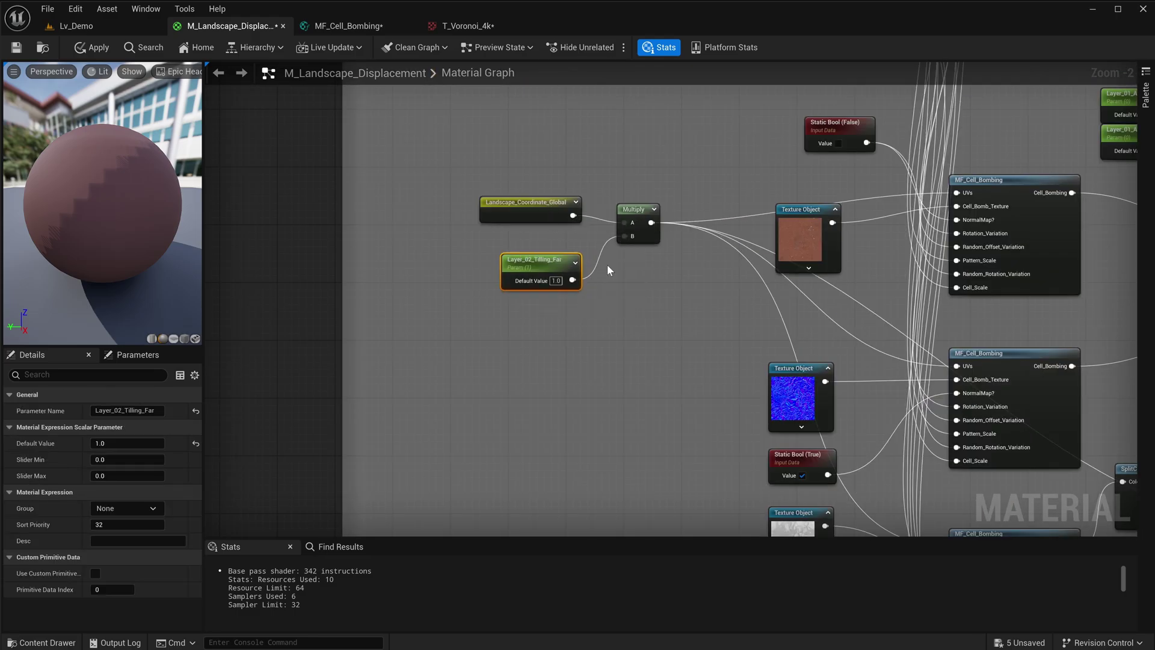
Assign the textures from the Rocky ground folder to the Texture Objects in the duplicated Layer_02 groups
{"action": "key", "text": "ctrl+space"}
{"action": "left_click", "coordinate": [807, 231]}
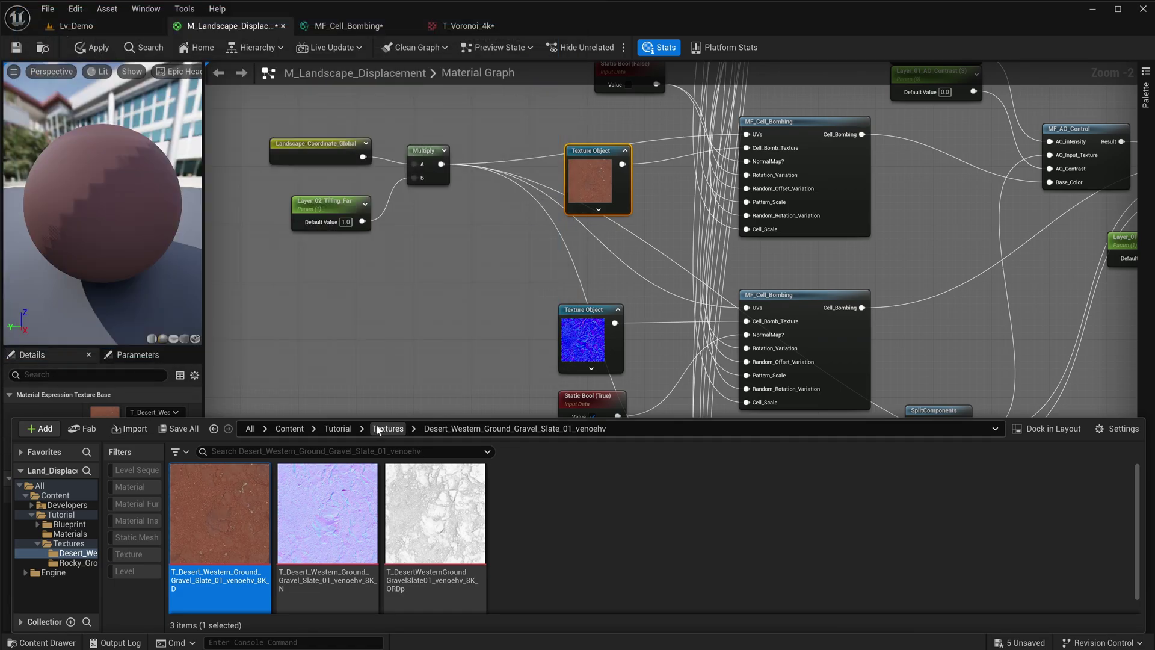
{"action": "left_click", "coordinate": [388, 428]}
{"action": "double_click", "coordinate": [327, 511]}
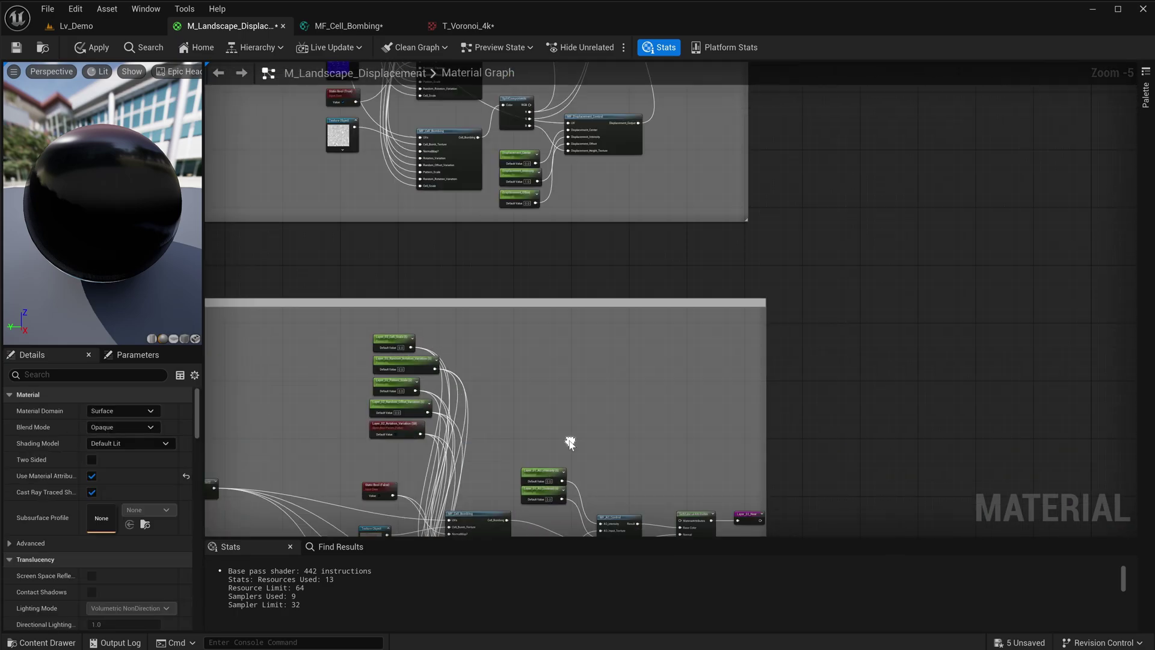
Apply the material and enable Layer_02's instance parameters in Lv_Demo: cell scale 0.368, pattern scale 1.0, random offset 0.239041, random rotation 0.2, rotation variation on
{"action": "left_click", "coordinate": [96, 48]}
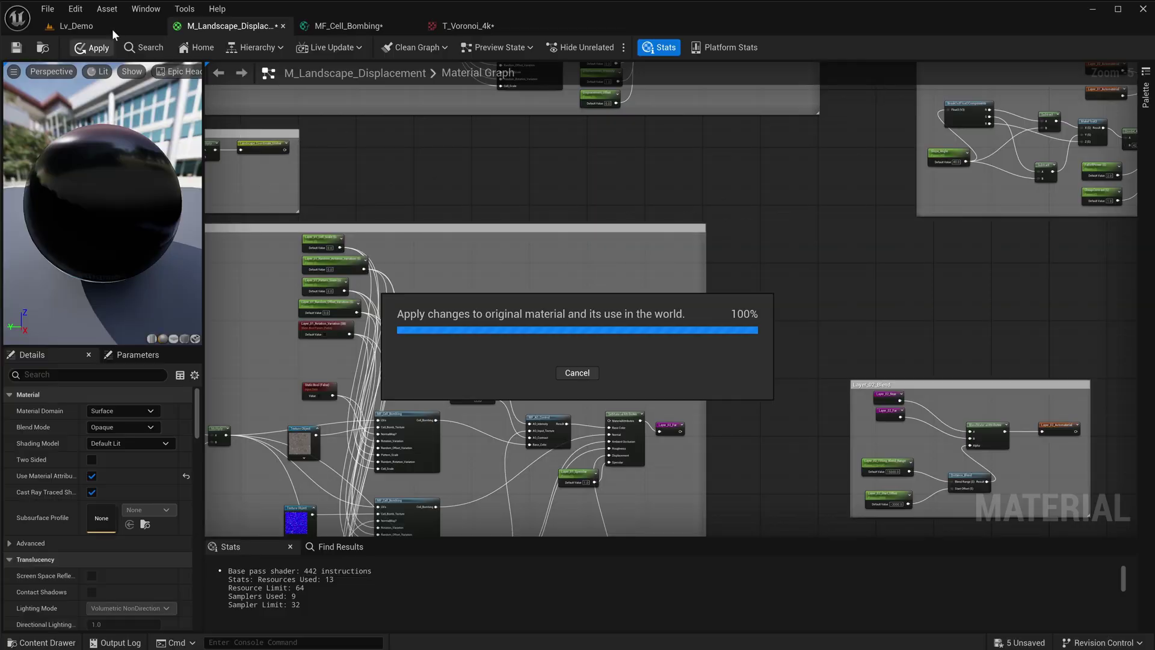
{"action": "left_click", "coordinate": [112, 29]}
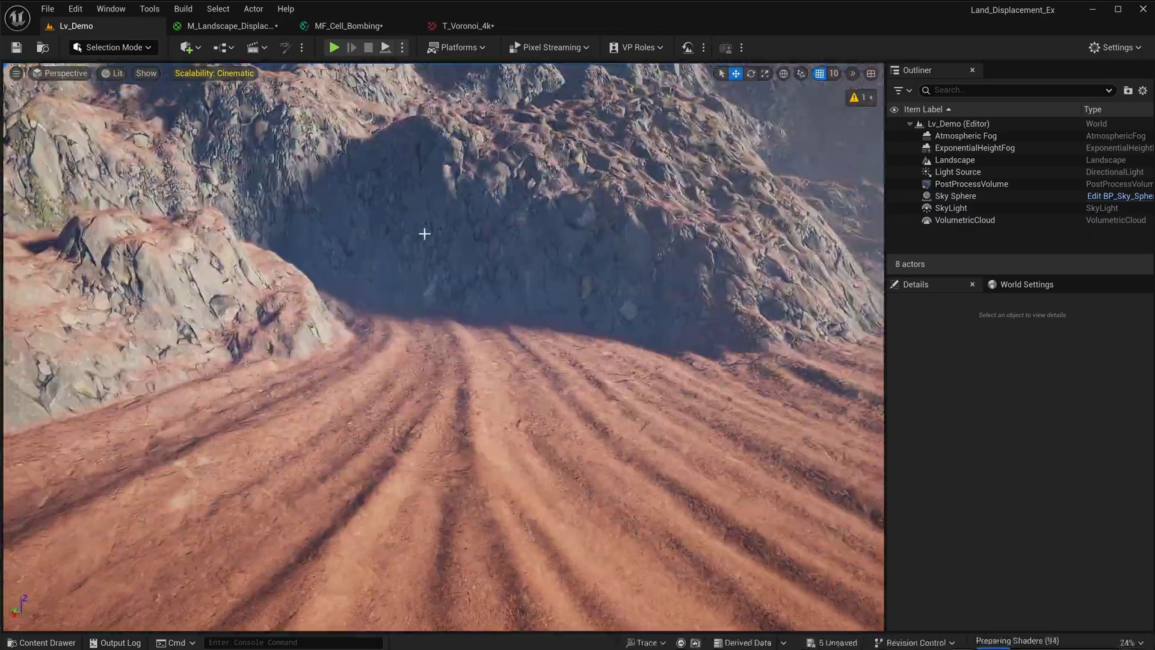
{"action": "mouse_move", "coordinate": [424, 233]}
{"action": "right_mouse_down"}
{"action": "mouse_move", "coordinate": [473, 216]}
{"action": "mouse_move", "coordinate": [424, 241]}
{"action": "right_mouse_up"}
{"action": "left_click", "coordinate": [749, 357]}
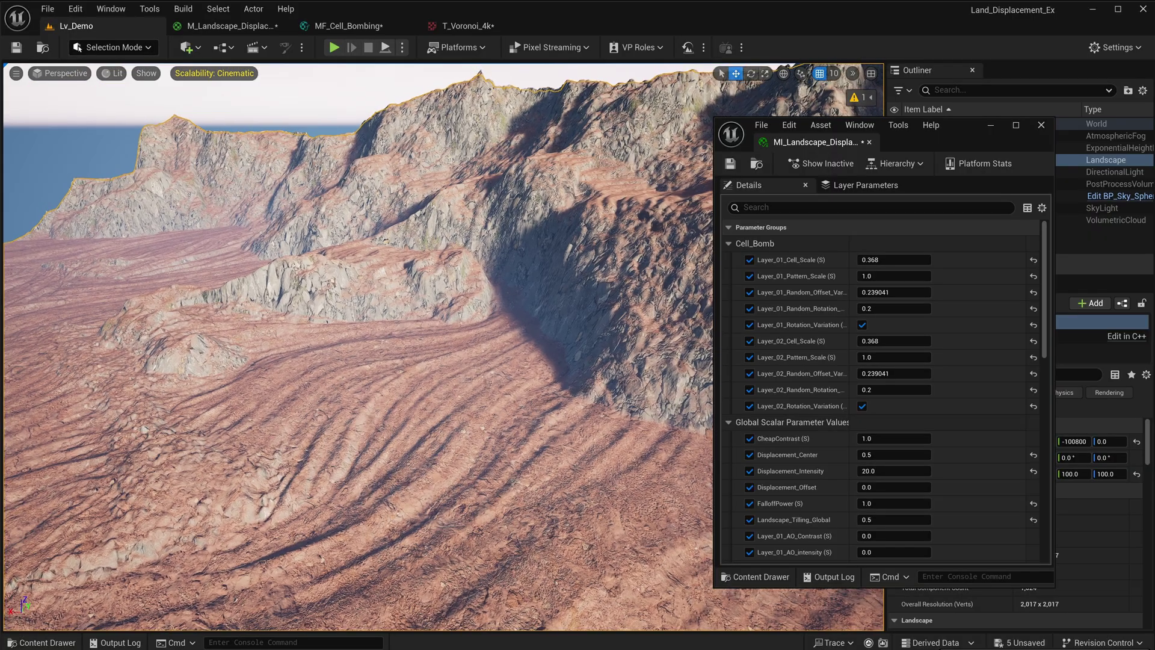
Examine the landscape's texture variation and displacement in the viewport and by running the character across the terrain in play mode
{"action": "right_click_drag", "start_coordinate": [361, 313], "coordinate": [542, 427]}
{"action": "right_click_drag", "start_coordinate": [421, 361], "coordinate": [324, 319]}
{"action": "right_click_drag", "start_coordinate": [424, 233], "coordinate": [423, 234]}
{"action": "mouse_move", "coordinate": [424, 300]}
{"action": "right_mouse_down"}
{"action": "mouse_move", "coordinate": [421, 325]}
{"action": "mouse_move", "coordinate": [415, 301]}
{"action": "right_mouse_up"}
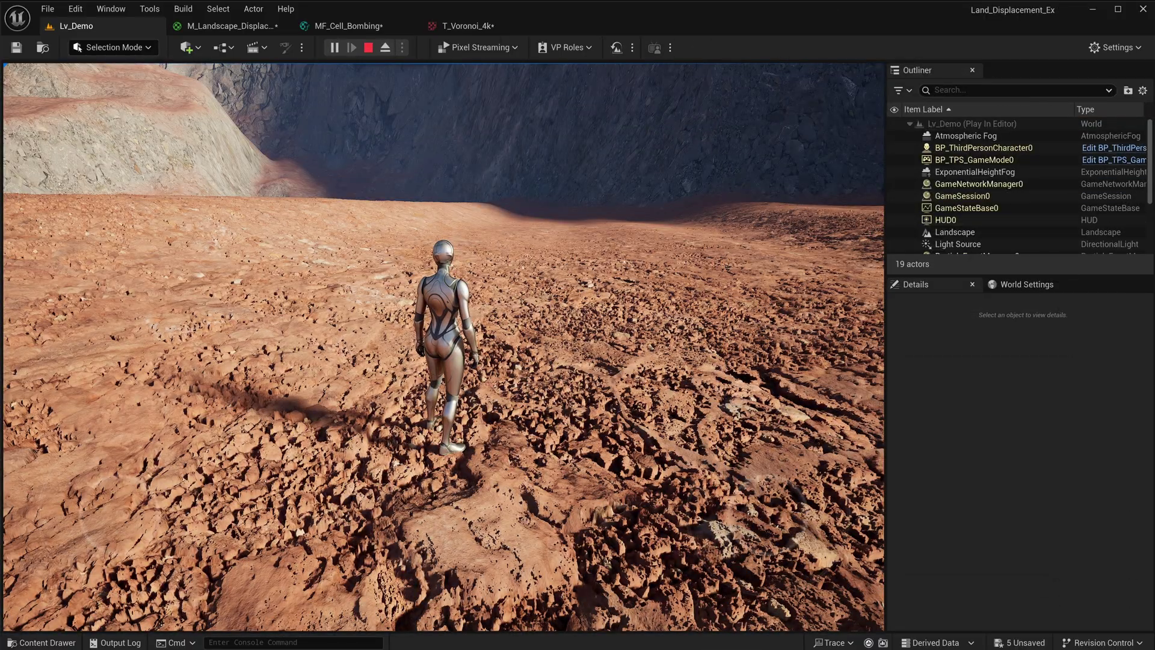
{"action": "key", "text": "w"}
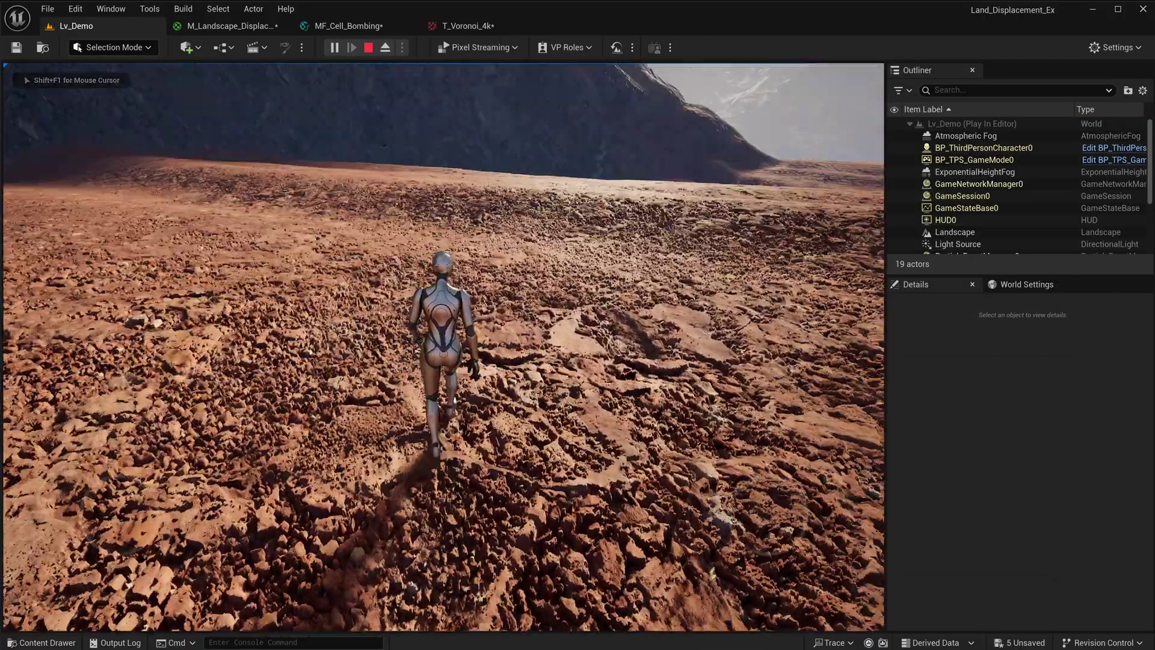
{"action": "key", "text": "w"}
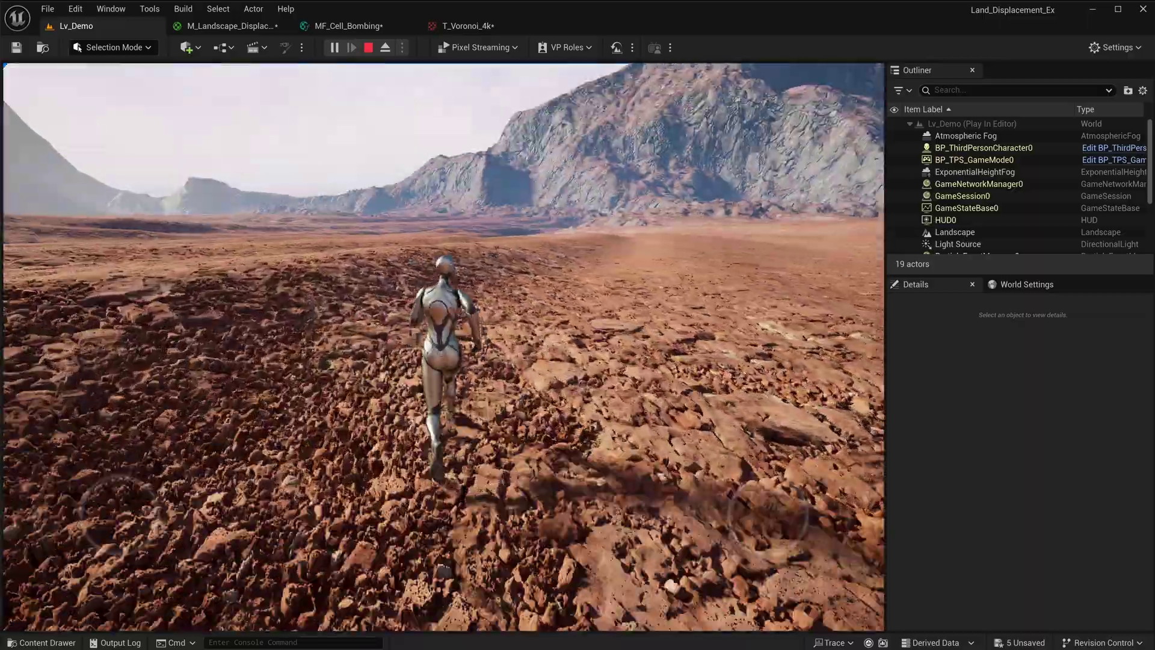
{"action": "key", "text": "w"}
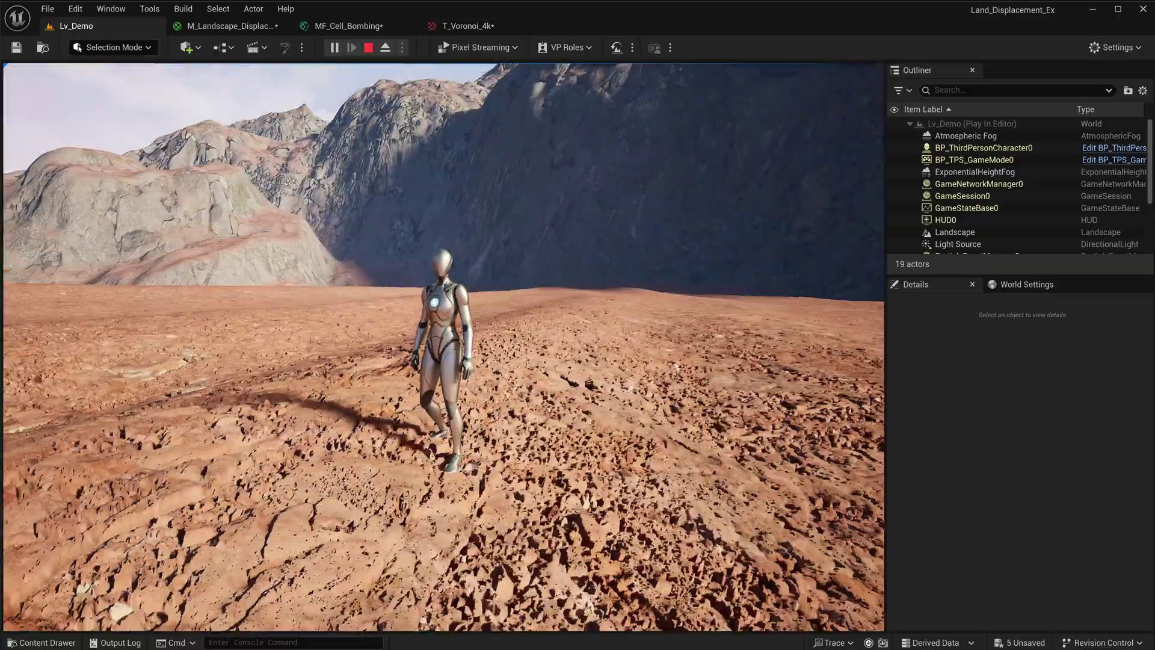
{"action": "key", "text": "a"}
{"action": "key", "text": "w"}
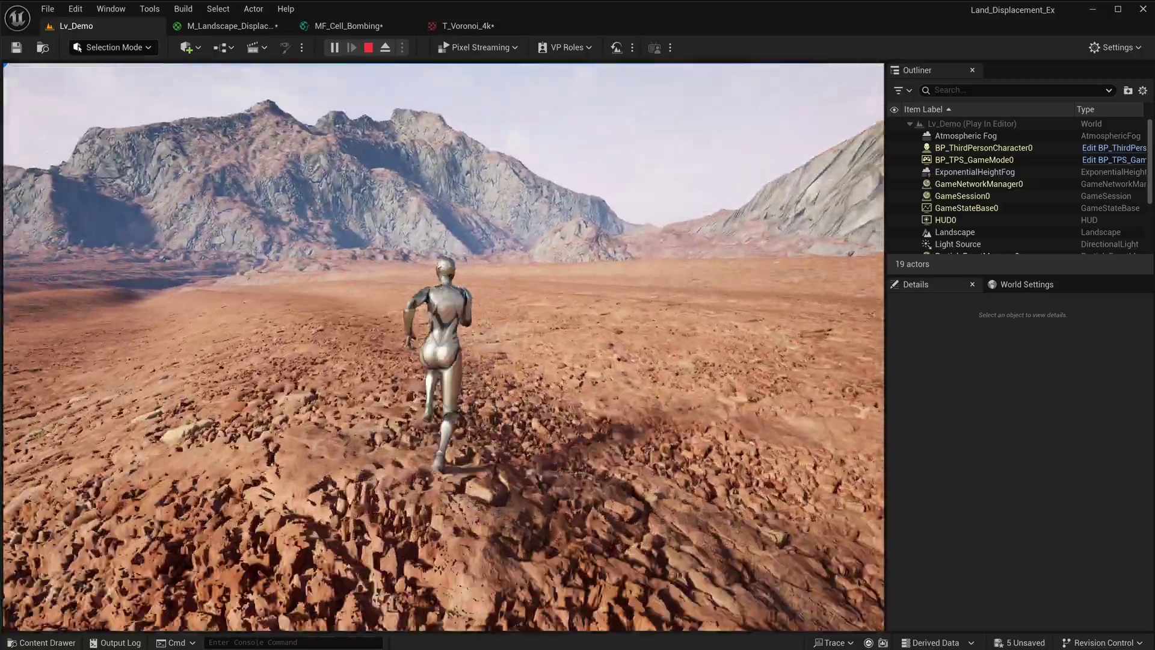
{"action": "key", "text": "space"}
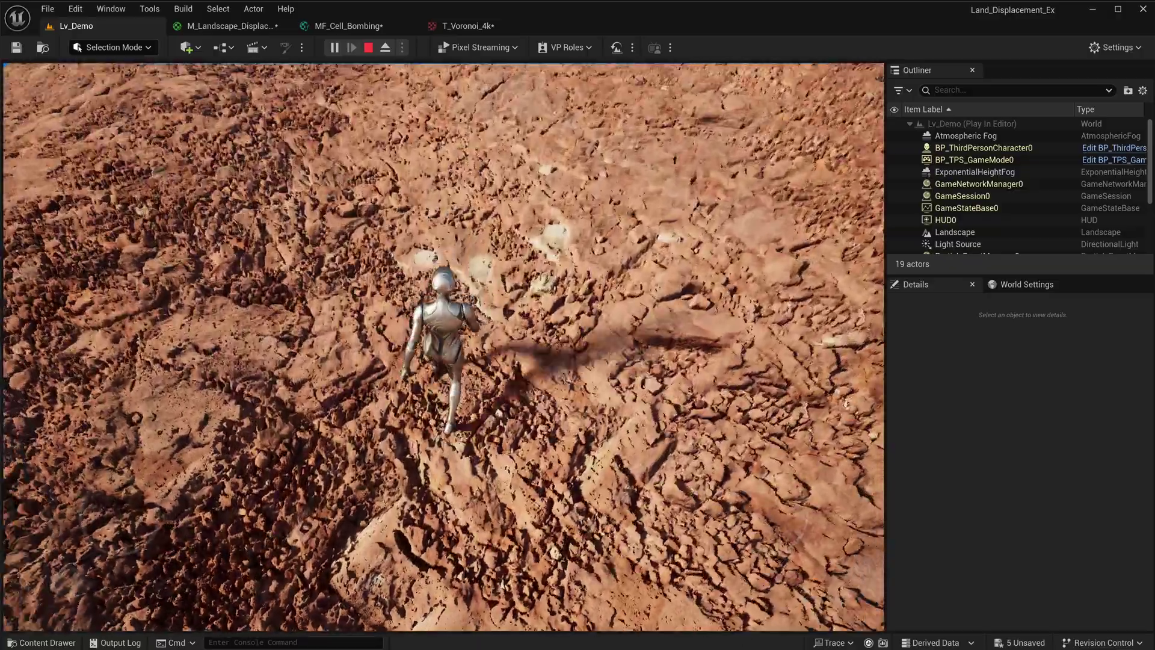